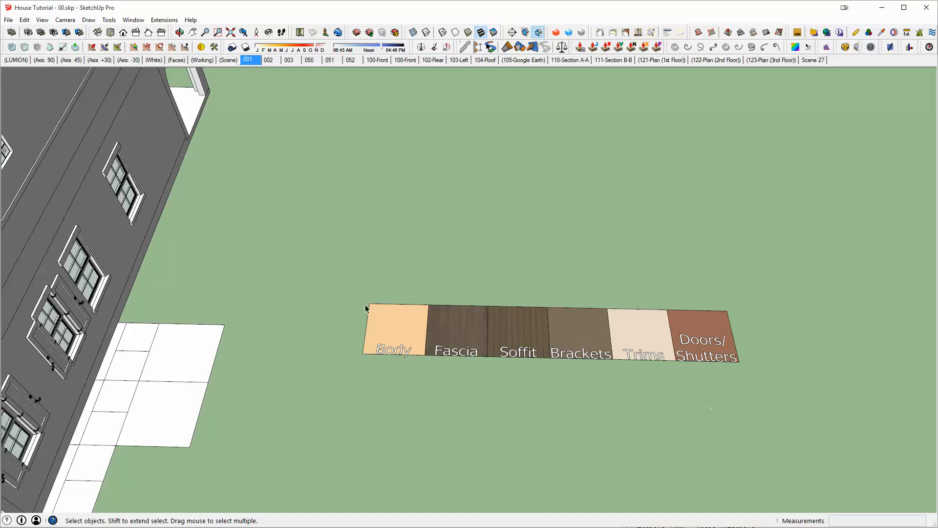
# Sample the Woodburn material from the Doors/Shutters swatch in the colour palette beside the house.
pyautogui.moveTo(667, 335); pyautogui.dragTo(505, 323, button='middle')
pyautogui.scroll(-2, 506, 322)
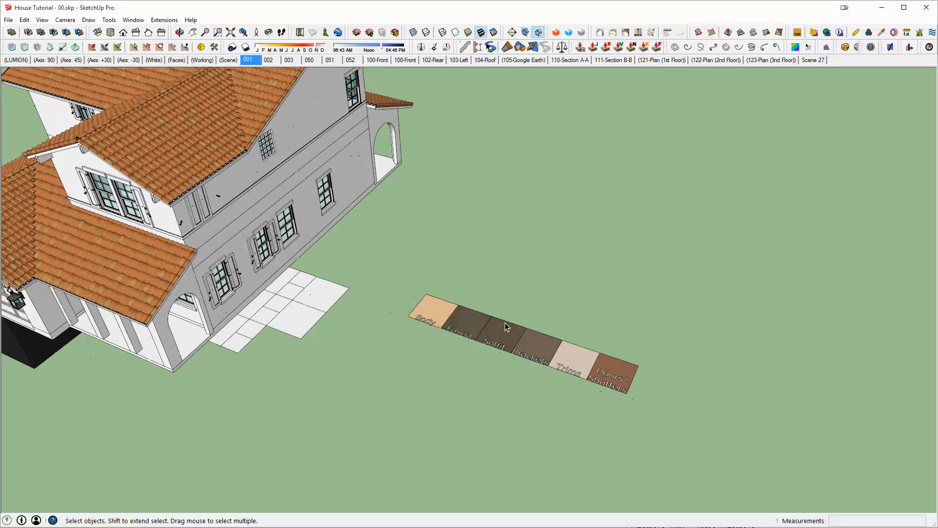
pyautogui.moveTo(180, 166); pyautogui.dragTo(289, 230, button='middle')
pyautogui.scroll(3, 318, 298)
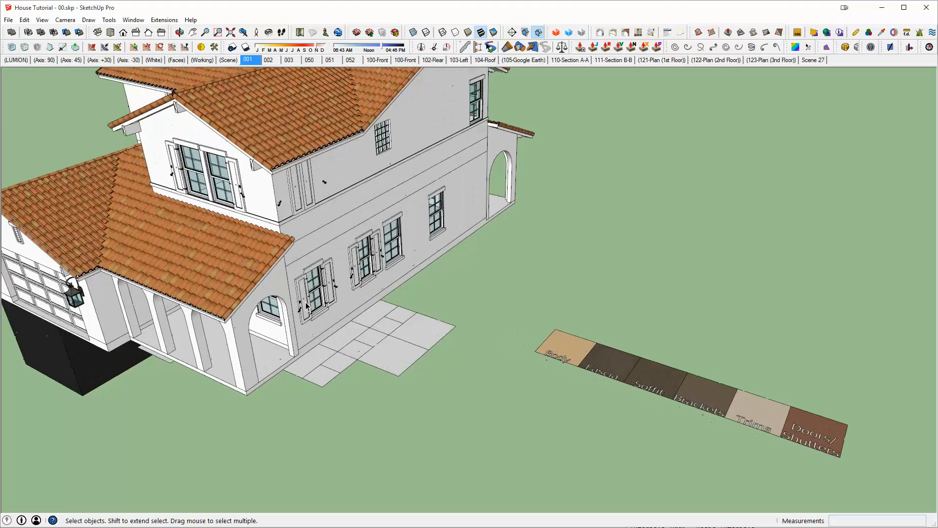
pyautogui.keyDown('shift'); pyautogui.moveTo(785, 394); pyautogui.dragTo(440, 301, button='middle'); pyautogui.keyUp('shift')
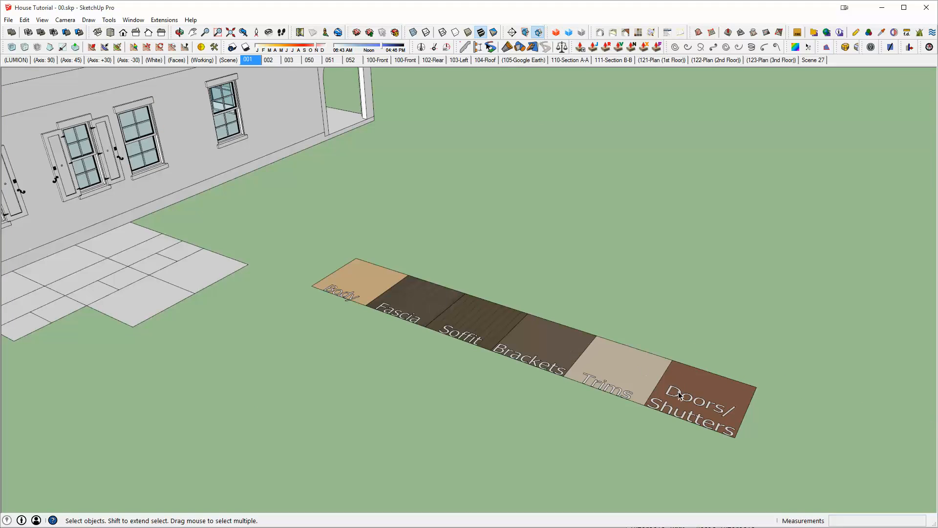
pyautogui.press('b')
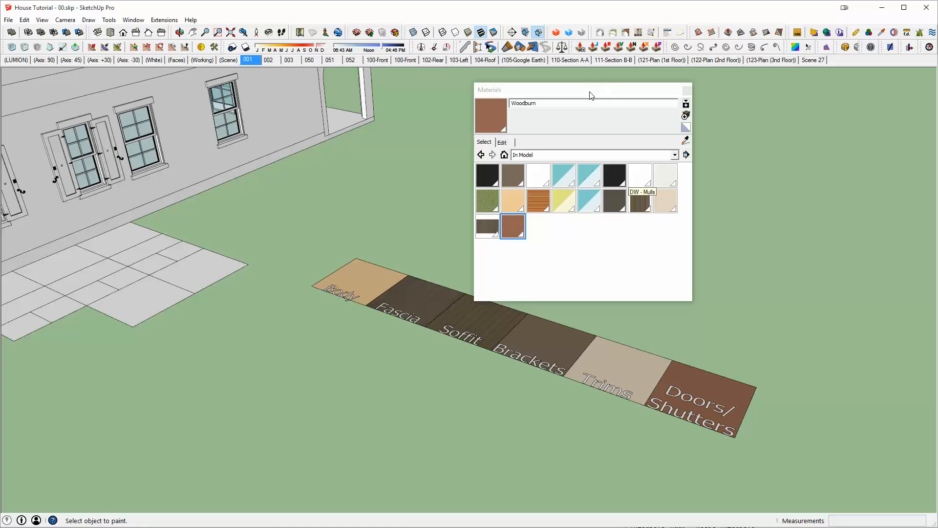
pyautogui.moveTo(590, 95); pyautogui.dragTo(830, 98)
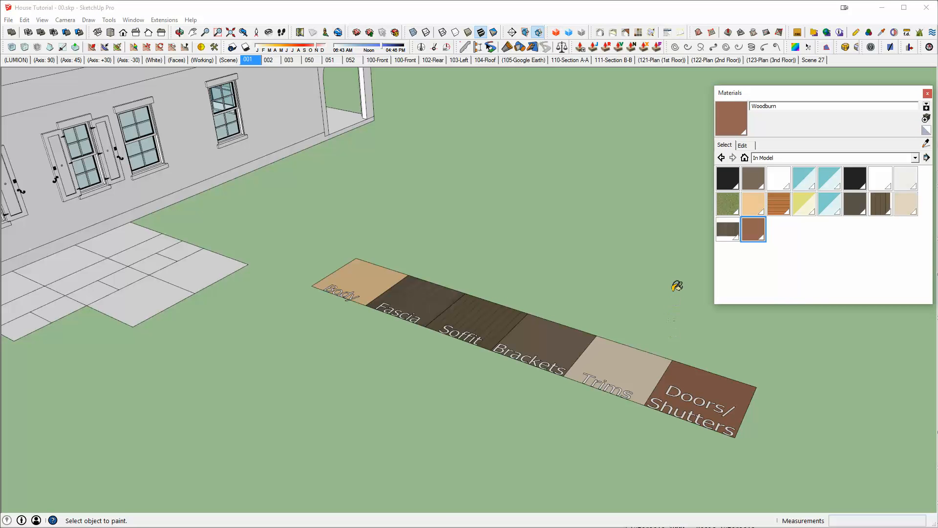
pyautogui.press('alt')
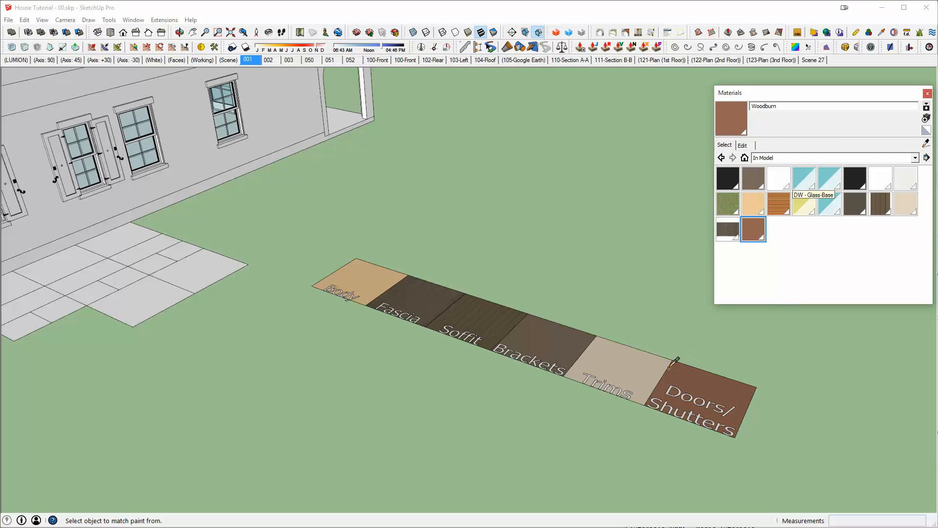
pyautogui.keyDown('alt'); pyautogui.click(691, 380); pyautogui.keyUp('alt')
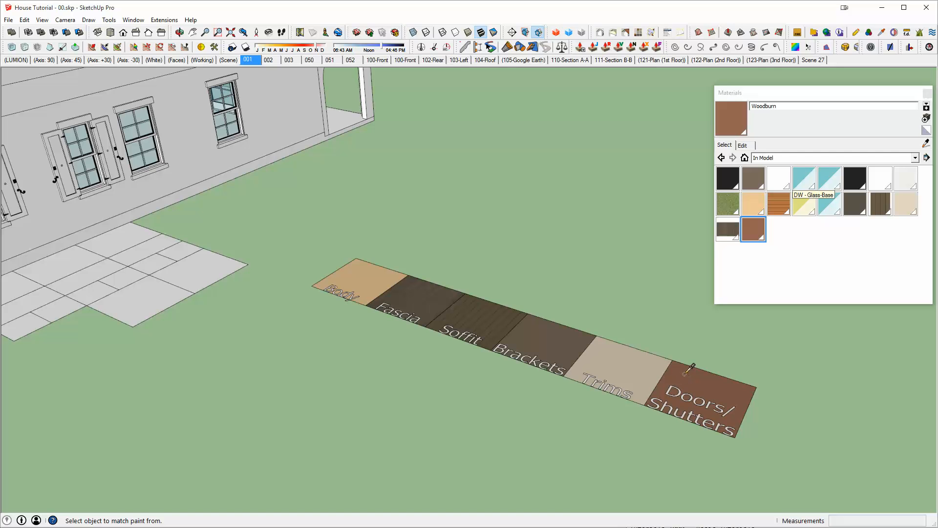
# Paint all faces of the shutter component at the lower side wall's front window with Woodburn, leaving hinges and hardware unpainted.
pyautogui.keyDown('shift'); pyautogui.moveTo(326, 217); pyautogui.dragTo(534, 262, button='middle'); pyautogui.keyUp('shift')
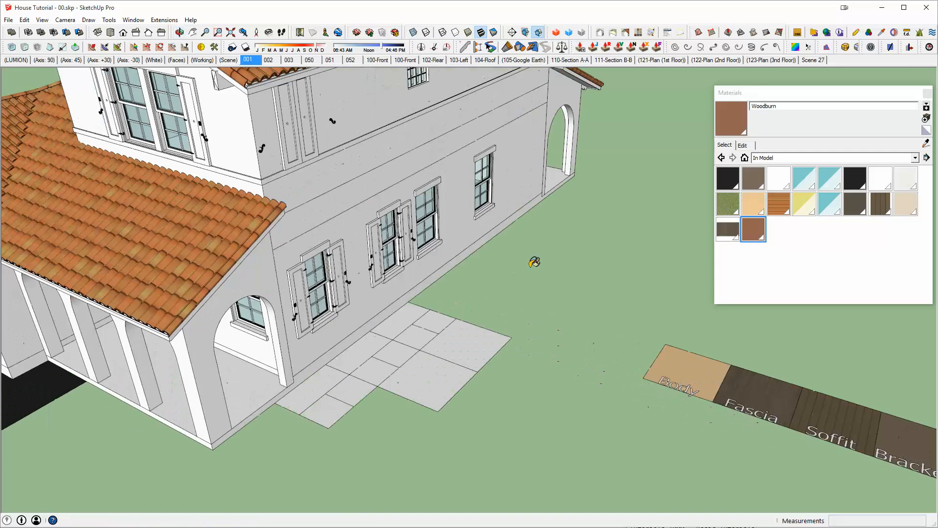
pyautogui.scroll(5, 323, 284)
pyautogui.moveTo(323, 285); pyautogui.dragTo(308, 283, button='middle')
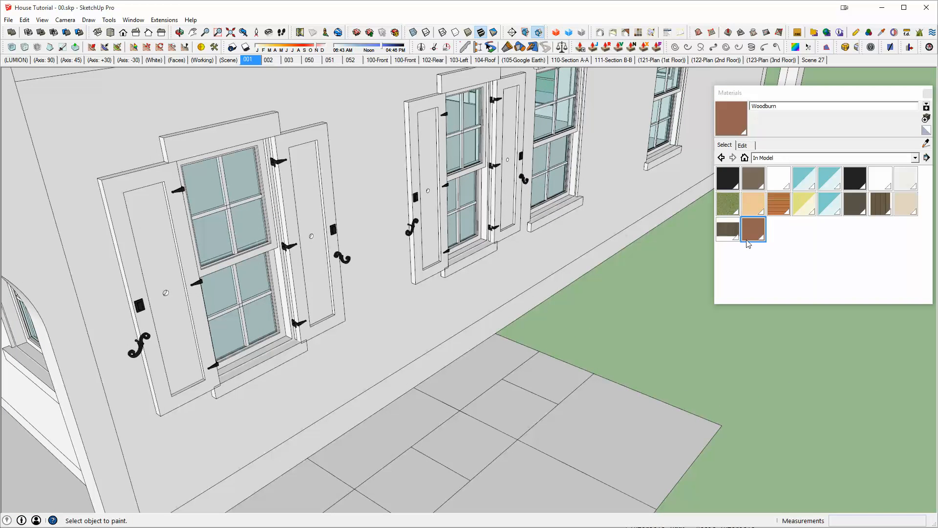
pyautogui.press('space')
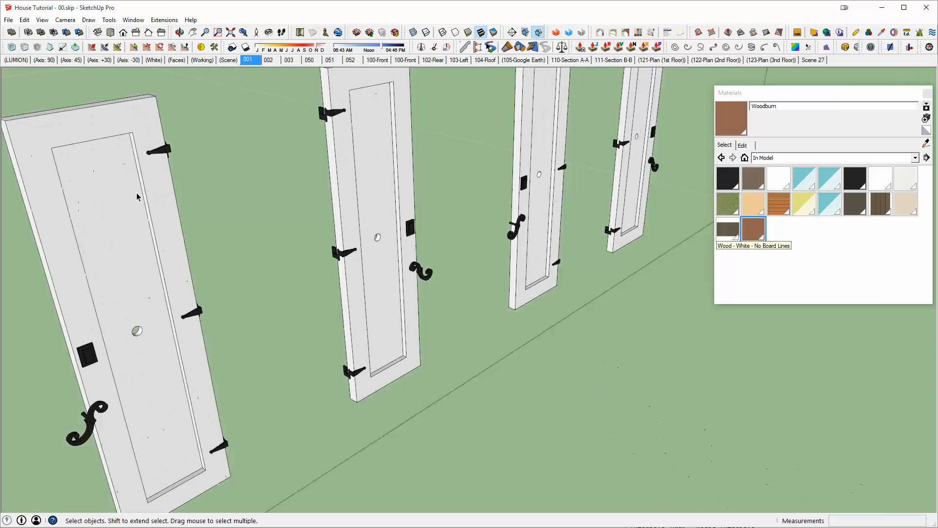
pyautogui.click(137, 192)
pyautogui.hotkey('ctrl', 'a')
pyautogui.scroll(-2, 136, 192)
pyautogui.keyDown('shift'); pyautogui.moveTo(136, 192); pyautogui.dragTo(262, 198, button='middle'); pyautogui.keyUp('shift')
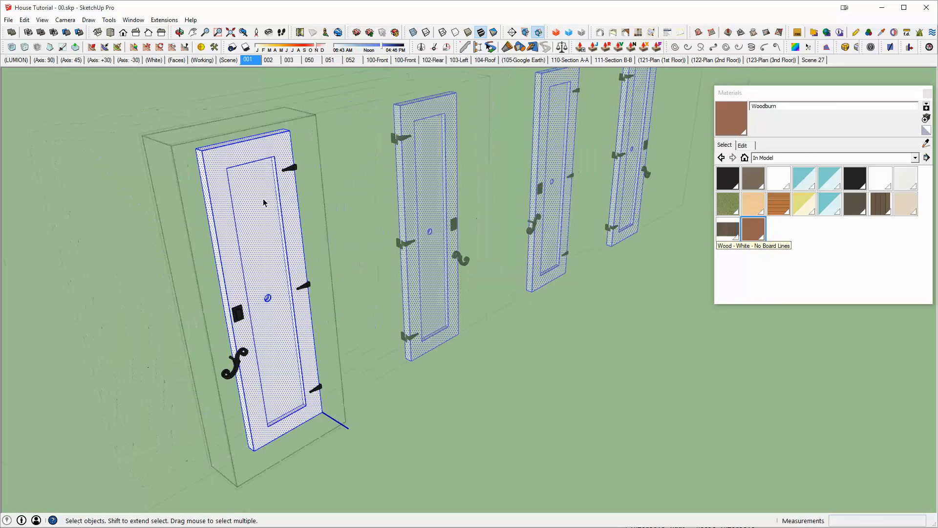
pyautogui.tripleClick(263, 199)
pyautogui.press('b')
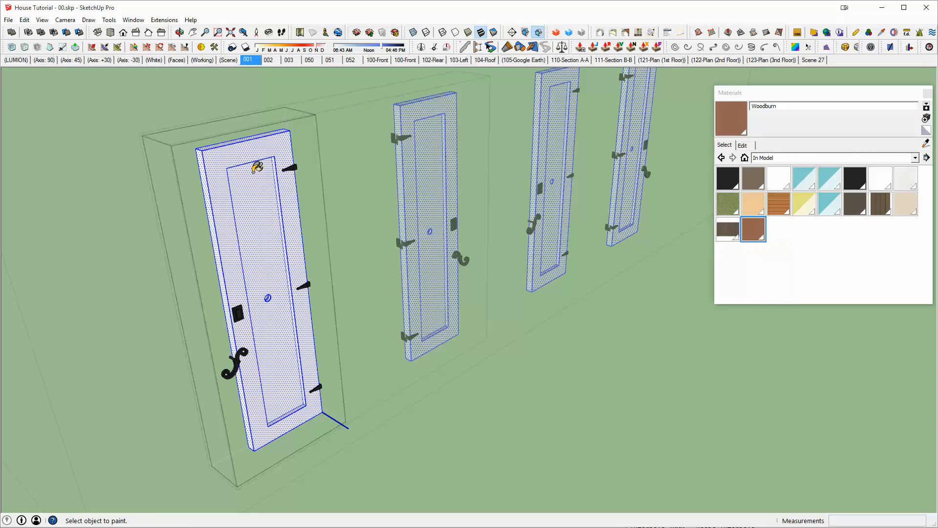
pyautogui.click(253, 171)
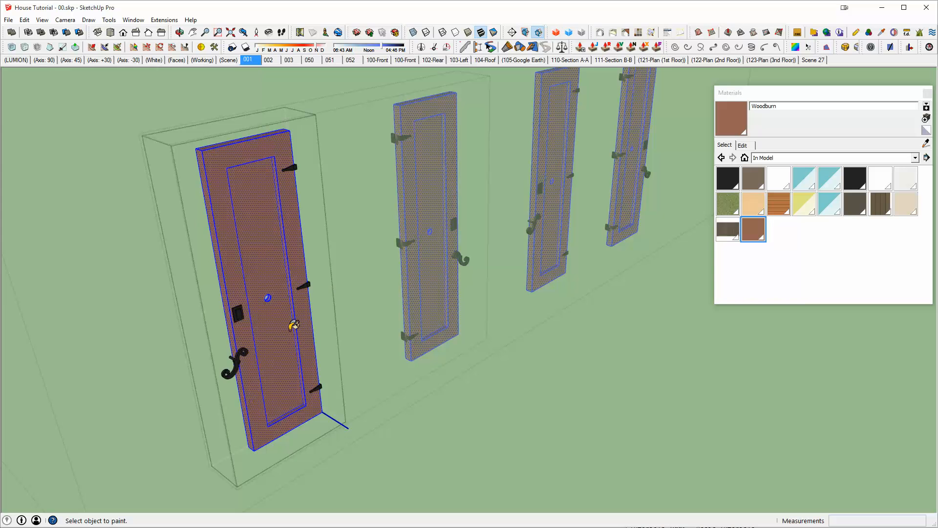
pyautogui.press('space')
pyautogui.press('Escape')
pyautogui.scroll(-2, 249, 246)
pyautogui.press('Escape')
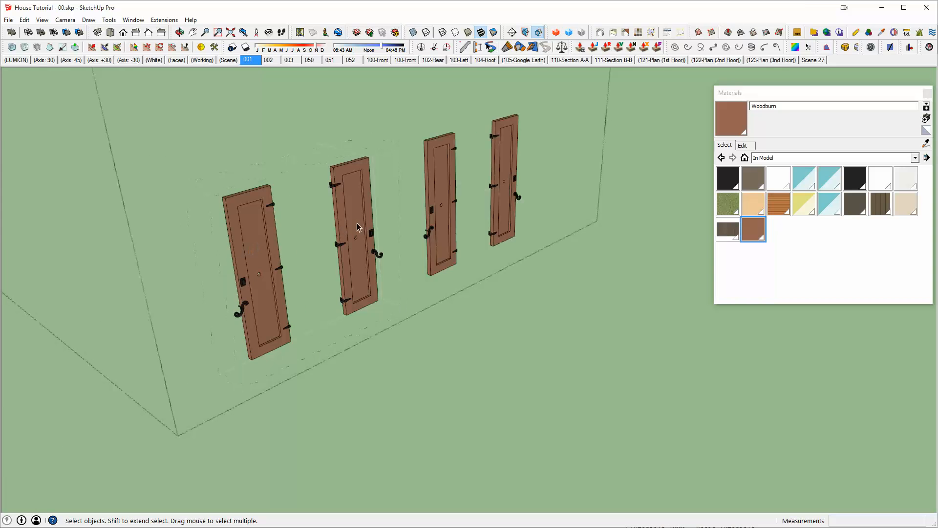
pyautogui.scroll(-2, 359, 227)
pyautogui.press('Escape')
# Paint the closed pair of shutter panels on the upper side wall with the Woodburn material.
pyautogui.scroll(-1, 373, 215)
pyautogui.keyDown('shift'); pyautogui.moveTo(416, 199); pyautogui.dragTo(434, 325, button='middle'); pyautogui.keyUp('shift')
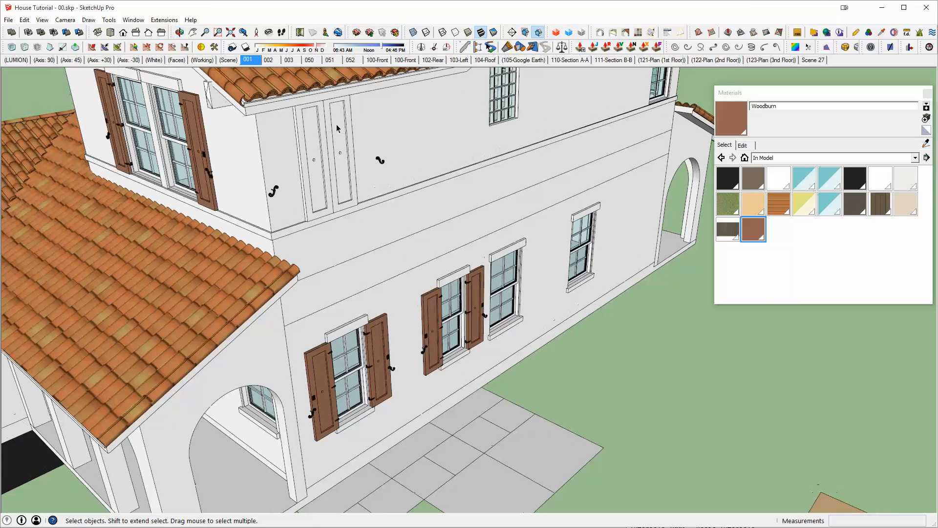
pyautogui.doubleClick(335, 128)
pyautogui.doubleClick(334, 128)
pyautogui.click(334, 129)
pyautogui.tripleClick(334, 128)
pyautogui.press('b')
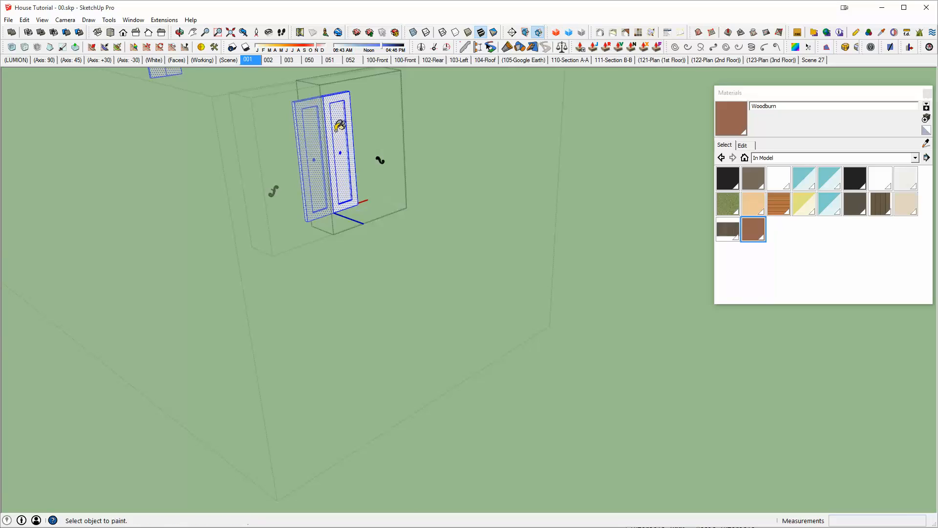
pyautogui.click(335, 129)
pyautogui.press('space')
pyautogui.press('Escape')
pyautogui.press('Escape')
pyautogui.press('Escape')
pyautogui.scroll(-1, 362, 192)
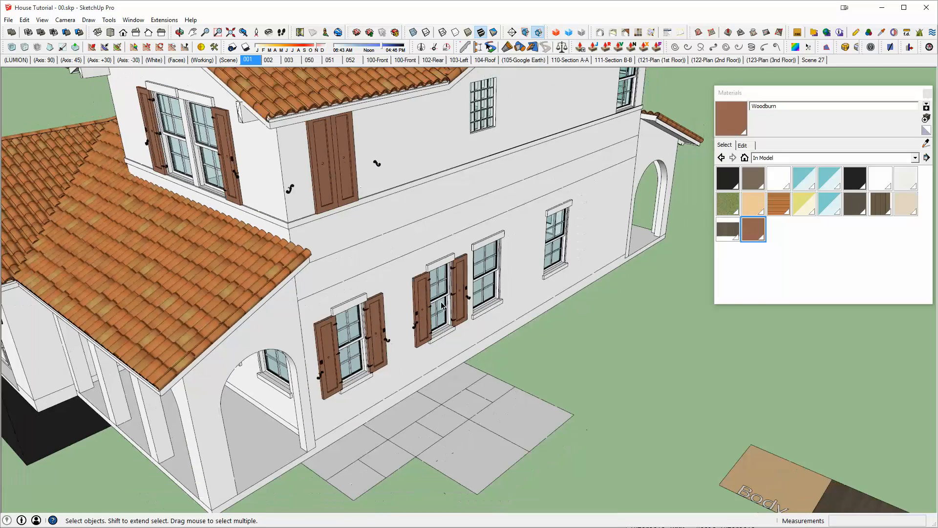
# Paint the shutter component of the small upper window above the garage roof with Woodburn.
pyautogui.moveTo(439, 282); pyautogui.dragTo(850, 281, button='middle')
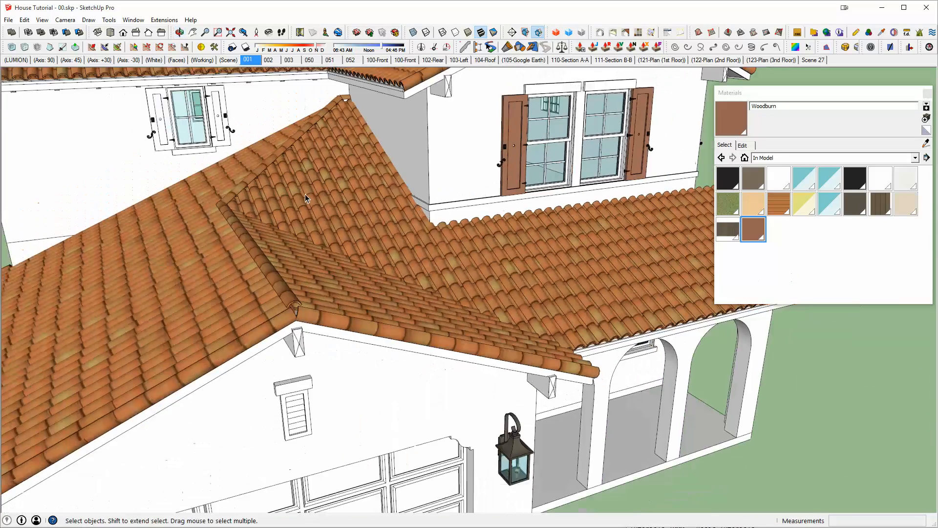
pyautogui.moveTo(306, 195); pyautogui.dragTo(870, 298, button='middle')
pyautogui.moveTo(382, 253); pyautogui.dragTo(323, 249, button='middle')
pyautogui.keyDown('shift'); pyautogui.moveTo(322, 249); pyautogui.dragTo(132, 229, button='middle'); pyautogui.keyUp('shift')
pyautogui.scroll(1, 362, 176)
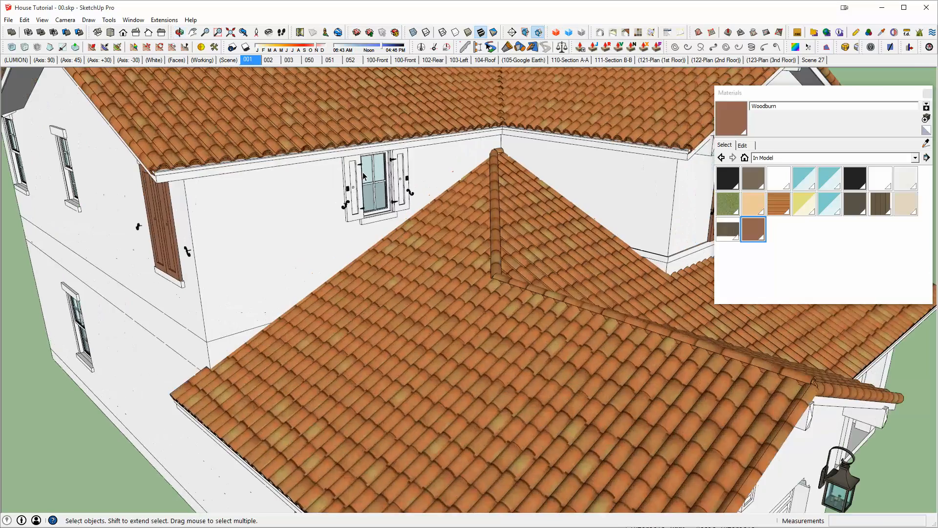
pyautogui.doubleClick(352, 178)
pyautogui.doubleClick(352, 177)
pyautogui.doubleClick(352, 177)
pyautogui.tripleClick(352, 178)
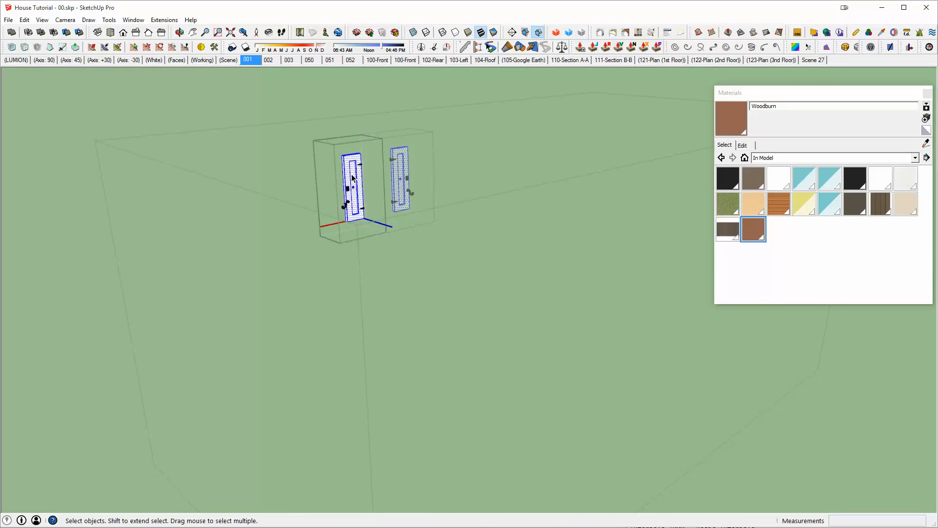
pyautogui.press('b')
pyautogui.click(357, 171)
pyautogui.press('space')
pyautogui.click(388, 213)
# Paint the frame of the glazed entry door behind the porch arches with the Woodburn material.
pyautogui.moveTo(388, 213)
pyautogui.mouseDown(button='middle')
pyautogui.moveTo(491, 255)
pyautogui.moveTo(414, 196)
pyautogui.moveTo(320, 254)
pyautogui.mouseUp(button='middle')
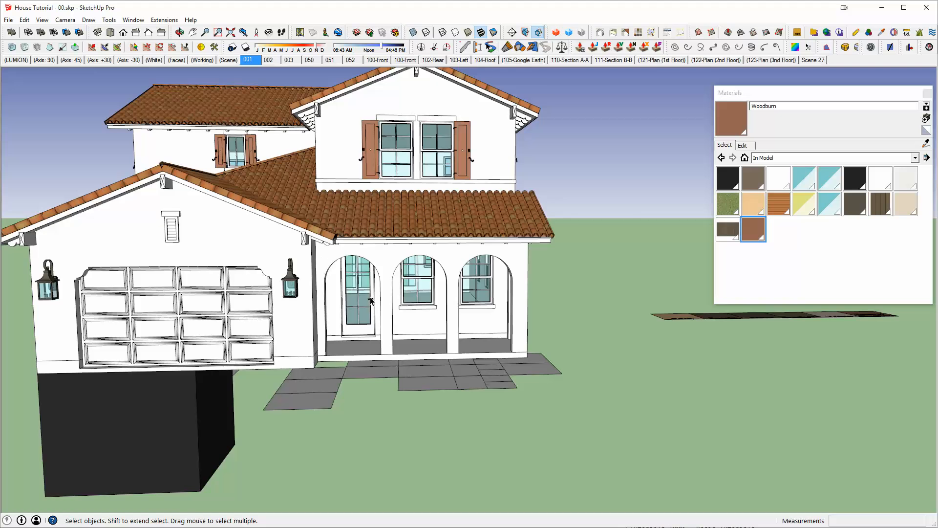
pyautogui.scroll(10, 370, 299)
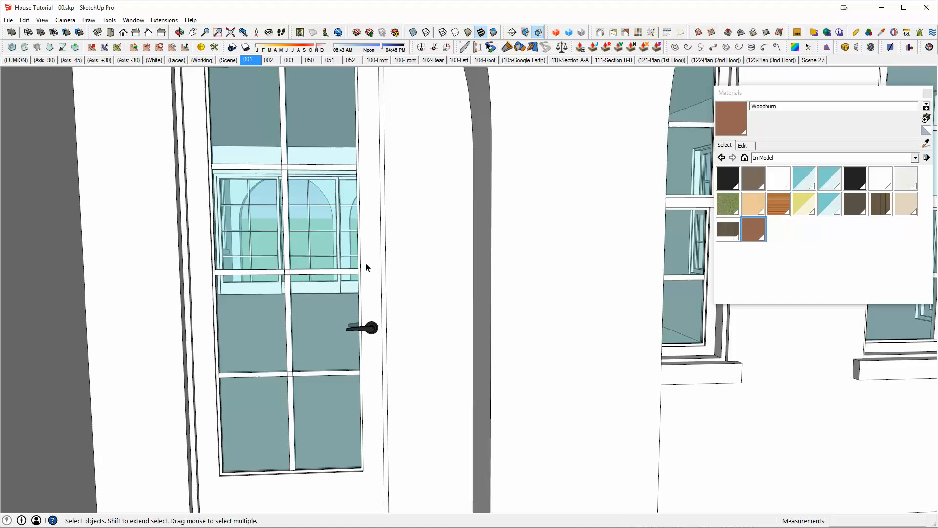
pyautogui.click(365, 253)
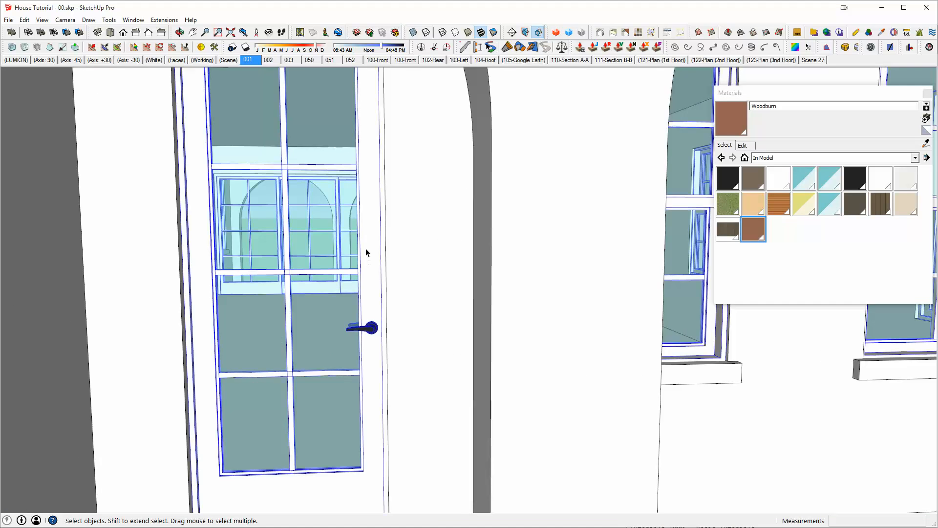
pyautogui.doubleClick(366, 249)
pyautogui.doubleClick(366, 249)
pyautogui.doubleClick(366, 249)
pyautogui.tripleClick(366, 248)
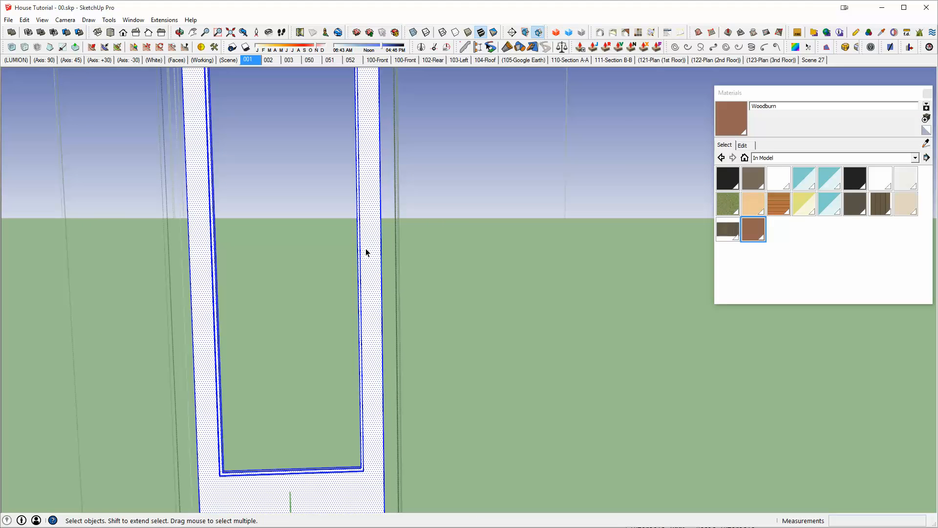
pyautogui.press('b')
pyautogui.click(371, 280)
pyautogui.press('space')
pyautogui.press('Escape')
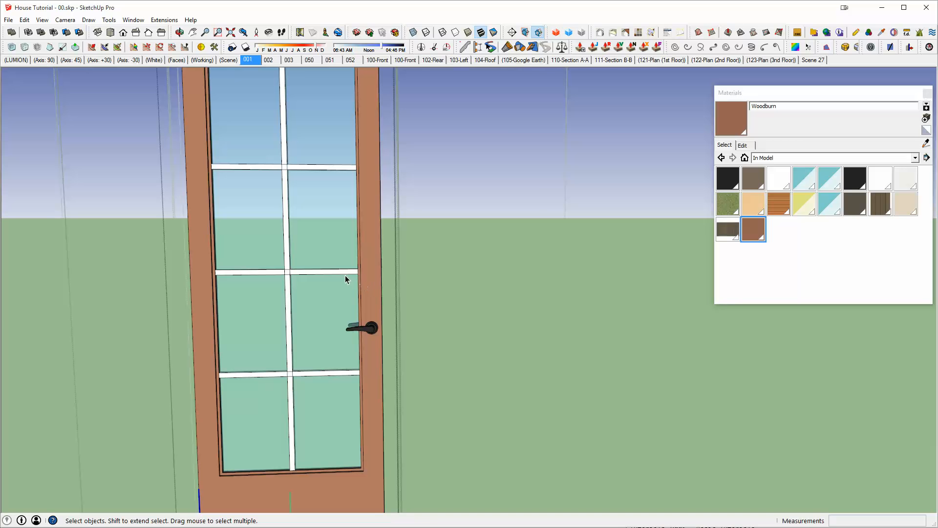
# Select the entry door's white mullions and display the Woodburn material's colour as RGB values.
pyautogui.moveTo(345, 275); pyautogui.dragTo(368, 295, button='middle')
pyautogui.scroll(-2, 357, 283)
pyautogui.click(325, 276)
pyautogui.scroll(1, 378, 302)
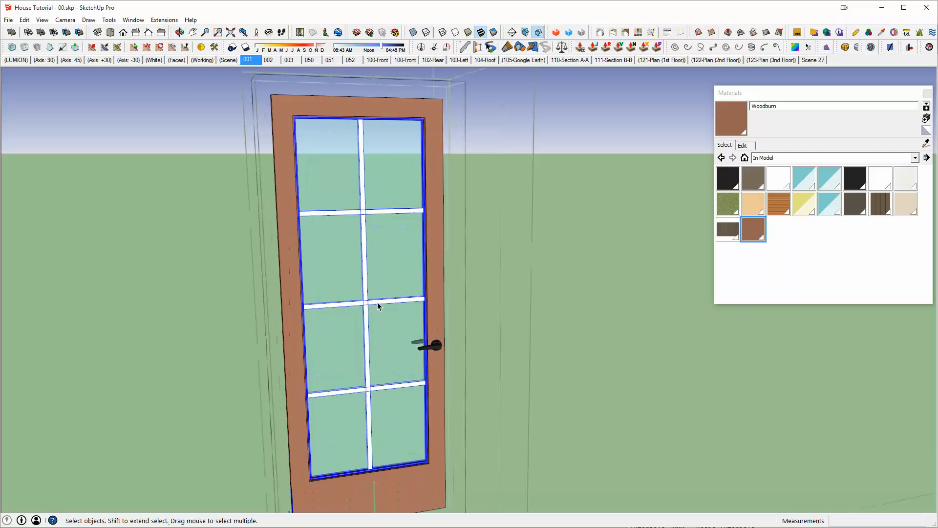
pyautogui.scroll(2, 377, 302)
pyautogui.press('b')
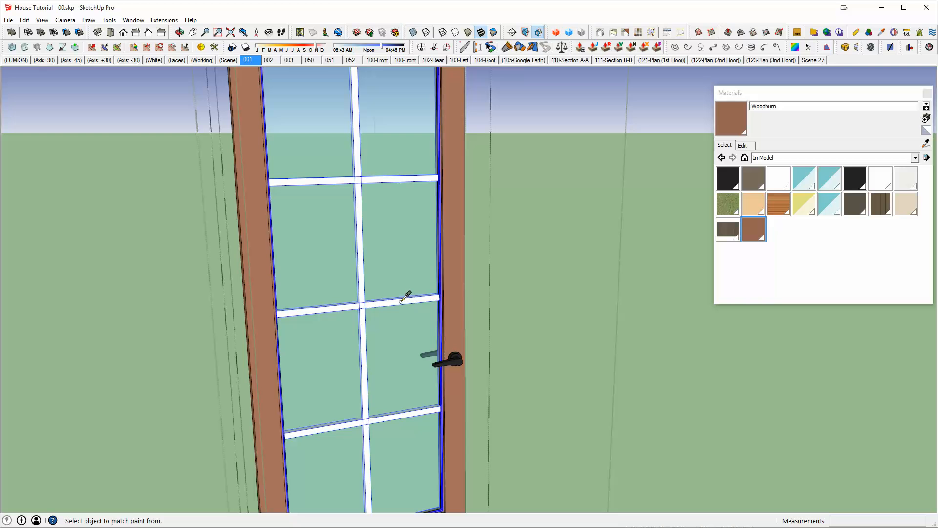
pyautogui.click(880, 182)
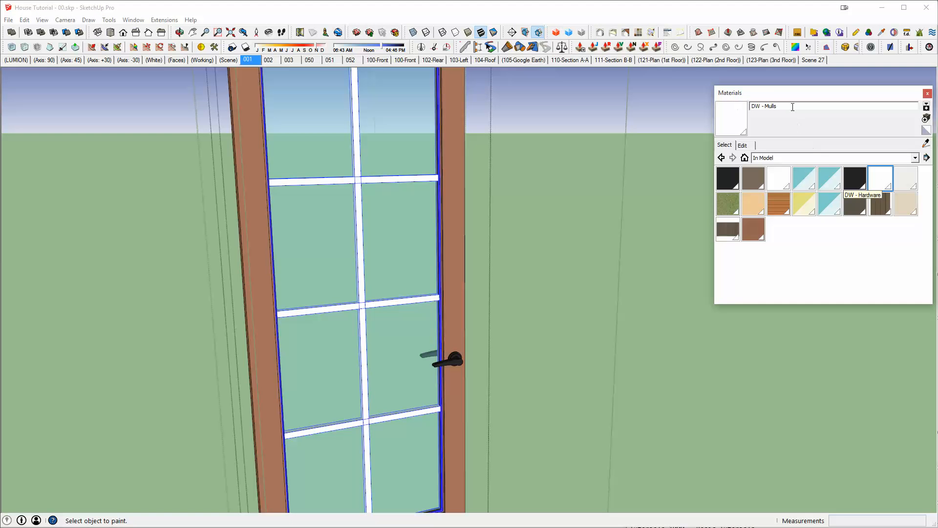
pyautogui.click(752, 230)
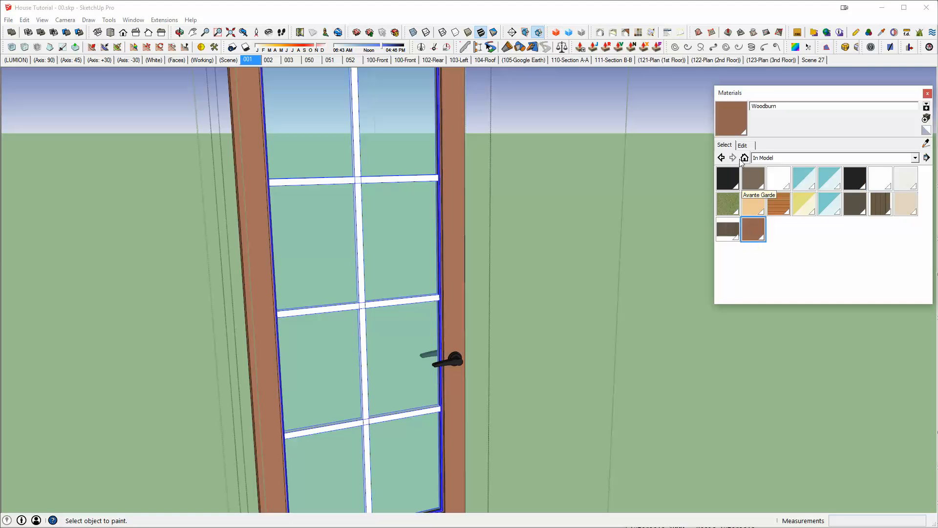
pyautogui.click(743, 146)
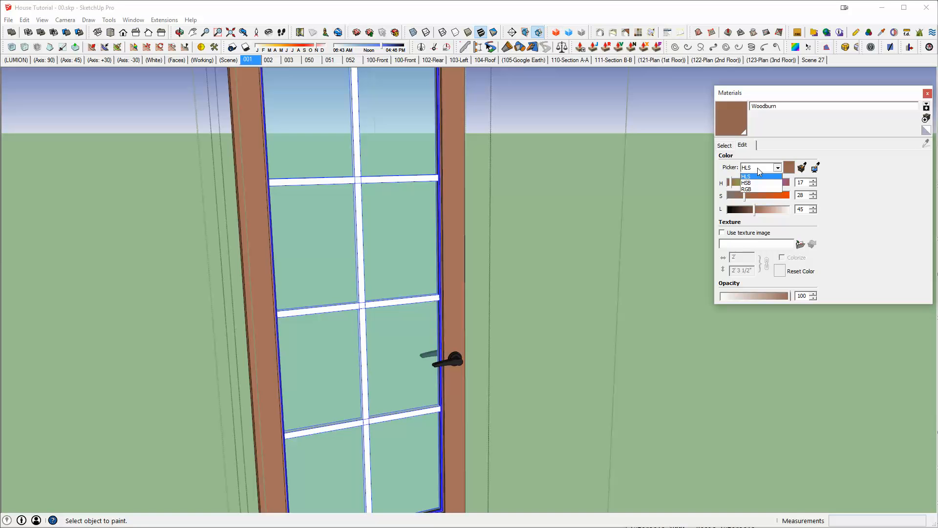
pyautogui.click(760, 189)
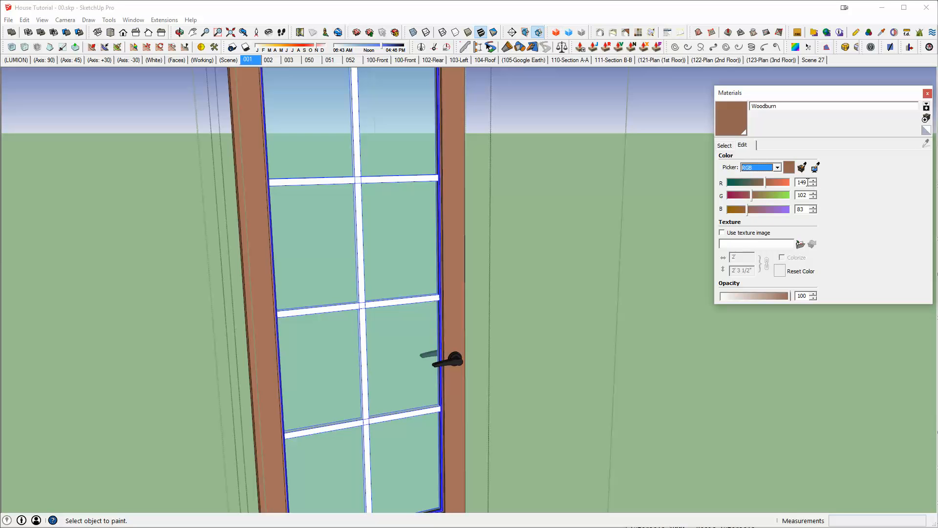
# Set the red value of the DW - Mulls material on the entry door's mullions to 142.
pyautogui.click(724, 145)
pyautogui.click(882, 181)
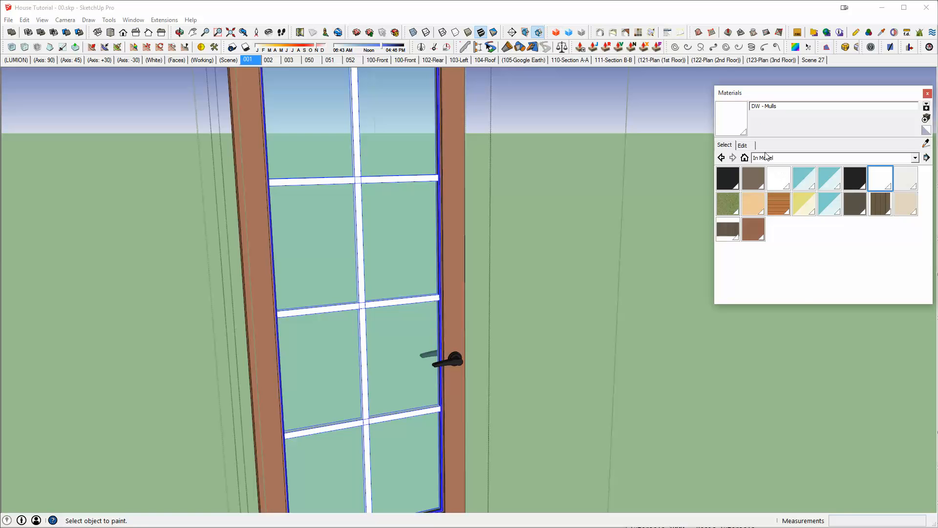
pyautogui.click(751, 146)
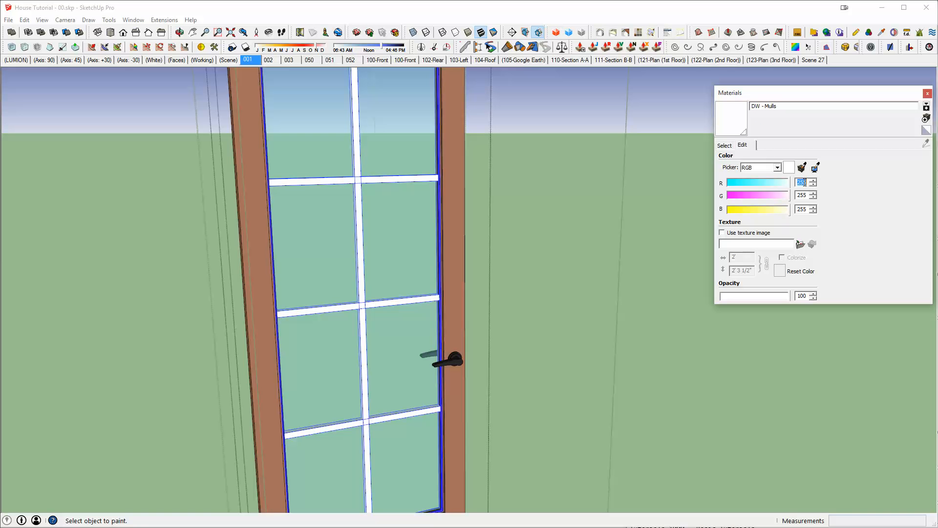
pyautogui.write('145')
pyautogui.press('Tab')
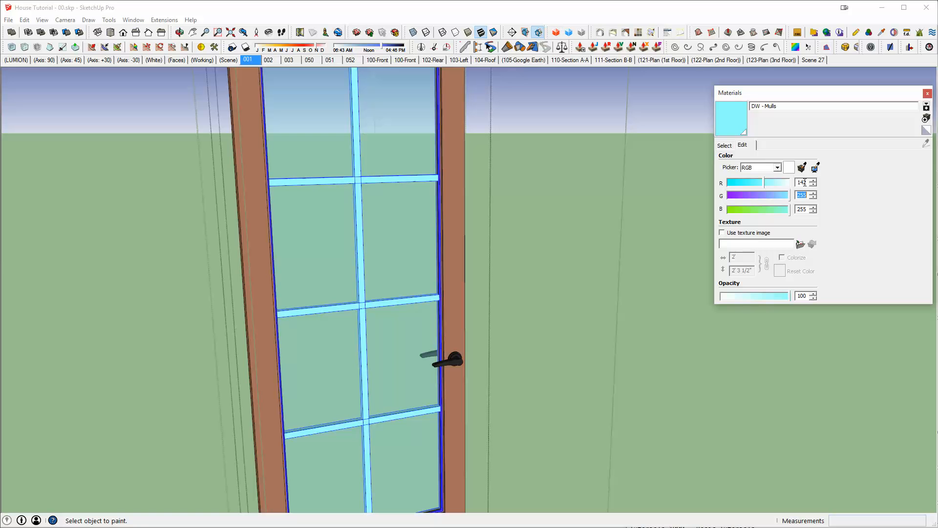
# Look up the RGB values of the Woodburn material.
pyautogui.click(725, 146)
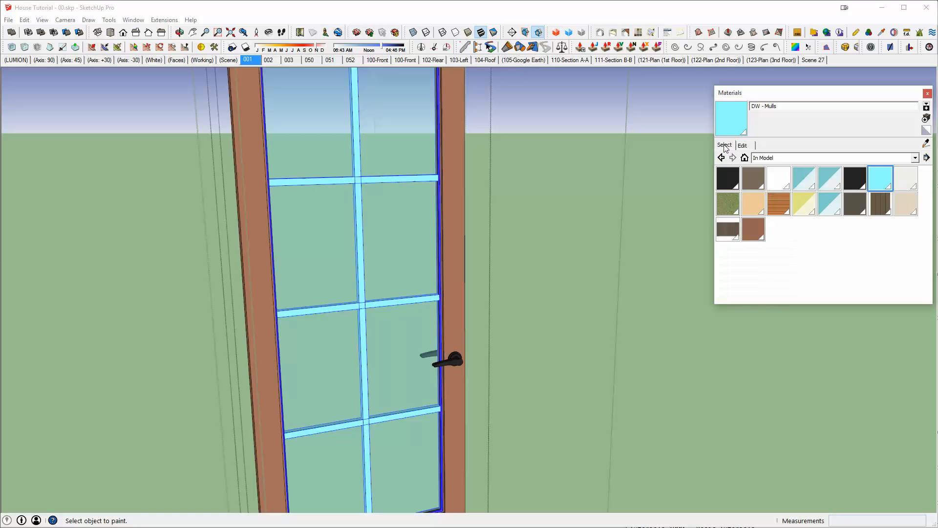
pyautogui.click(758, 229)
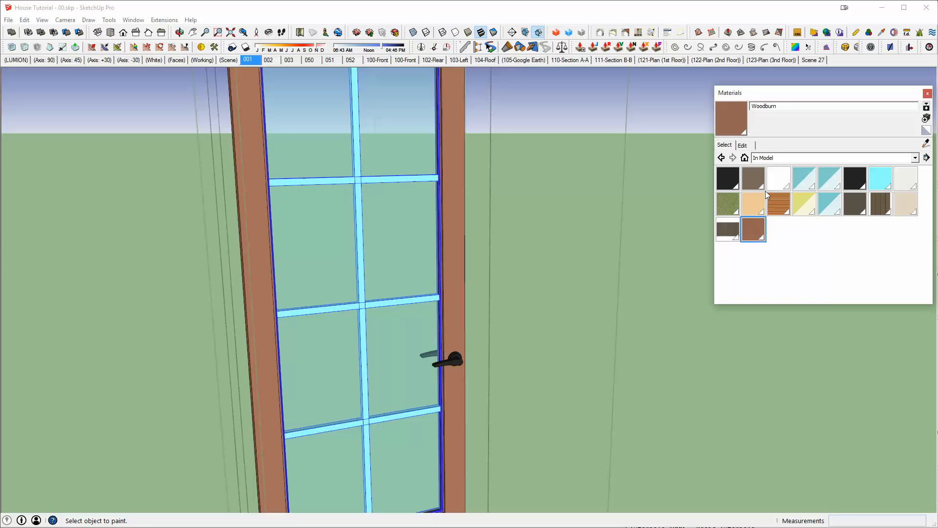
pyautogui.click(743, 145)
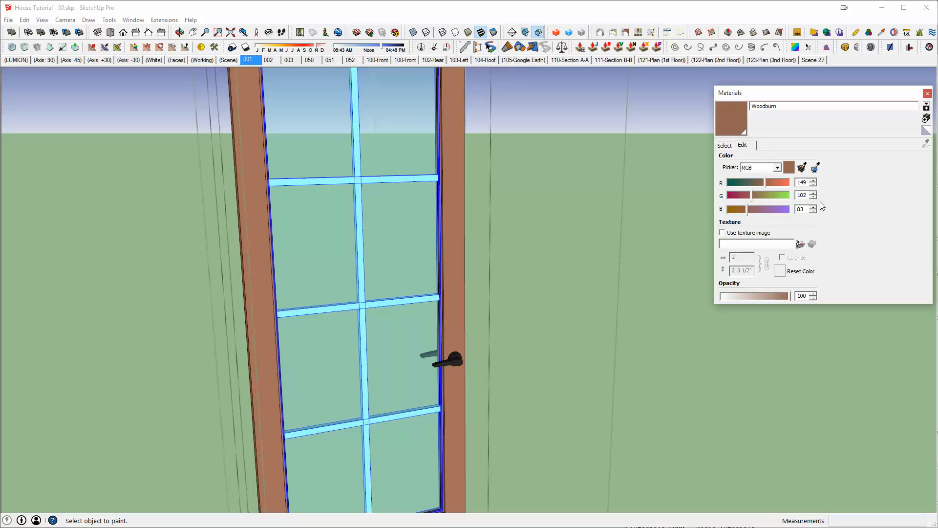
# Set the DW - Mulls material's RGB colour to 149, 82, 103.
pyautogui.click(726, 150)
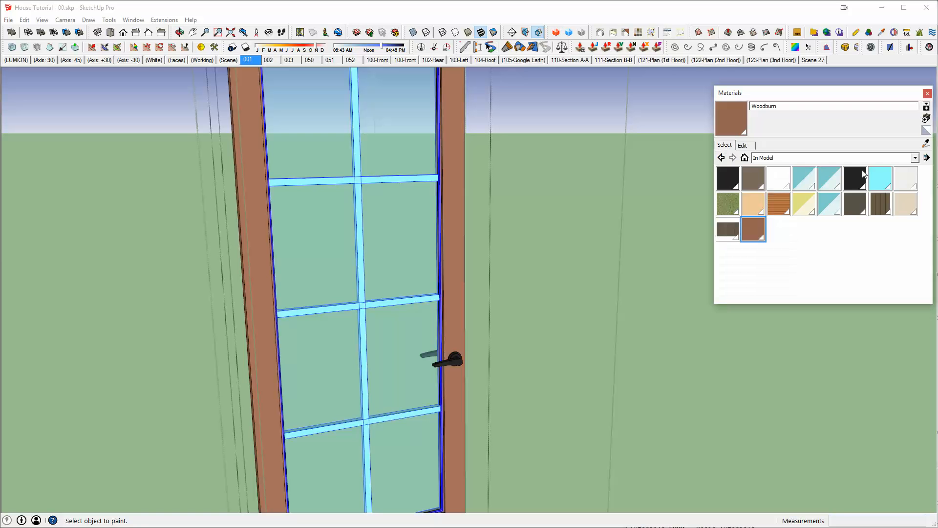
pyautogui.click(874, 178)
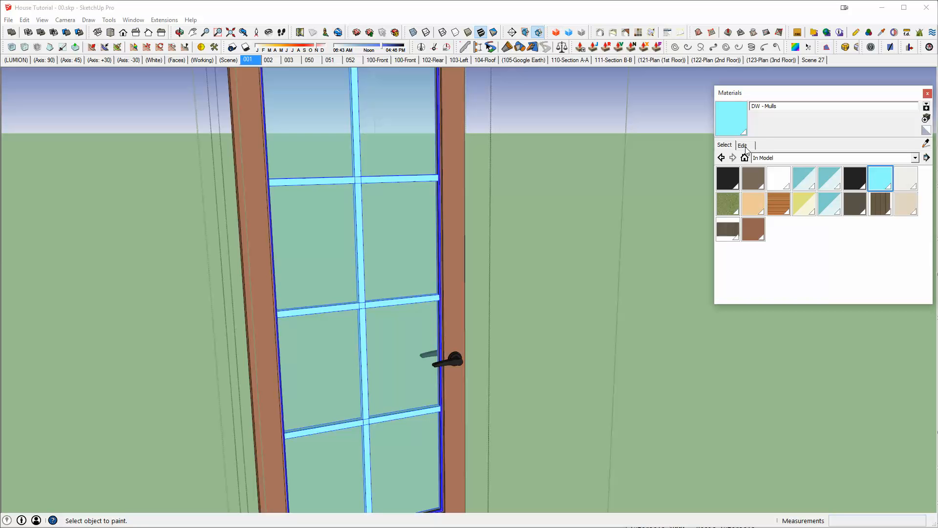
pyautogui.click(742, 145)
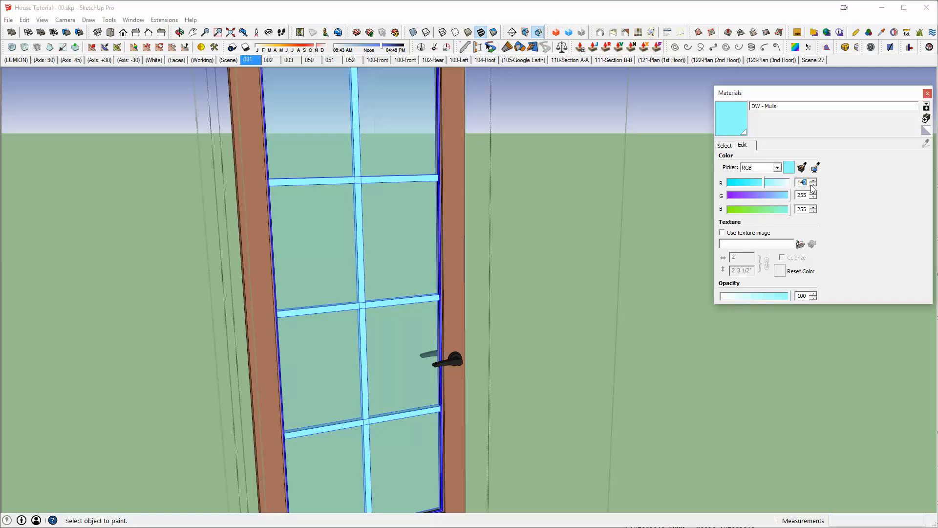
pyautogui.press('Tab')
pyautogui.write('82')
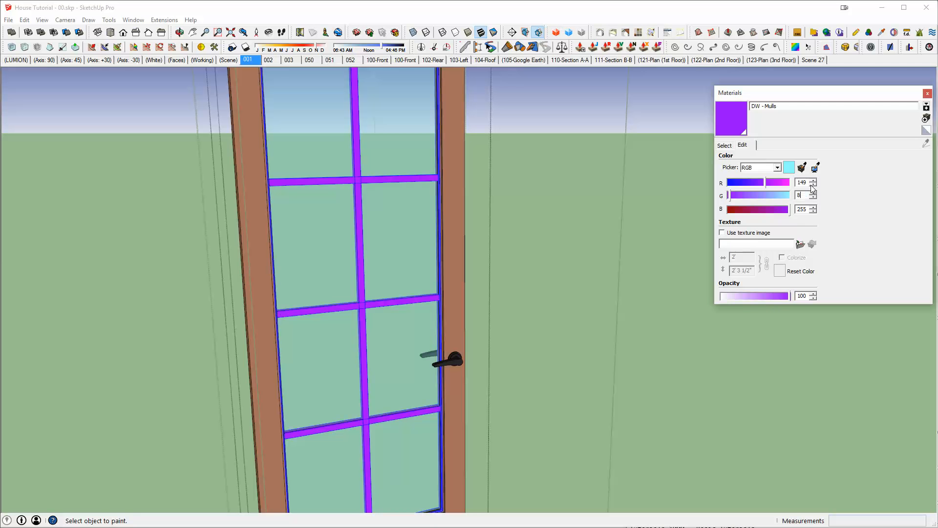
pyautogui.press('Tab')
pyautogui.write('103')
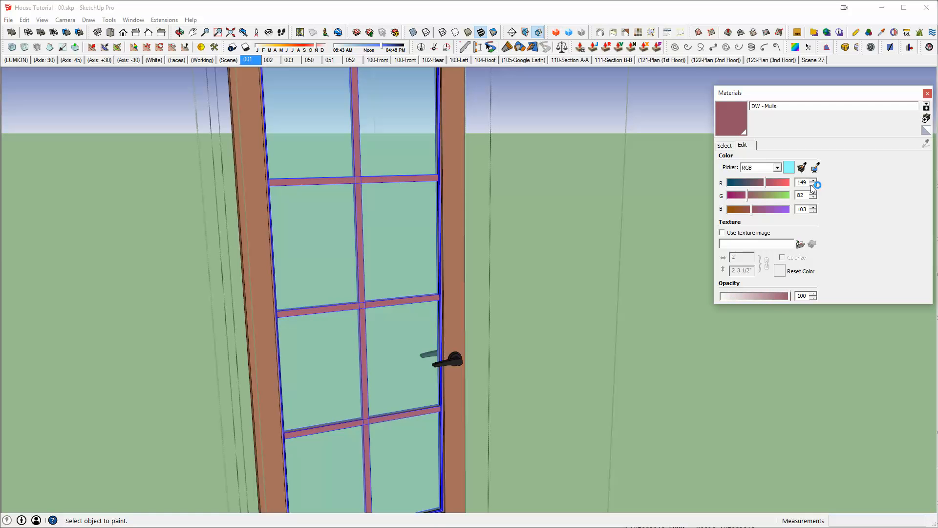
# Compare the DW - Mulls colour with the Woodburn material's RGB values.
pyautogui.click(724, 145)
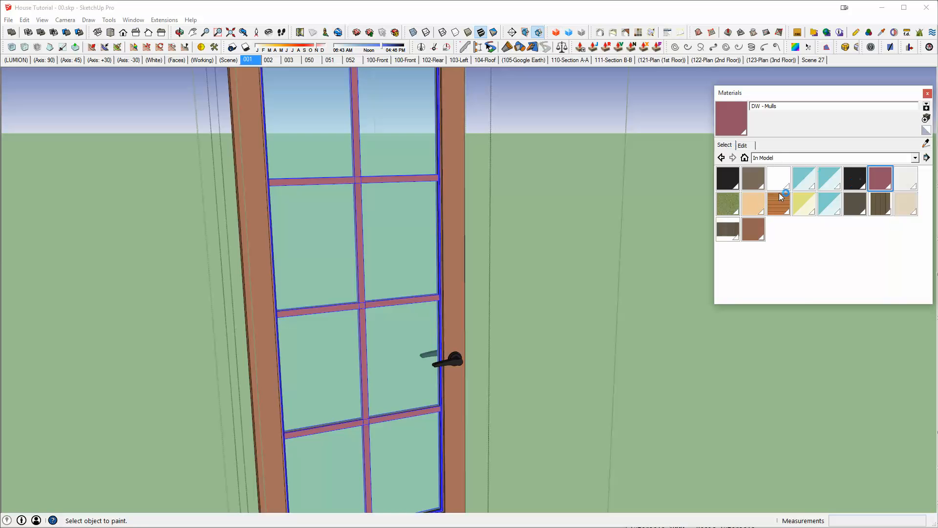
pyautogui.click(744, 146)
pyautogui.click(724, 145)
pyautogui.click(757, 234)
pyautogui.click(742, 146)
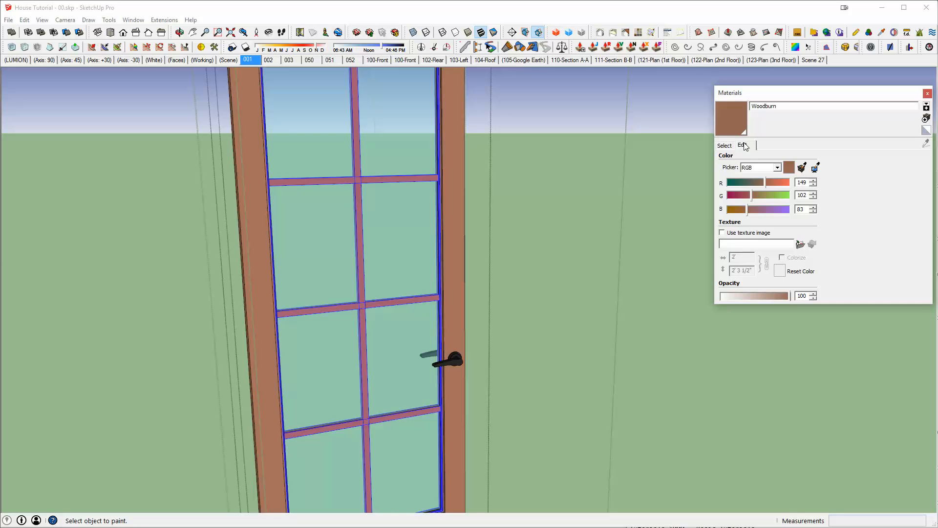
# Change the DW - Mulls material's green value to 102 and blue value to 83, and leave the mullion group.
pyautogui.click(726, 146)
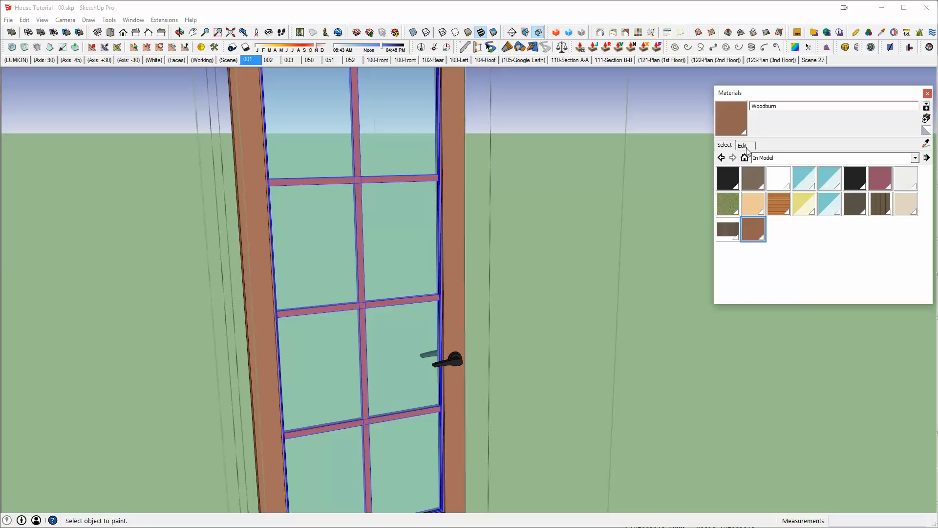
pyautogui.click(882, 178)
pyautogui.click(743, 146)
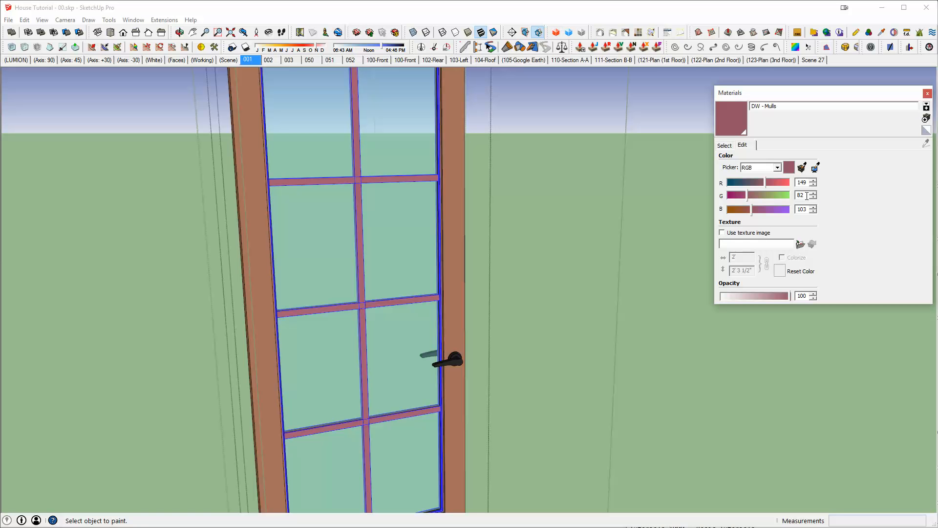
pyautogui.write('102')
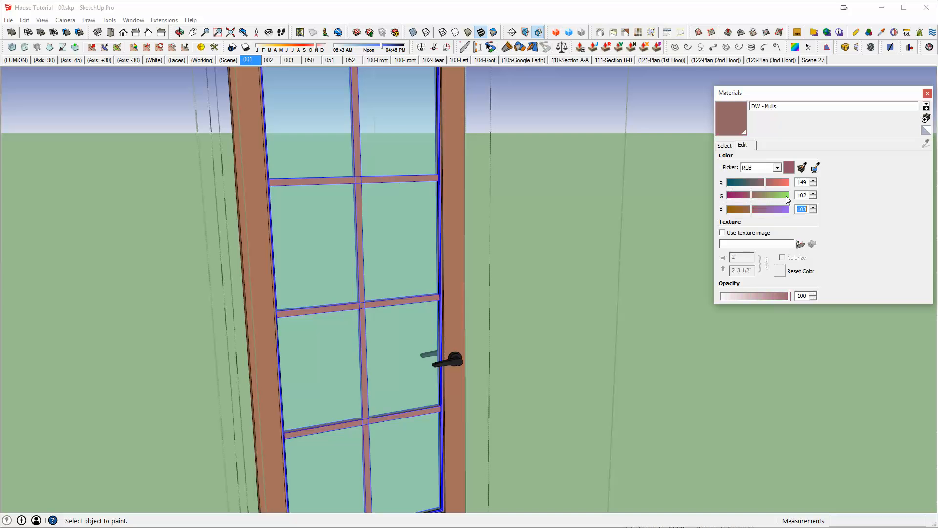
pyautogui.press('Tab')
pyautogui.write('83')
pyautogui.moveTo(442, 248); pyautogui.dragTo(504, 286, button='middle')
pyautogui.press('space')
pyautogui.press('Escape')
# Open the entry door's white outer frame group to inspect it and leave it again.
pyautogui.moveTo(566, 301); pyautogui.dragTo(500, 273, button='middle')
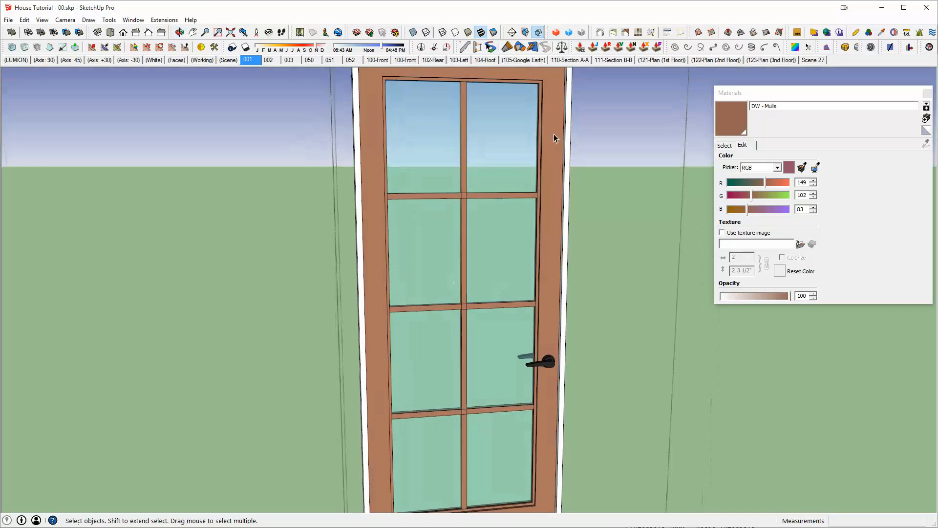
pyautogui.keyDown('shift'); pyautogui.moveTo(561, 87); pyautogui.dragTo(565, 122, button='middle'); pyautogui.keyUp('shift')
pyautogui.doubleClick(568, 106)
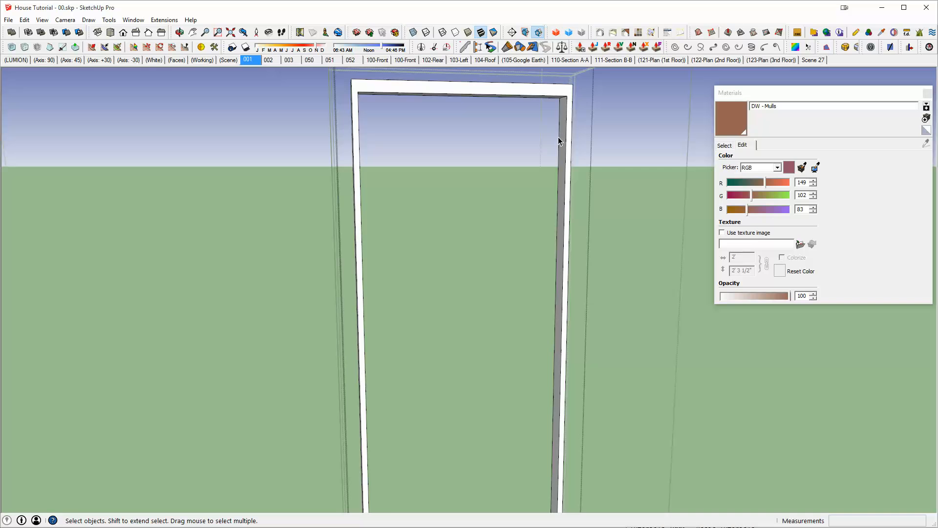
pyautogui.press('Escape')
# Undo the latest RGB edits made to the DW - Mulls material.
pyautogui.scroll(-2, 540, 229)
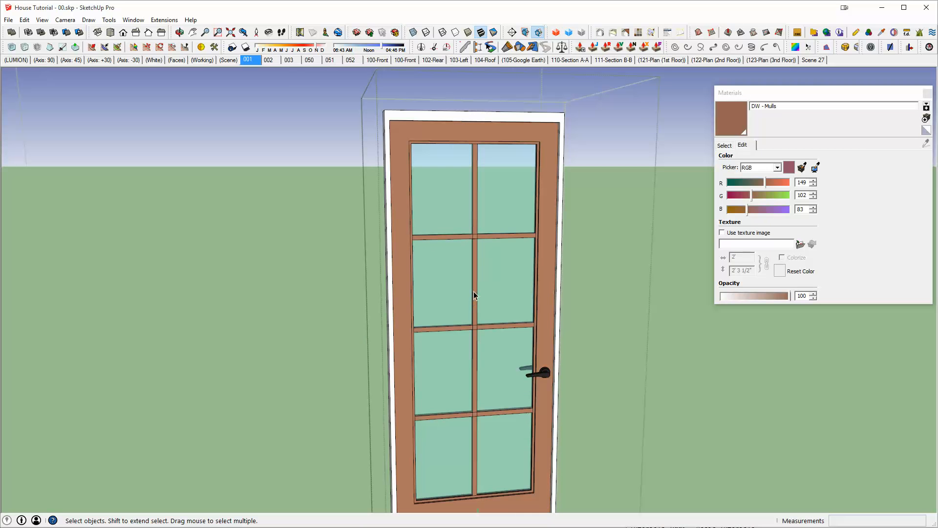
pyautogui.moveTo(473, 291); pyautogui.dragTo(488, 285, button='middle')
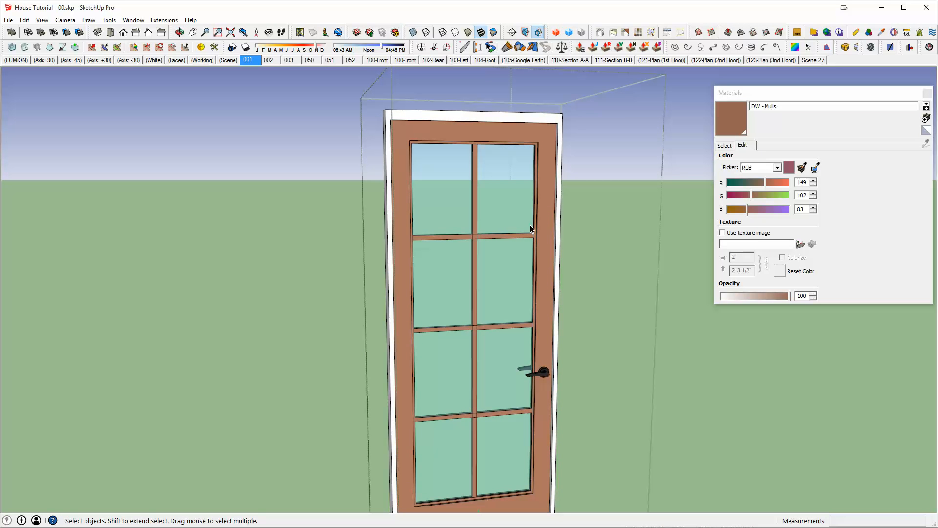
pyautogui.moveTo(522, 218); pyautogui.dragTo(509, 239, button='middle')
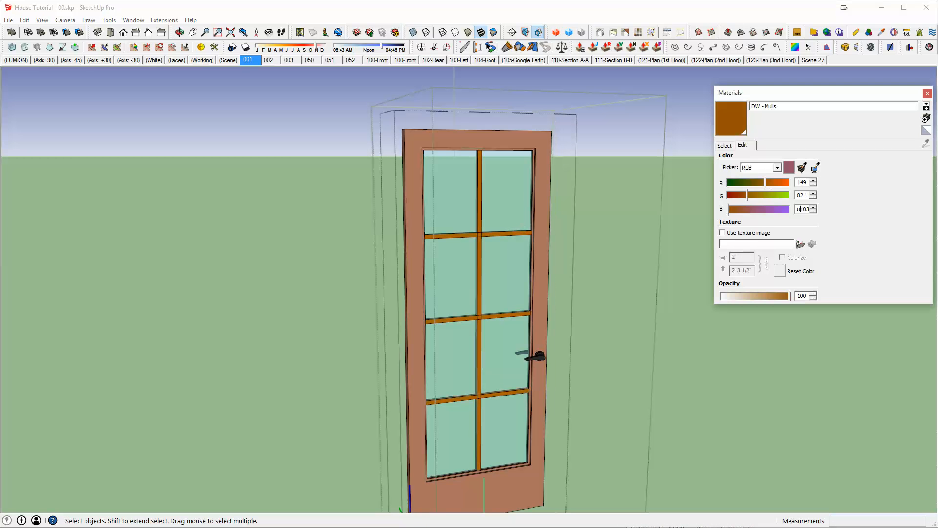
pyautogui.moveTo(524, 246); pyautogui.dragTo(513, 264, button='middle')
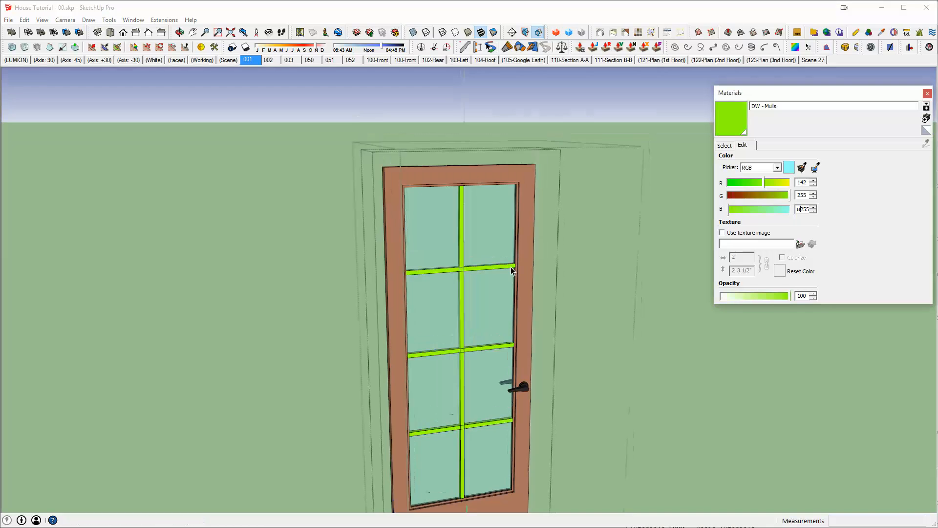
pyautogui.moveTo(509, 257); pyautogui.dragTo(505, 271, button='middle')
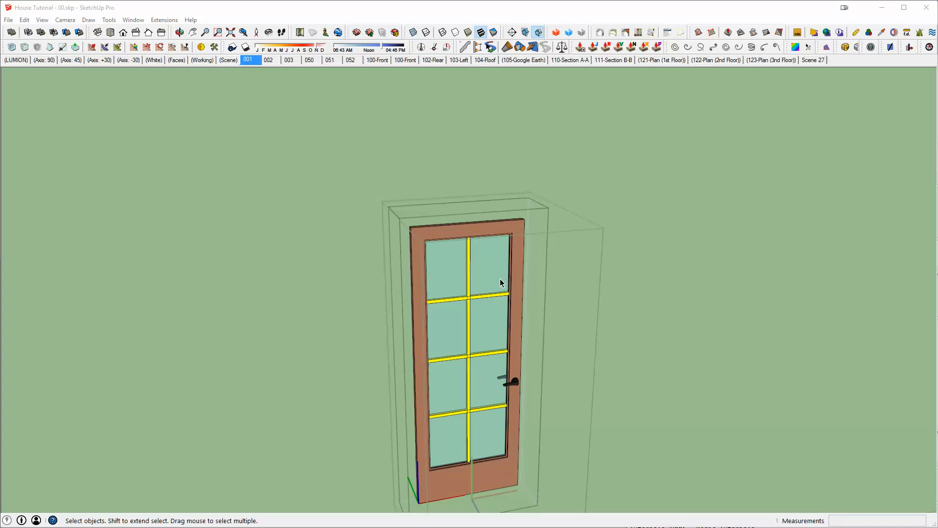
pyautogui.moveTo(499, 279); pyautogui.dragTo(493, 285, button='middle')
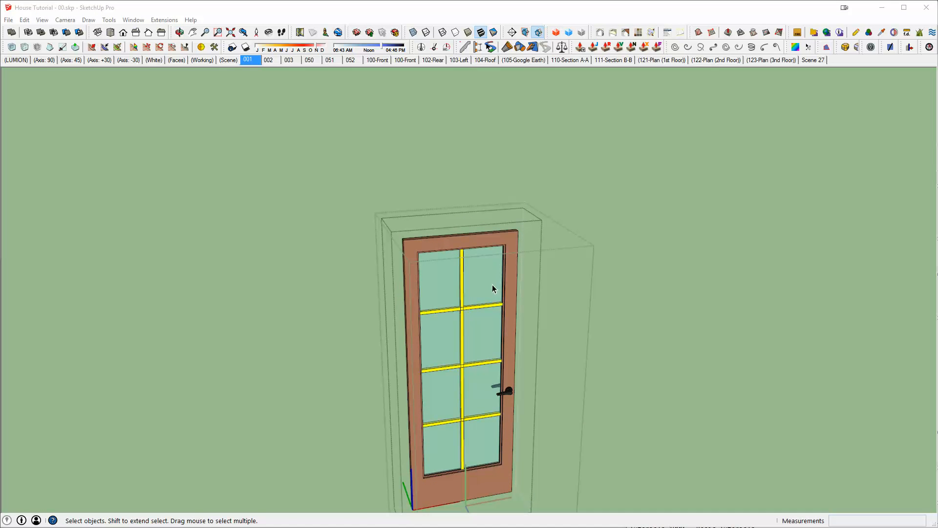
# Inspect the mullion group, leave it and undo the remaining colour edits of the DW - Mulls material.
pyautogui.scroll(5, 433, 277)
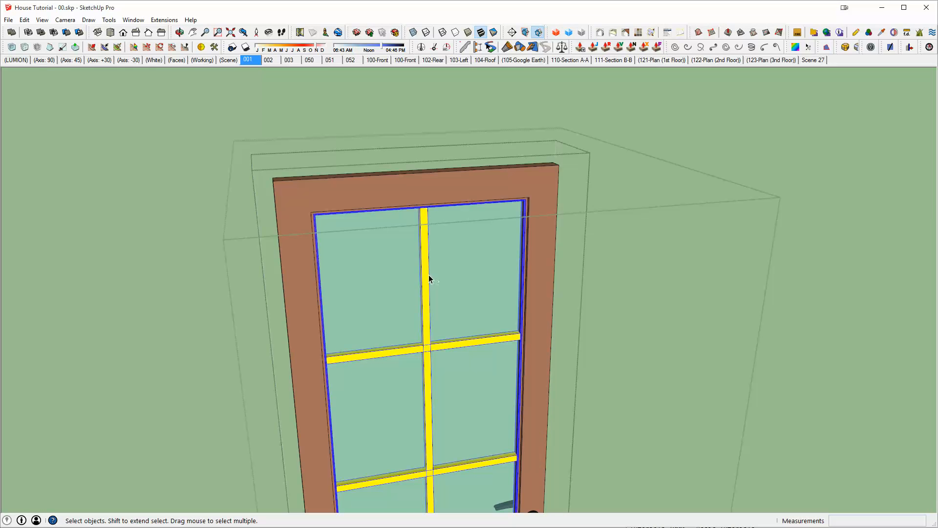
pyautogui.doubleClick(428, 275)
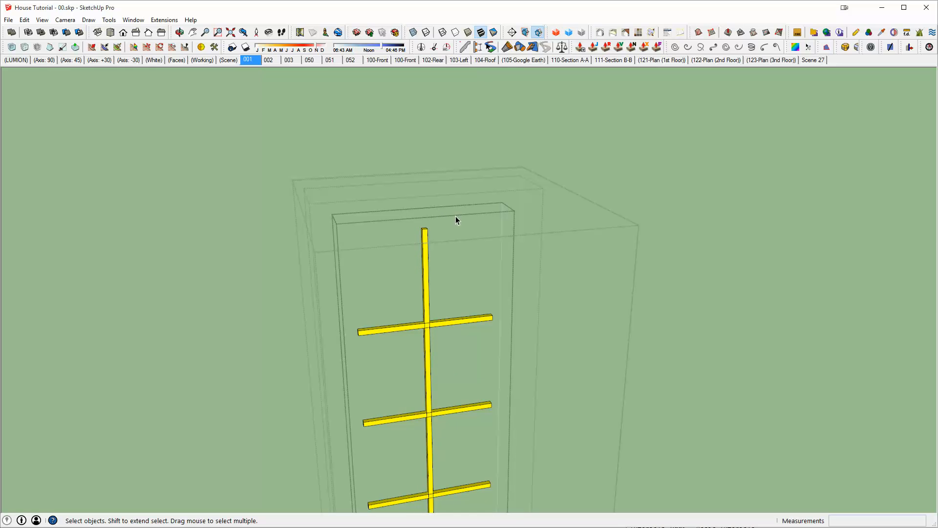
pyautogui.click(440, 157)
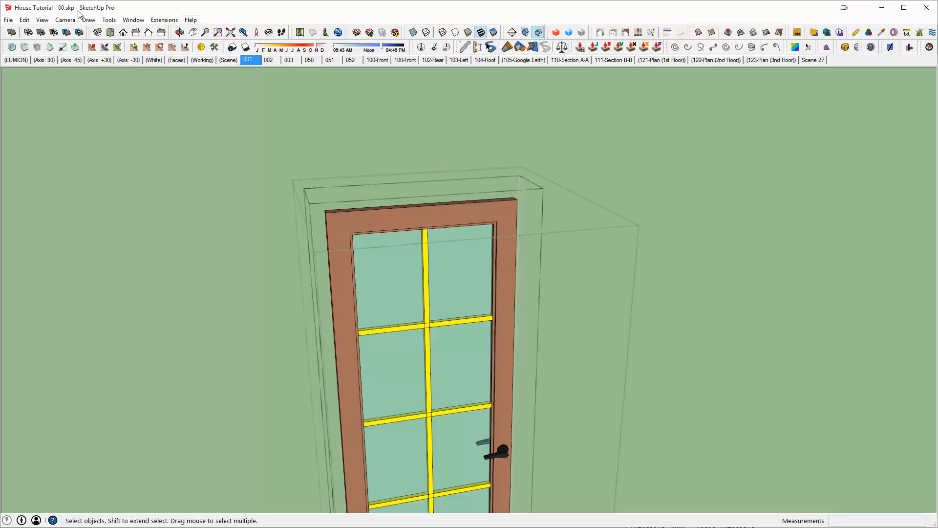
pyautogui.click(24, 19)
pyautogui.click(29, 28)
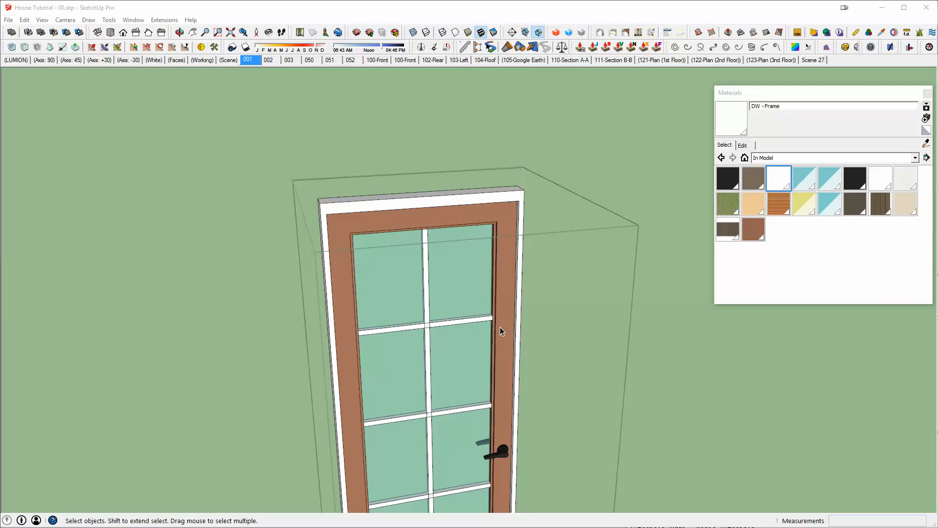
# Repaint the Woodburn frame of the entry door leaf with the DW - Frame material and exit the nested door groups.
pyautogui.click(501, 325)
pyautogui.doubleClick(502, 311)
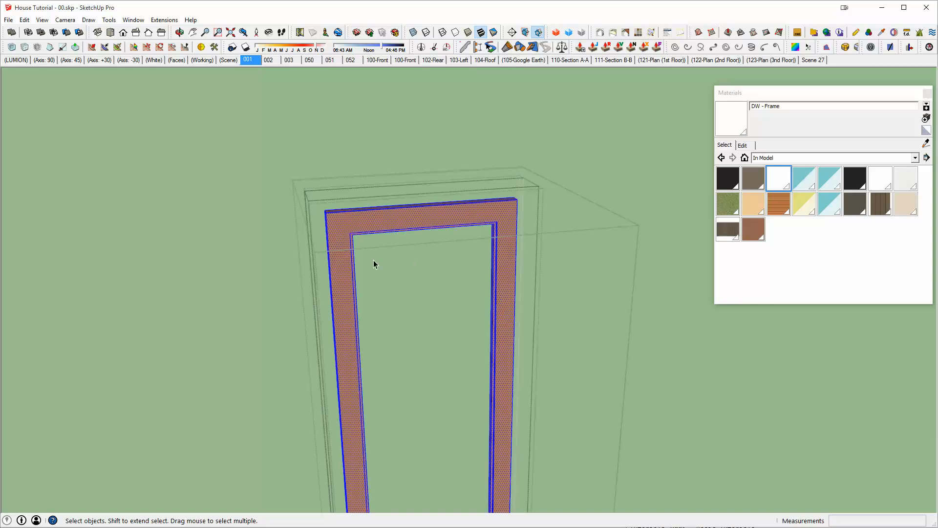
pyautogui.click(775, 181)
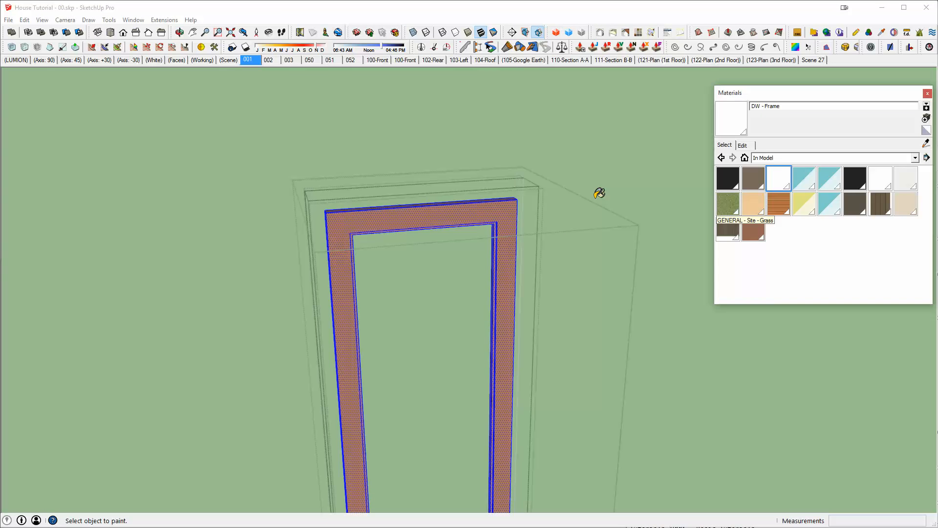
pyautogui.click(478, 205)
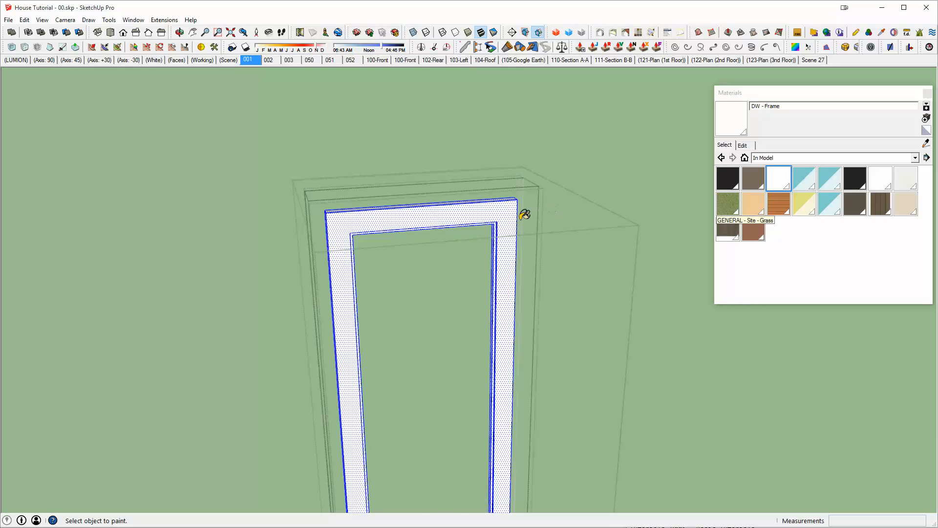
pyautogui.scroll(-5, 513, 214)
pyautogui.press('Escape')
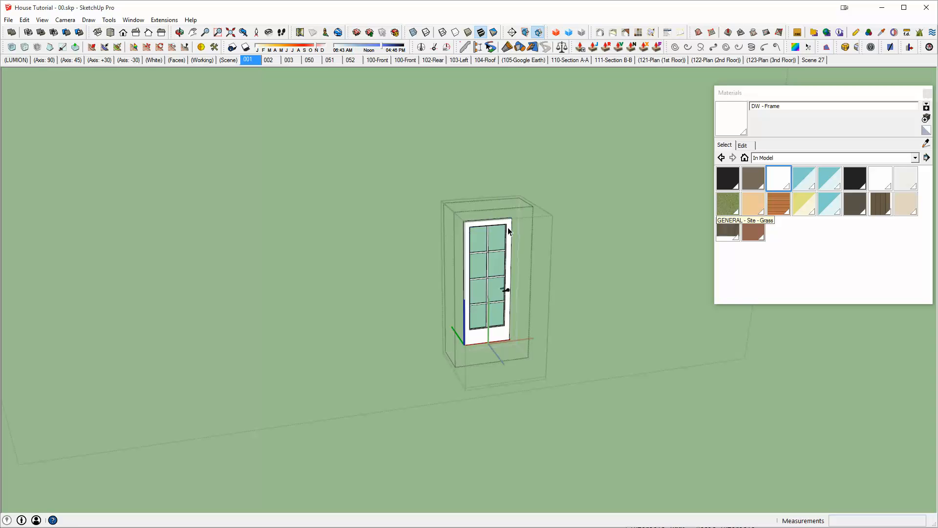
pyautogui.moveTo(508, 227); pyautogui.dragTo(401, 354, button='middle')
pyautogui.scroll(-2, 463, 259)
pyautogui.press('Escape')
pyautogui.scroll(5, 421, 299)
pyautogui.press('Escape')
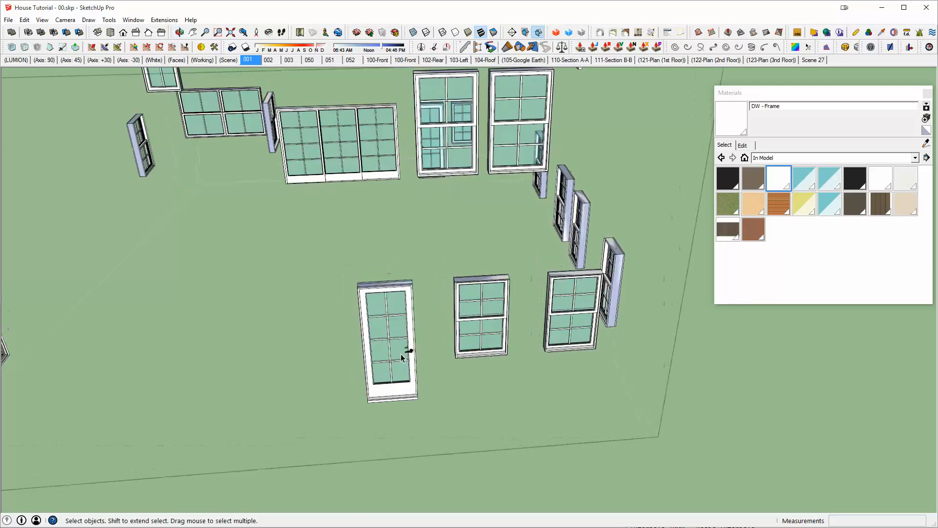
pyautogui.press('Escape')
# Lower the green value of the DW - Frame material to 26 as a temporary magenta test colour.
pyautogui.moveTo(489, 325); pyautogui.dragTo(414, 239, button='middle')
pyautogui.scroll(6, 265, 279)
pyautogui.moveTo(265, 279); pyautogui.dragTo(311, 291, button='middle')
pyautogui.scroll(3, 302, 278)
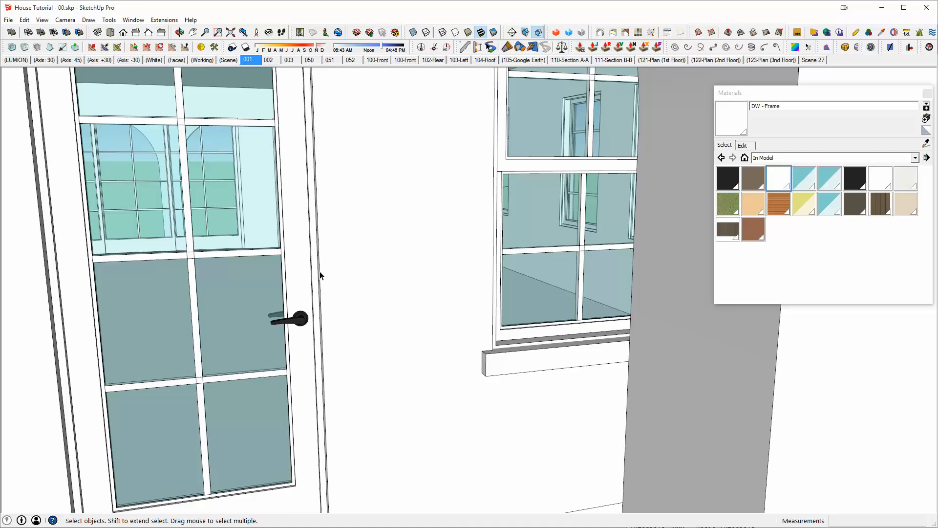
pyautogui.scroll(2, 320, 275)
pyautogui.press('b')
pyautogui.moveTo(302, 215)
pyautogui.keyDown('shift'); pyautogui.mouseDown(button='middle')
pyautogui.moveTo(316, 293)
pyautogui.moveTo(325, 294)
pyautogui.mouseUp(button='middle'); pyautogui.keyUp('shift')
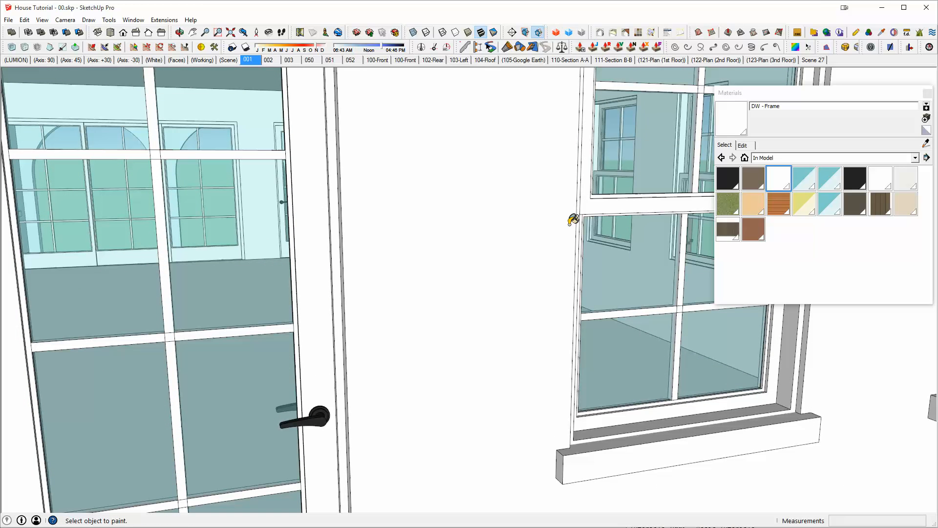
pyautogui.click(788, 185)
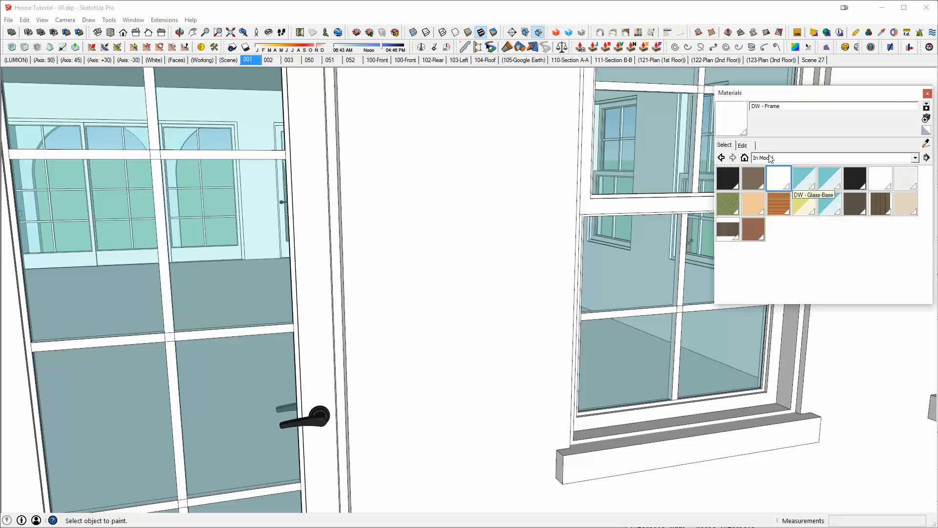
pyautogui.click(742, 146)
pyautogui.moveTo(757, 195); pyautogui.dragTo(730, 195)
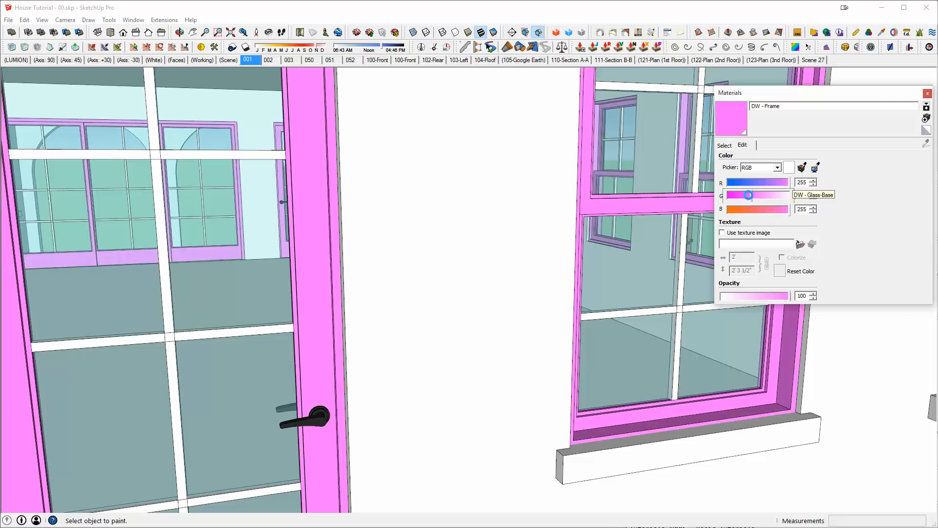
# Sample the Avante Garde material from the palette's Brackets swatch and note its RGB values 121, 106, 91 in Notepad.
pyautogui.moveTo(377, 264); pyautogui.dragTo(234, 244, button='middle')
pyautogui.scroll(-5, 342, 212)
pyautogui.scroll(-3, 494, 206)
pyautogui.moveTo(352, 245)
pyautogui.mouseDown(button='middle')
pyautogui.moveTo(308, 299)
pyautogui.moveTo(240, 299)
pyautogui.moveTo(365, 308)
pyautogui.moveTo(419, 258)
pyautogui.moveTo(455, 288)
pyautogui.mouseUp(button='middle')
pyautogui.scroll(8, 459, 287)
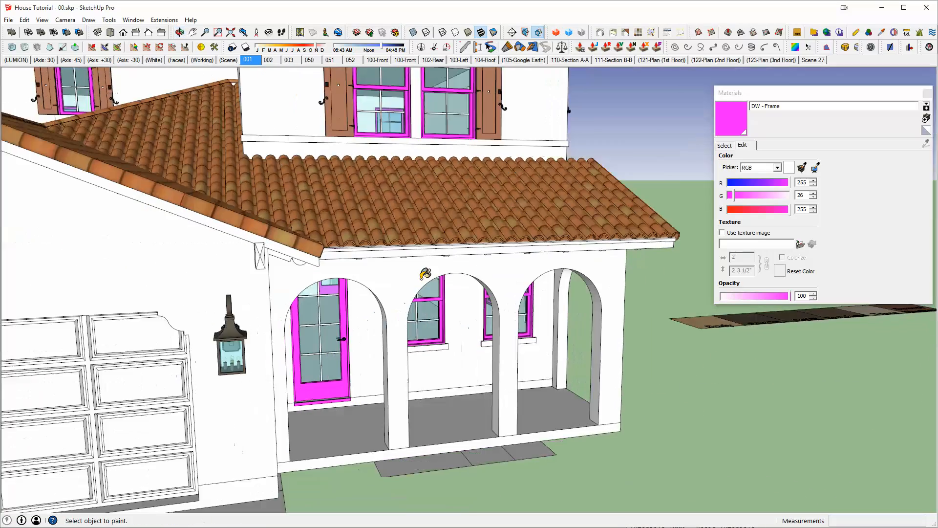
pyautogui.scroll(-3, 419, 306)
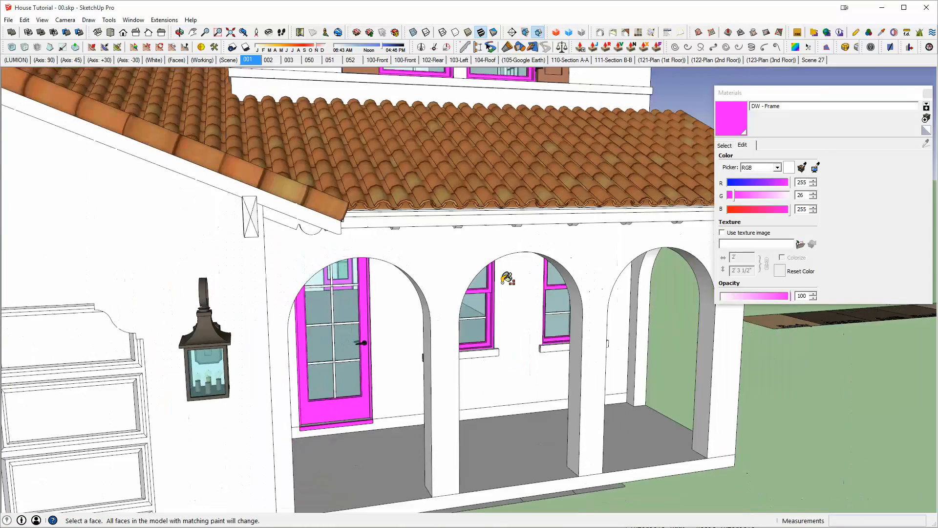
pyautogui.keyDown('shift'); pyautogui.moveTo(601, 254); pyautogui.dragTo(171, 346, button='middle'); pyautogui.keyUp('shift')
pyautogui.moveTo(623, 348)
pyautogui.mouseDown(button='middle')
pyautogui.moveTo(592, 451)
pyautogui.moveTo(650, 357)
pyautogui.mouseUp(button='middle')
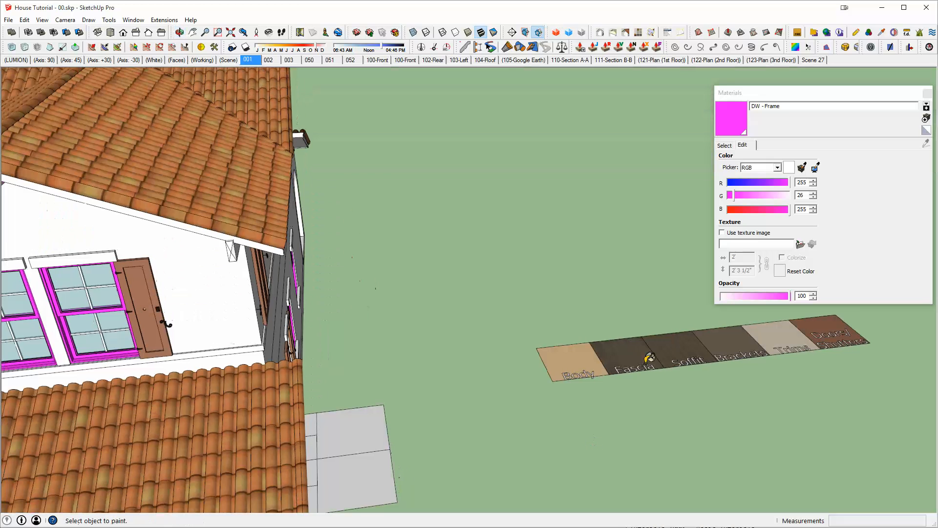
pyautogui.keyDown('alt'); pyautogui.click(730, 332); pyautogui.keyUp('alt')
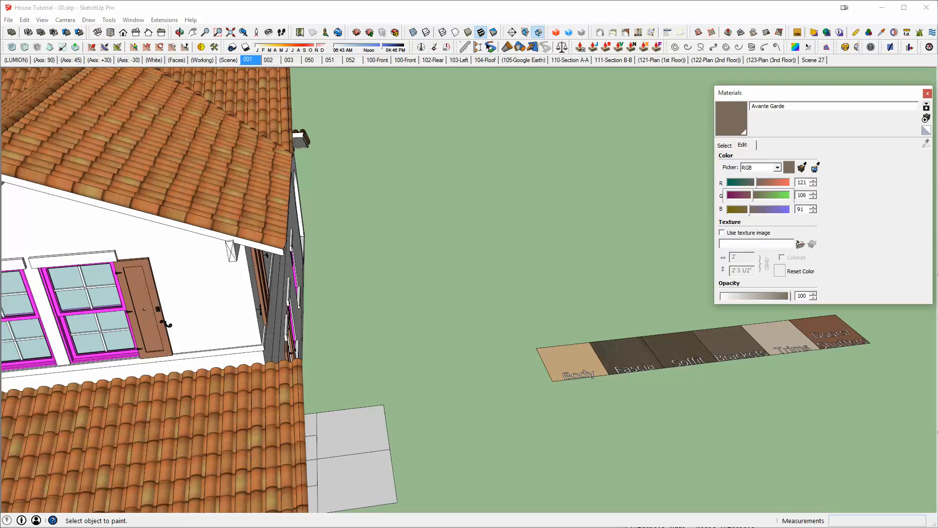
pyautogui.moveTo(604, 301)
pyautogui.mouseDown()
pyautogui.moveTo(720, 425)
pyautogui.moveTo(711, 460)
pyautogui.mouseUp()
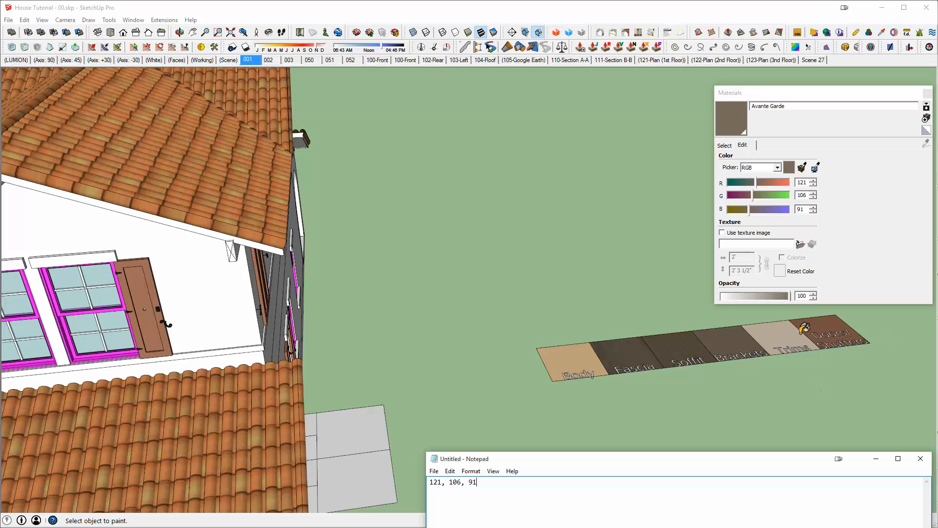
# Sample the Woodburn material from the Doors/Shutters swatch and replace the Notepad note with its RGB values 149, 102, 83.
pyautogui.keyDown('alt'); pyautogui.click(824, 328); pyautogui.keyUp('alt')
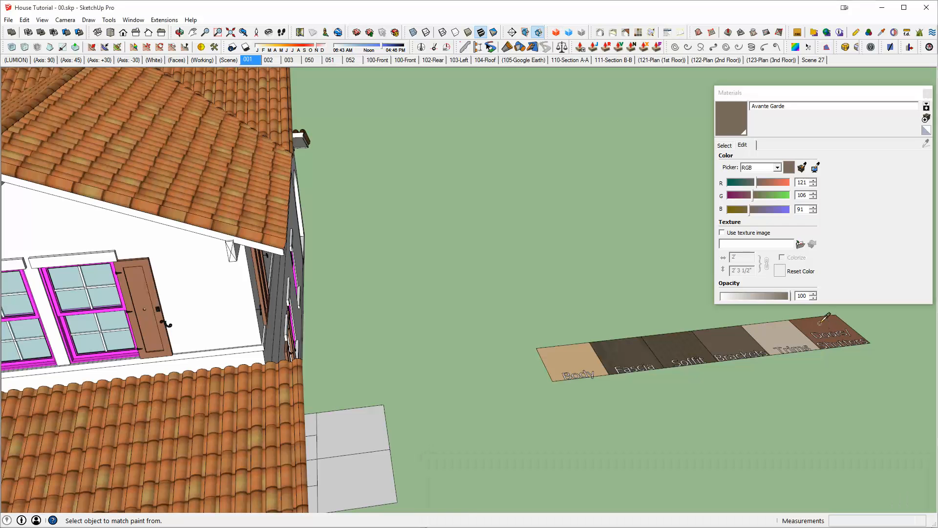
pyautogui.hotkey('alt', 'Tab')
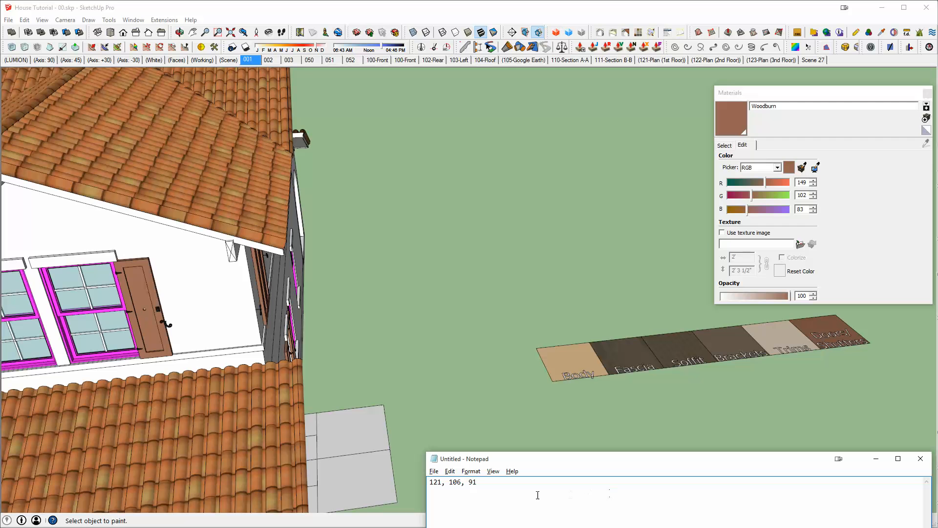
pyautogui.hotkey('ctrl', 'a')
pyautogui.write('1')
# Sample the DW - Frame material from a porch window and set its RGB colour to 149, 102, 83.
pyautogui.moveTo(369, 360)
pyautogui.mouseDown(button='middle')
pyautogui.moveTo(369, 371)
pyautogui.moveTo(426, 277)
pyautogui.moveTo(371, 234)
pyautogui.mouseUp(button='middle')
pyautogui.moveTo(338, 282); pyautogui.dragTo(631, 215, button='middle')
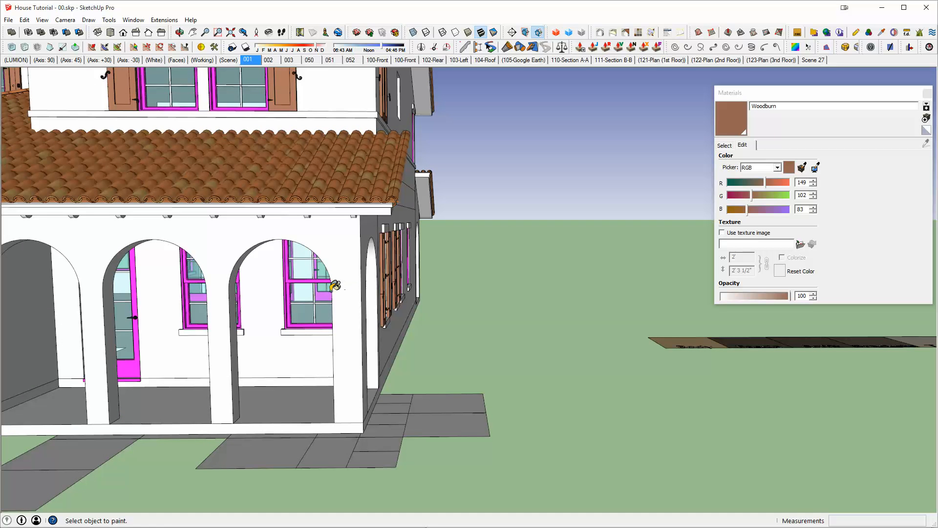
pyautogui.keyDown('alt'); pyautogui.click(291, 292); pyautogui.keyUp('alt')
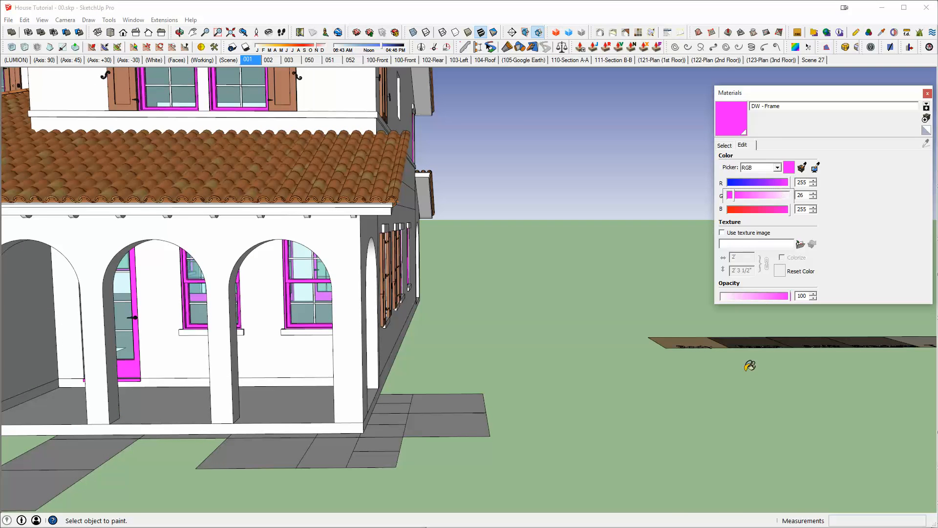
pyautogui.hotkey('alt', 'Tab')
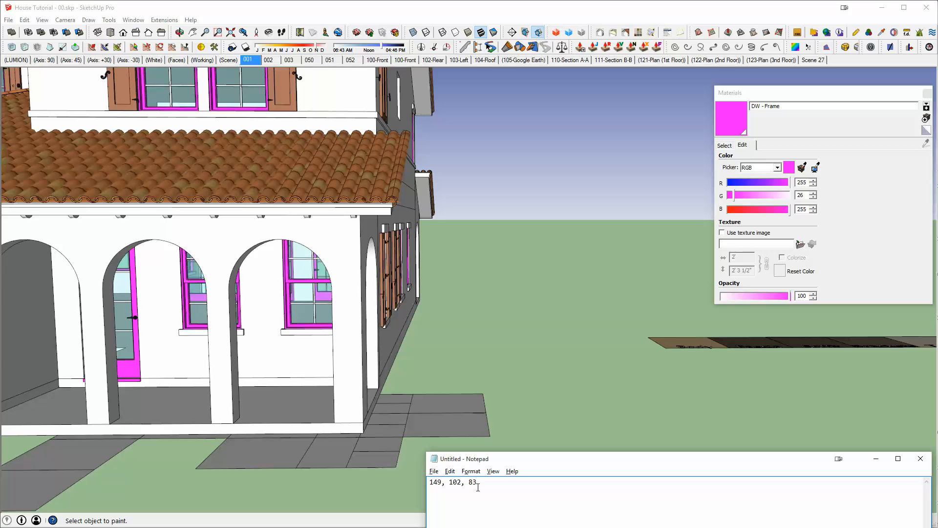
pyautogui.doubleClick(804, 184)
pyautogui.write('149')
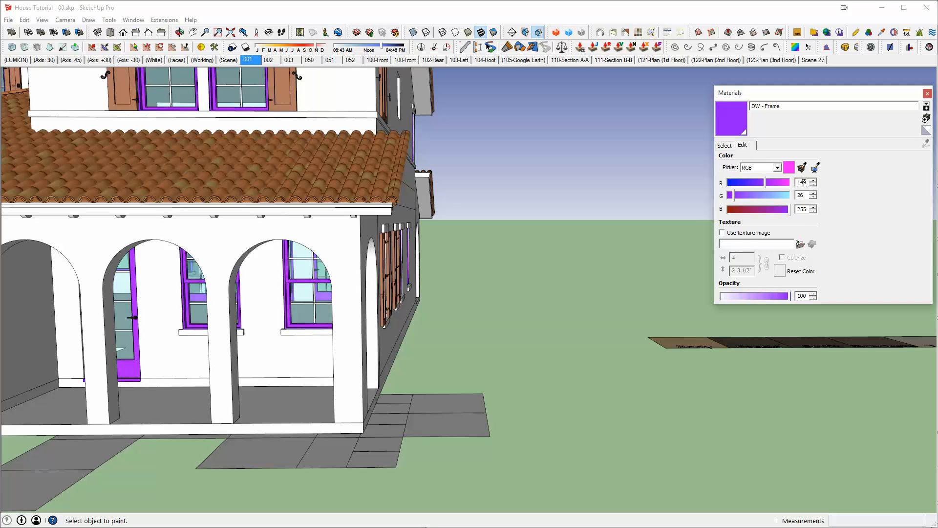
pyautogui.hotkey('alt', 'Tab')
pyautogui.hotkey('alt', 'Tab')
pyautogui.write('102')
pyautogui.press('Tab')
pyautogui.write('8')
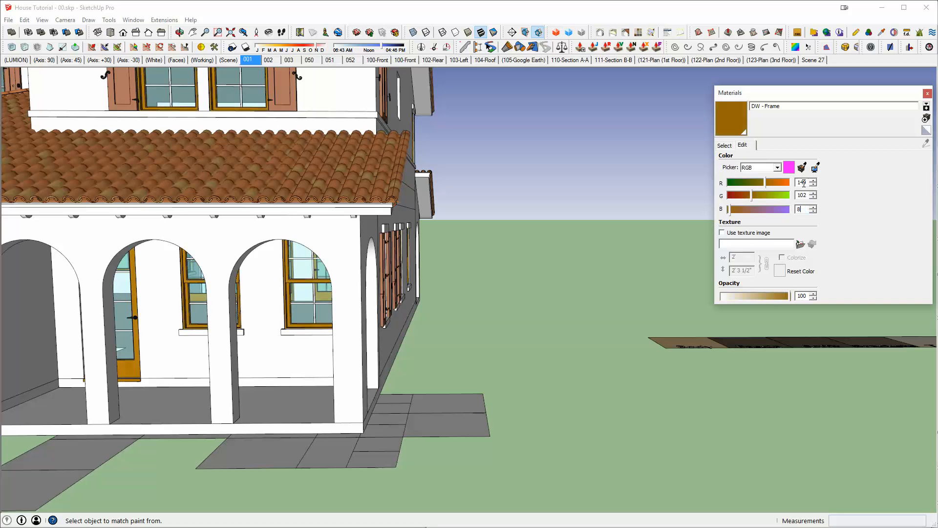
pyautogui.write('3')
# Examine the recoloured door and window frames around the porch and compare them with the palette swatches.
pyautogui.moveTo(402, 329); pyautogui.dragTo(475, 286, button='middle')
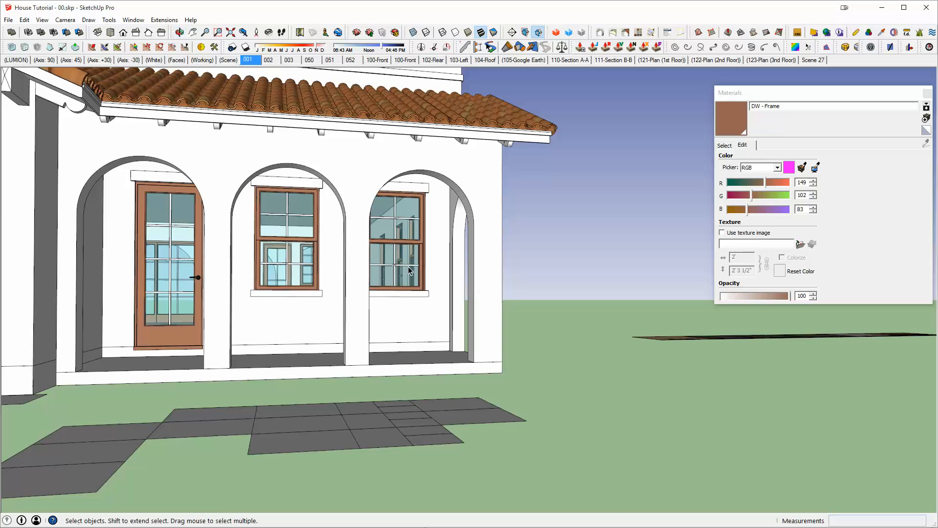
pyautogui.moveTo(242, 263); pyautogui.dragTo(168, 336, button='middle')
pyautogui.scroll(3, 224, 301)
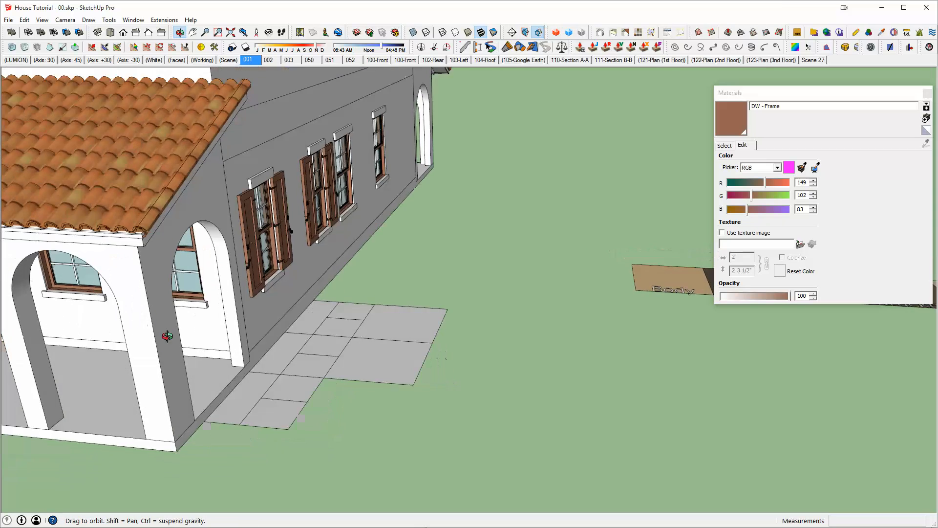
pyautogui.scroll(-4, 168, 336)
pyautogui.scroll(3, 543, 296)
pyautogui.scroll(3, 541, 296)
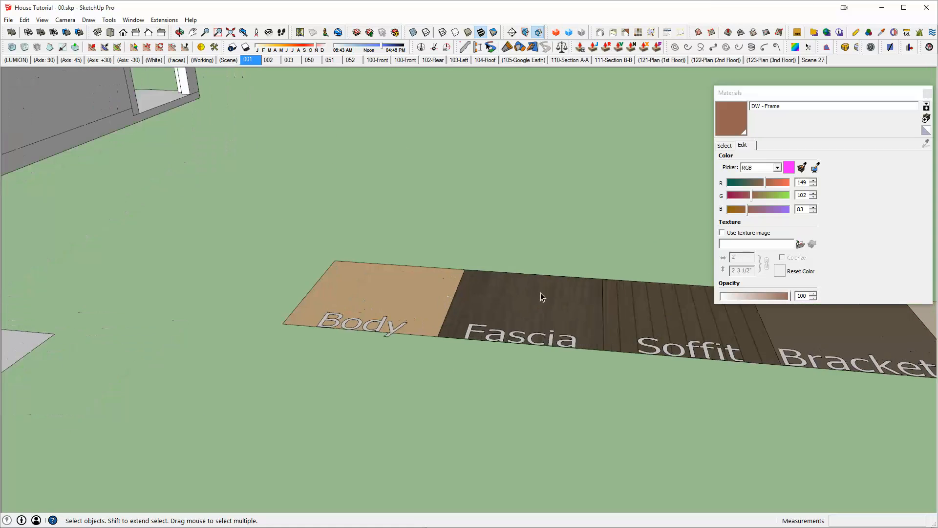
pyautogui.scroll(-5, 539, 296)
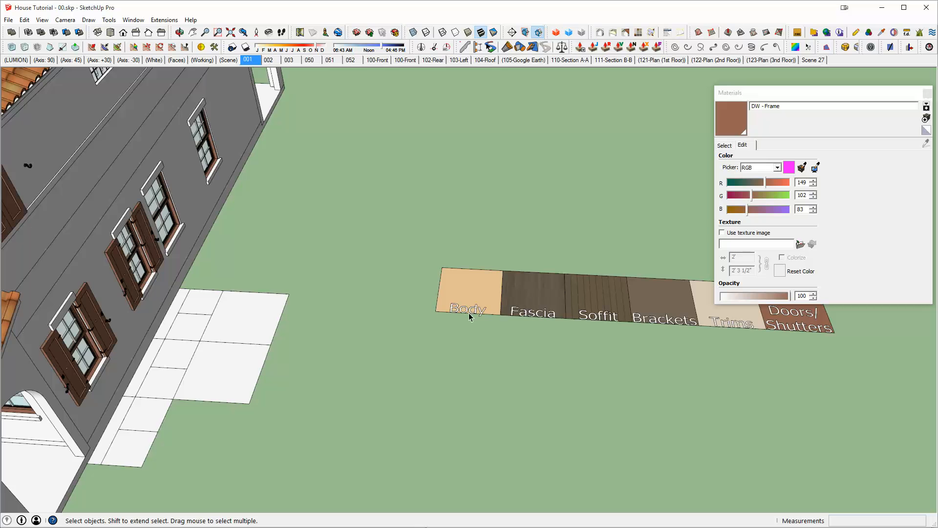
pyautogui.moveTo(471, 315); pyautogui.dragTo(311, 283, button='middle')
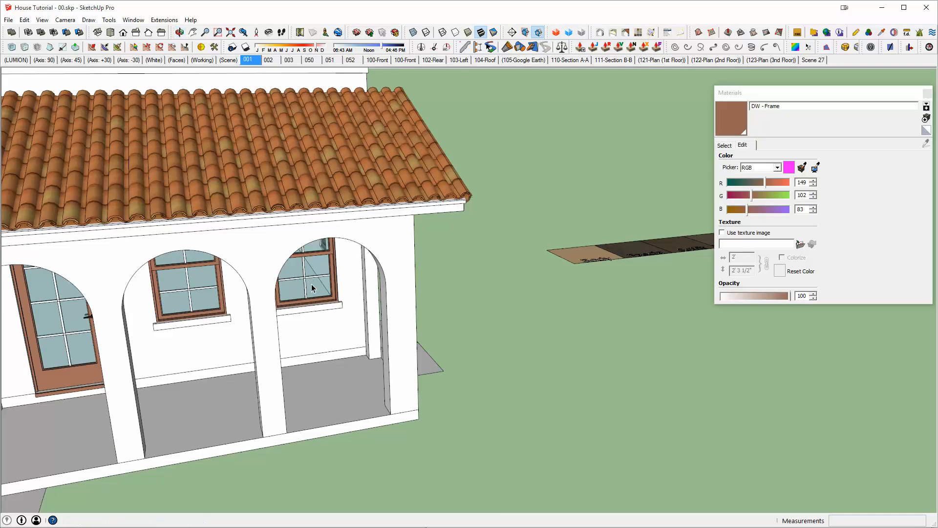
# Select the DW - Mulls material from the model's materials and set its RGB colour to 149, 102, 83.
pyautogui.click(724, 145)
pyautogui.click(877, 183)
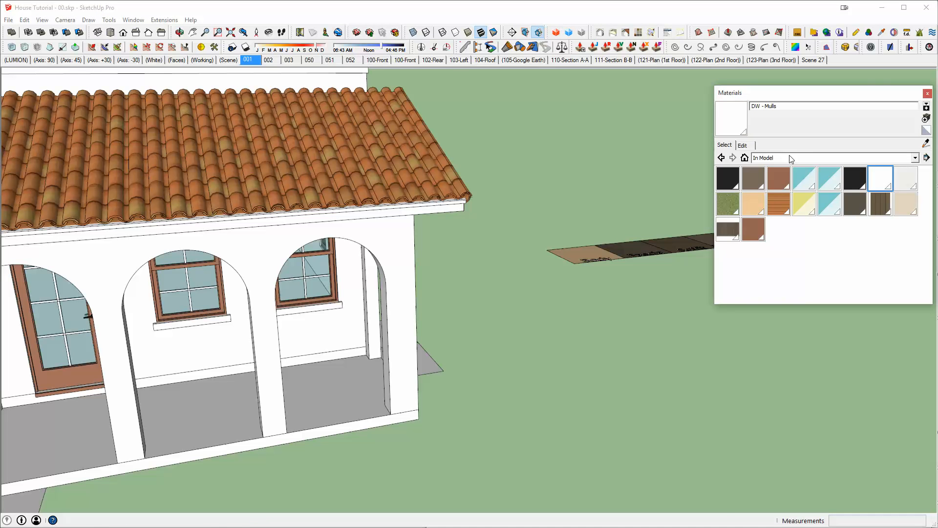
pyautogui.click(743, 145)
pyautogui.hotkey('alt', 'Tab')
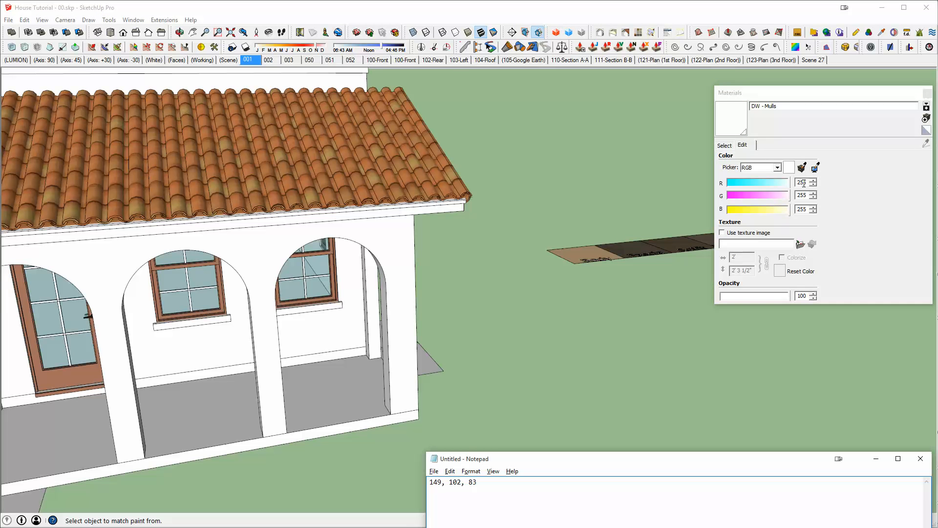
pyautogui.doubleClick(803, 182)
pyautogui.write('149')
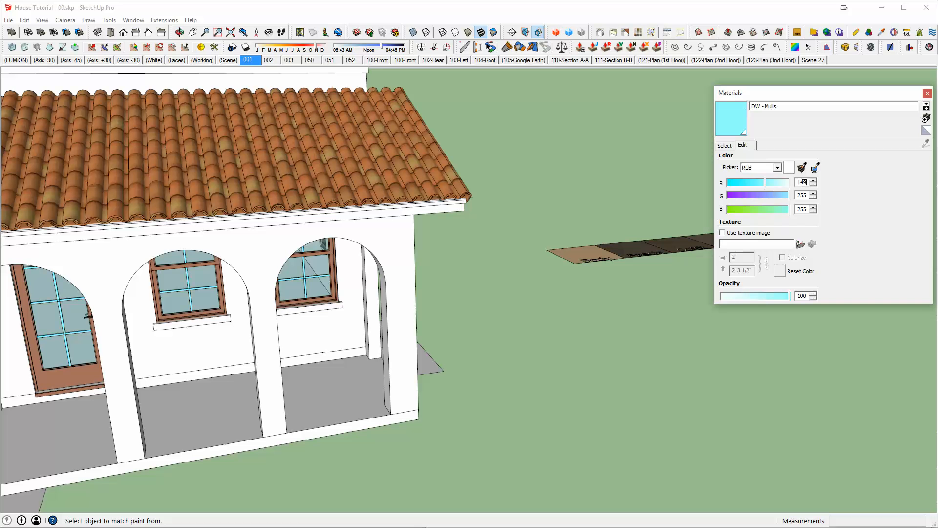
pyautogui.hotkey('alt', 'Tab')
pyautogui.hotkey('alt', 'Tab')
pyautogui.write('102')
pyautogui.press('Tab')
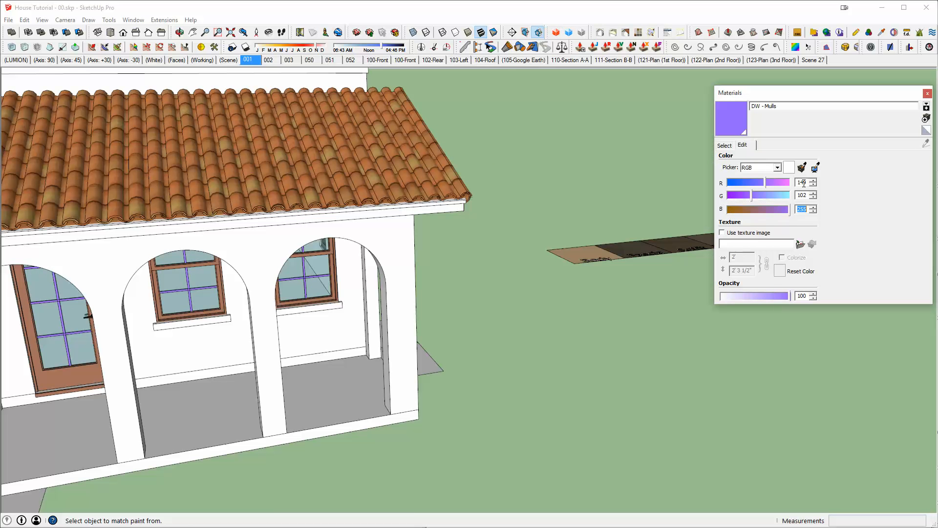
pyautogui.write('83')
# Inspect the recoloured frames and mullions on the front windows and up close on the entry door.
pyautogui.moveTo(479, 414); pyautogui.dragTo(566, 289, button='middle')
pyautogui.scroll(3, 490, 204)
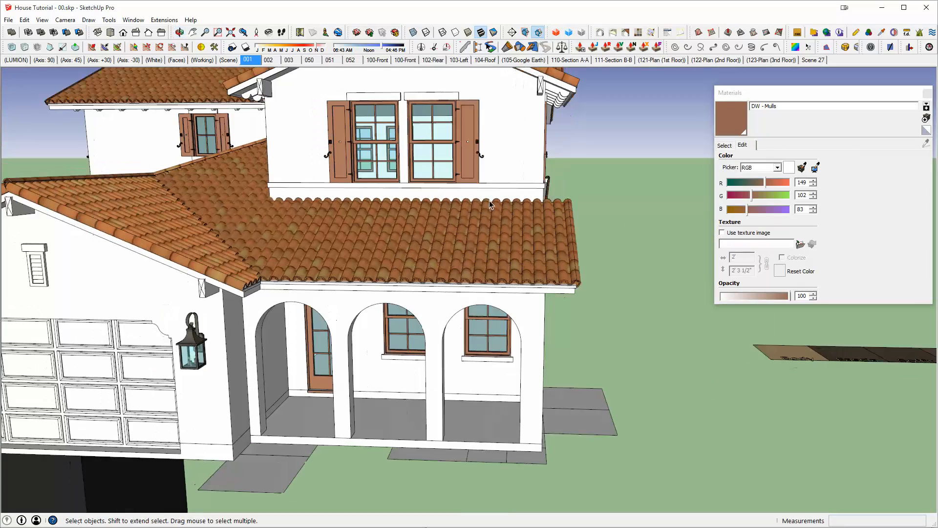
pyautogui.moveTo(420, 316); pyautogui.dragTo(335, 310, button='middle')
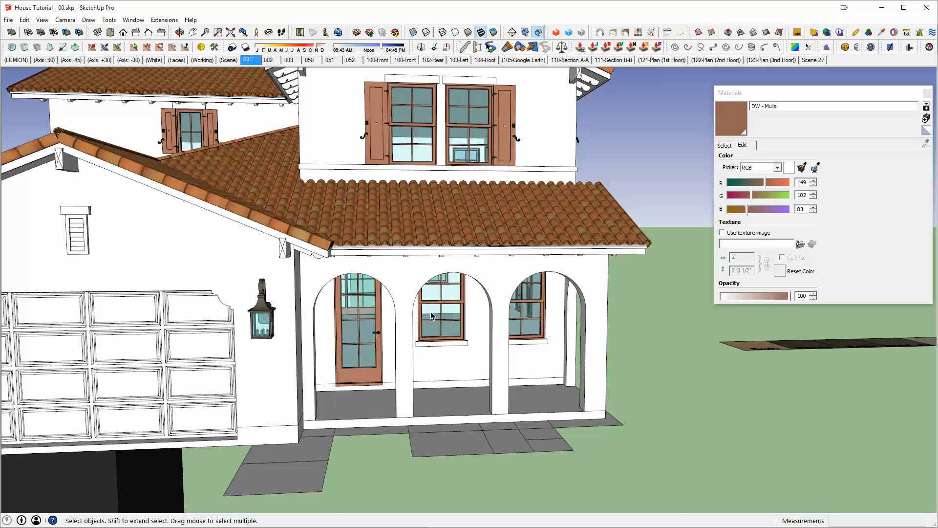
pyautogui.moveTo(472, 318); pyautogui.dragTo(391, 312, button='middle')
pyautogui.moveTo(453, 286); pyautogui.dragTo(456, 228, button='middle')
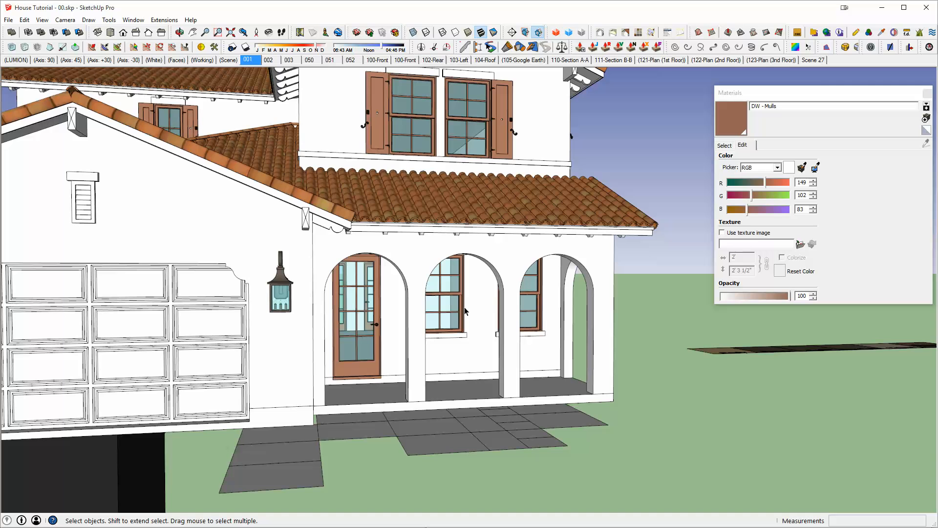
pyautogui.scroll(6, 362, 367)
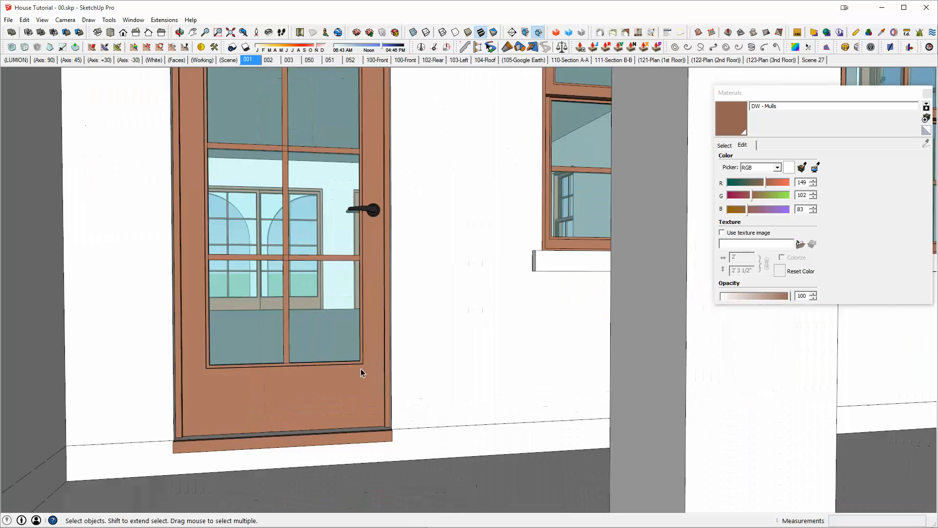
pyautogui.moveTo(361, 369); pyautogui.dragTo(354, 398, button='middle')
pyautogui.scroll(-2, 354, 402)
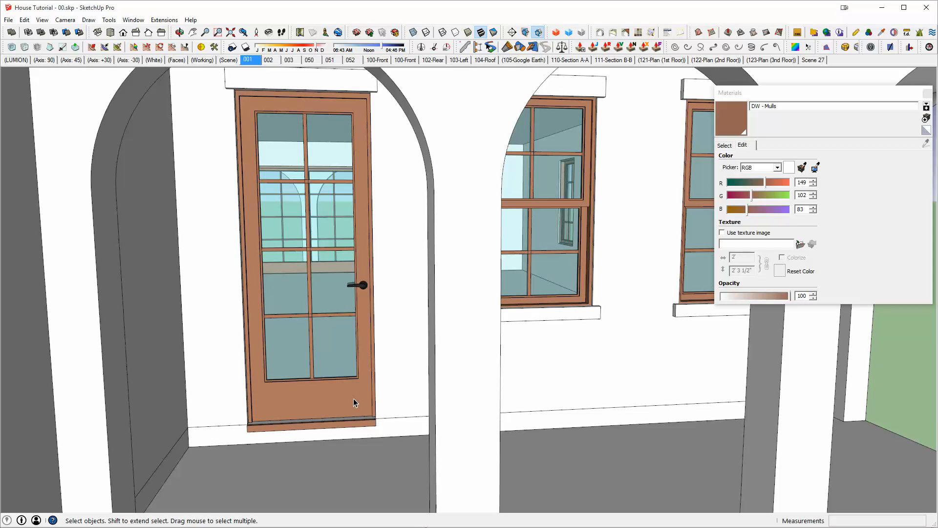
# Open the group containing the house's doors and windows for editing and view all of them.
pyautogui.click(353, 398)
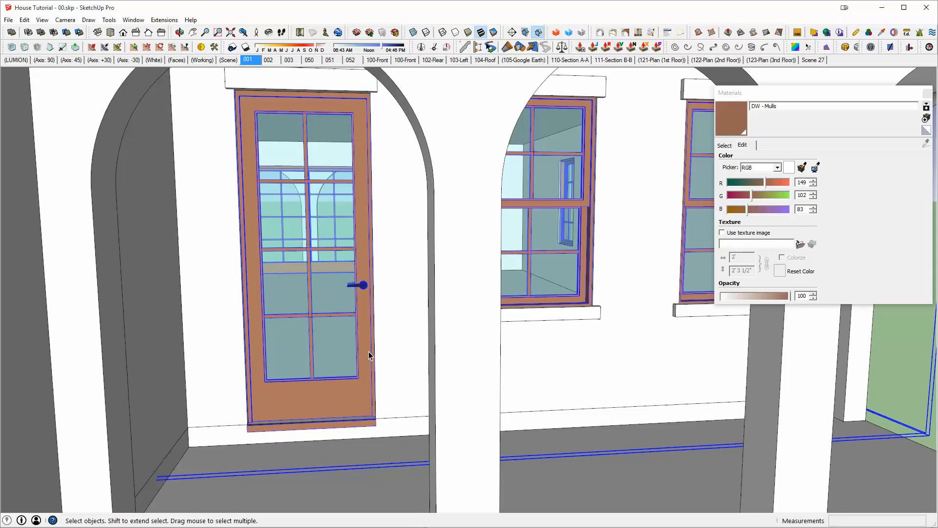
pyautogui.scroll(-2, 353, 400)
pyautogui.doubleClick(352, 398)
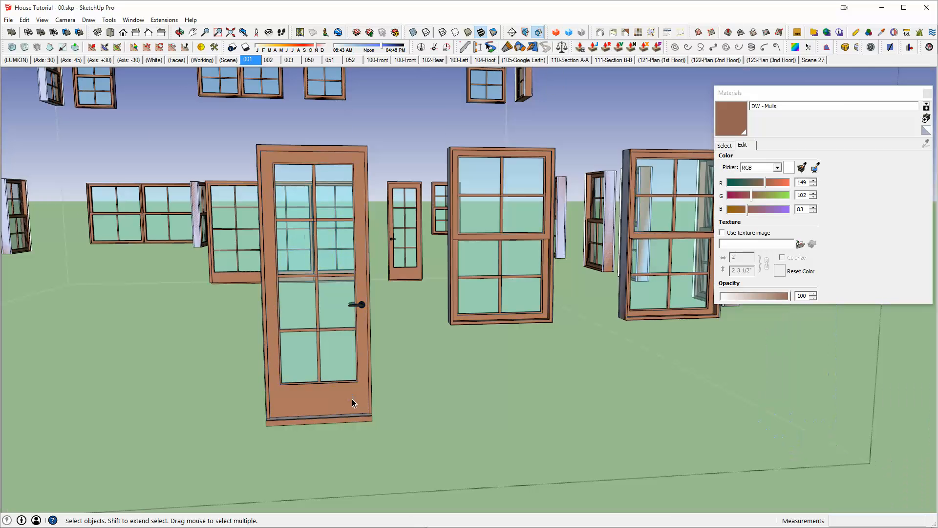
pyautogui.moveTo(351, 399); pyautogui.dragTo(251, 267, button='middle')
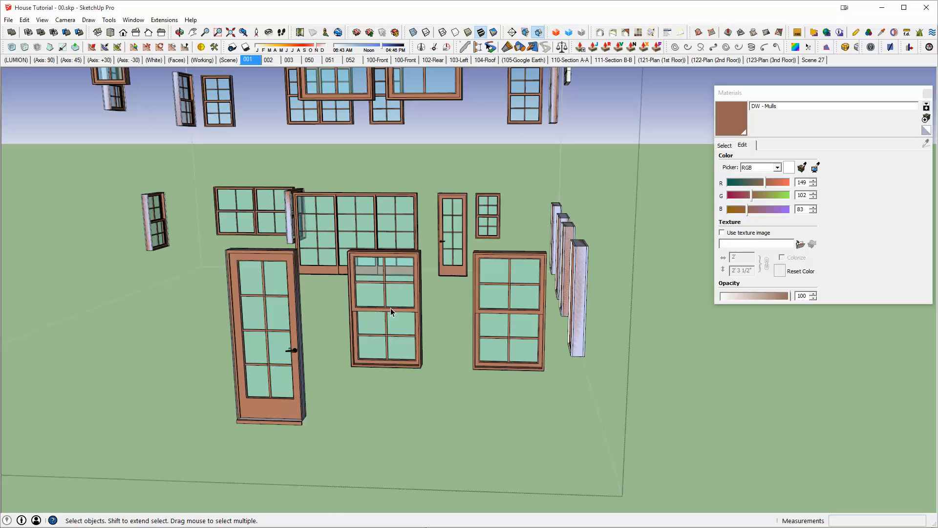
pyautogui.scroll(-3, 280, 391)
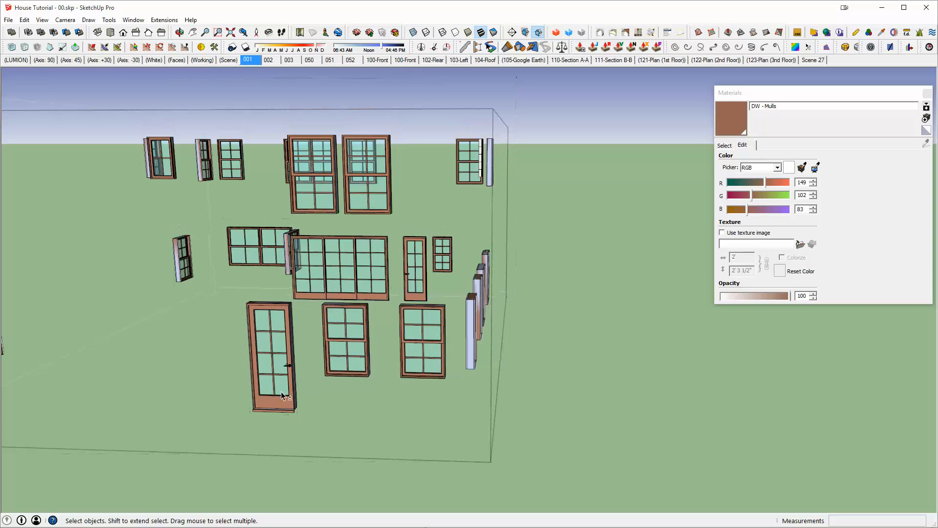
# Try to replace the DW - Frame material on the doors and windows with the material of the palette's Fascia swatch.
pyautogui.press('i')
pyautogui.moveTo(299, 391); pyautogui.dragTo(312, 391, button='middle')
pyautogui.press('b')
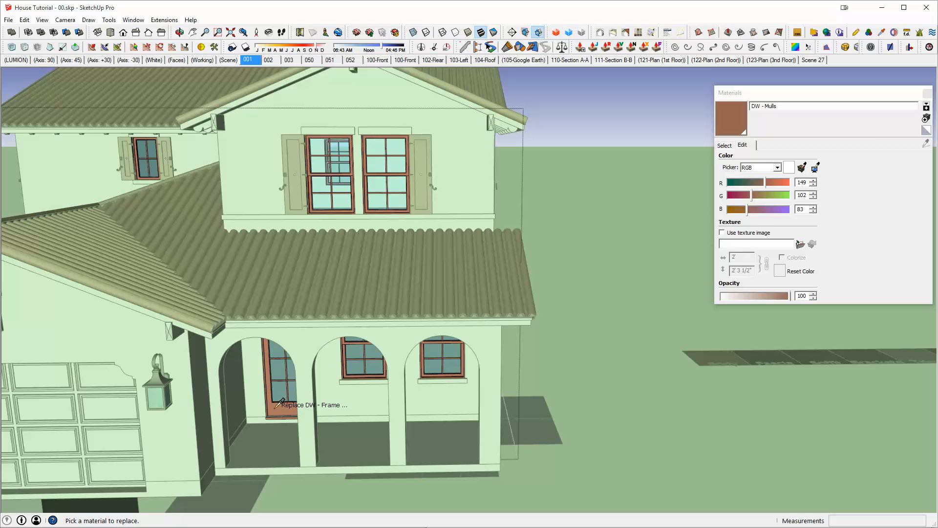
pyautogui.moveTo(425, 357); pyautogui.dragTo(707, 367, button='middle')
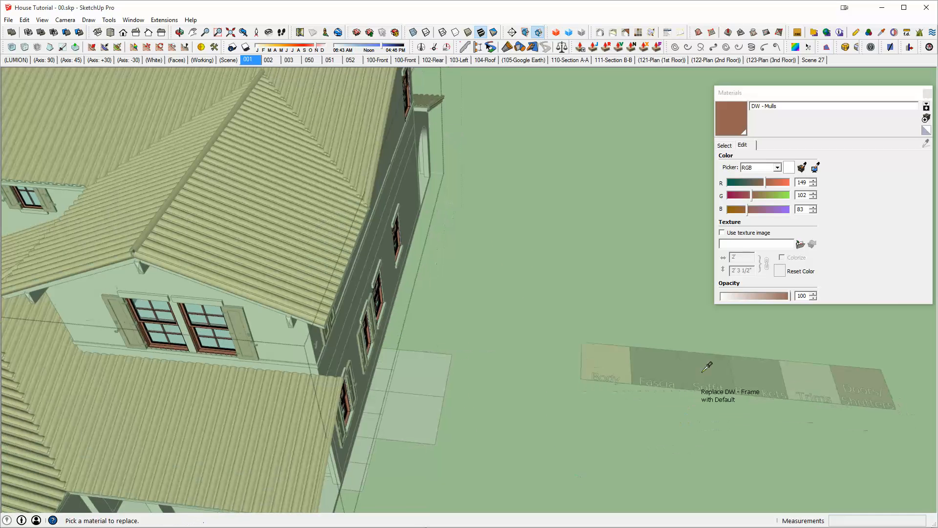
pyautogui.scroll(1, 676, 354)
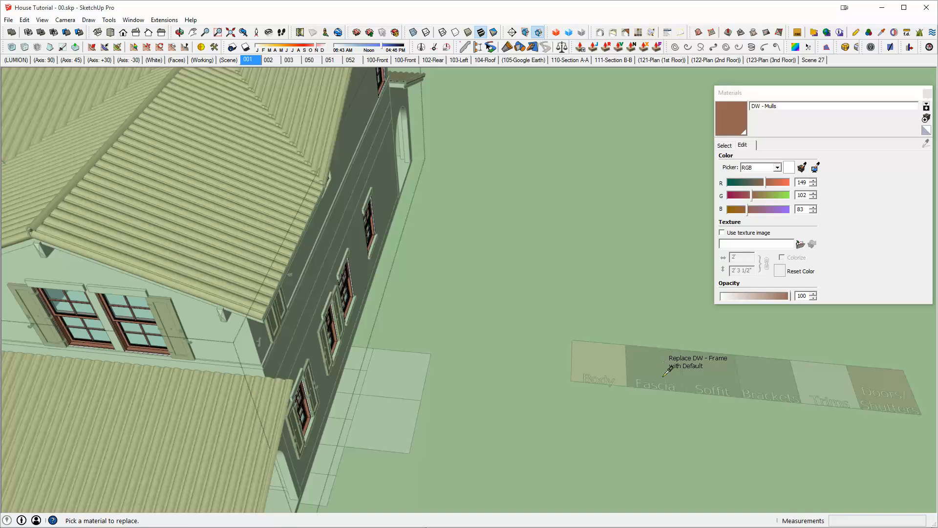
pyautogui.click(663, 376)
pyautogui.moveTo(278, 391); pyautogui.dragTo(320, 266, button='middle')
pyautogui.moveTo(199, 306); pyautogui.dragTo(662, 355, button='middle')
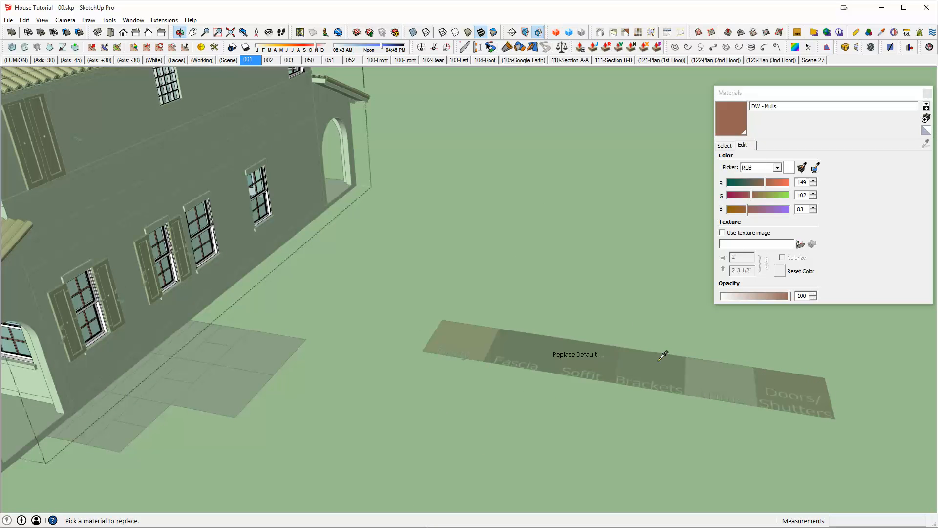
pyautogui.moveTo(533, 339)
pyautogui.mouseDown(button='middle')
pyautogui.moveTo(532, 350)
pyautogui.moveTo(550, 296)
pyautogui.moveTo(533, 351)
pyautogui.mouseUp(button='middle')
# Leave the door and window group and place a copy of the Fascia swatch about 13' 6" in front of the palette.
pyautogui.press('space')
pyautogui.click(533, 351)
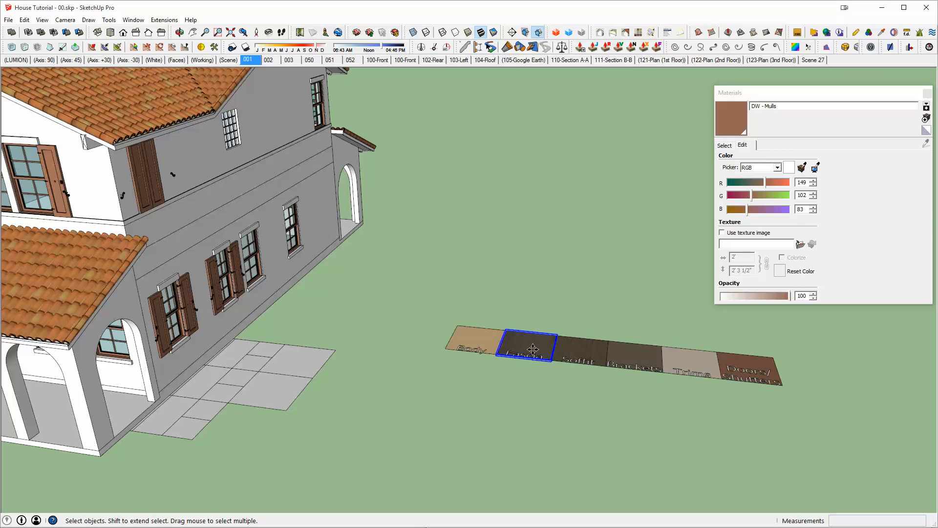
pyautogui.press('m')
pyautogui.press('ctrl')
pyautogui.click(532, 349)
pyautogui.click(504, 421)
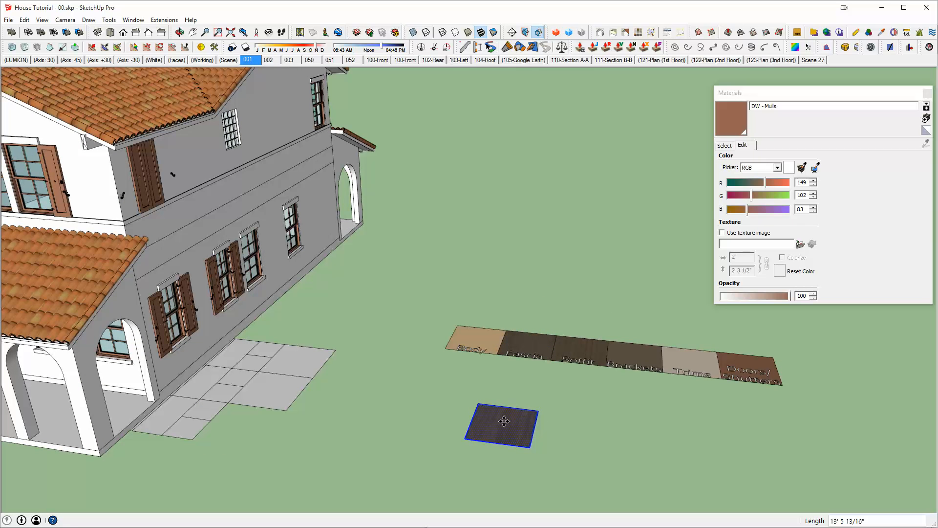
# Replace the DW - Frame material with the copied swatch's Wood - White - No Board Lines material.
pyautogui.moveTo(504, 422); pyautogui.dragTo(709, 298, button='middle')
pyautogui.press('b')
pyautogui.moveTo(252, 288); pyautogui.dragTo(234, 285, button='middle')
pyautogui.press('alt')
pyautogui.click(172, 281)
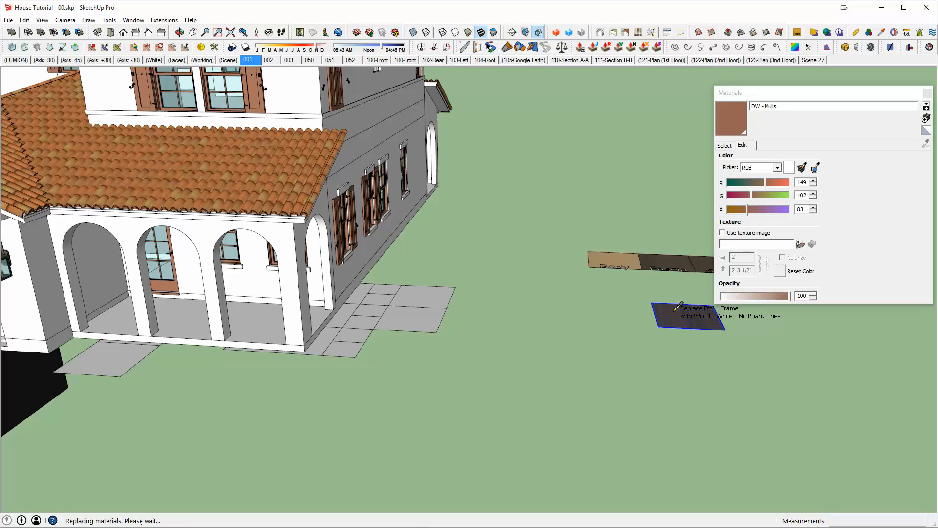
pyautogui.press('space')
# Examine the wood-textured frames on the entry door and porch windows, up close and from the front.
pyautogui.scroll(10, 171, 278)
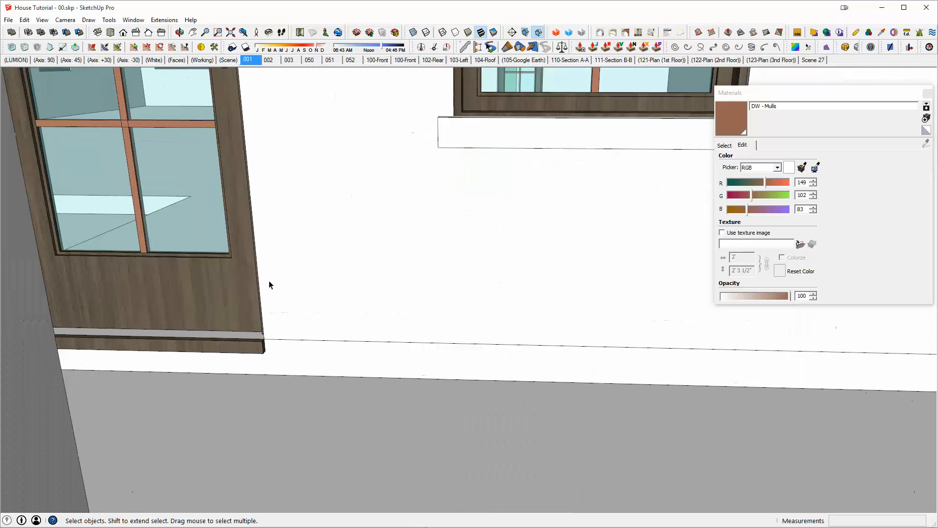
pyautogui.scroll(-2, 299, 222)
pyautogui.scroll(-2, 555, 154)
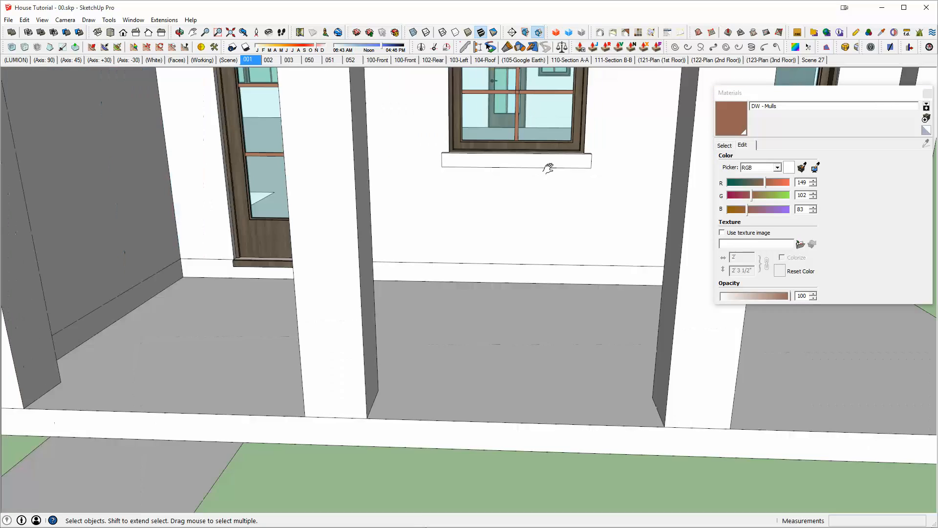
pyautogui.moveTo(549, 168); pyautogui.dragTo(423, 264, button='middle')
pyautogui.scroll(-2, 563, 206)
pyautogui.moveTo(563, 205); pyautogui.dragTo(427, 297, button='middle')
pyautogui.scroll(-2, 281, 286)
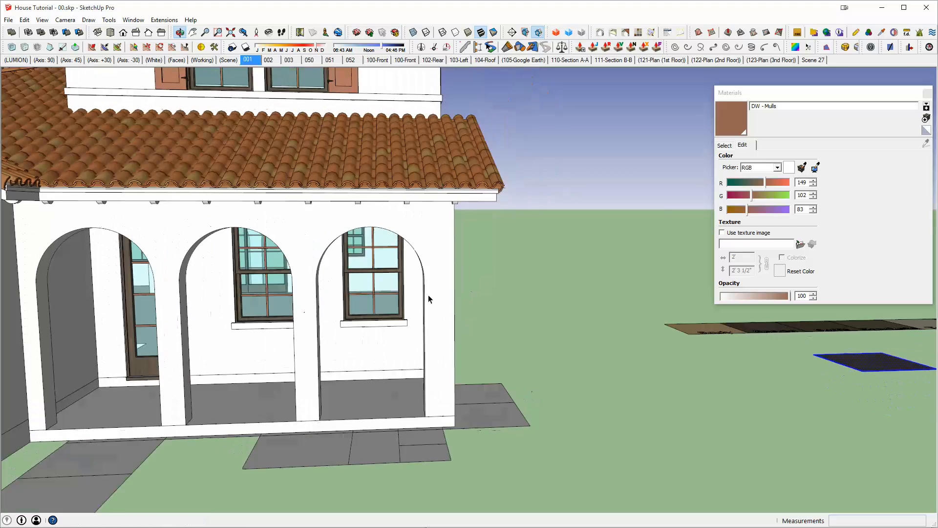
# Undo the frame material replacement and remove the loose copy of the Fascia swatch.
pyautogui.hotkey('ctrl', 't')
pyautogui.moveTo(347, 314); pyautogui.dragTo(263, 331, button='middle')
pyautogui.scroll(-3, 263, 332)
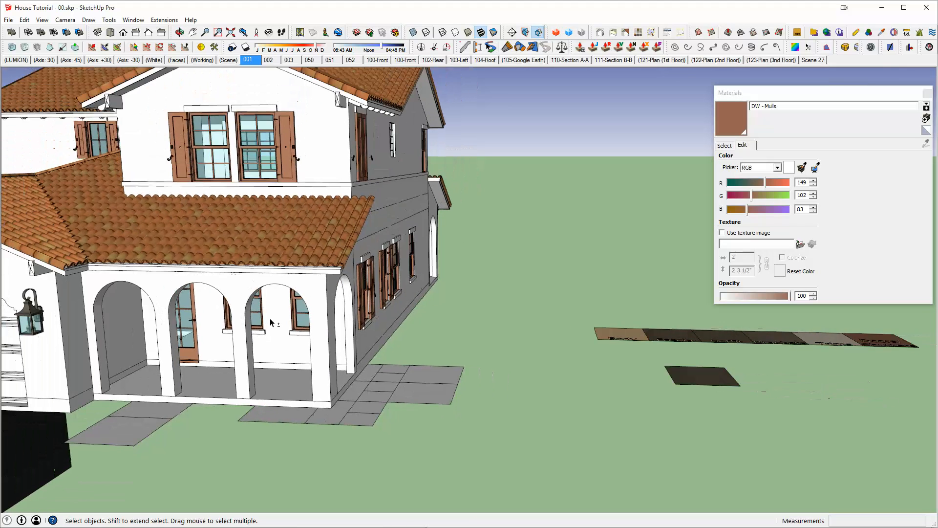
pyautogui.moveTo(255, 166); pyautogui.dragTo(253, 185, button='middle')
pyautogui.moveTo(660, 362); pyautogui.dragTo(461, 376, button='middle')
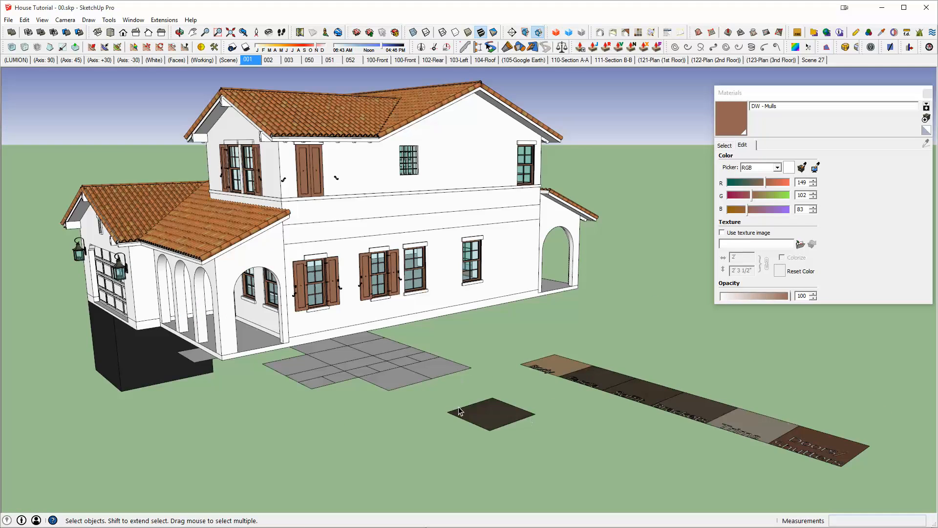
pyautogui.doubleClick(502, 419)
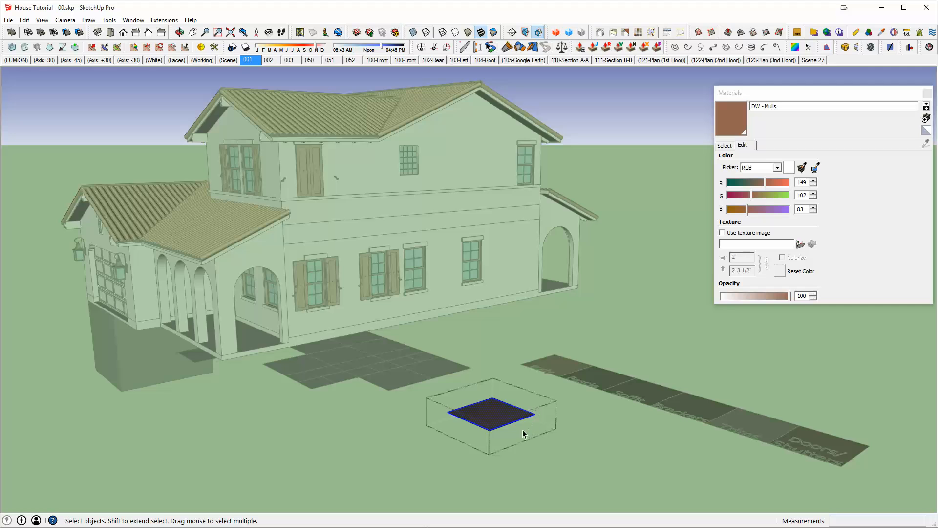
pyautogui.moveTo(517, 417); pyautogui.dragTo(488, 442)
# Examine the shutters, windows and trims around all sides of the house and compare them with the palette swatches.
pyautogui.scroll(5, 325, 272)
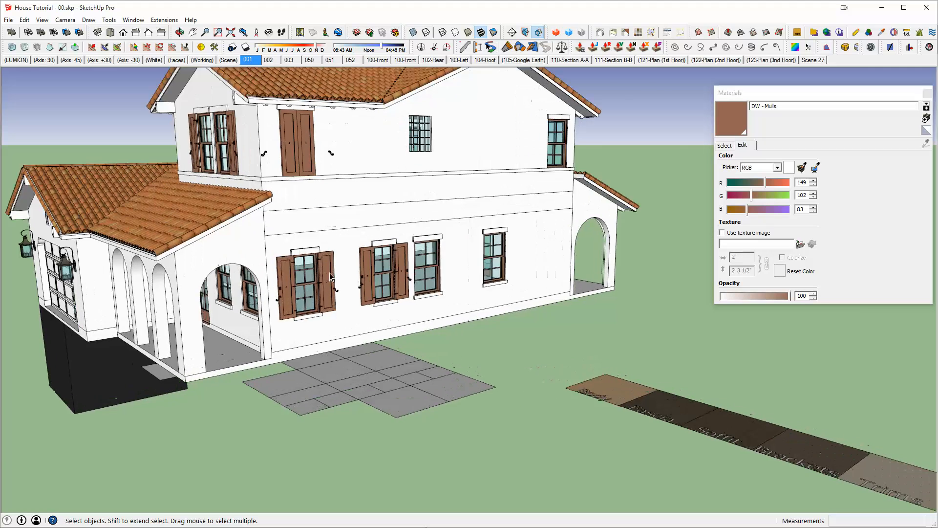
pyautogui.scroll(4, 332, 265)
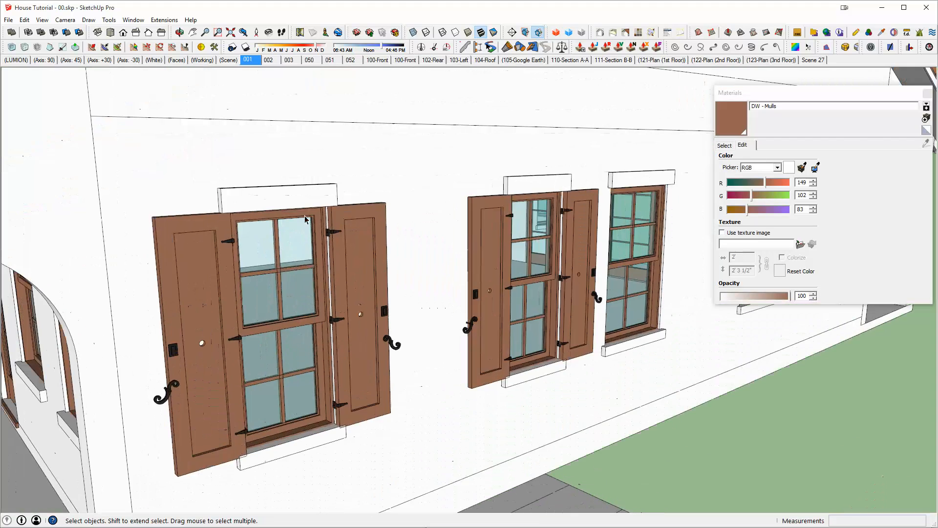
pyautogui.moveTo(370, 279); pyautogui.dragTo(503, 341, button='middle')
pyautogui.scroll(-4, 390, 263)
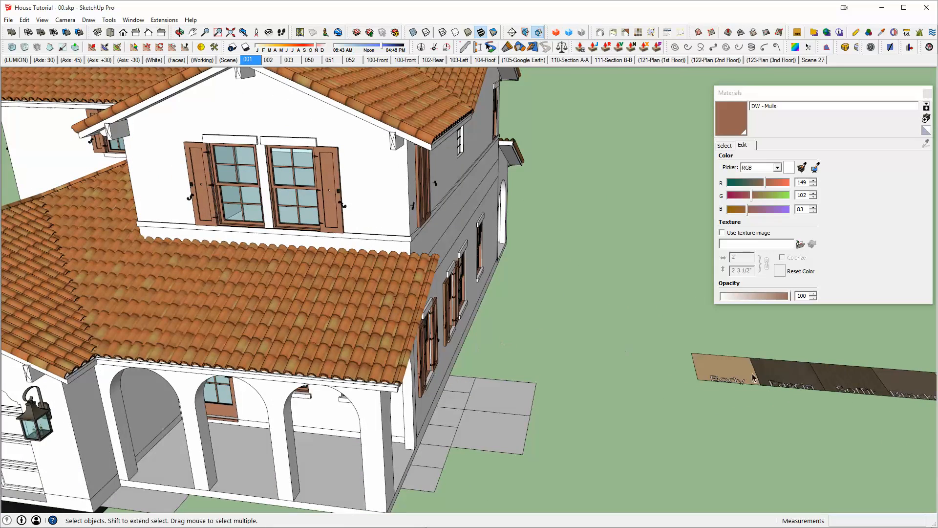
pyautogui.moveTo(328, 264); pyautogui.dragTo(344, 268, button='middle')
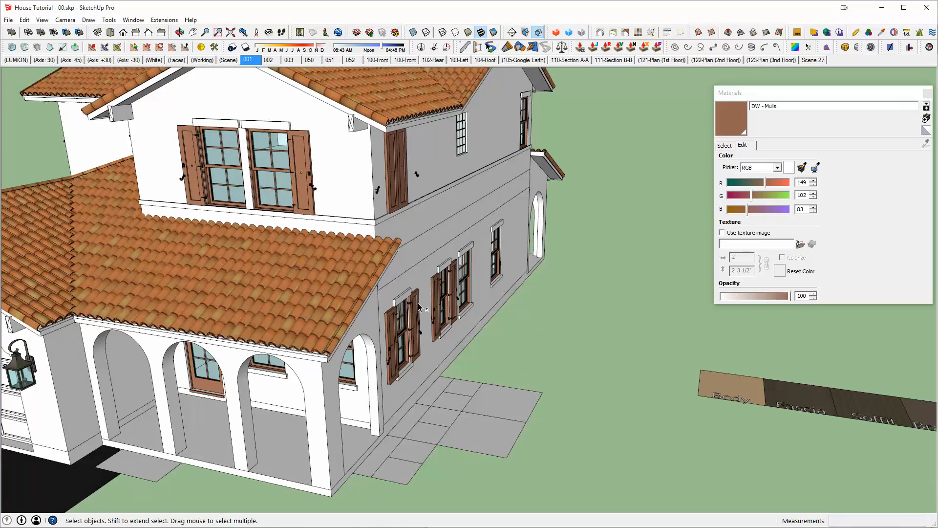
pyautogui.moveTo(419, 306); pyautogui.dragTo(414, 216, button='middle')
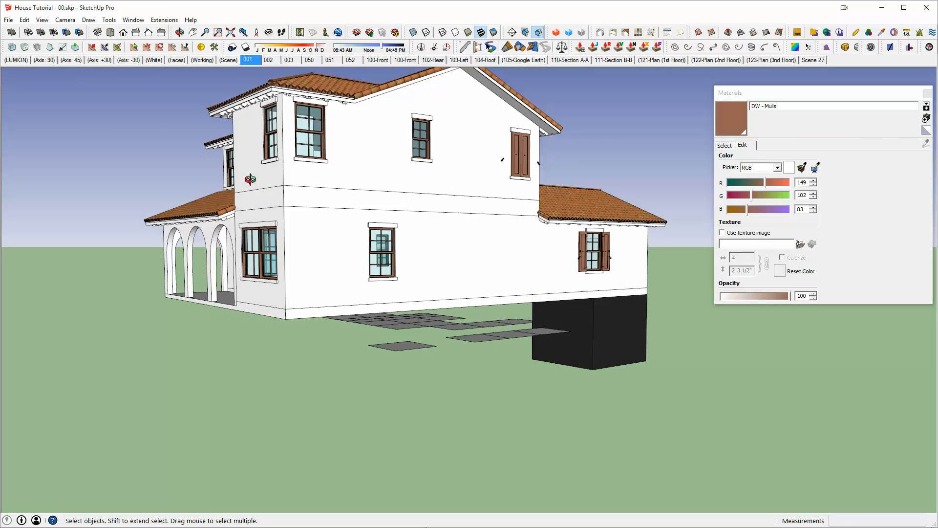
pyautogui.moveTo(250, 179); pyautogui.dragTo(397, 296, button='middle')
pyautogui.moveTo(781, 356); pyautogui.dragTo(728, 323, button='middle')
pyautogui.scroll(5, 728, 323)
pyautogui.scroll(2, 760, 370)
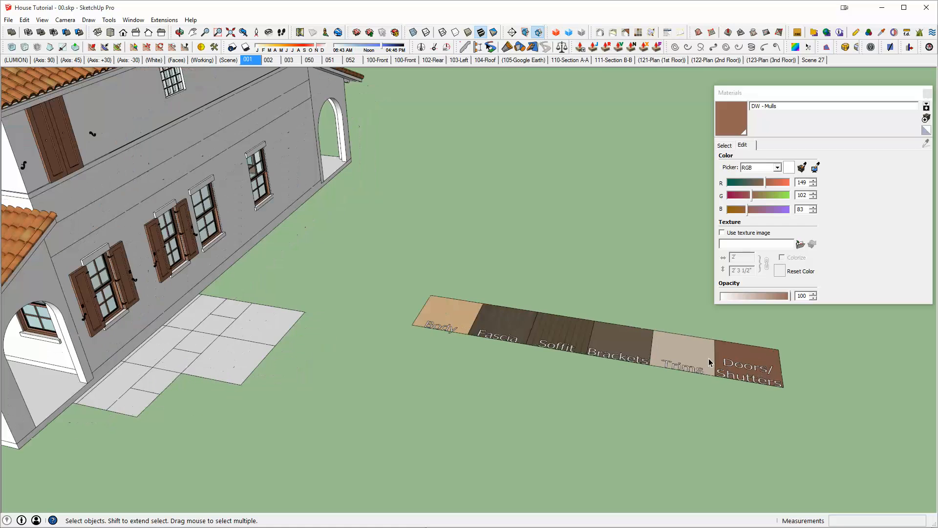
# Try painting the house's whole trim group with the Ultra Suede material sampled from the Trims swatch.
pyautogui.scroll(-2, 690, 352)
pyautogui.moveTo(183, 186); pyautogui.dragTo(289, 230, button='middle')
pyautogui.click(288, 221)
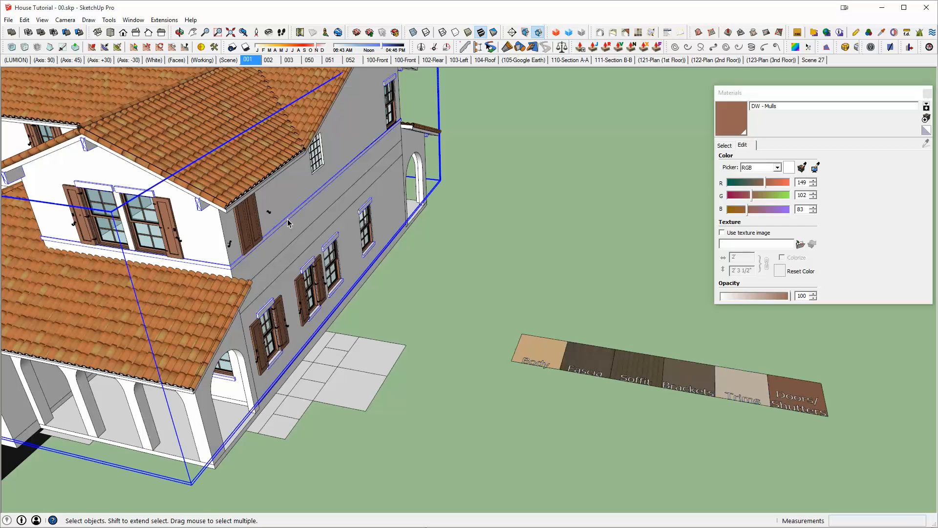
pyautogui.scroll(2, 287, 219)
pyautogui.press('b')
pyautogui.keyDown('alt'); pyautogui.click(824, 404); pyautogui.keyUp('alt')
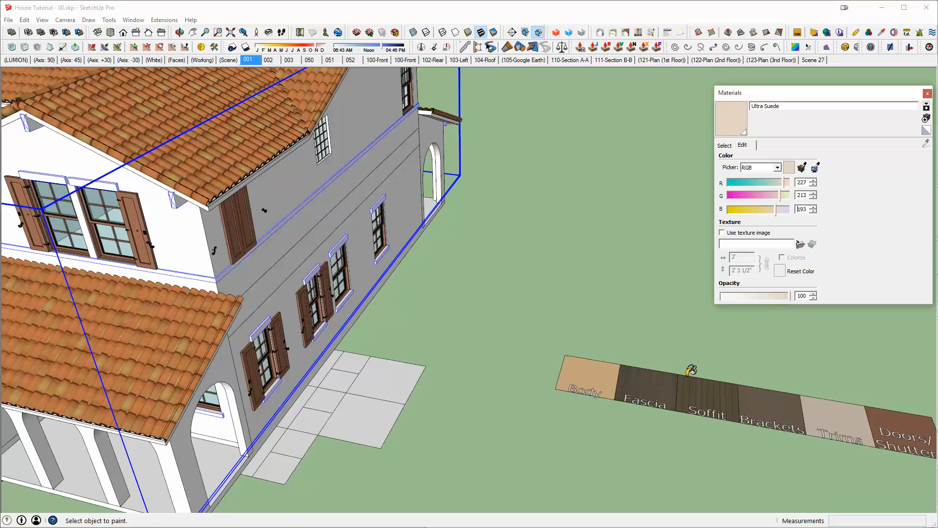
pyautogui.scroll(4, 224, 271)
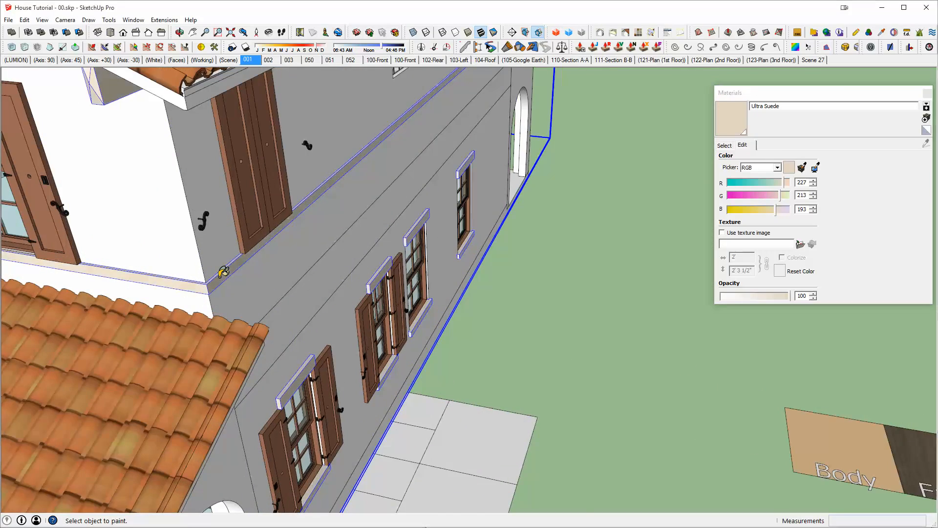
pyautogui.moveTo(220, 272)
pyautogui.mouseDown(button='middle')
pyautogui.moveTo(582, 357)
pyautogui.moveTo(604, 272)
pyautogui.mouseUp(button='middle')
pyautogui.moveTo(577, 355)
pyautogui.mouseDown(button='middle')
pyautogui.moveTo(268, 75)
pyautogui.moveTo(487, 245)
pyautogui.mouseUp(button='middle')
pyautogui.moveTo(381, 234); pyautogui.dragTo(508, 243, button='middle')
pyautogui.hotkey('ctrl', 'z')
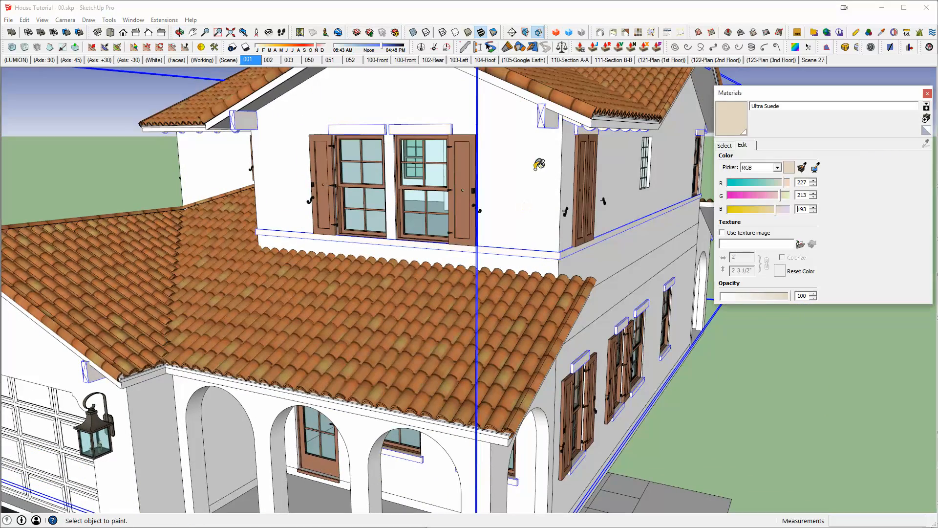
# Open the trim group at the gable bracket for editing.
pyautogui.moveTo(545, 118)
pyautogui.mouseDown(button='middle')
pyautogui.moveTo(522, 148)
pyautogui.moveTo(599, 180)
pyautogui.moveTo(177, 189)
pyautogui.moveTo(24, 225)
pyautogui.moveTo(23, 236)
pyautogui.mouseUp(button='middle')
pyautogui.scroll(2, 543, 123)
pyautogui.press('space')
pyautogui.doubleClick(542, 126)
# Inspect the palette up close and compare the Brackets swatch with the Fascia swatch.
pyautogui.scroll(-1, 542, 128)
pyautogui.press('h')
pyautogui.scroll(-2, 567, 146)
pyautogui.scroll(-2, 567, 148)
pyautogui.press('h')
pyautogui.scroll(3, 555, 307)
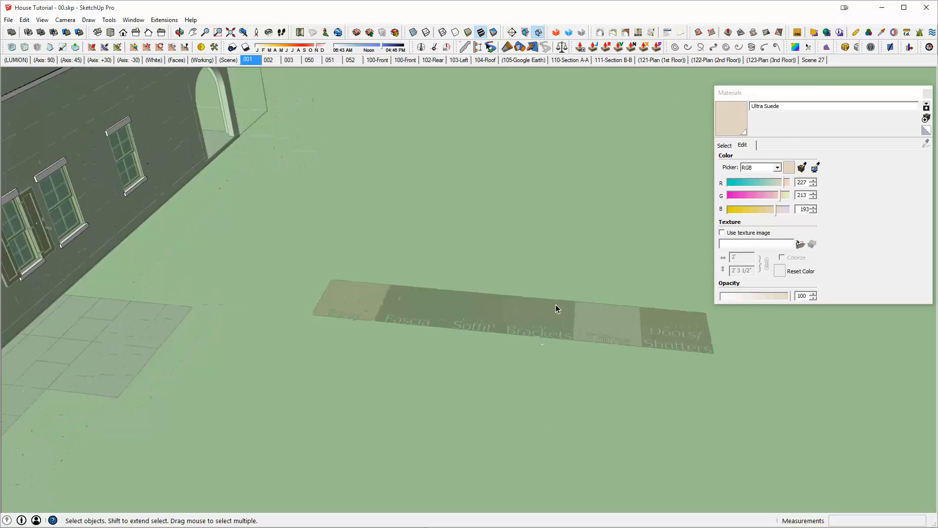
pyautogui.scroll(2, 556, 312)
pyautogui.moveTo(552, 318); pyautogui.dragTo(543, 390, button='middle')
pyautogui.click(540, 315)
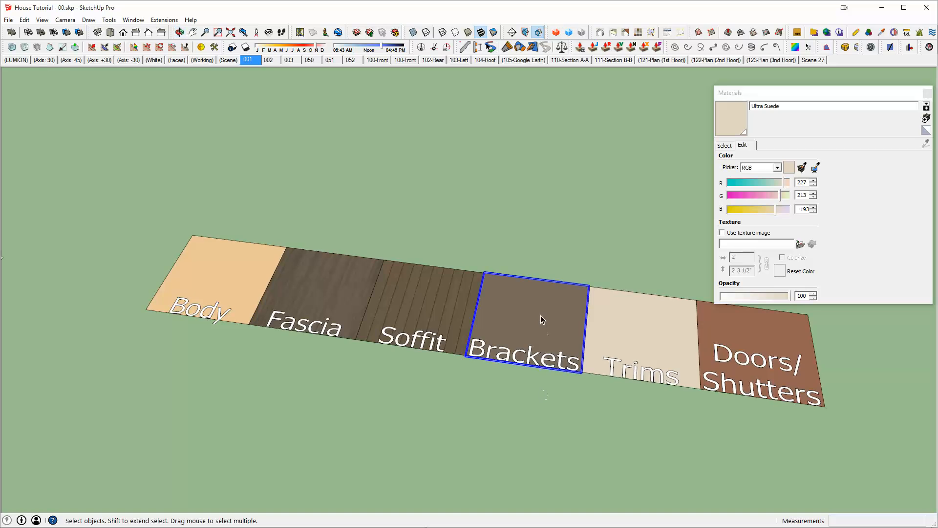
pyautogui.scroll(-2, 540, 315)
pyautogui.moveTo(540, 315); pyautogui.dragTo(514, 332, button='middle')
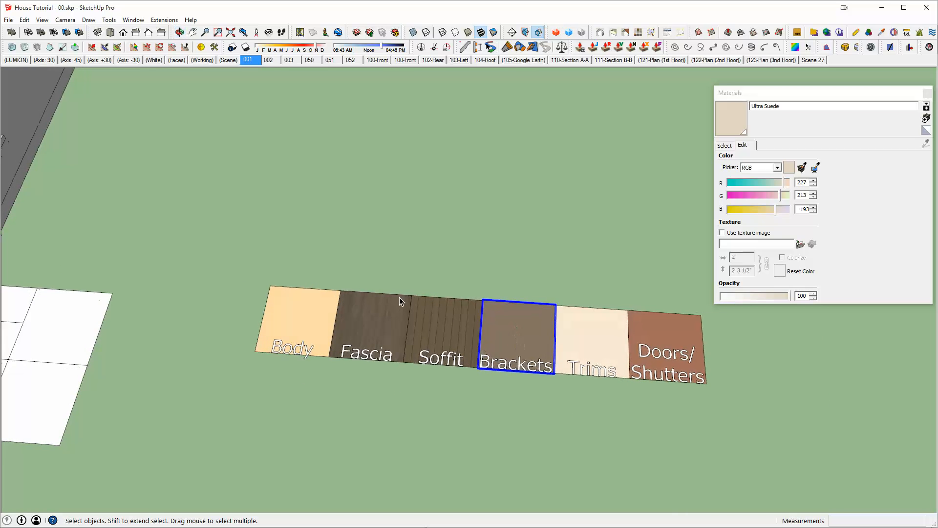
pyautogui.scroll(2, 399, 297)
pyautogui.click(367, 328)
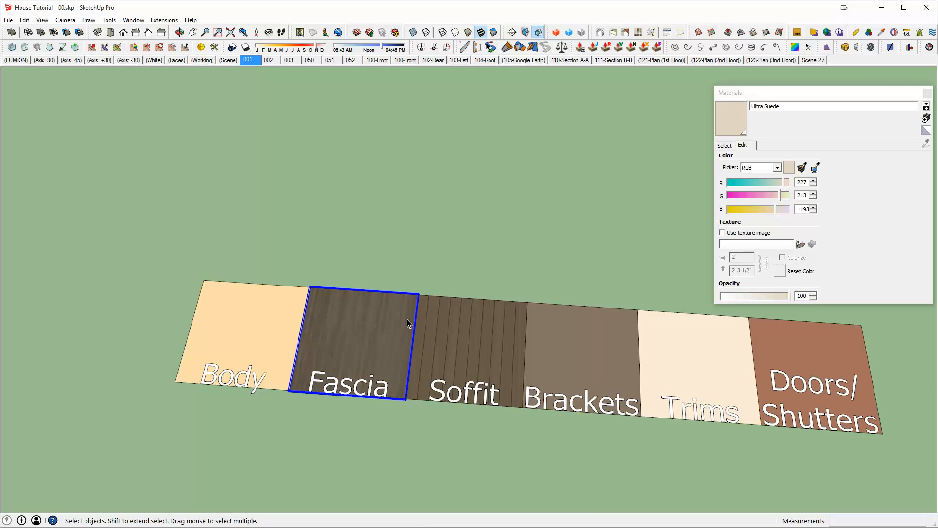
# Delete the Brackets swatch and put a copy of the wood-textured Fascia swatch in its place.
pyautogui.click(547, 348)
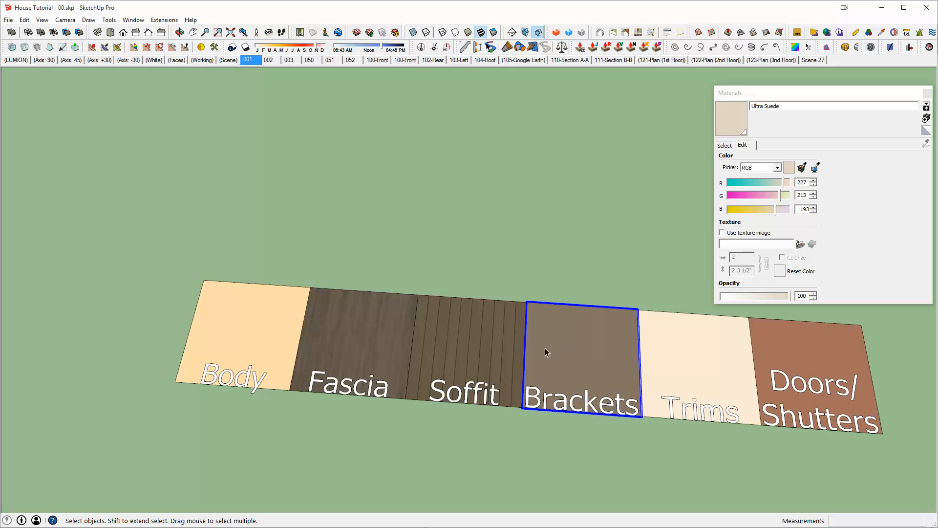
pyautogui.press('Delete')
pyautogui.click(356, 329)
pyautogui.press('m')
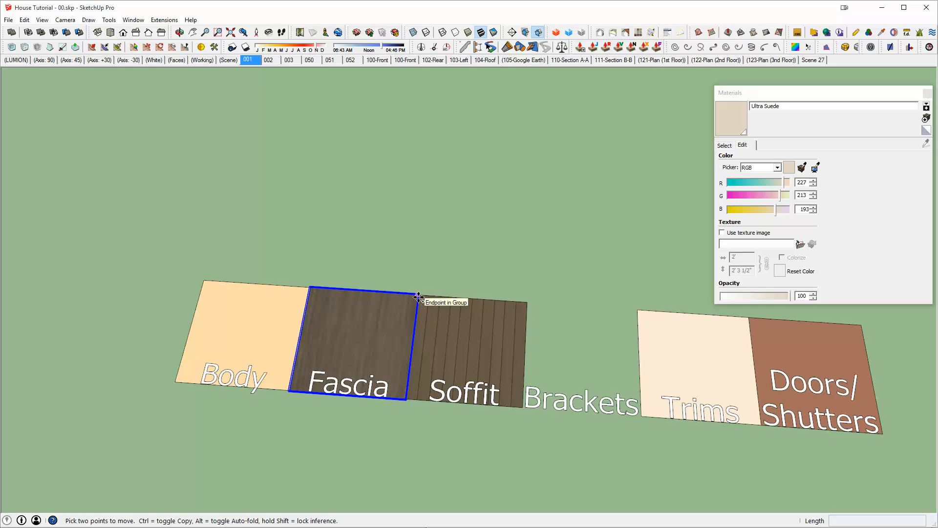
pyautogui.click(419, 295)
pyautogui.press('ctrl')
pyautogui.click(637, 309)
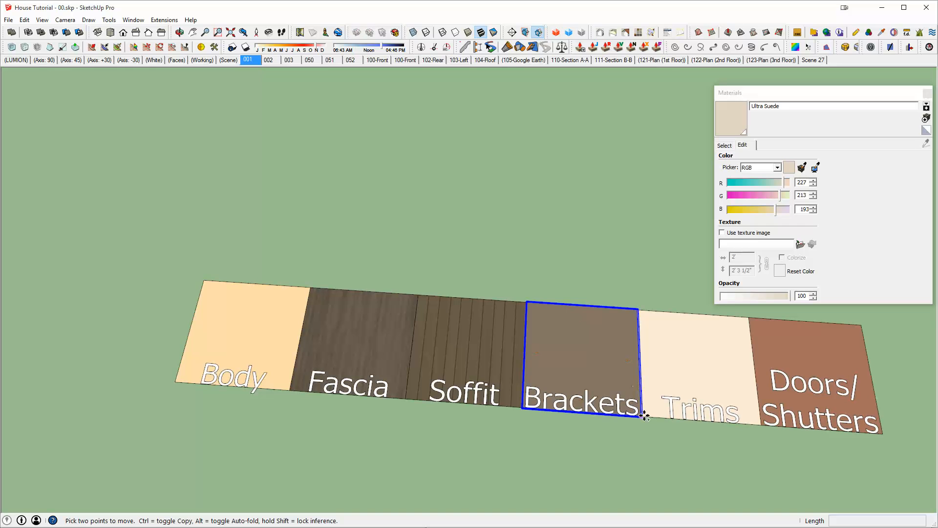
# Copy the Brackets swatch to the spot directly behind it, adjoining its back edge.
pyautogui.click(642, 416)
pyautogui.press('ctrl')
pyautogui.click(637, 309)
pyautogui.press('space')
# Replace the Brackets swatch in the palette row with a copy of the Fascia swatch, snapped to the Trims swatch's corner.
pyautogui.click(552, 335)
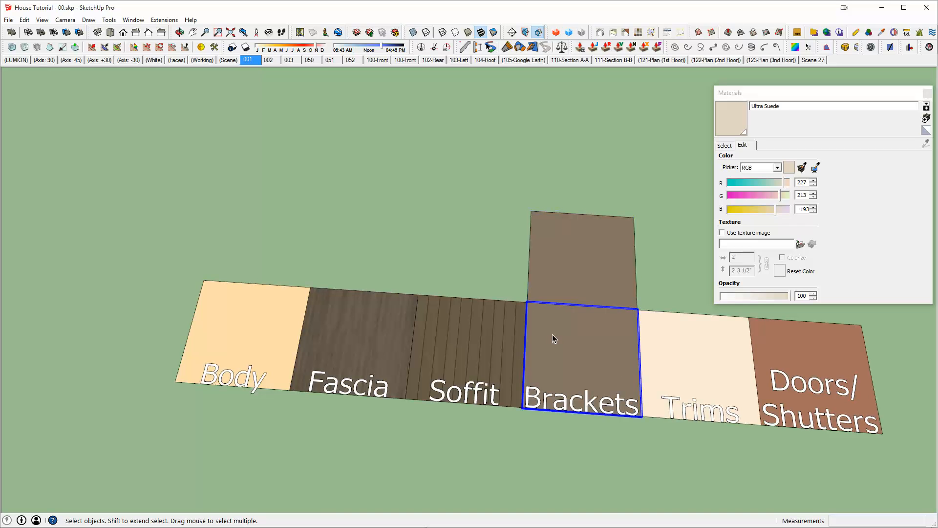
pyautogui.press('Delete')
pyautogui.click(356, 308)
pyautogui.press('m')
pyautogui.click(418, 294)
pyautogui.press('ctrl')
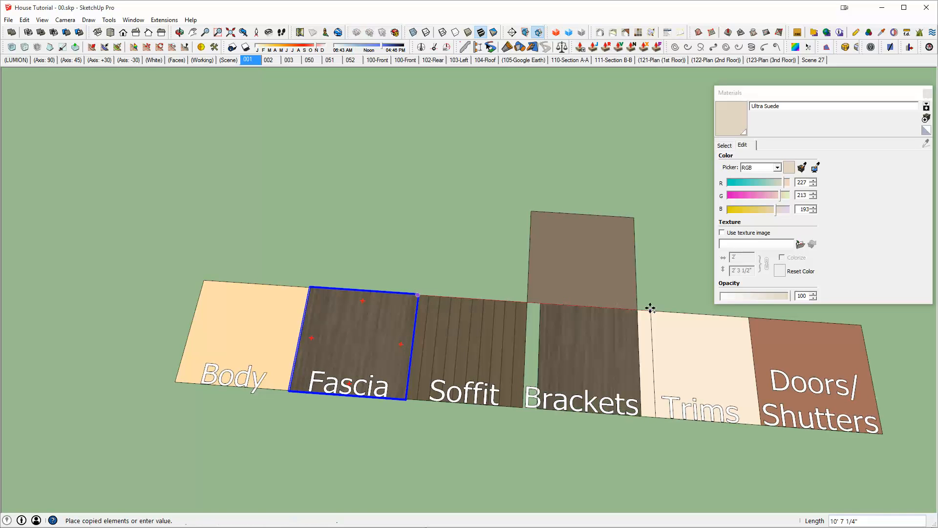
pyautogui.click(638, 309)
pyautogui.press('space')
# Open the house's combined group of trims and brackets for editing.
pyautogui.scroll(-3, 584, 353)
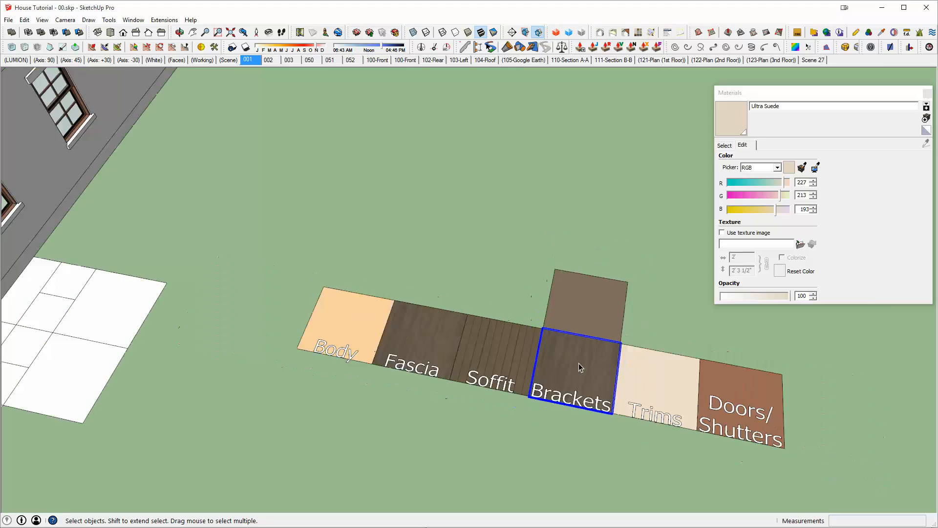
pyautogui.scroll(-5, 578, 367)
pyautogui.press('o')
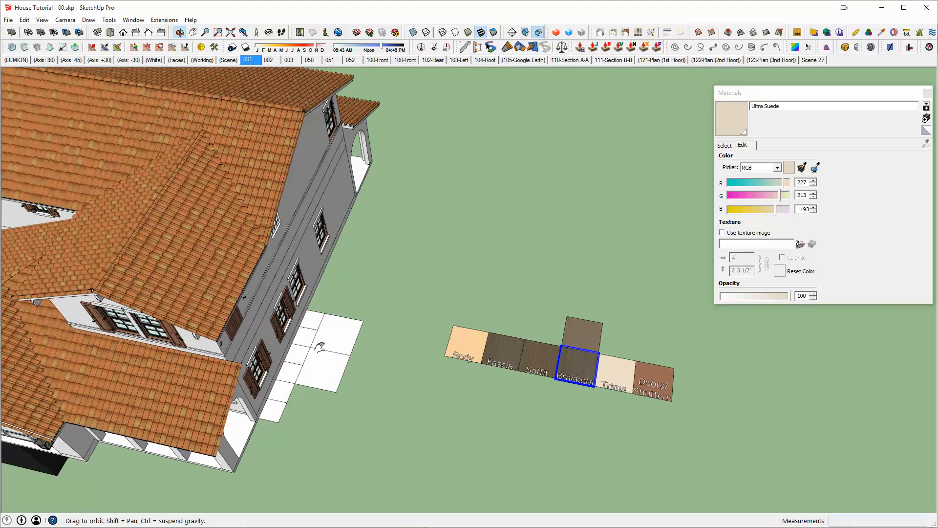
pyautogui.moveTo(320, 346); pyautogui.dragTo(268, 185, button='middle')
pyautogui.scroll(3, 271, 197)
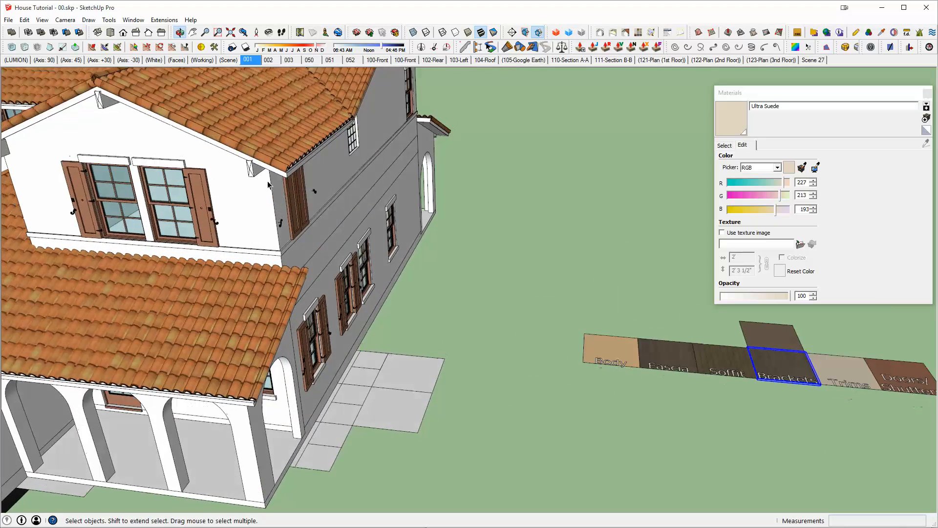
pyautogui.doubleClick(258, 167)
pyautogui.scroll(-3, 259, 168)
pyautogui.press('h')
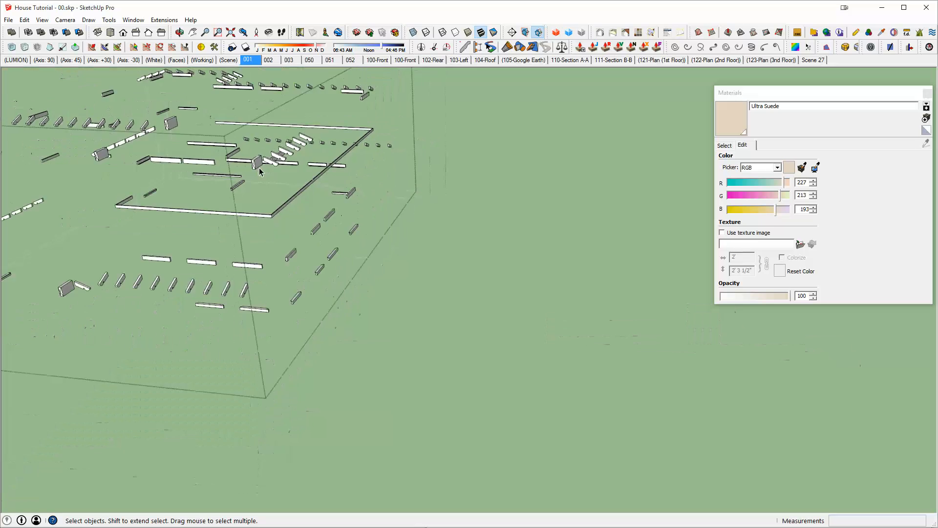
# Select the group's trims and brackets, then take the upper rows of eave brackets out of the selection.
pyautogui.scroll(-3, 259, 171)
pyautogui.moveTo(259, 171); pyautogui.dragTo(360, 161, button='middle')
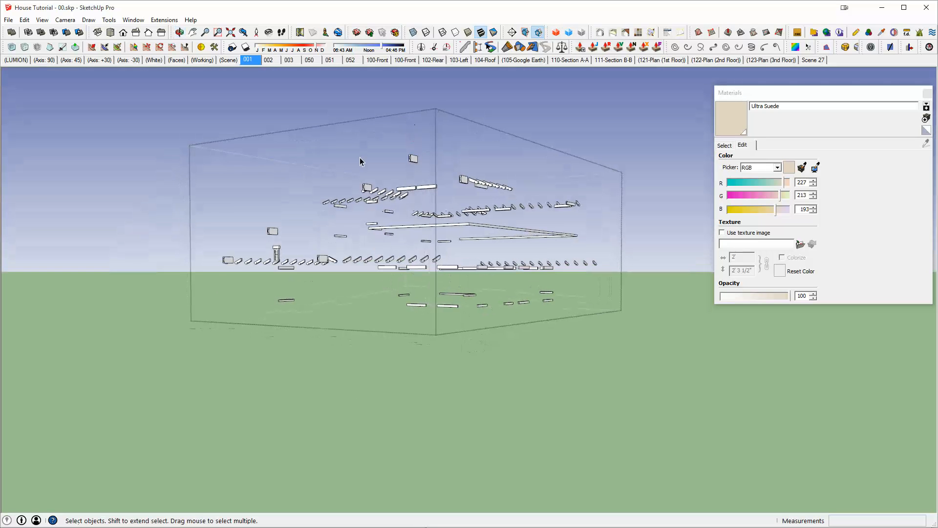
pyautogui.moveTo(206, 123); pyautogui.dragTo(612, 398)
pyautogui.scroll(6, 413, 163)
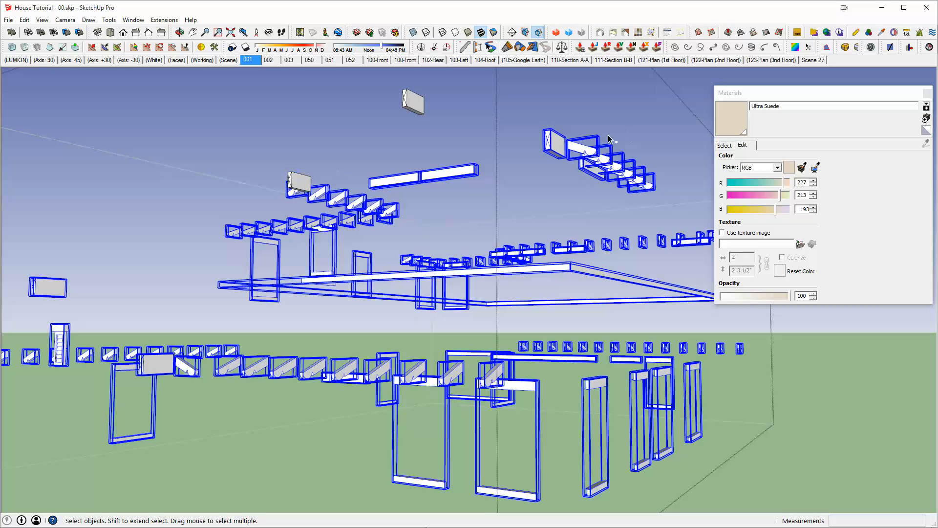
pyautogui.moveTo(398, 196); pyautogui.dragTo(448, 180, button='middle')
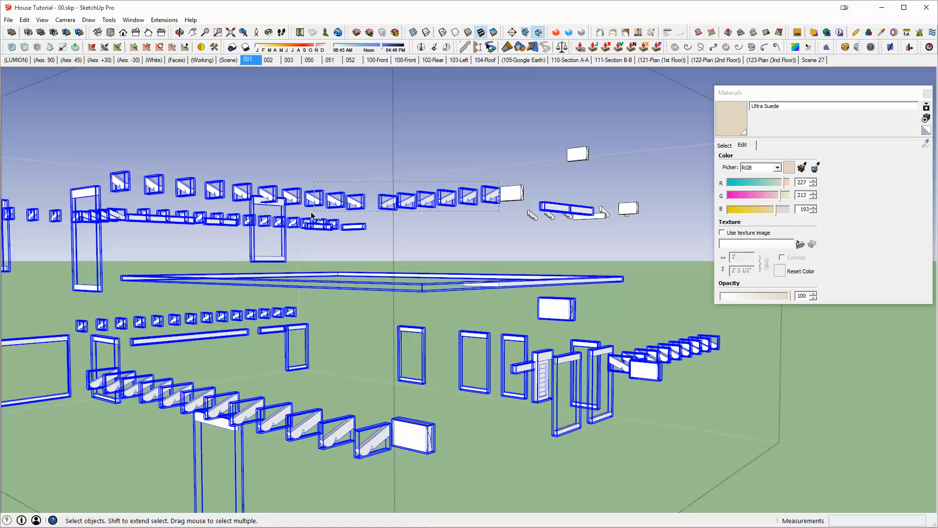
pyautogui.keyDown('ctrl'); pyautogui.keyDown('shift'); pyautogui.moveTo(295, 211); pyautogui.dragTo(292, 209); pyautogui.keyUp('shift'); pyautogui.keyUp('ctrl')
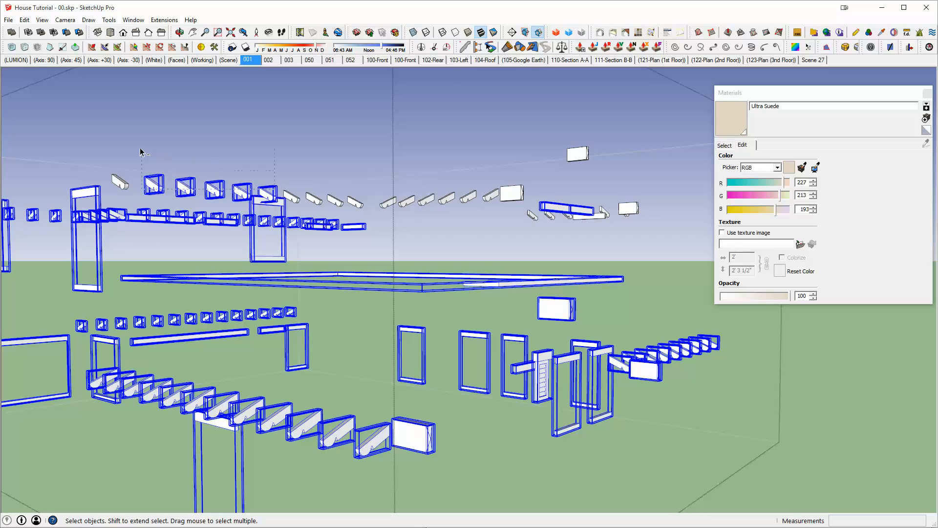
pyautogui.keyDown('ctrl'); pyautogui.keyDown('shift'); pyautogui.moveTo(140, 149); pyautogui.dragTo(141, 149); pyautogui.keyUp('shift'); pyautogui.keyUp('ctrl')
# Take the remaining eave and gable brackets out of the selection, keeping only the window, door and band trims selected.
pyautogui.moveTo(275, 223); pyautogui.dragTo(313, 195, button='middle')
pyautogui.keyDown('ctrl'); pyautogui.keyDown('shift'); pyautogui.moveTo(237, 177); pyautogui.dragTo(358, 204); pyautogui.keyUp('shift'); pyautogui.keyUp('ctrl')
pyautogui.moveTo(368, 163); pyautogui.dragTo(392, 240, button='middle')
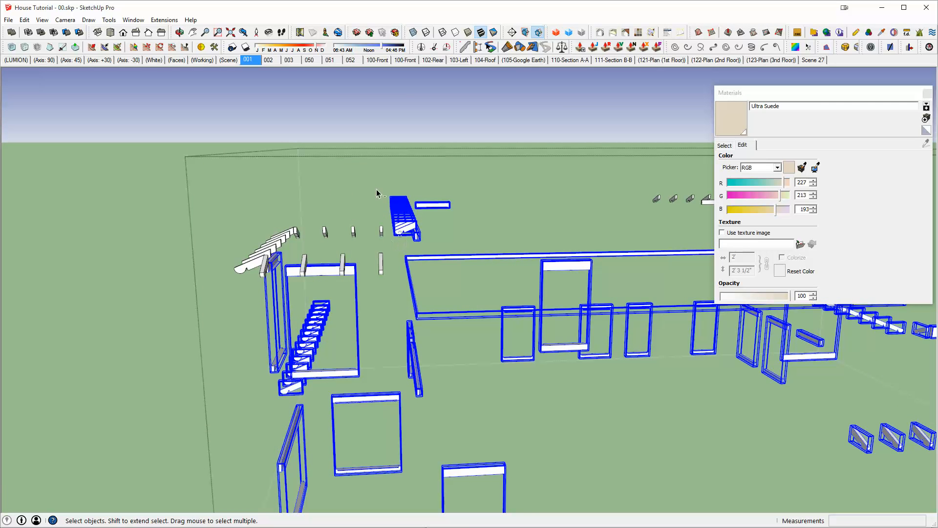
pyautogui.moveTo(382, 200); pyautogui.dragTo(350, 300, button='middle')
pyautogui.moveTo(257, 215); pyautogui.dragTo(487, 239, button='middle')
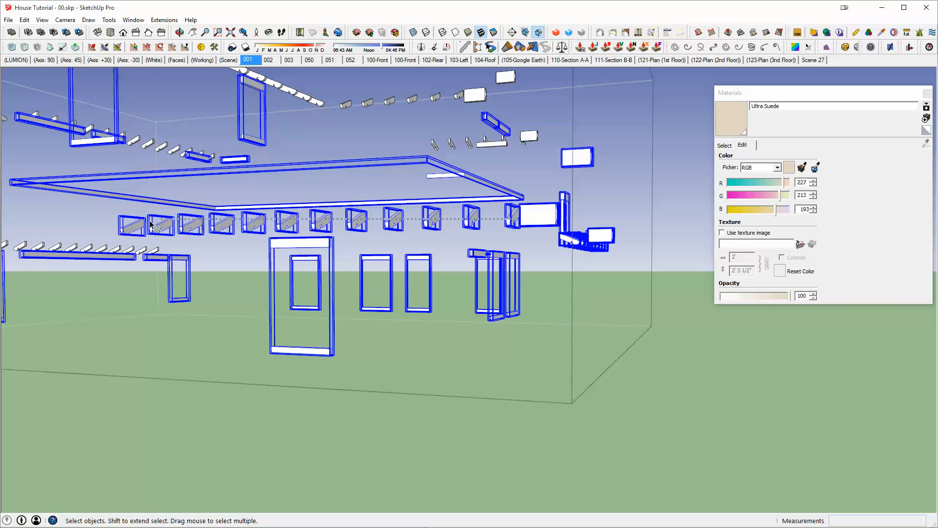
pyautogui.keyDown('shift'); pyautogui.click(176, 225); pyautogui.keyUp('shift')
pyautogui.moveTo(459, 195); pyautogui.dragTo(468, 228, button='middle')
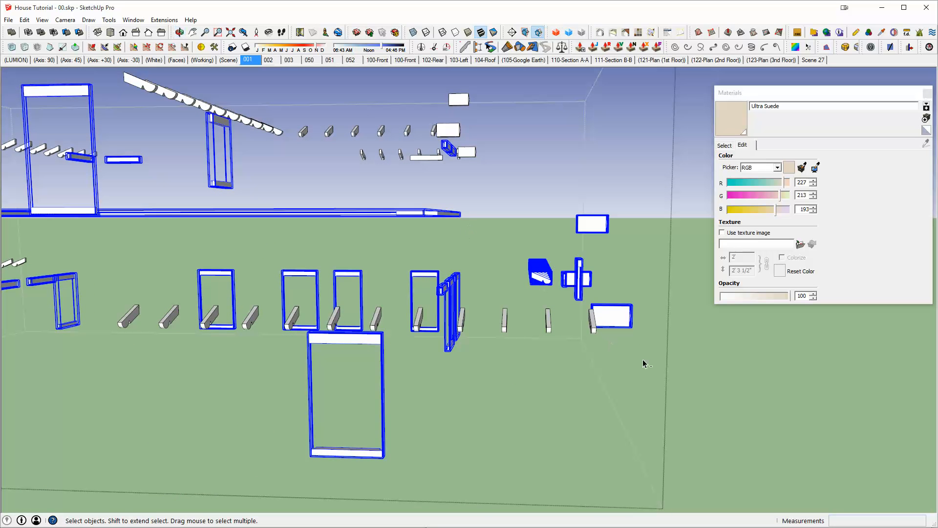
pyautogui.keyDown('ctrl'); pyautogui.keyDown('shift'); pyautogui.moveTo(567, 290); pyautogui.dragTo(509, 210); pyautogui.keyUp('shift'); pyautogui.keyUp('ctrl')
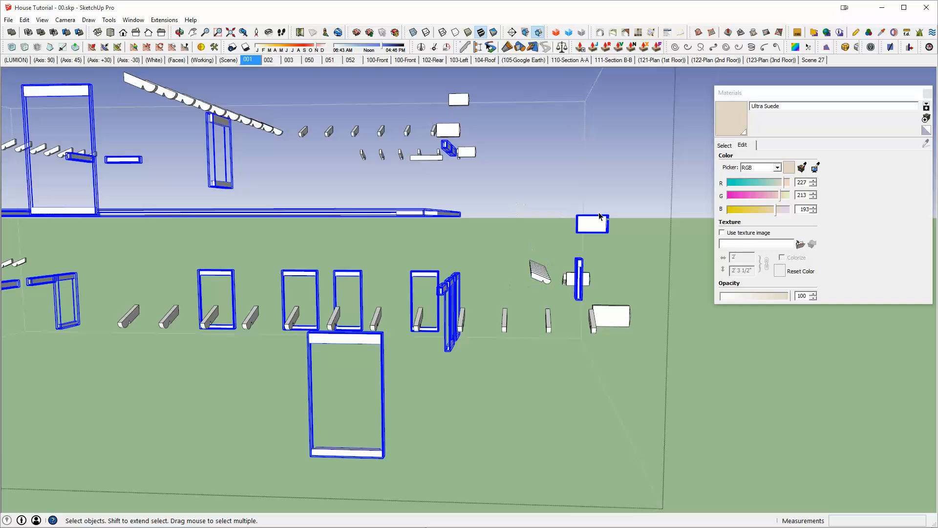
# Move the selected trims 1200 along the red axis, away from the brackets.
pyautogui.moveTo(432, 153); pyautogui.dragTo(284, 231, button='middle')
pyautogui.scroll(-3, 288, 233)
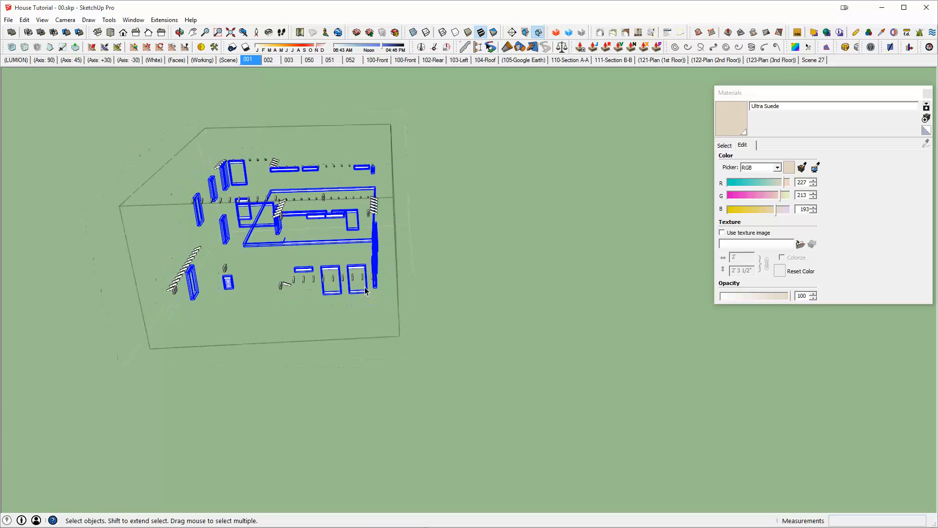
pyautogui.press('m')
pyautogui.click(360, 329)
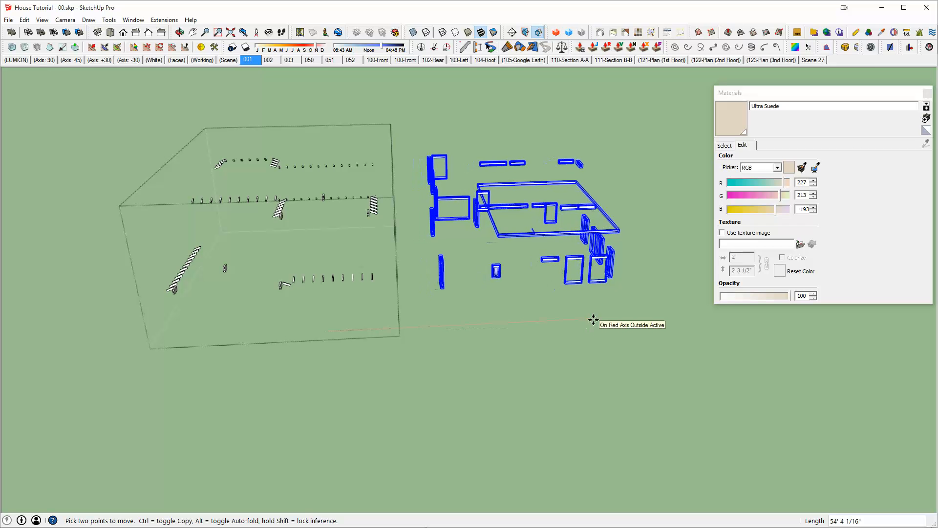
pyautogui.write('0')
pyautogui.press('Return')
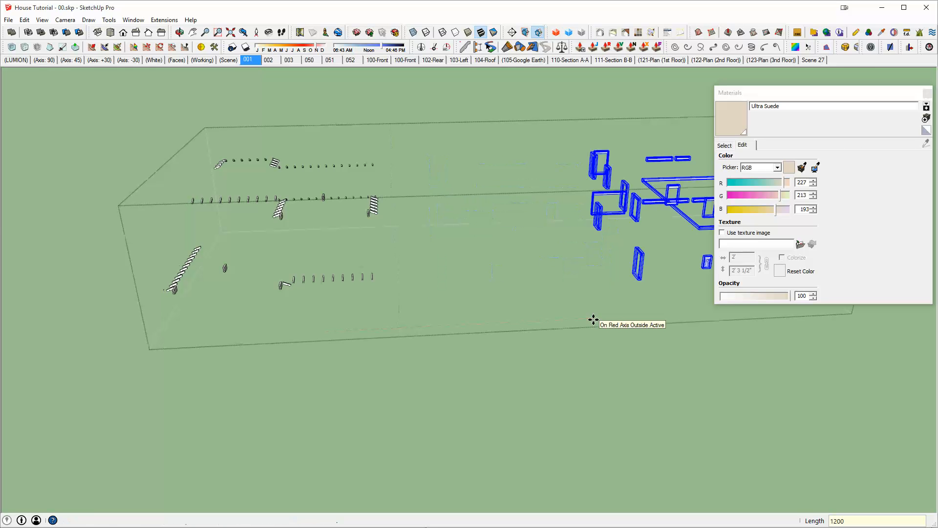
pyautogui.press('space')
# Check the relocated trims and combine them all into one group.
pyautogui.keyDown('shift'); pyautogui.moveTo(540, 301); pyautogui.dragTo(387, 340, button='middle'); pyautogui.keyUp('shift')
pyautogui.scroll(2, 525, 277)
pyautogui.click(526, 277)
pyautogui.moveTo(525, 278); pyautogui.dragTo(520, 328, button='middle')
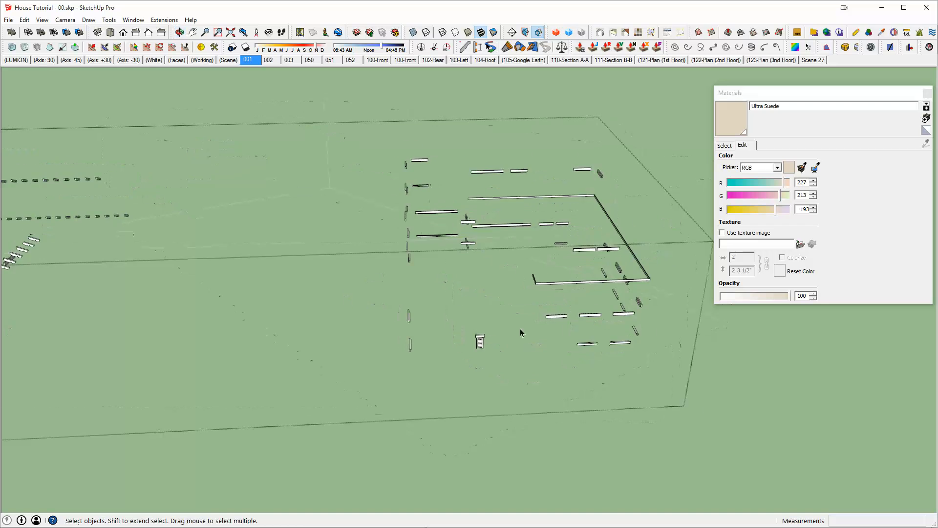
pyautogui.scroll(2, 591, 301)
pyautogui.moveTo(603, 301); pyautogui.dragTo(532, 242, button='middle')
pyautogui.scroll(-3, 533, 245)
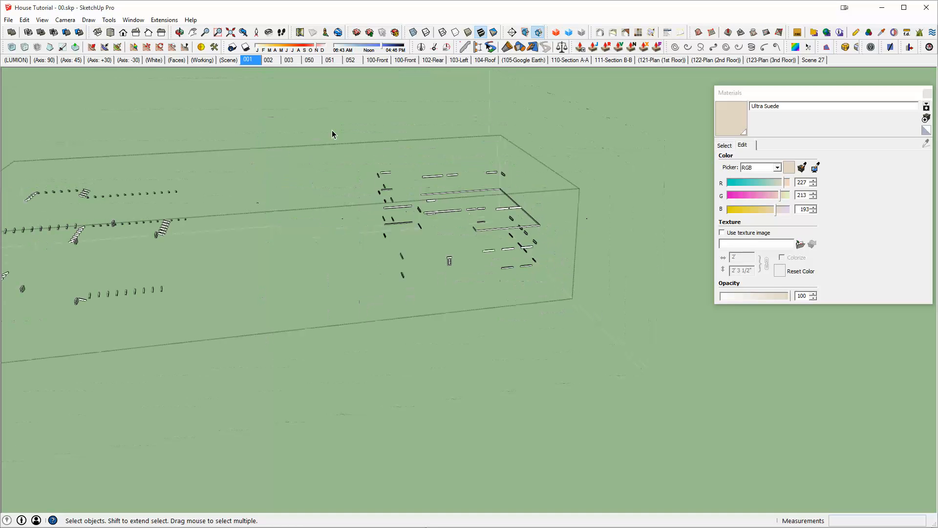
pyautogui.moveTo(332, 130); pyautogui.dragTo(641, 350)
pyautogui.hotkey('ctrl', 'g')
# Combine all the brackets left at the house's location into a separate group.
pyautogui.scroll(-2, 563, 285)
pyautogui.moveTo(496, 215); pyautogui.dragTo(582, 207, button='middle')
pyautogui.moveTo(180, 113); pyautogui.dragTo(401, 345)
pyautogui.hotkey('ctrl', 'g')
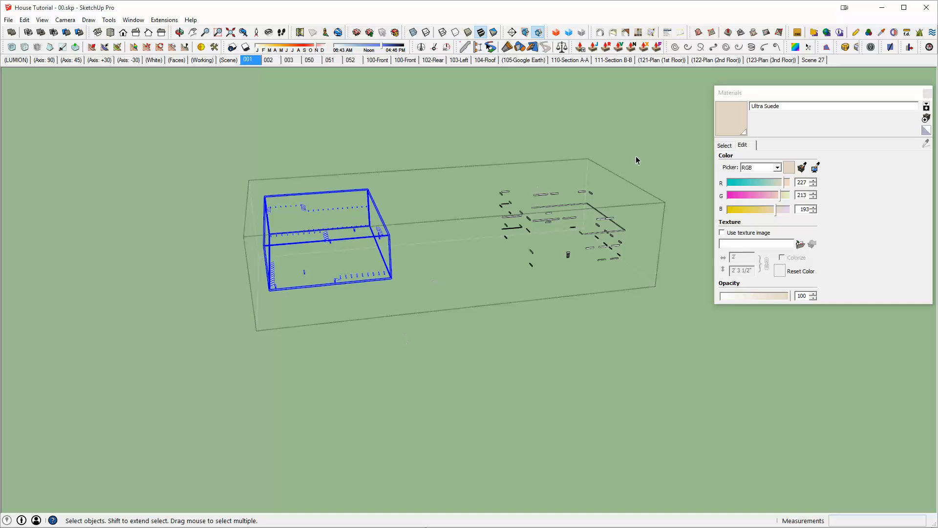
# Move the trims group back along the red axis to its original place on the house and close the enclosing group.
pyautogui.click(542, 283)
pyautogui.press('m')
pyautogui.click(576, 279)
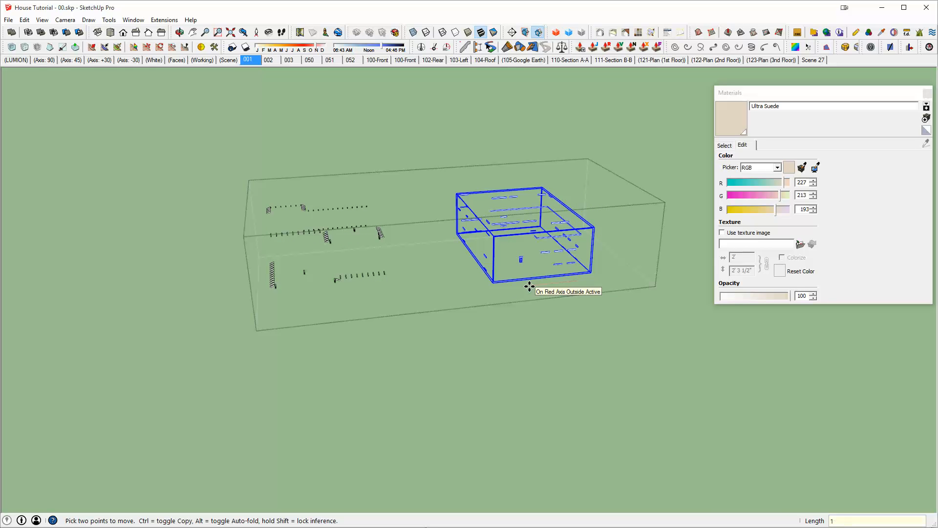
pyautogui.press('Return')
pyautogui.press('space')
pyautogui.click(506, 286)
# Paint the whole trims group with the Ultra Suede material and leave the group.
pyautogui.scroll(4, 366, 239)
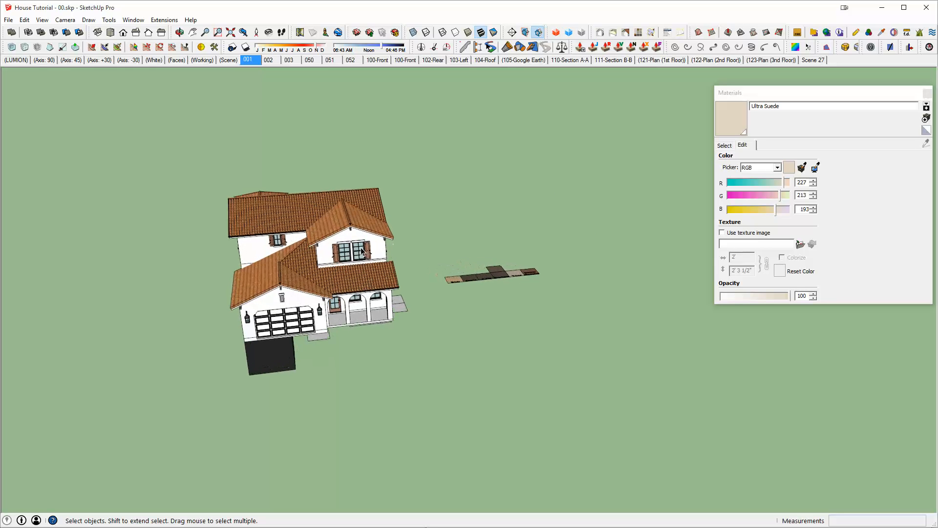
pyautogui.moveTo(355, 300); pyautogui.dragTo(413, 214, button='middle')
pyautogui.scroll(5, 413, 213)
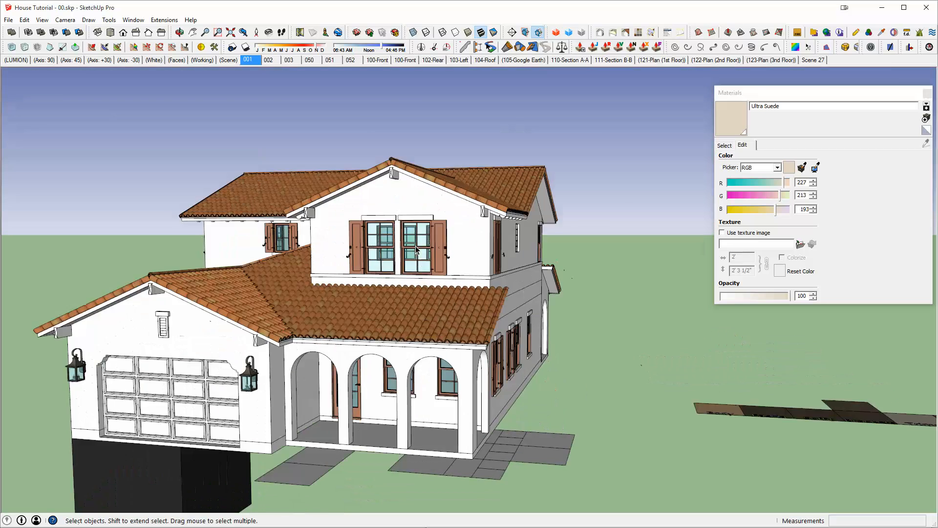
pyautogui.doubleClick(412, 202)
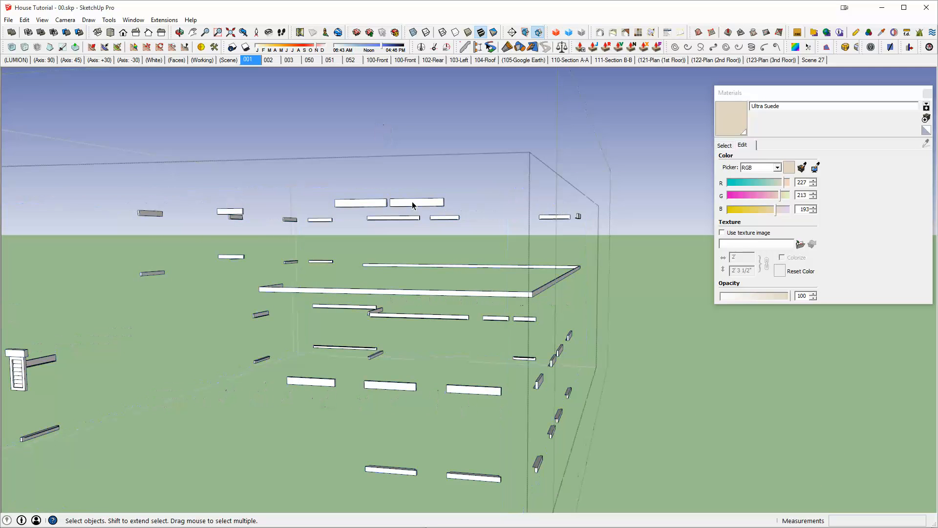
pyautogui.hotkey('ctrl', 'a')
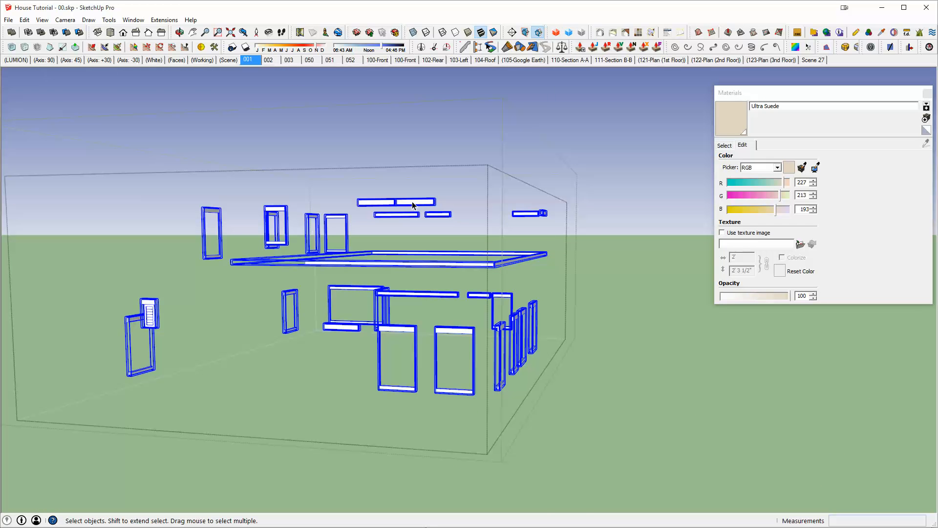
pyautogui.press('Escape')
pyautogui.scroll(5, 412, 205)
pyautogui.press('b')
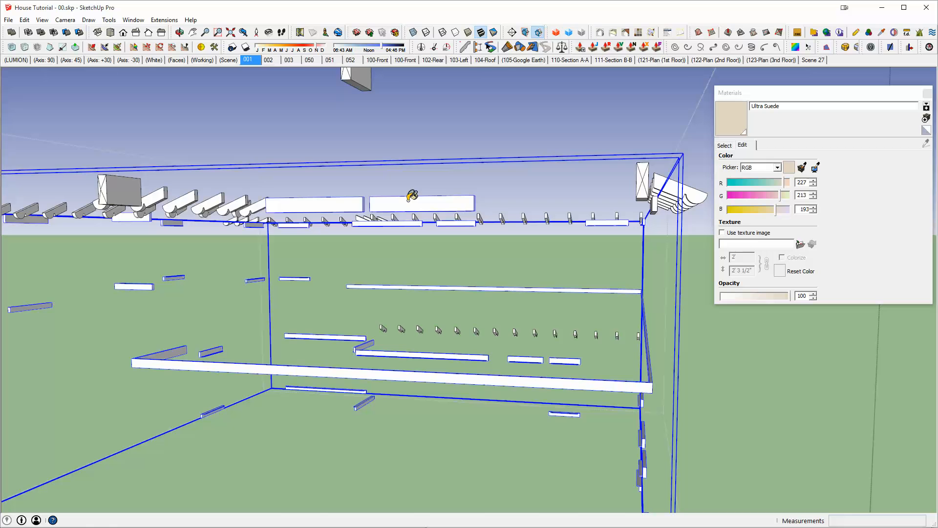
pyautogui.click(453, 195)
pyautogui.scroll(-3, 384, 225)
pyautogui.press('space')
pyautogui.press('Escape')
# Open the gable-end bracket inside the brackets group for editing, down to its own geometry.
pyautogui.moveTo(423, 291); pyautogui.dragTo(233, 199, button='middle')
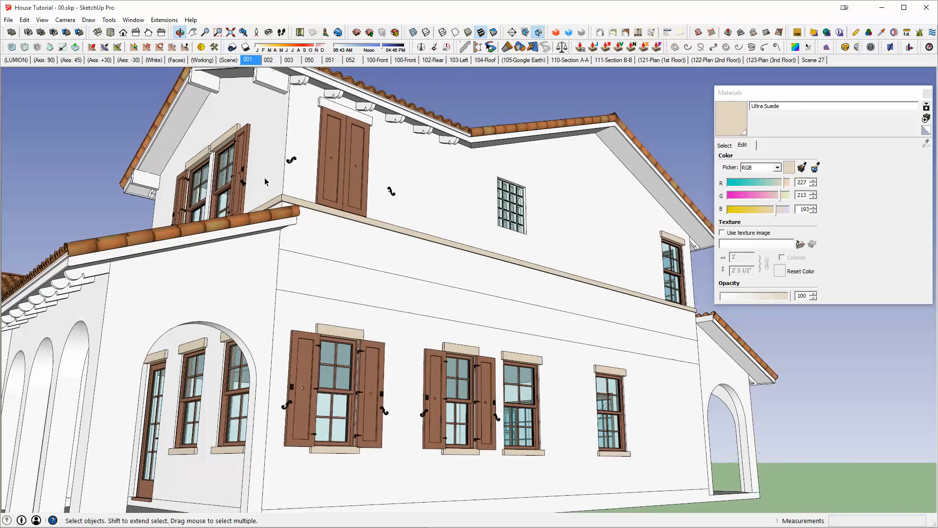
pyautogui.scroll(5, 444, 292)
pyautogui.scroll(3, 443, 292)
pyautogui.doubleClick(480, 284)
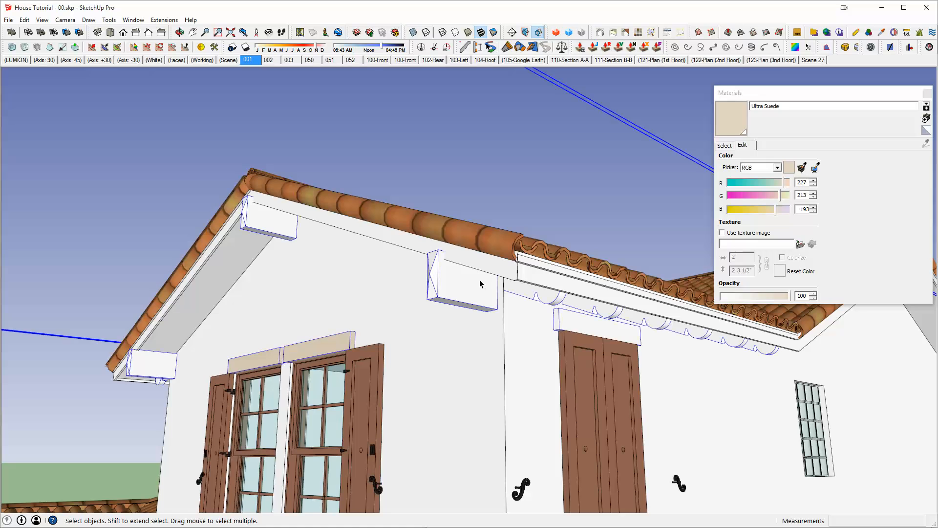
pyautogui.doubleClick(462, 294)
pyautogui.click(463, 293)
pyautogui.doubleClick(462, 293)
# Paint all faces of the gable-end bracket with the Wood - White - No Board Lines material.
pyautogui.hotkey('ctrl', 'a')
pyautogui.scroll(3, 462, 294)
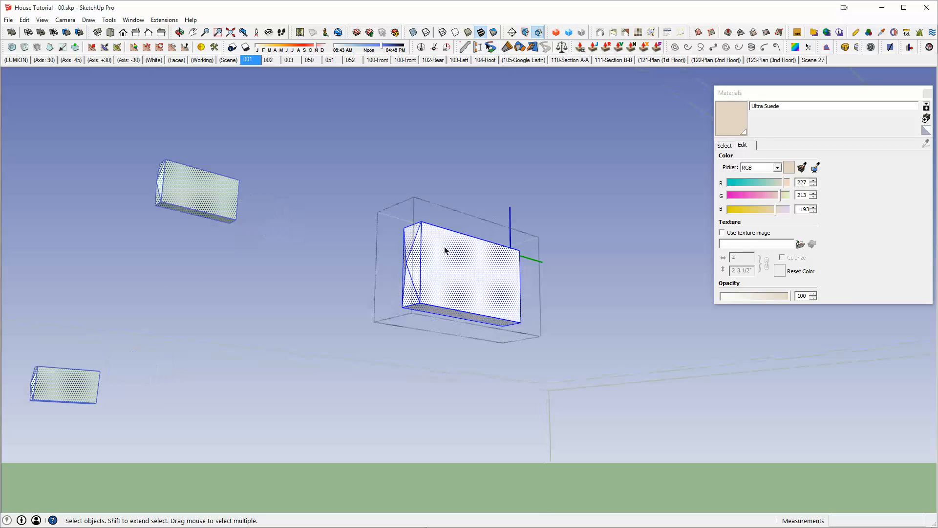
pyautogui.moveTo(330, 160); pyautogui.dragTo(599, 381)
pyautogui.moveTo(463, 274); pyautogui.dragTo(481, 288, button='middle')
pyautogui.click(723, 146)
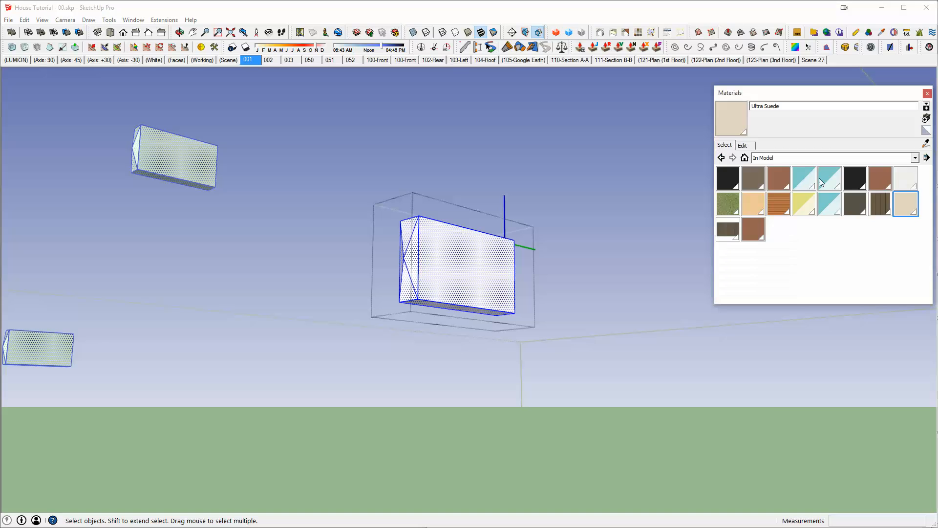
pyautogui.click(863, 202)
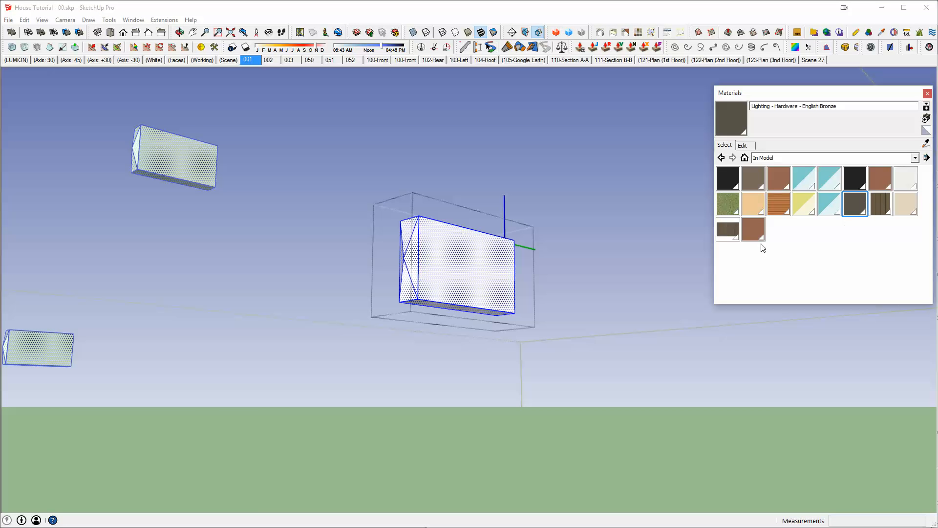
pyautogui.click(729, 229)
pyautogui.moveTo(476, 239)
pyautogui.mouseDown(button='middle')
pyautogui.moveTo(475, 249)
pyautogui.moveTo(456, 253)
pyautogui.moveTo(460, 262)
pyautogui.moveTo(448, 226)
pyautogui.moveTo(408, 310)
pyautogui.moveTo(465, 304)
pyautogui.mouseUp(button='middle')
pyautogui.scroll(4, 473, 250)
pyautogui.press('space')
pyautogui.press('b')
pyautogui.click(446, 264)
pyautogui.press('space')
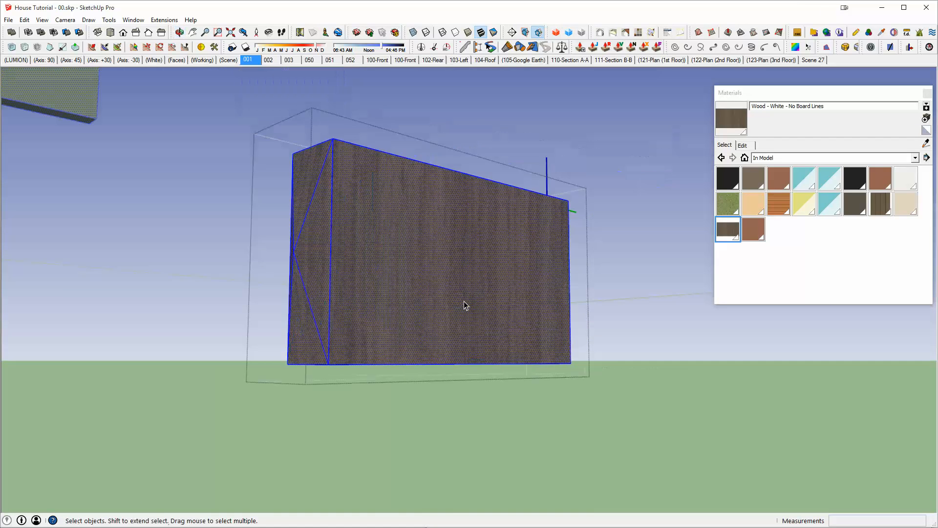
# Set the texture height of the Wood - White - No Board Lines material to 36.
pyautogui.scroll(-2, 465, 306)
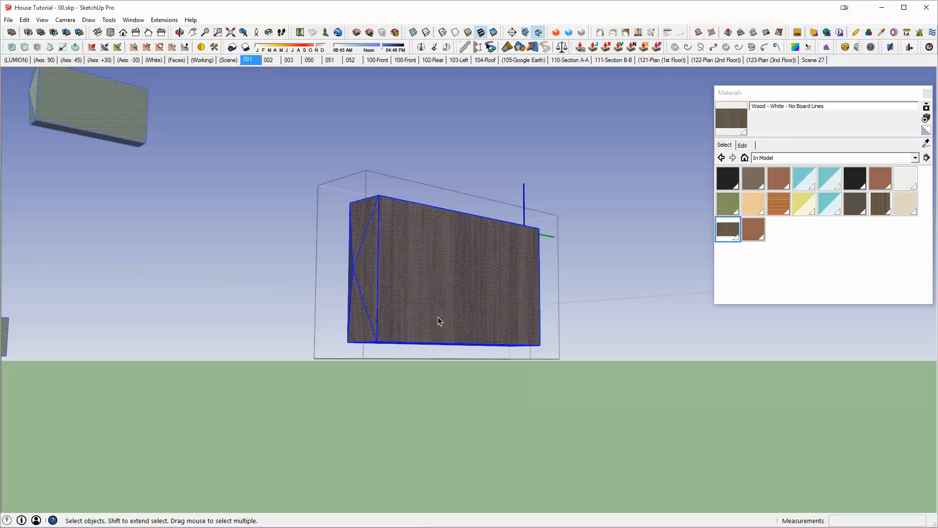
pyautogui.click(722, 147)
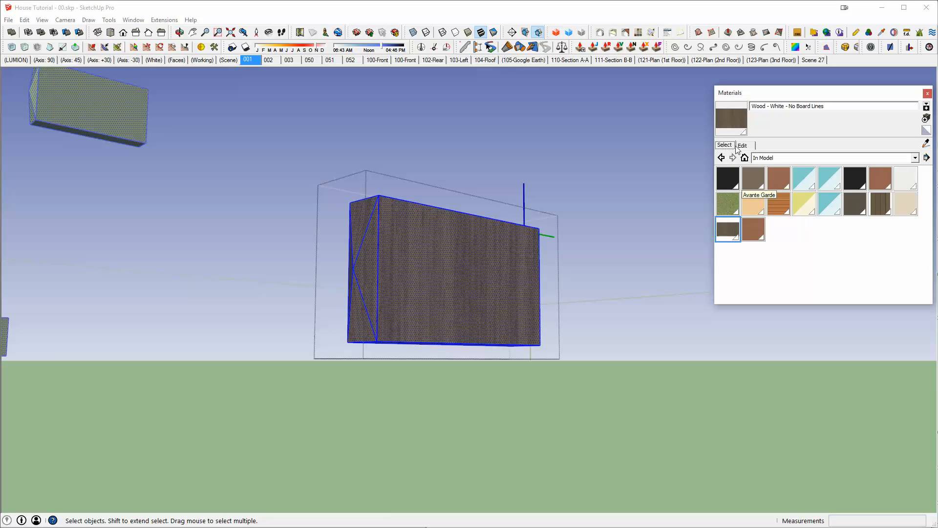
pyautogui.click(742, 145)
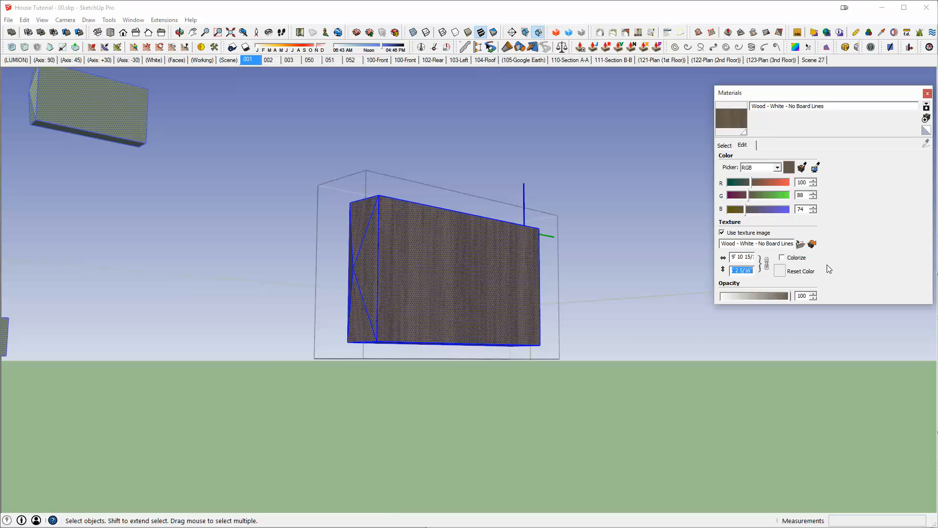
pyautogui.write('8')
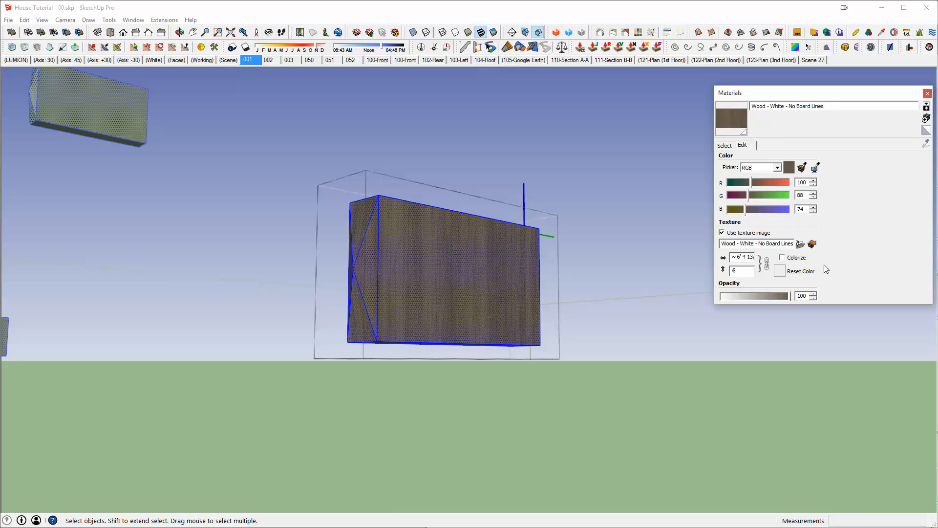
pyautogui.write('6')
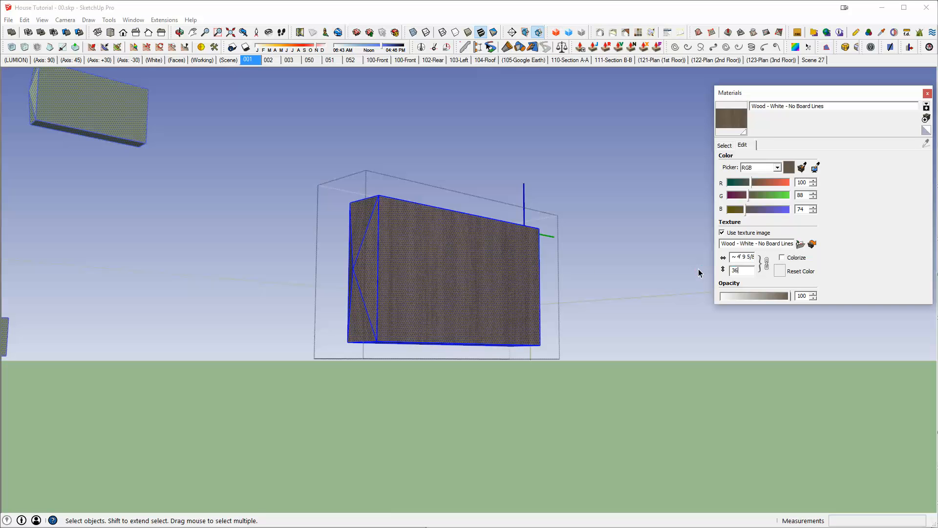
pyautogui.moveTo(585, 228); pyautogui.dragTo(547, 246, button='middle')
pyautogui.click(547, 245)
pyautogui.moveTo(459, 238); pyautogui.dragTo(329, 299, button='middle')
pyautogui.rightClick(530, 244)
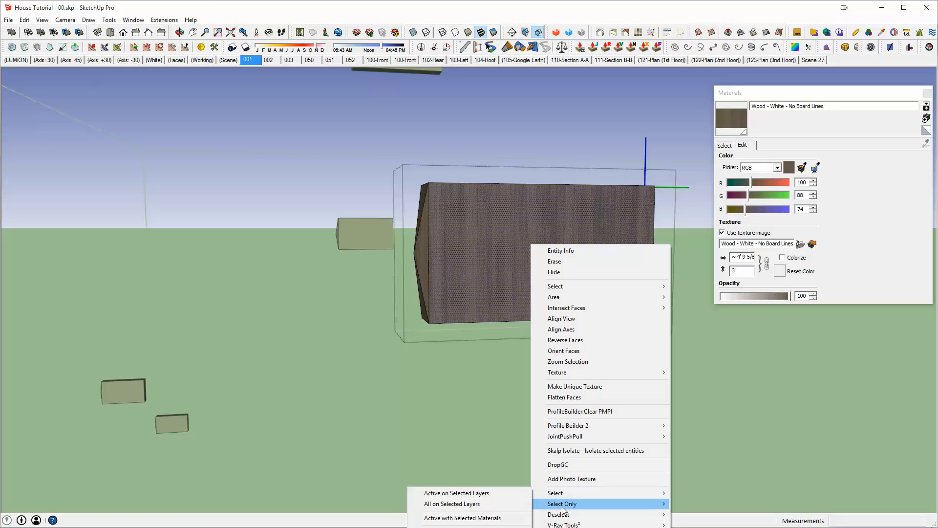
pyautogui.moveTo(555, 374)
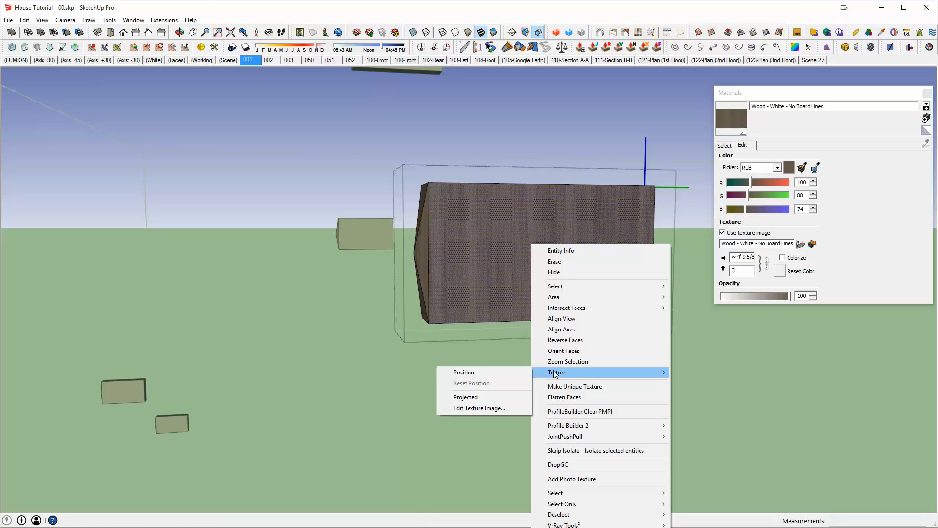
pyautogui.click(500, 368)
pyautogui.scroll(-5, 565, 238)
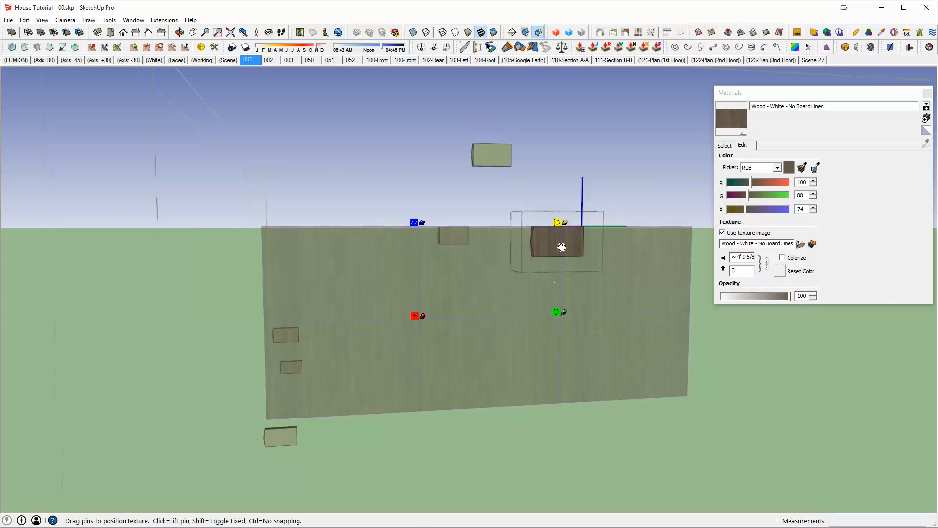
pyautogui.moveTo(561, 241); pyautogui.dragTo(555, 356, button='middle')
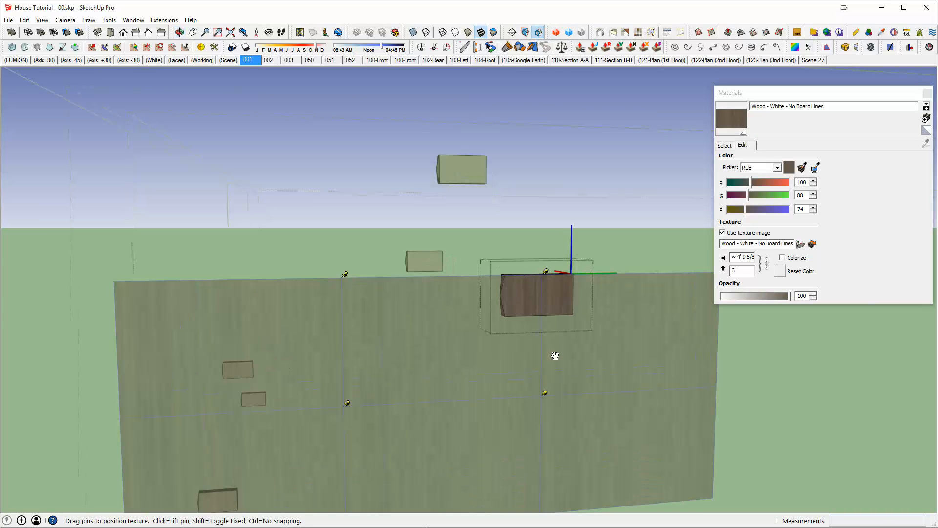
# Rotate the wood texture 90 degrees on the block bracket's large side face so the grain runs along its length.
pyautogui.click(546, 303)
pyautogui.rightClick(547, 300)
pyautogui.moveTo(579, 425)
pyautogui.click(486, 427)
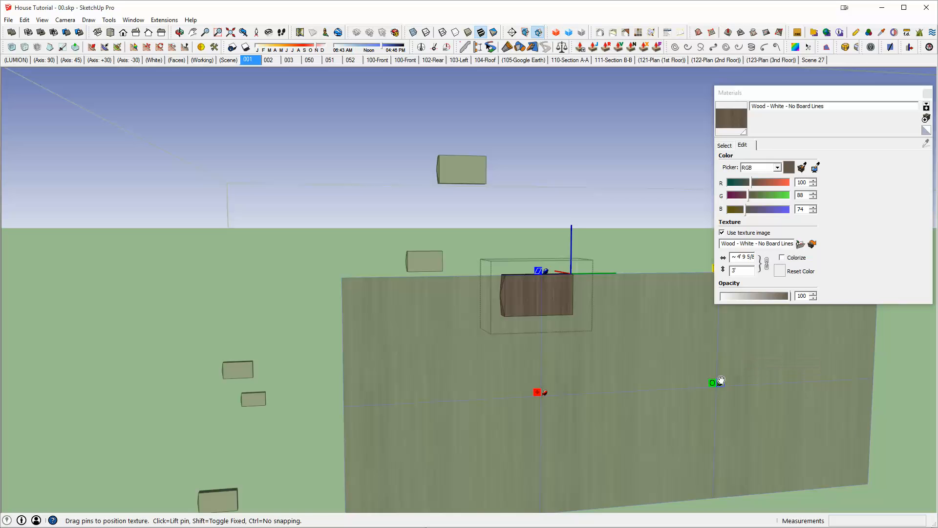
pyautogui.moveTo(715, 385); pyautogui.dragTo(546, 201)
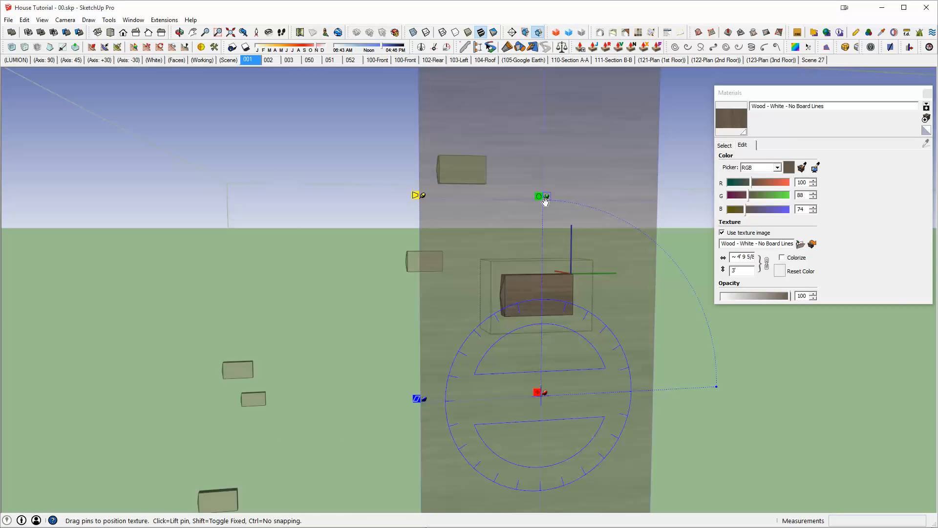
pyautogui.rightClick(552, 293)
pyautogui.click(563, 299)
pyautogui.scroll(5, 525, 290)
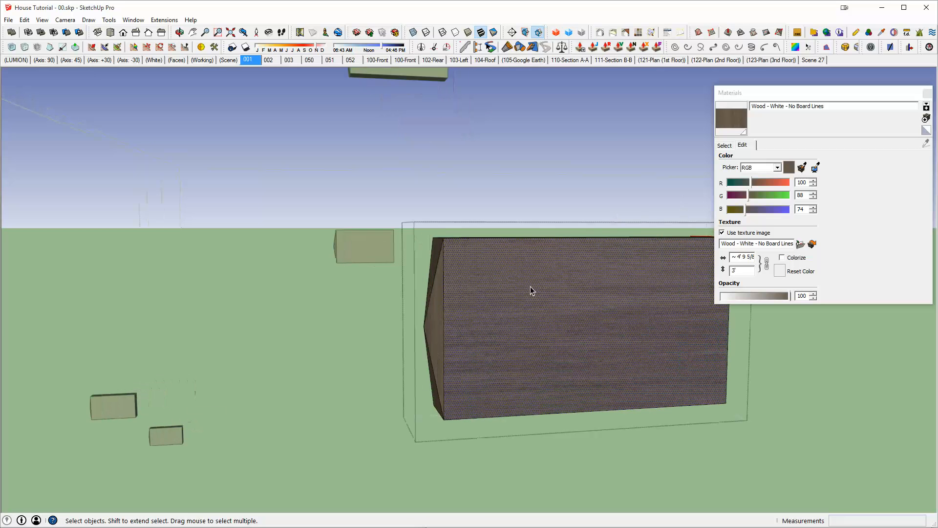
# Sample the rotated wood texture from the block bracket's large side face and paint another of its faces with it.
pyautogui.moveTo(557, 310); pyautogui.dragTo(573, 186, button='middle')
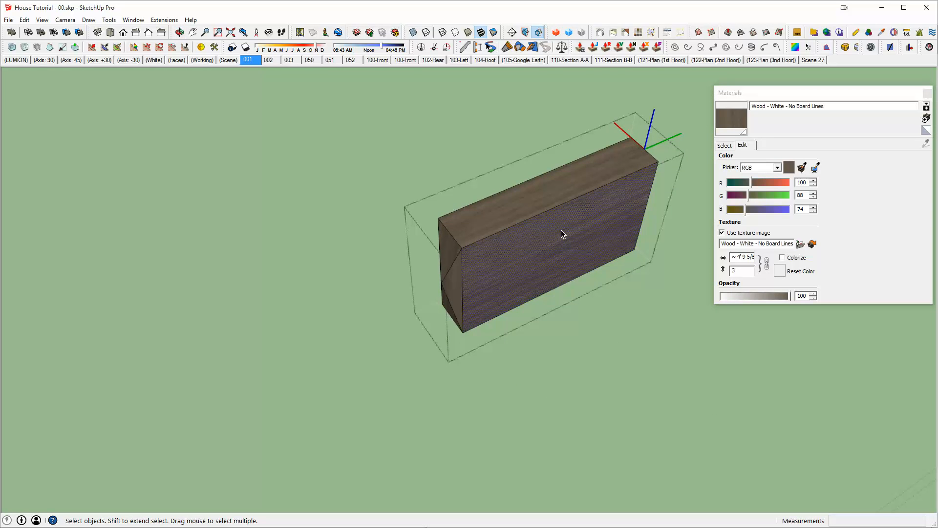
pyautogui.press('b')
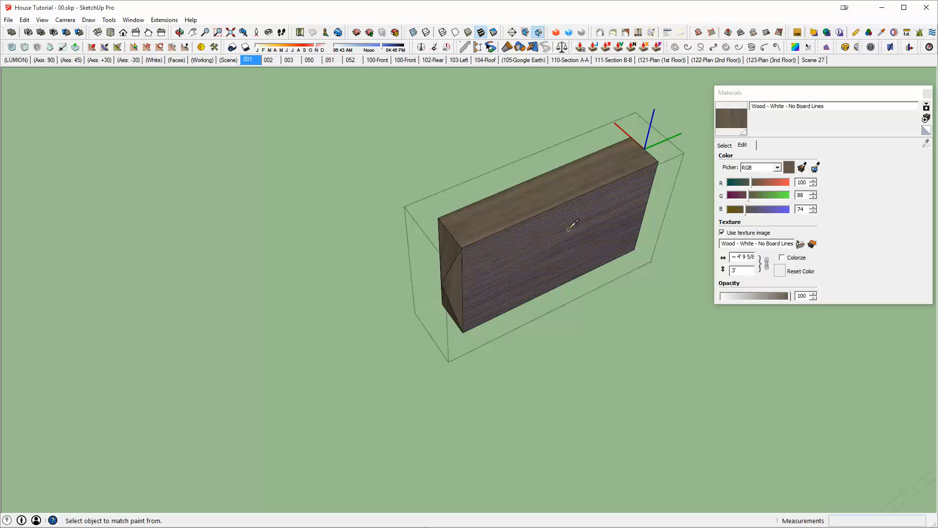
pyautogui.keyDown('alt'); pyautogui.click(566, 227); pyautogui.keyUp('alt')
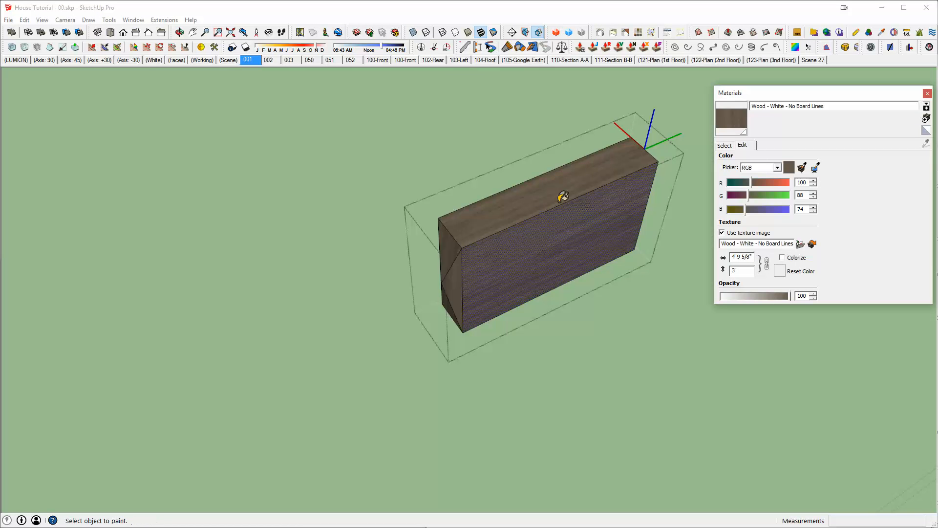
pyautogui.moveTo(540, 225); pyautogui.dragTo(469, 319, button='middle')
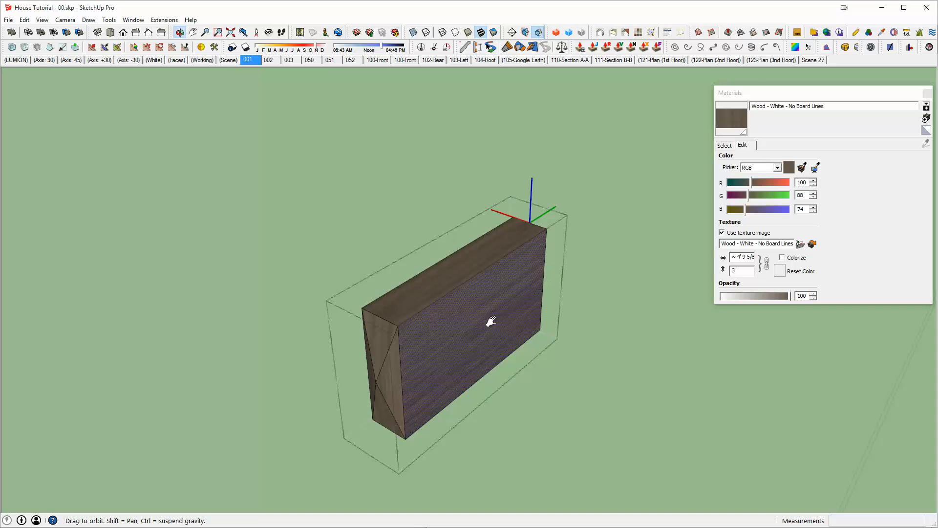
pyautogui.moveTo(488, 321)
pyautogui.mouseDown(button='middle')
pyautogui.moveTo(530, 295)
pyautogui.moveTo(470, 329)
pyautogui.moveTo(693, 324)
pyautogui.moveTo(513, 318)
pyautogui.moveTo(540, 330)
pyautogui.moveTo(496, 225)
pyautogui.moveTo(241, 230)
pyautogui.moveTo(508, 184)
pyautogui.moveTo(257, 147)
pyautogui.moveTo(561, 251)
pyautogui.moveTo(541, 230)
pyautogui.mouseUp(button='middle')
pyautogui.click(496, 225)
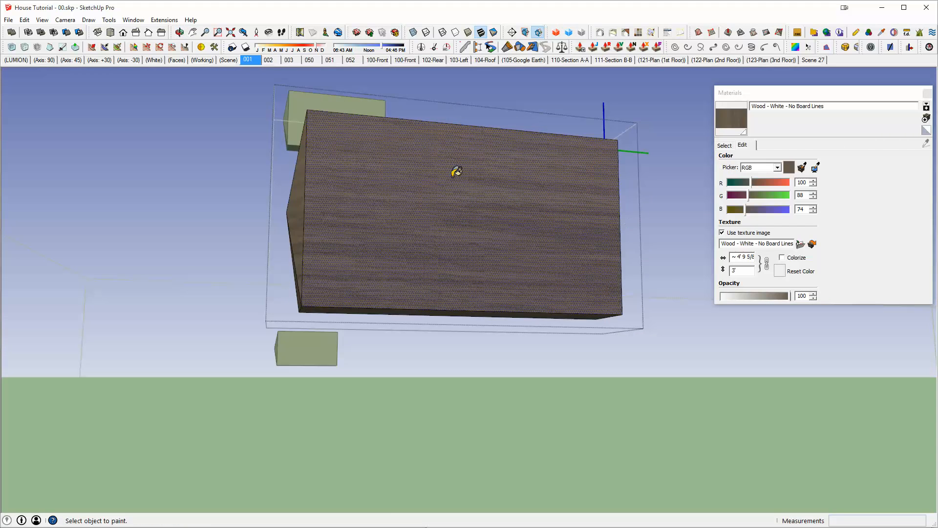
pyautogui.moveTo(456, 171); pyautogui.dragTo(391, 141, button='middle')
pyautogui.moveTo(525, 183); pyautogui.dragTo(362, 179, button='middle')
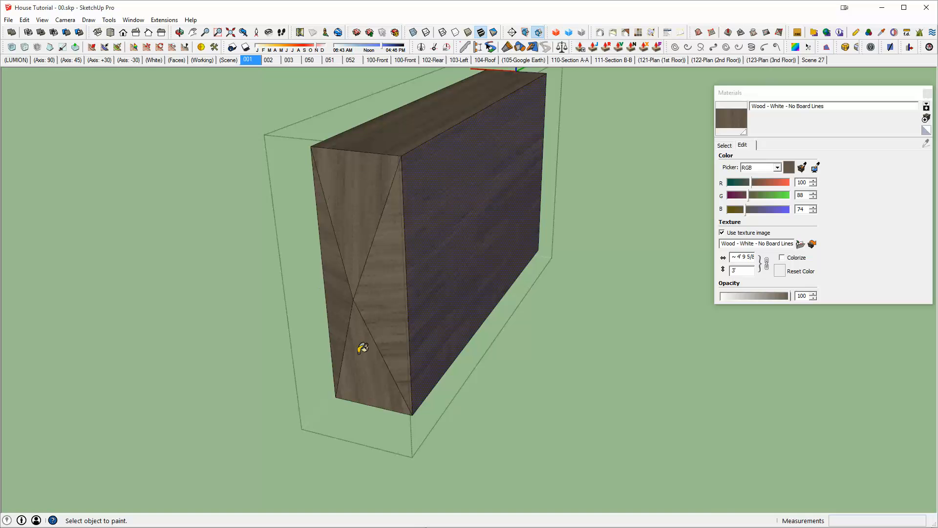
pyautogui.moveTo(370, 272); pyautogui.dragTo(323, 227, button='middle')
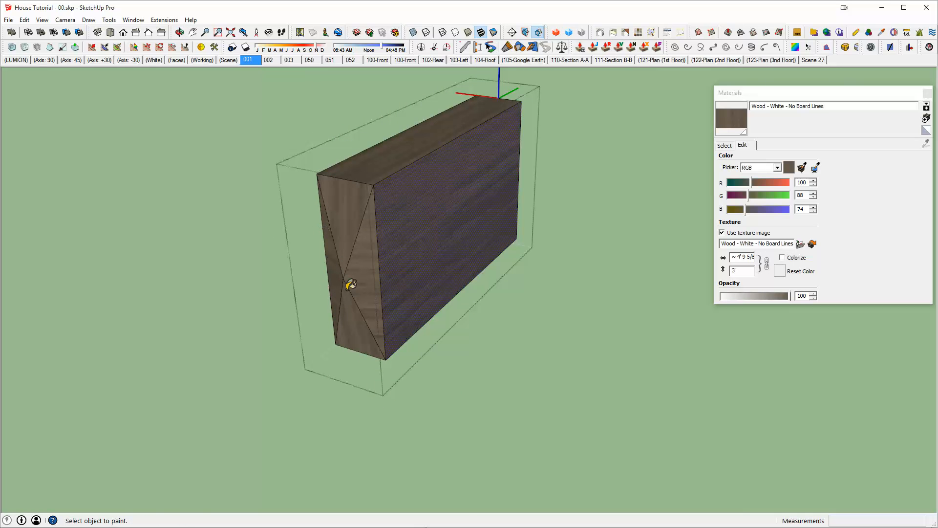
# Leave the block bracket and open the nearest curved bracket for editing, down to its own geometry.
pyautogui.scroll(-5, 378, 256)
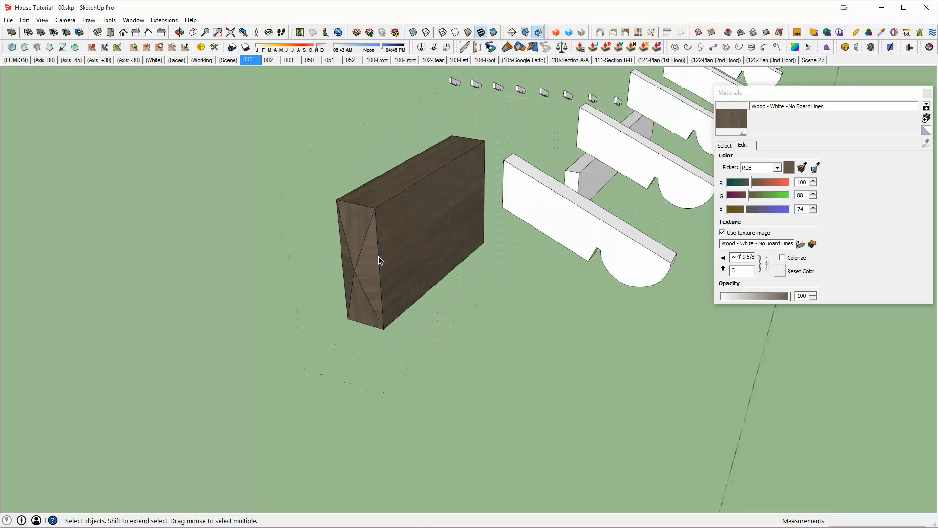
pyautogui.scroll(-1, 389, 250)
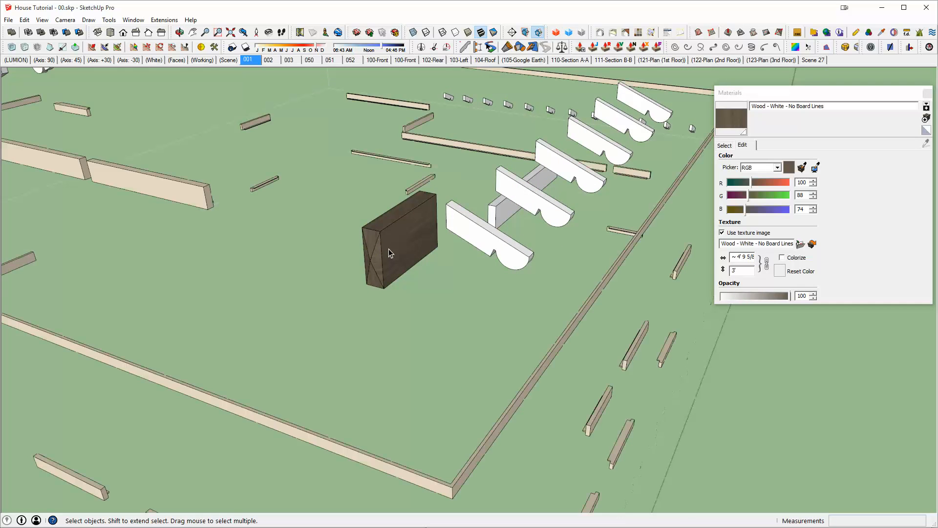
pyautogui.scroll(8, 503, 239)
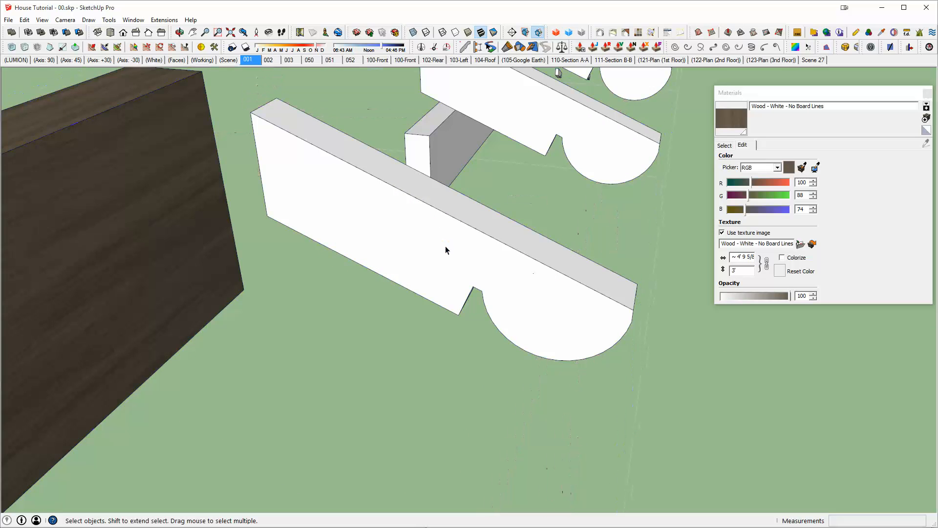
pyautogui.tripleClick(444, 245)
pyautogui.scroll(-2, 433, 239)
pyautogui.click(433, 240)
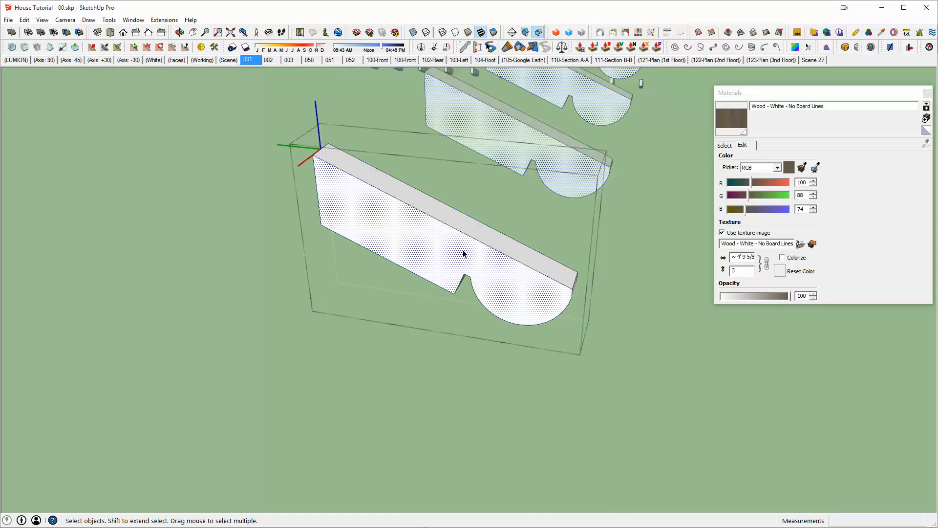
# Paint all faces of the curved bracket with the Wood - White - No Board Lines material and stop painting.
pyautogui.doubleClick(438, 239)
pyautogui.tripleClick(438, 240)
pyautogui.press('b')
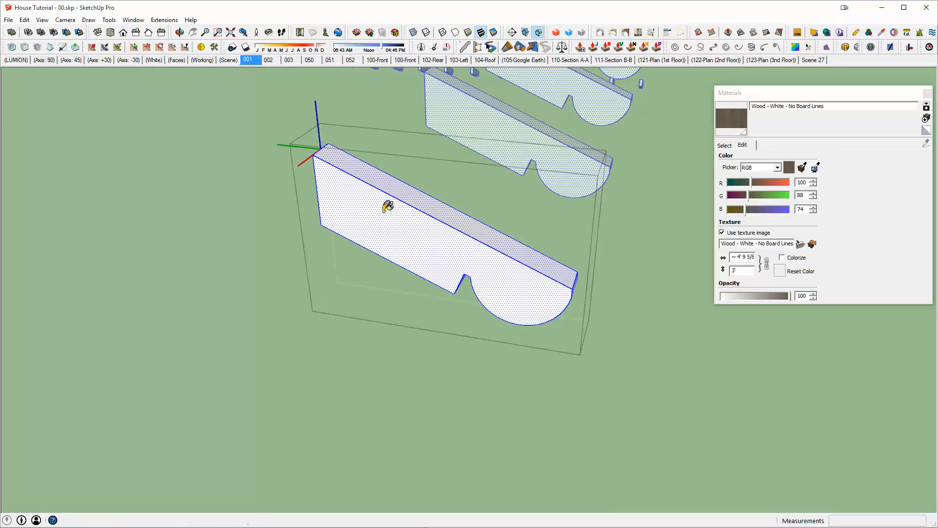
pyautogui.click(380, 205)
pyautogui.scroll(4, 454, 248)
pyautogui.keyDown('shift'); pyautogui.moveTo(436, 260); pyautogui.dragTo(494, 263, button='middle'); pyautogui.keyUp('shift')
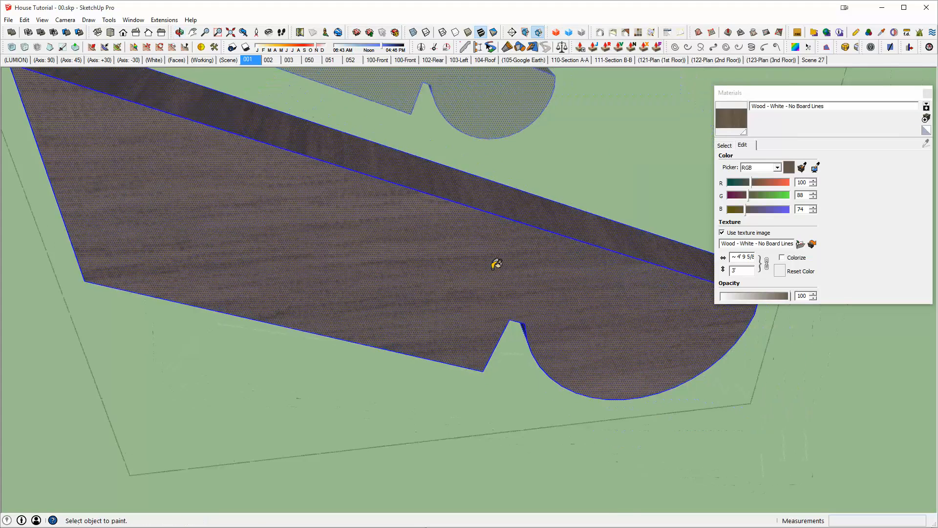
pyautogui.scroll(-2, 494, 263)
pyautogui.moveTo(495, 304); pyautogui.dragTo(475, 394, button='middle')
pyautogui.press('space')
pyautogui.scroll(-3, 399, 213)
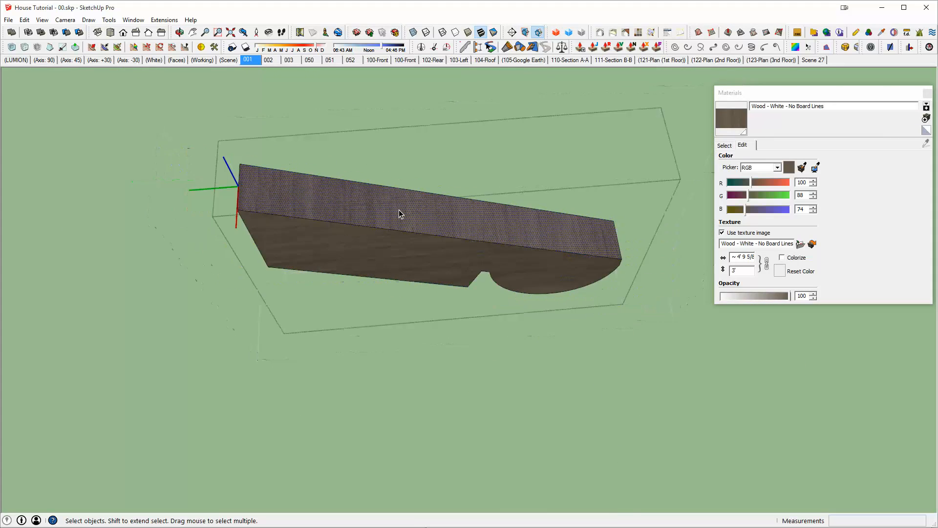
pyautogui.press('m')
pyautogui.click(398, 209)
pyautogui.moveTo(398, 209); pyautogui.dragTo(415, 308, button='middle')
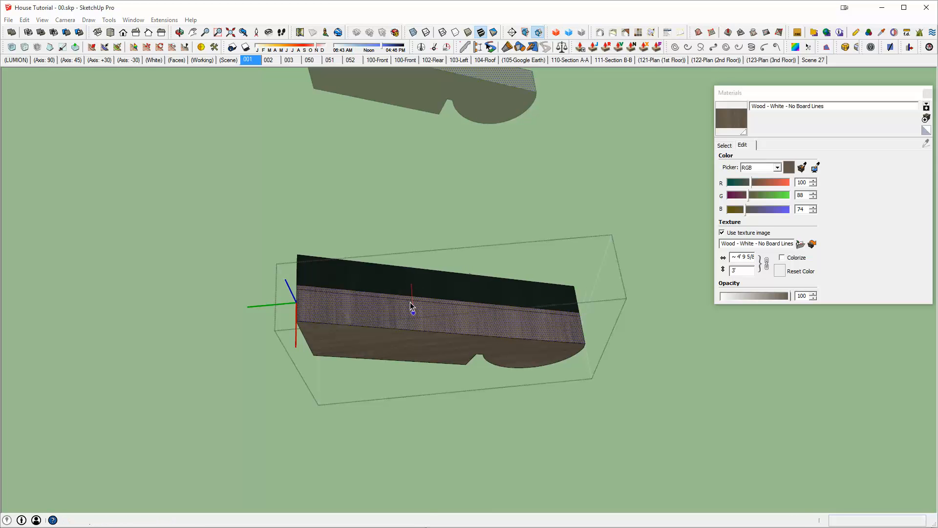
pyautogui.press('space')
# Rotate the wood texture on the curved bracket's long top face so the grain runs along its length.
pyautogui.rightClick(409, 314)
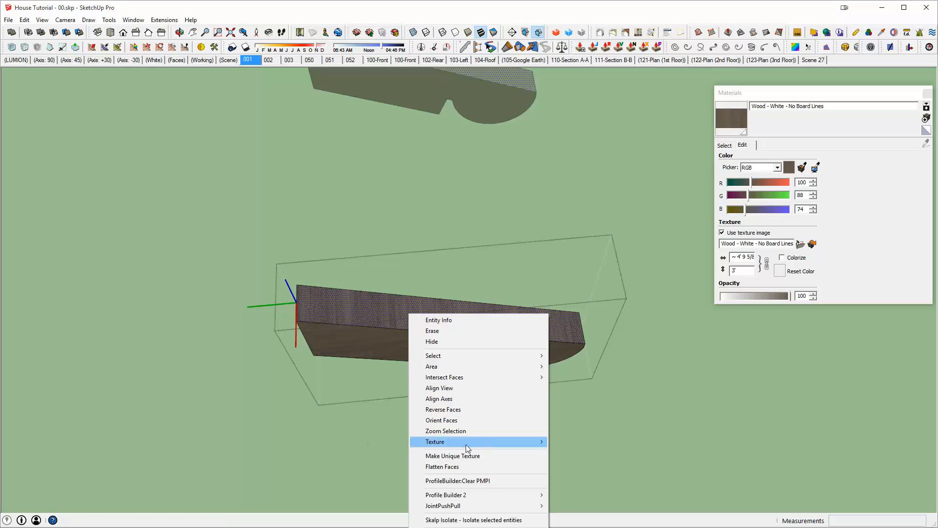
pyautogui.click(404, 450)
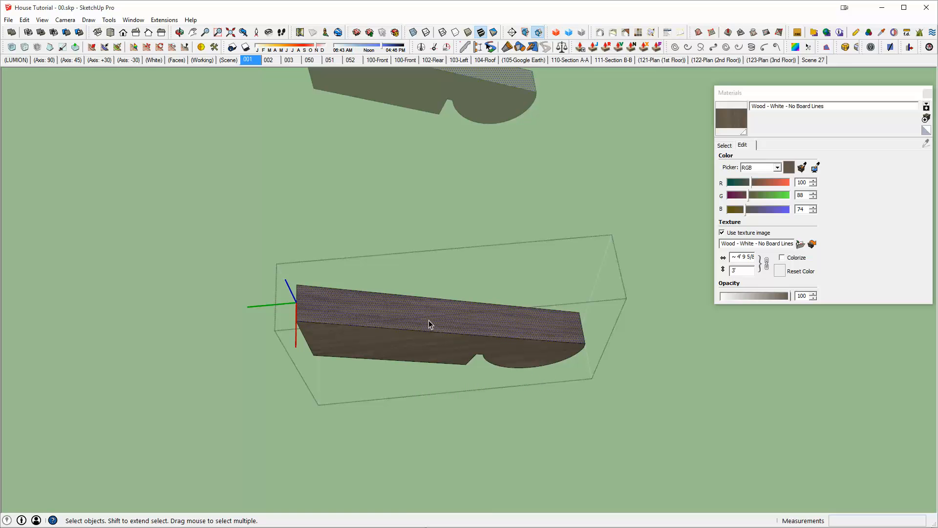
pyautogui.scroll(3, 429, 324)
pyautogui.moveTo(209, 307)
pyautogui.mouseDown(button='middle')
pyautogui.moveTo(429, 295)
pyautogui.moveTo(343, 329)
pyautogui.mouseUp(button='middle')
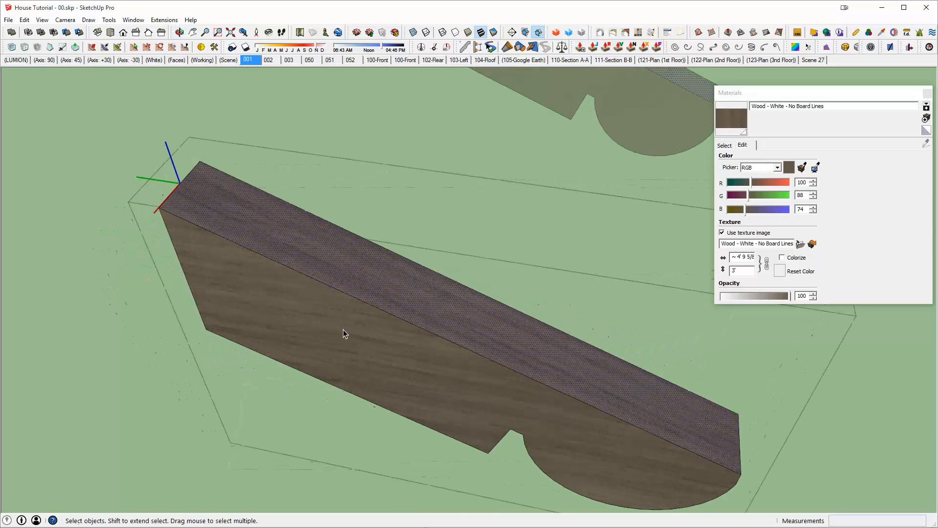
pyautogui.moveTo(569, 360); pyautogui.dragTo(432, 356, button='middle')
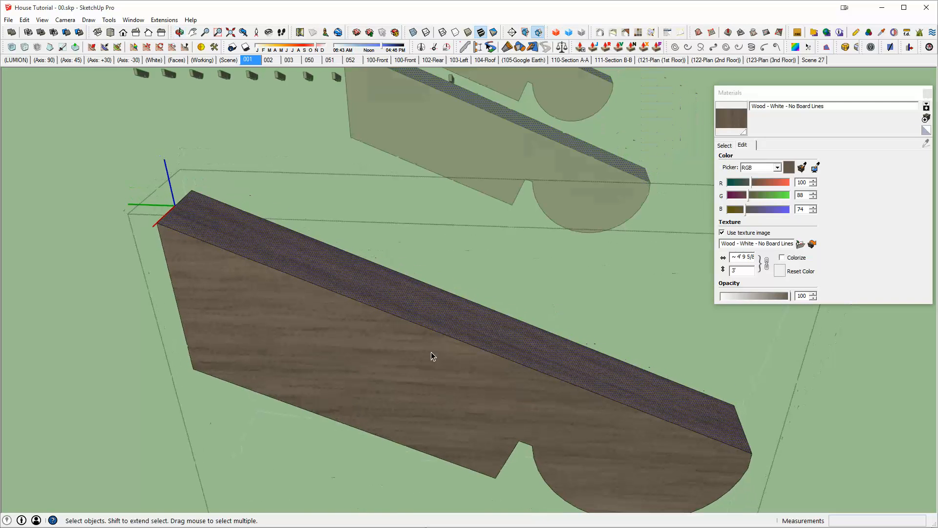
pyautogui.rightClick(312, 351)
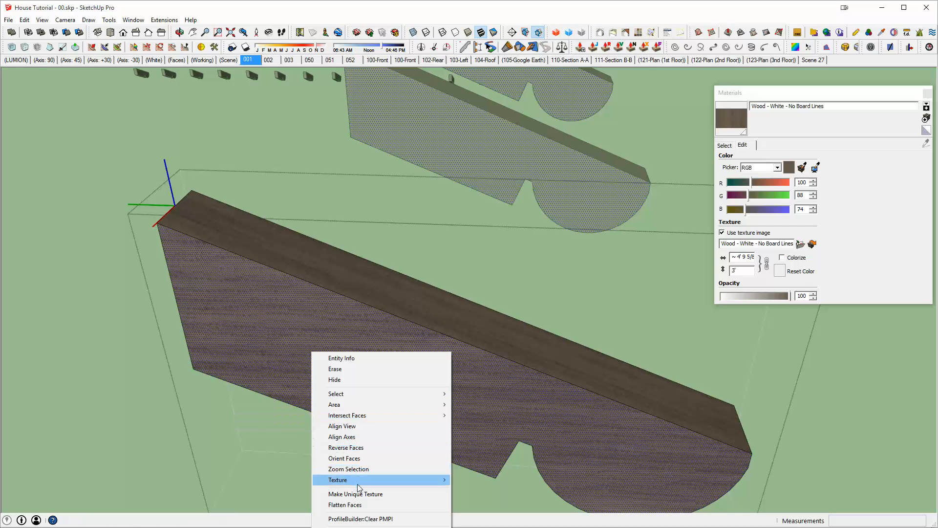
pyautogui.moveTo(333, 480)
pyautogui.click(268, 481)
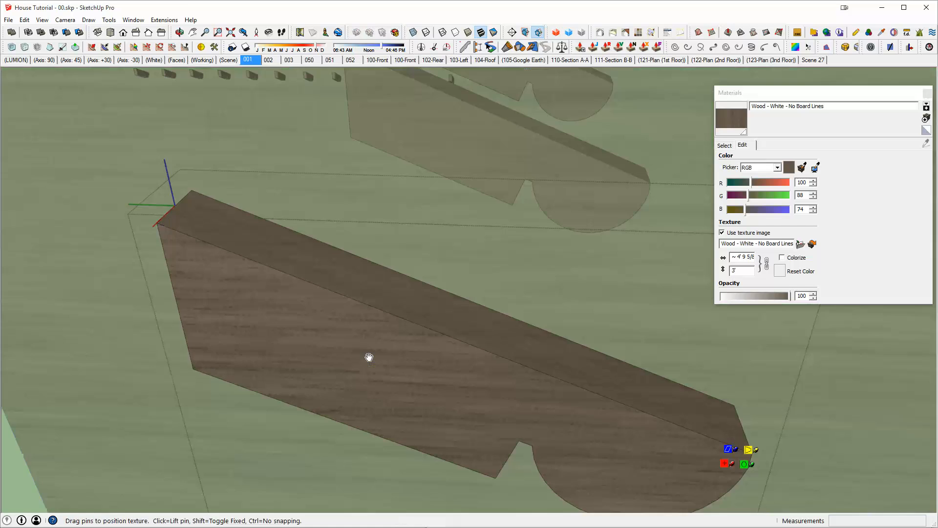
pyautogui.moveTo(368, 356); pyautogui.dragTo(675, 444, button='middle')
pyautogui.scroll(3, 678, 442)
pyautogui.scroll(-3, 596, 413)
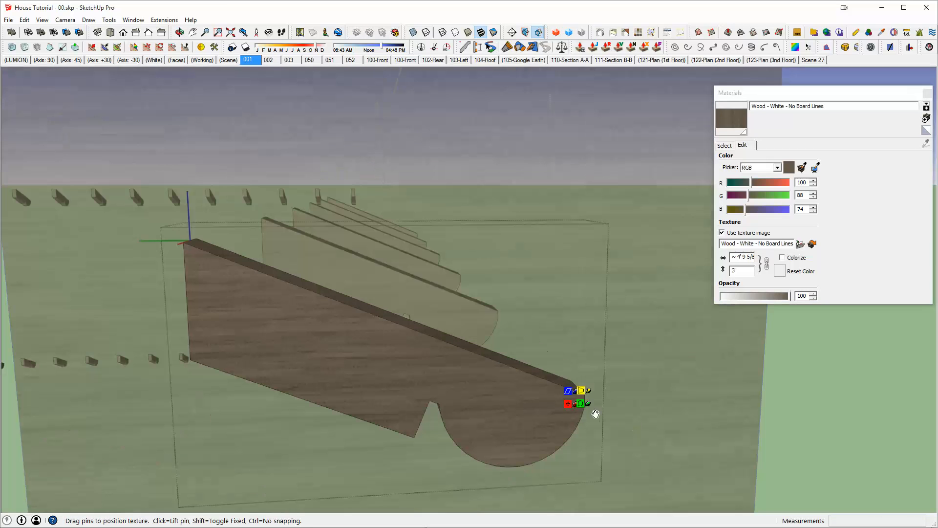
pyautogui.moveTo(588, 407)
pyautogui.mouseDown()
pyautogui.moveTo(596, 418)
pyautogui.moveTo(588, 412)
pyautogui.mouseUp()
pyautogui.press('Return')
pyautogui.press('Escape')
# Rotate the wood texture on the curved bracket's large side face so the grain follows its sloping length.
pyautogui.doubleClick(246, 332)
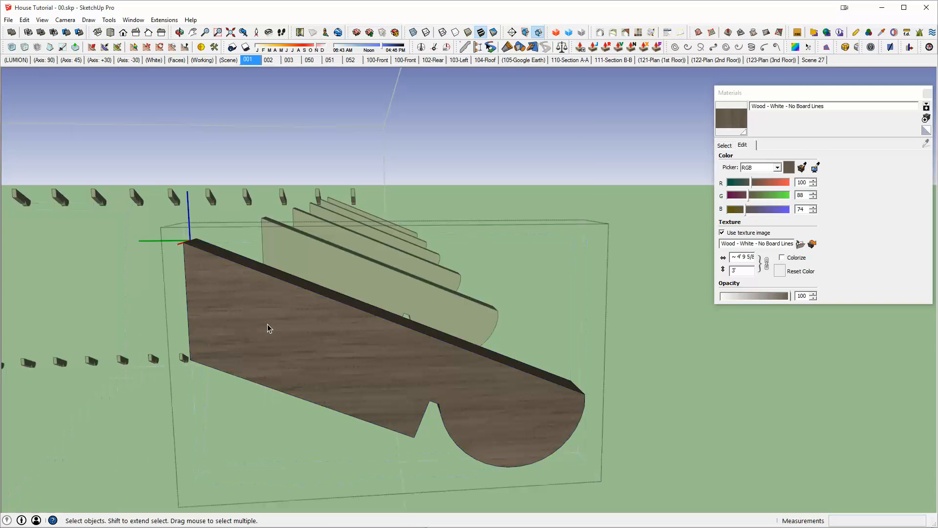
pyautogui.rightClick(267, 324)
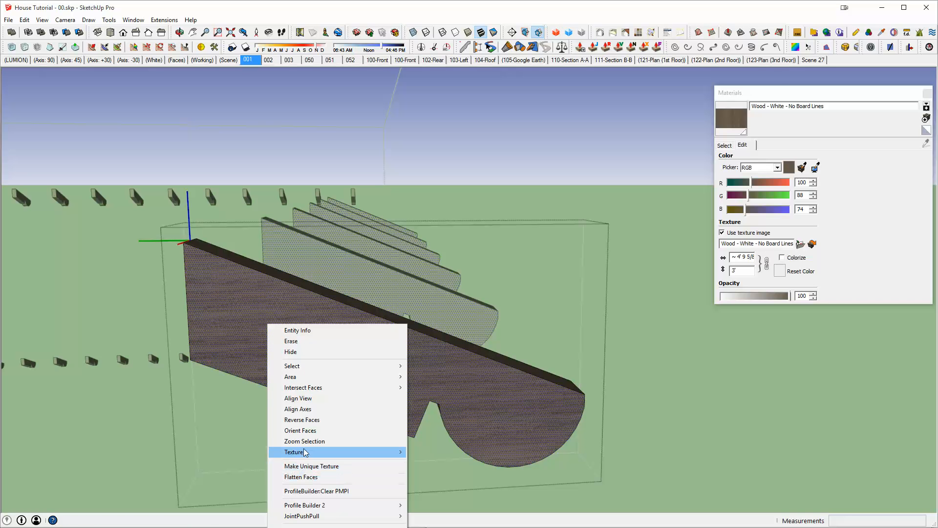
pyautogui.moveTo(307, 453)
pyautogui.click(222, 454)
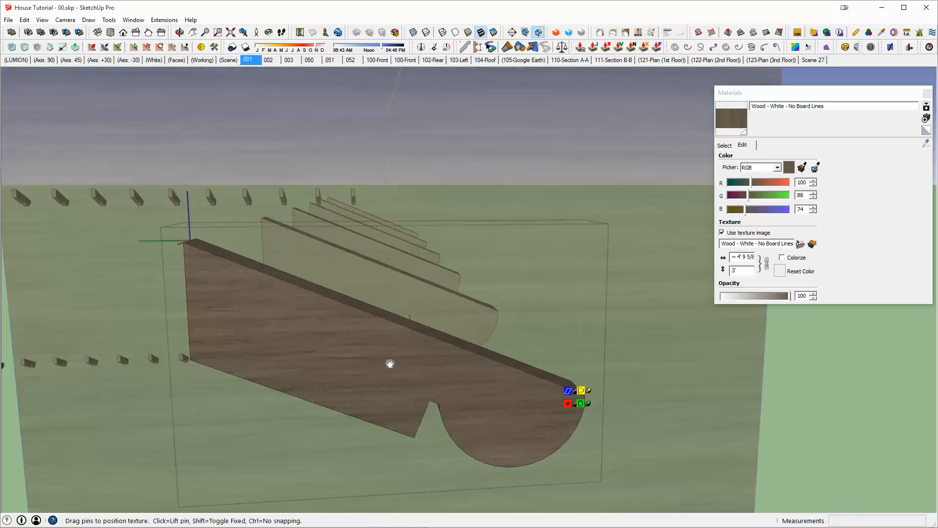
pyautogui.scroll(6, 567, 420)
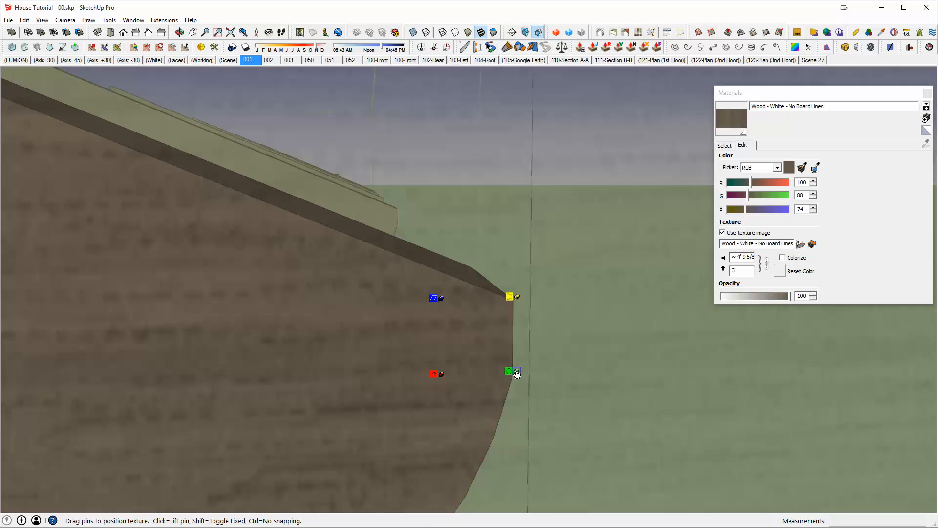
pyautogui.moveTo(517, 374); pyautogui.dragTo(510, 402)
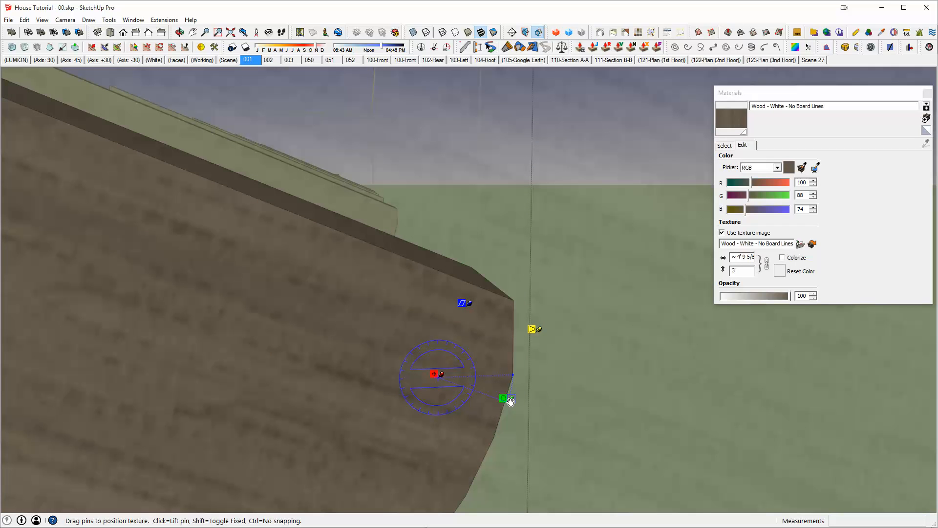
pyautogui.rightClick(457, 302)
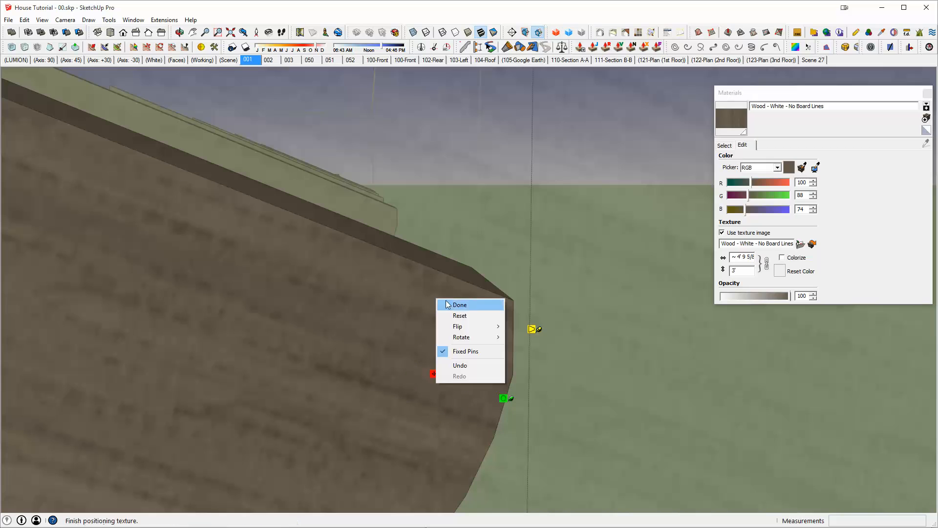
pyautogui.click(465, 307)
pyautogui.scroll(-3, 306, 297)
pyautogui.moveTo(306, 297); pyautogui.dragTo(612, 278, button='middle')
pyautogui.scroll(-3, 446, 329)
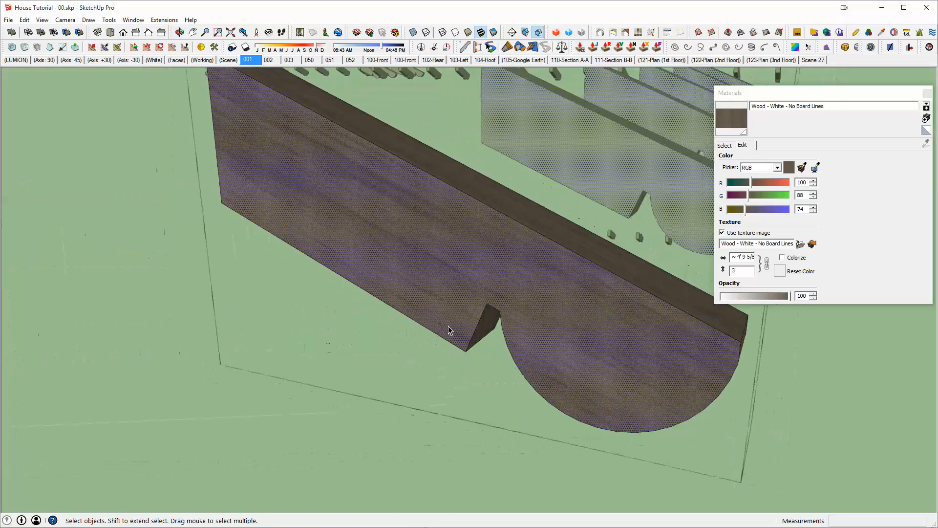
# Select all of the curved bracket's geometry and copy it about 9 11/16" sideways along the red axis.
pyautogui.moveTo(446, 329); pyautogui.dragTo(564, 341, button='middle')
pyautogui.scroll(2, 565, 340)
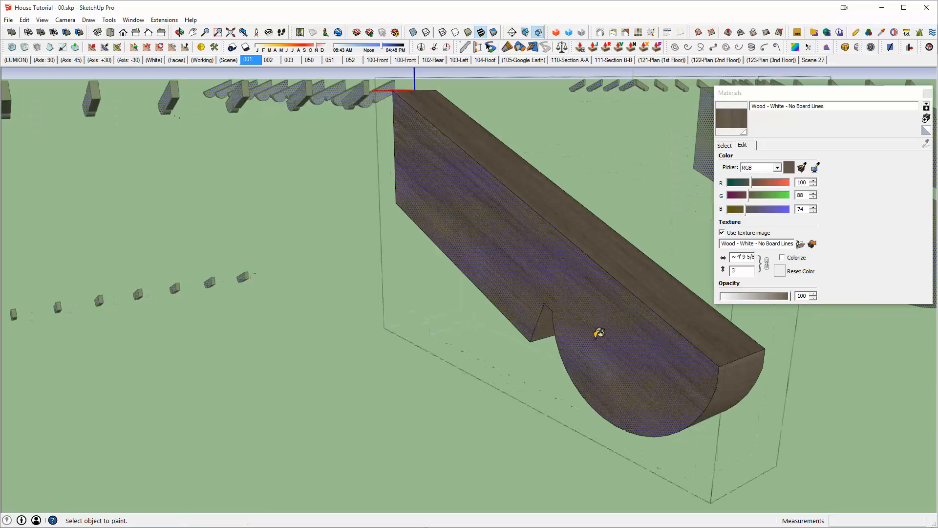
pyautogui.moveTo(651, 315)
pyautogui.mouseDown(button='middle')
pyautogui.moveTo(263, 300)
pyautogui.moveTo(594, 299)
pyautogui.moveTo(825, 334)
pyautogui.moveTo(572, 377)
pyautogui.moveTo(518, 339)
pyautogui.moveTo(389, 377)
pyautogui.moveTo(507, 368)
pyautogui.mouseUp(button='middle')
pyautogui.scroll(-1, 596, 295)
pyautogui.press('space')
pyautogui.scroll(-2, 475, 339)
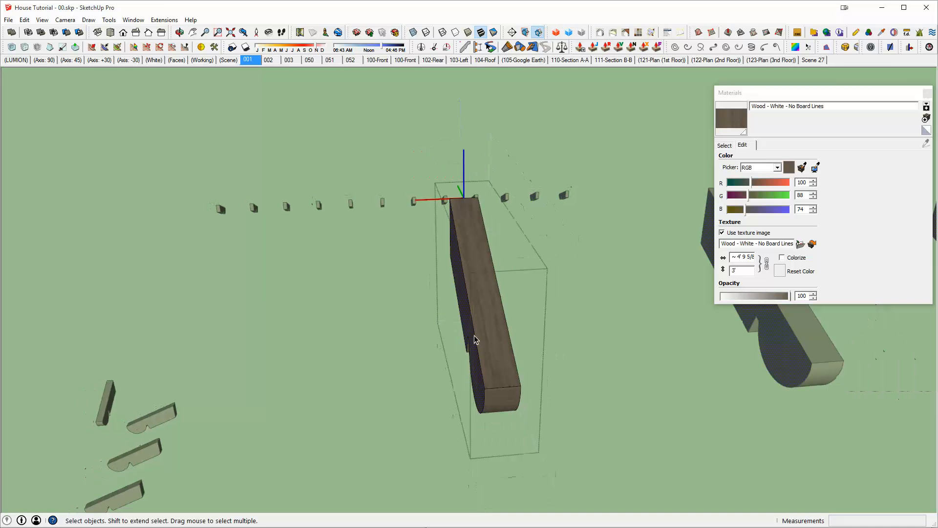
pyautogui.hotkey('ctrl', 'a')
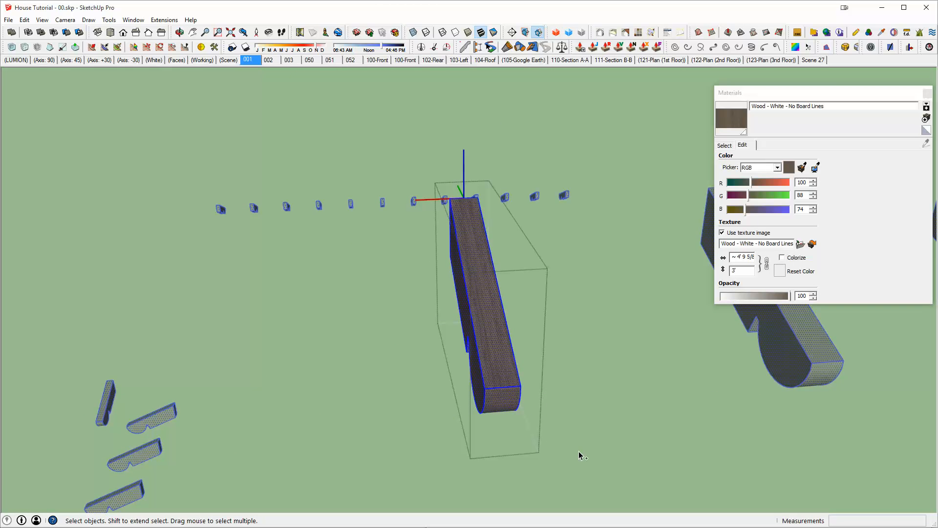
pyautogui.press('m')
pyautogui.click(506, 362)
pyautogui.press('ctrl')
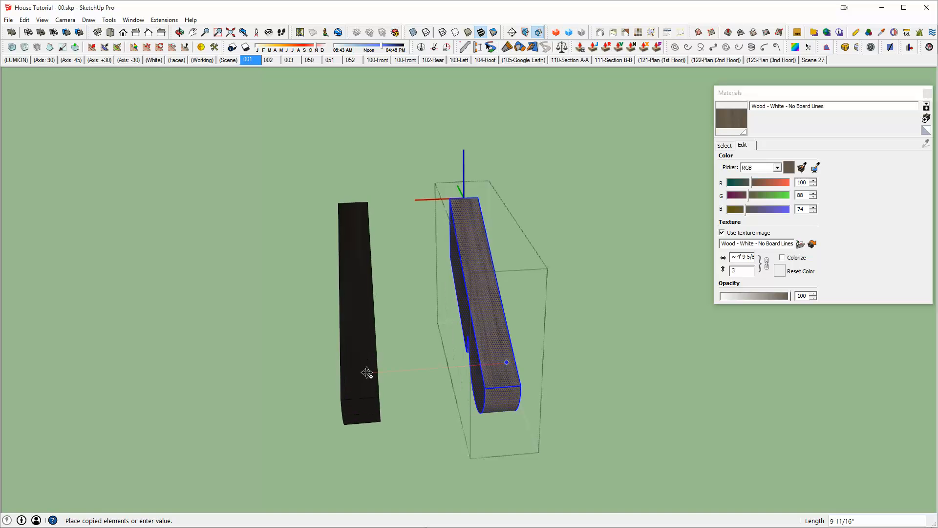
pyautogui.click(367, 373)
# Mirror the copied bracket geometry along the red axis with the Scale tool.
pyautogui.press('s')
pyautogui.moveTo(373, 309); pyautogui.dragTo(349, 308)
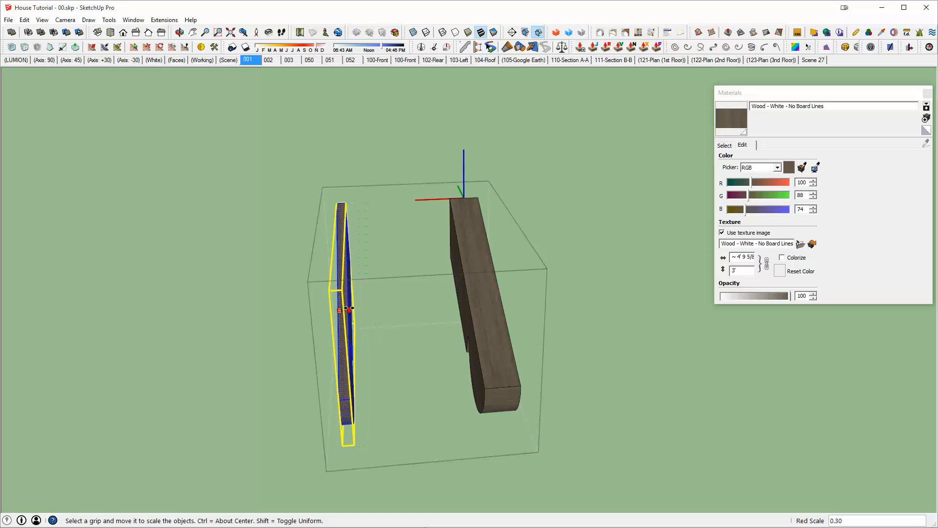
pyautogui.press('Return')
pyautogui.press('space')
# Sample the wood texture from the mirrored copy's side face, paint the original bracket's matching side, and delete the copy.
pyautogui.moveTo(264, 312); pyautogui.dragTo(98, 313, button='middle')
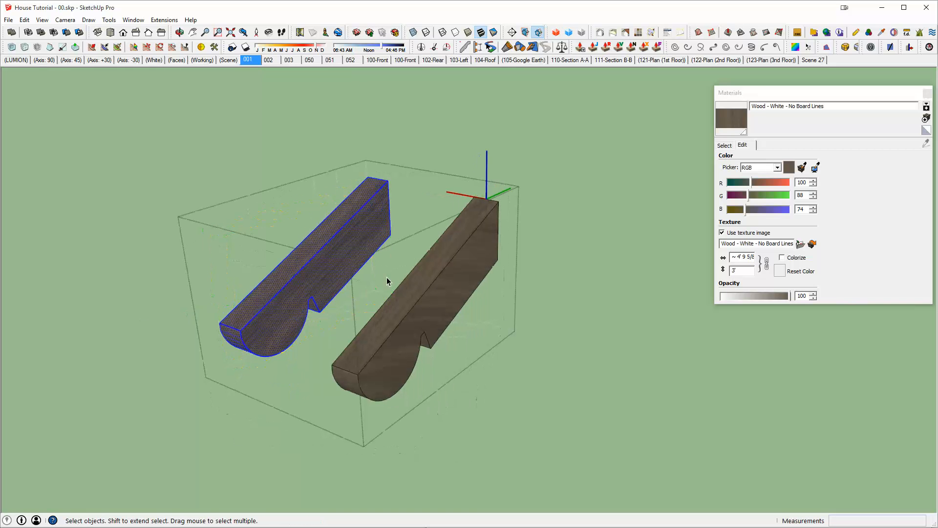
pyautogui.click(342, 253)
pyautogui.press('b')
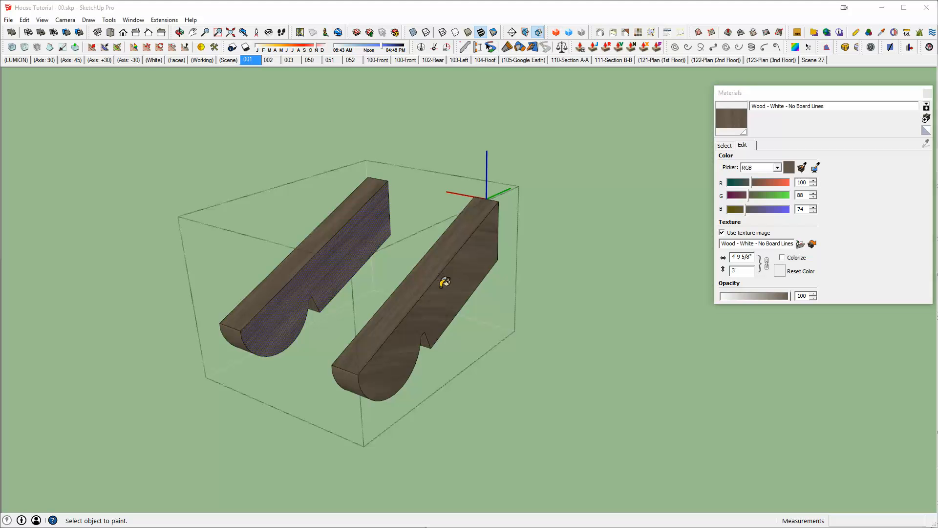
pyautogui.scroll(3, 446, 280)
pyautogui.press('space')
pyautogui.tripleClick(332, 244)
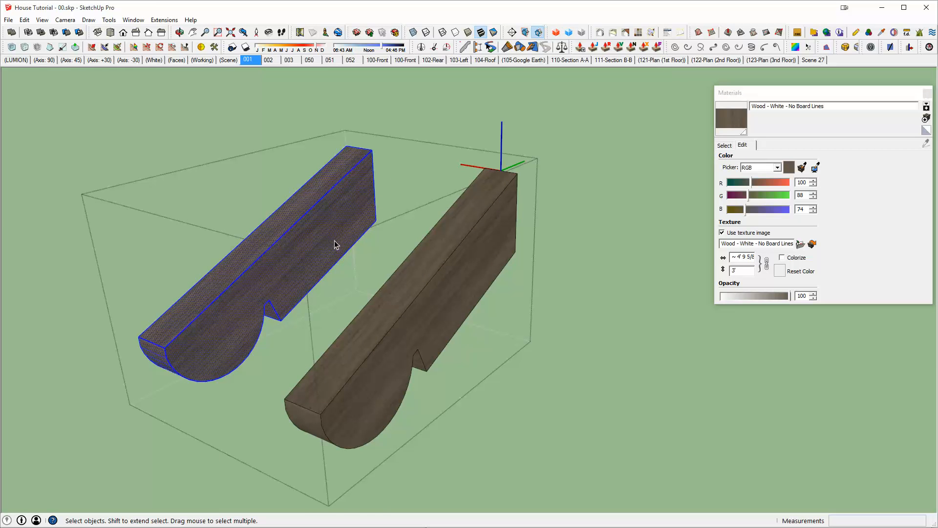
pyautogui.press('Delete')
# Display hidden geometry and select individual facets of the bracket's curved end.
pyautogui.moveTo(420, 309); pyautogui.dragTo(509, 260, button='middle')
pyautogui.scroll(3, 501, 321)
pyautogui.moveTo(387, 211); pyautogui.dragTo(380, 208, button='middle')
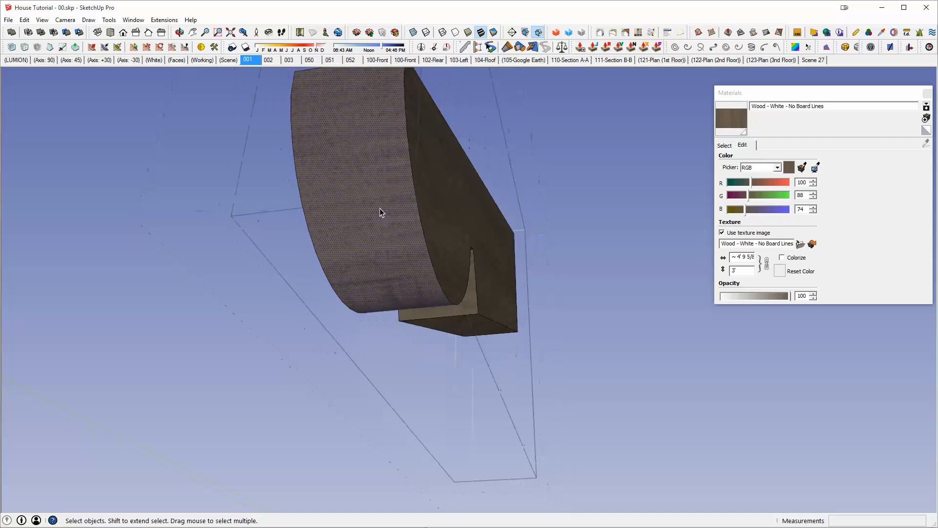
pyautogui.rightClick(380, 207)
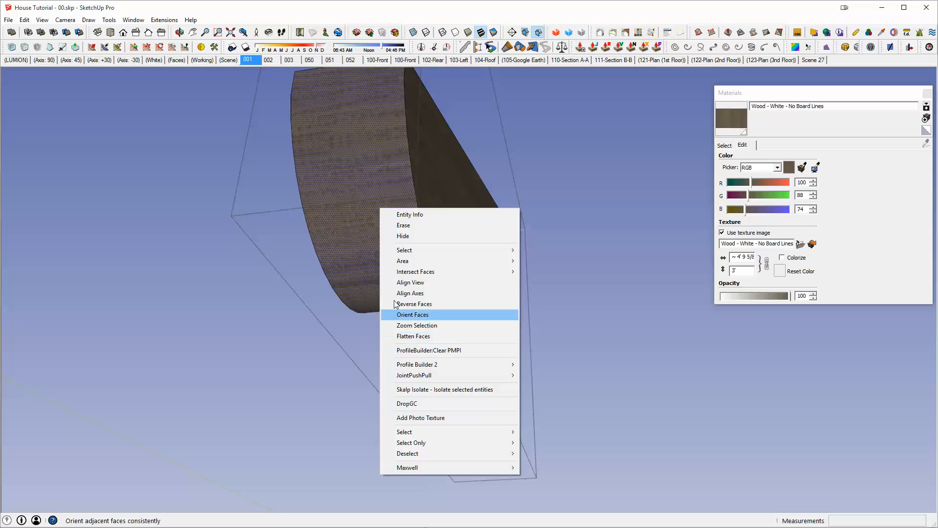
pyautogui.rightClick(357, 165)
pyautogui.click(356, 134)
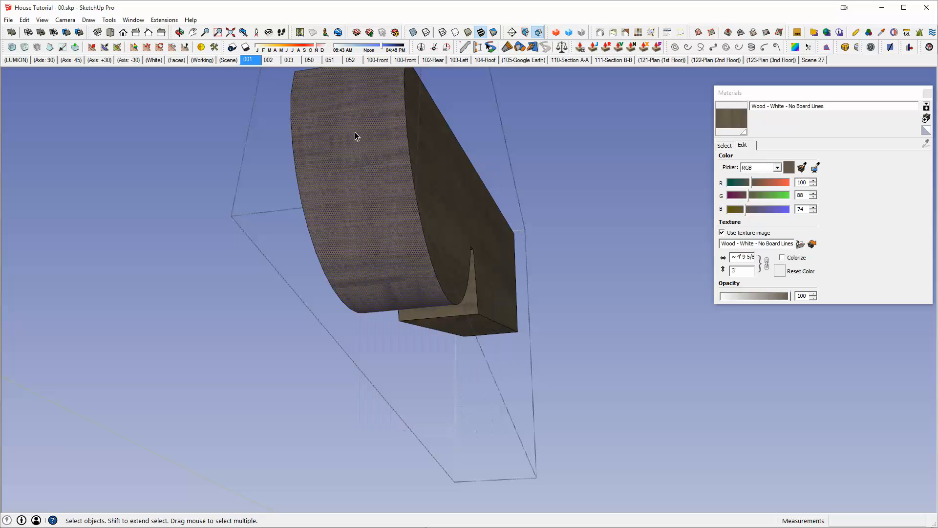
pyautogui.moveTo(356, 135); pyautogui.dragTo(358, 224, button='middle')
pyautogui.moveTo(459, 366); pyautogui.dragTo(349, 312, button='middle')
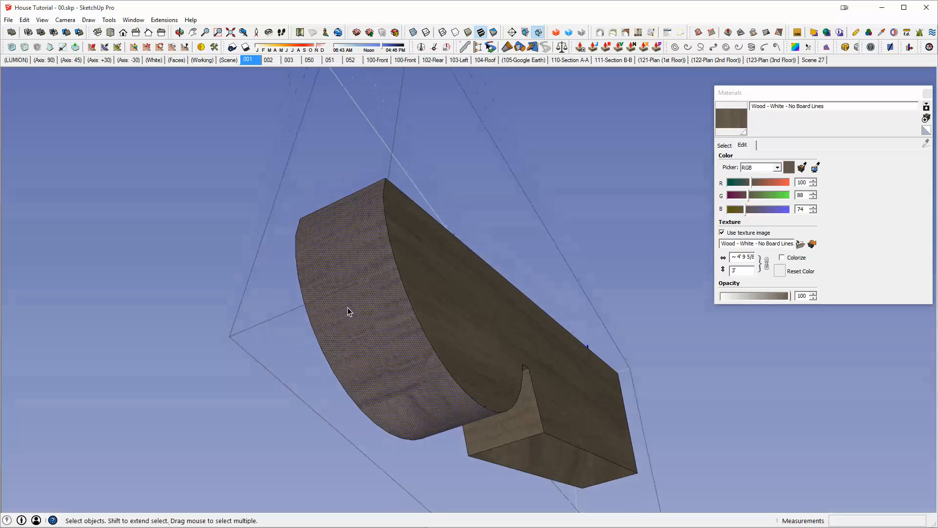
pyautogui.hotkey('alt', 'h')
pyautogui.click(371, 313)
pyautogui.scroll(1, 368, 289)
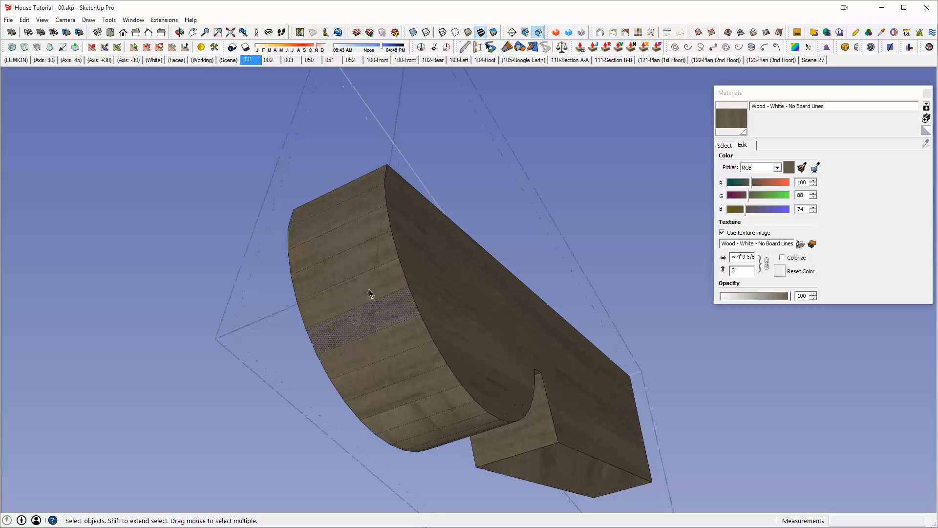
pyautogui.click(368, 290)
# Sample the aligned wood texture, paint the bracket's curved end and underside with it, and leave the bracket.
pyautogui.moveTo(397, 339); pyautogui.dragTo(341, 244, button='middle')
pyautogui.keyDown('shift'); pyautogui.moveTo(450, 416); pyautogui.dragTo(242, 234, button='middle'); pyautogui.keyUp('shift')
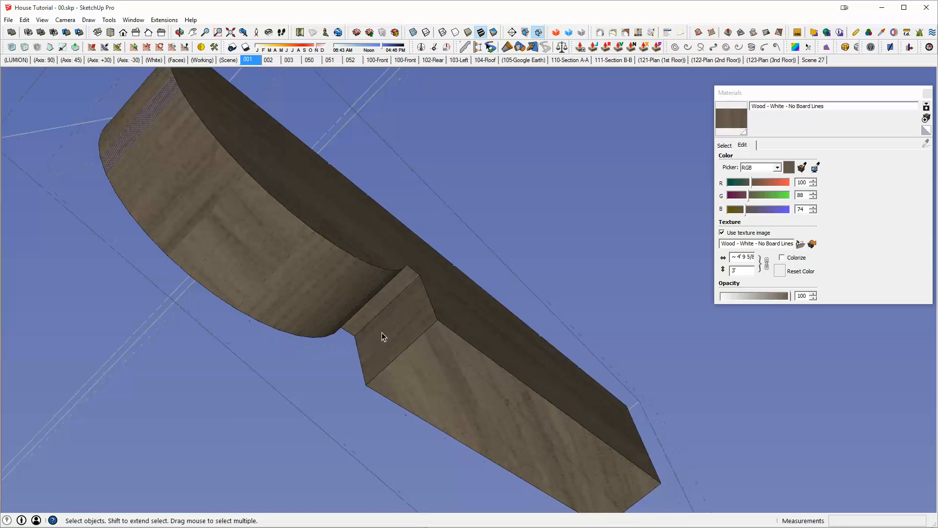
pyautogui.moveTo(450, 371); pyautogui.dragTo(336, 240, button='middle')
pyautogui.press('b')
pyautogui.press('alt')
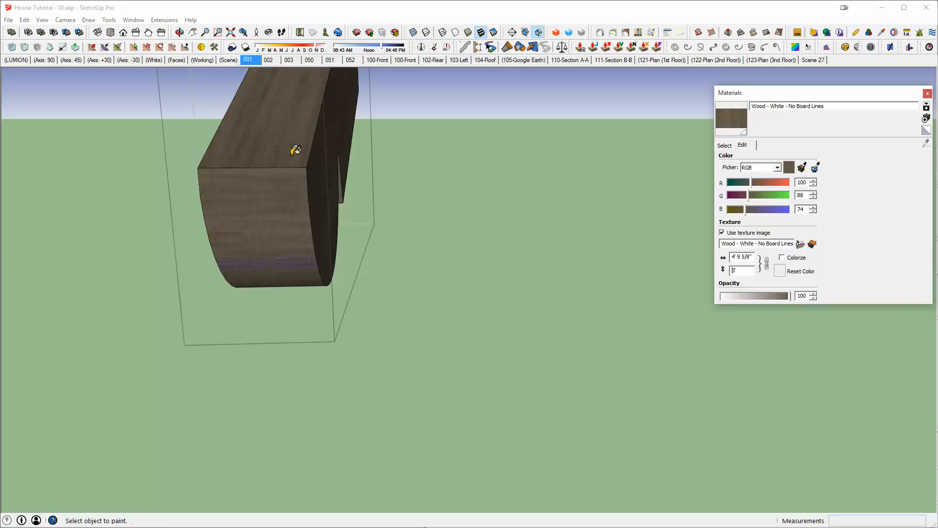
pyautogui.click(280, 214)
pyautogui.moveTo(302, 250)
pyautogui.mouseDown(button='middle')
pyautogui.moveTo(310, 212)
pyautogui.moveTo(490, 226)
pyautogui.moveTo(417, 211)
pyautogui.mouseUp(button='middle')
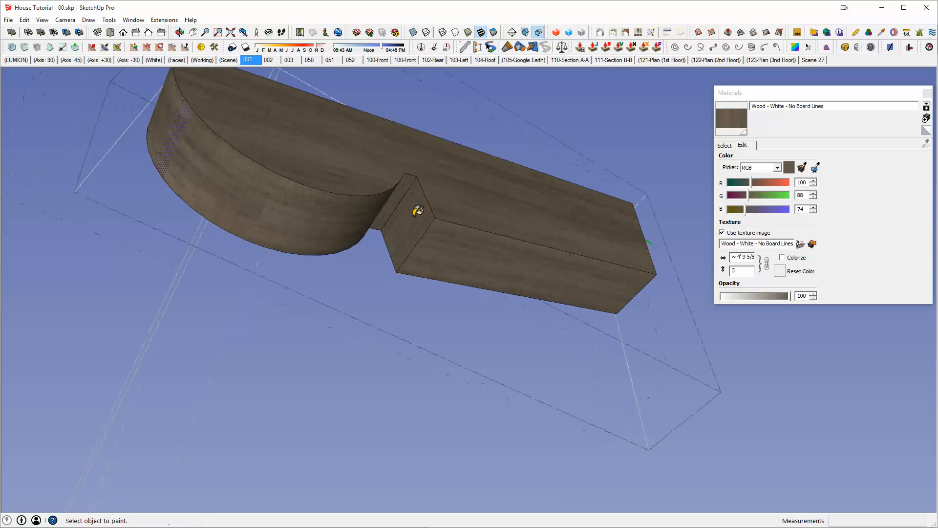
pyautogui.moveTo(511, 228); pyautogui.dragTo(462, 272, button='middle')
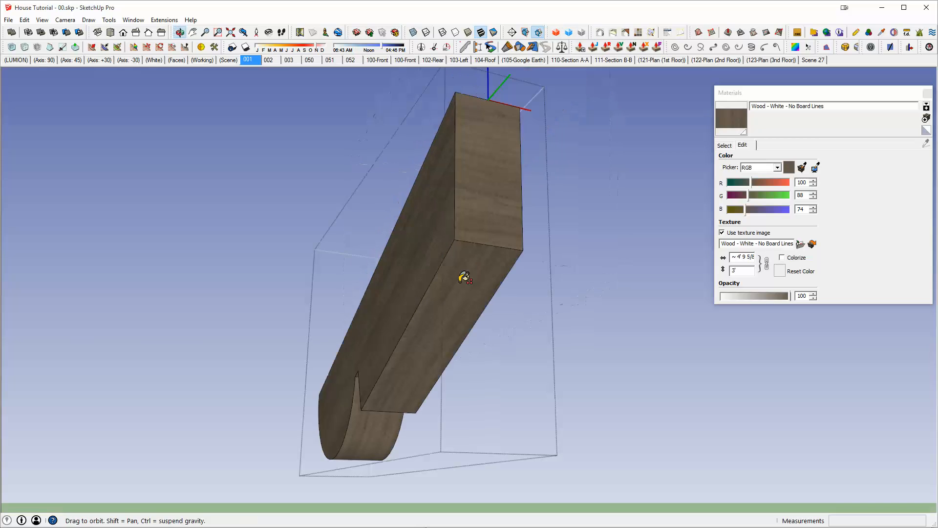
pyautogui.moveTo(461, 157); pyautogui.dragTo(484, 271, button='middle')
pyautogui.scroll(2, 481, 273)
pyautogui.press('space')
pyautogui.press('Escape')
# Cut the unpainted white board behind the curved brackets out of the brackets group.
pyautogui.moveTo(463, 354)
pyautogui.mouseDown(button='middle')
pyautogui.moveTo(612, 250)
pyautogui.moveTo(433, 215)
pyautogui.moveTo(380, 272)
pyautogui.moveTo(306, 187)
pyautogui.mouseUp(button='middle')
pyautogui.moveTo(584, 264); pyautogui.dragTo(424, 233, button='middle')
pyautogui.click(313, 247)
pyautogui.scroll(-1, 318, 244)
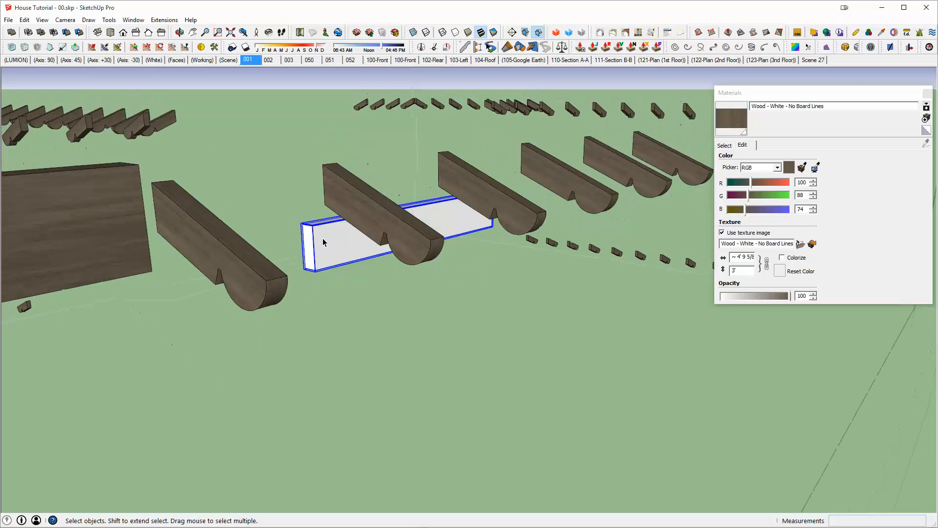
pyautogui.moveTo(185, 218); pyautogui.dragTo(242, 256, button='middle')
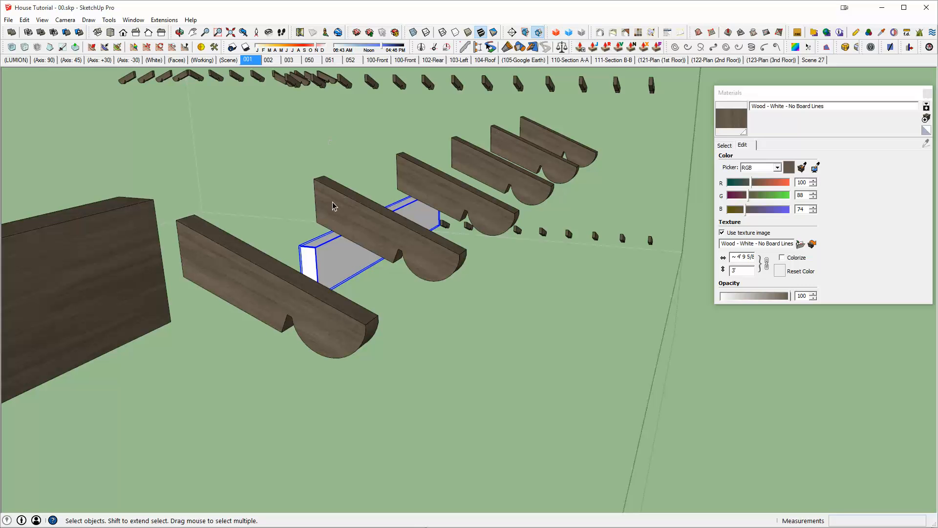
pyautogui.moveTo(412, 252); pyautogui.dragTo(357, 188, button='middle')
pyautogui.scroll(-2, 410, 275)
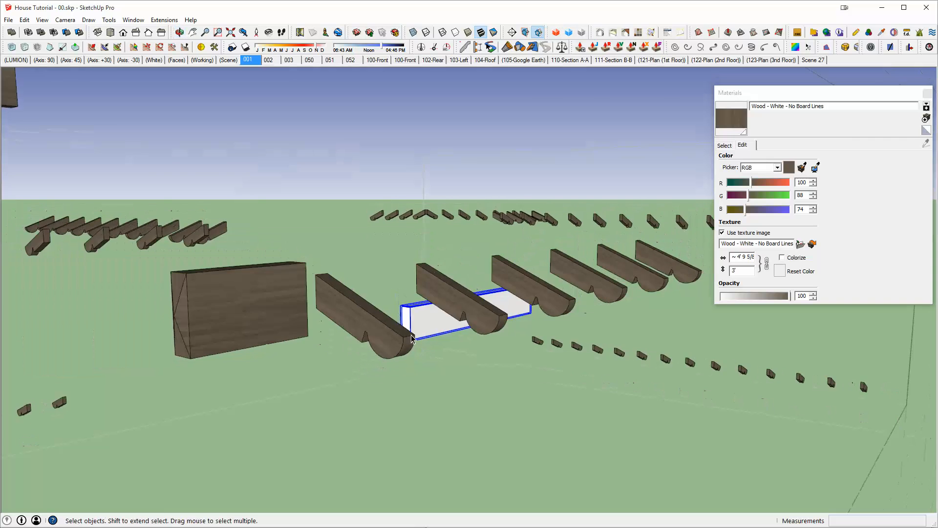
pyautogui.keyDown('shift'); pyautogui.moveTo(336, 349); pyautogui.dragTo(393, 284, button='middle'); pyautogui.keyUp('shift')
pyautogui.scroll(-2, 482, 269)
pyautogui.scroll(-5, 484, 274)
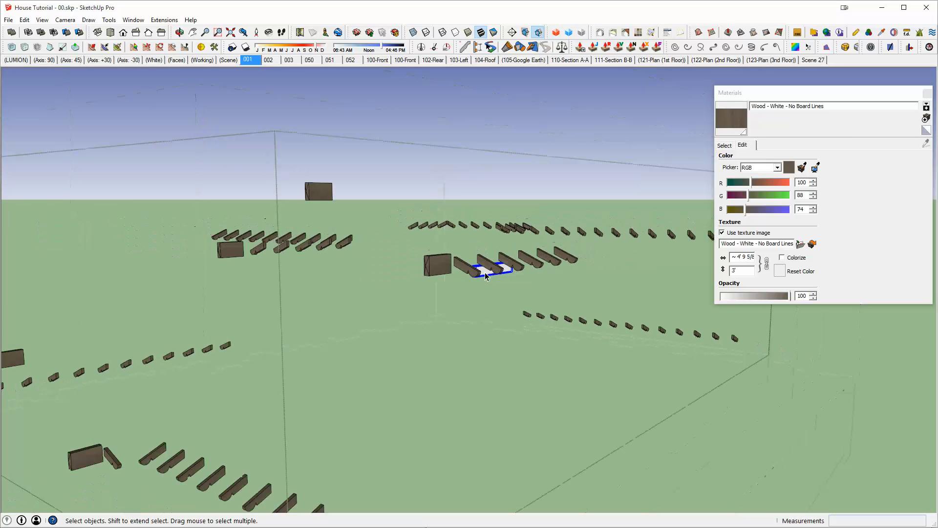
pyautogui.moveTo(484, 274)
pyautogui.mouseDown(button='middle')
pyautogui.moveTo(447, 280)
pyautogui.moveTo(459, 345)
pyautogui.moveTo(471, 278)
pyautogui.mouseUp(button='middle')
pyautogui.scroll(-3, 471, 278)
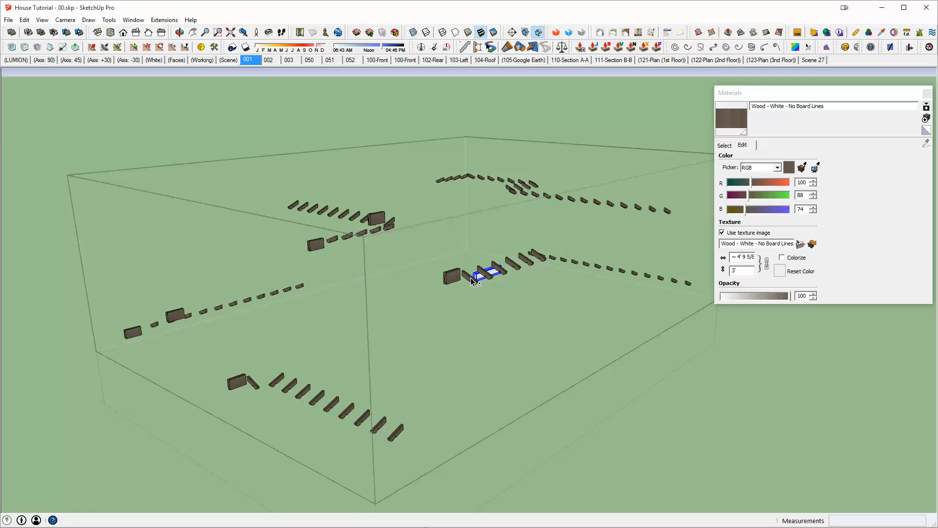
pyautogui.hotkey('ctrl', 'x')
# Leave the brackets group, open the cream trim group for editing, and paste the cut board in place.
pyautogui.scroll(3, 487, 274)
pyautogui.press('Escape')
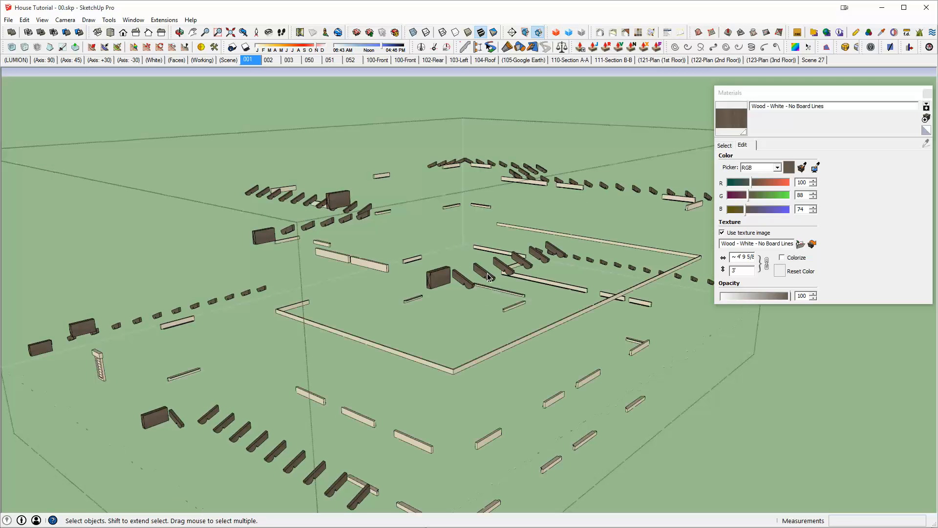
pyautogui.doubleClick(519, 337)
pyautogui.scroll(3, 532, 277)
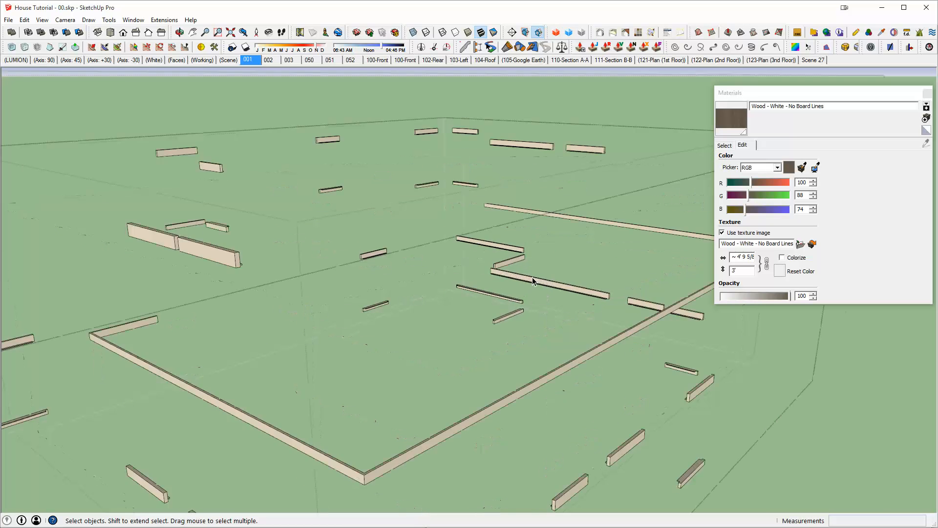
pyautogui.scroll(-2, 533, 281)
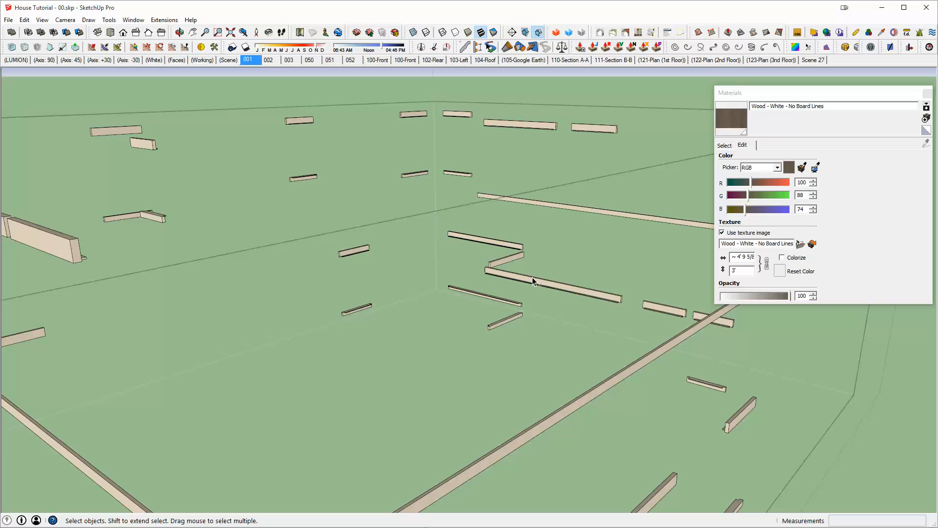
pyautogui.hotkey('ctrl', 'shift', 'v')
pyautogui.moveTo(395, 251); pyautogui.dragTo(424, 265, button='middle')
pyautogui.scroll(-3, 381, 282)
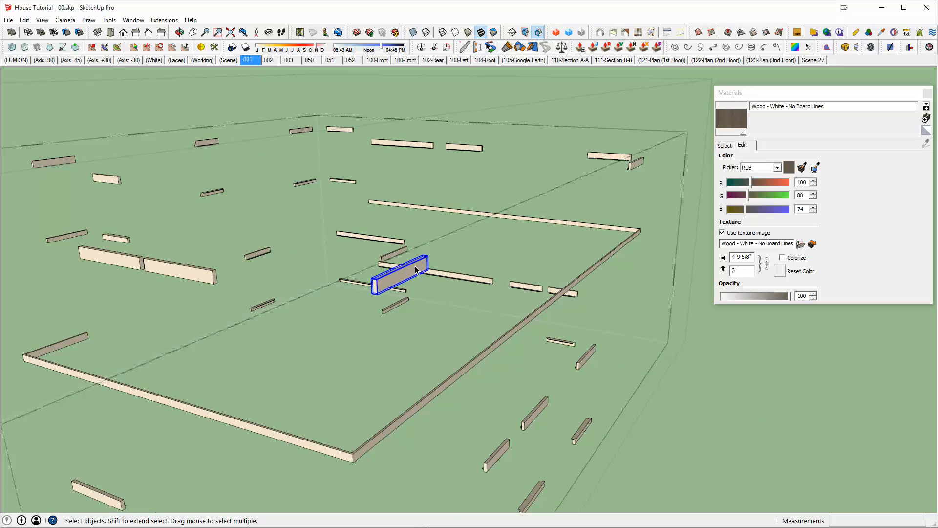
# Leave the trim group, select it, and reopen it for editing.
pyautogui.press('Escape')
pyautogui.click(570, 292)
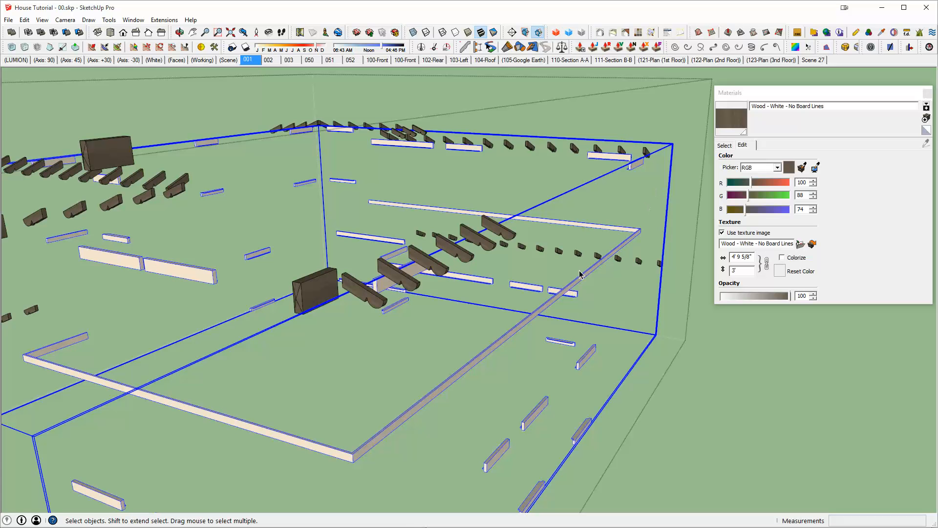
pyautogui.press('Delete')
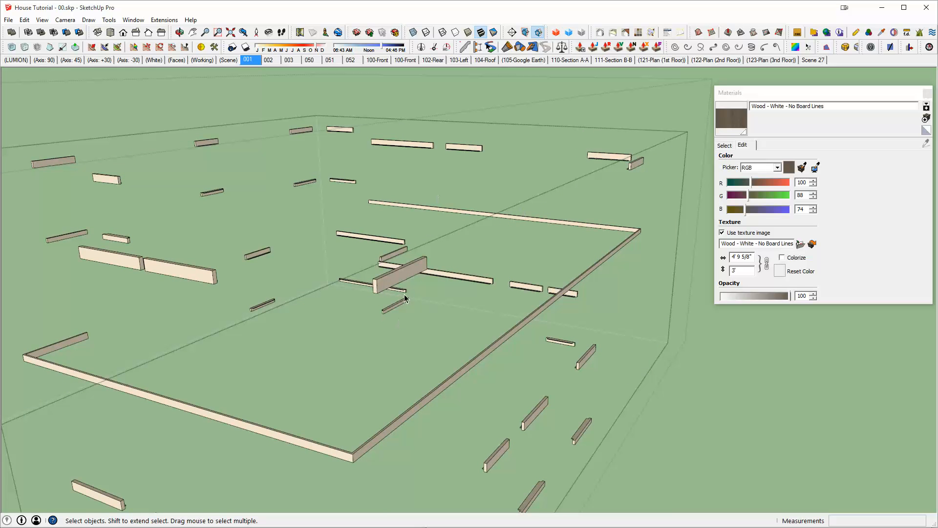
# Select the pasted board in the trim group and inspect it from several sides.
pyautogui.click(396, 286)
pyautogui.scroll(2, 393, 286)
pyautogui.scroll(-1, 393, 286)
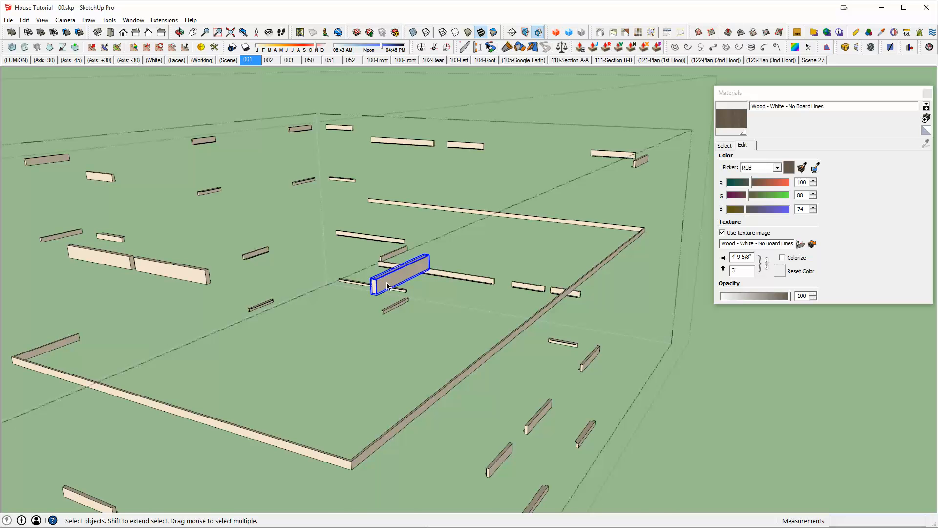
pyautogui.scroll(2, 386, 282)
pyautogui.moveTo(386, 282); pyautogui.dragTo(450, 331, button='middle')
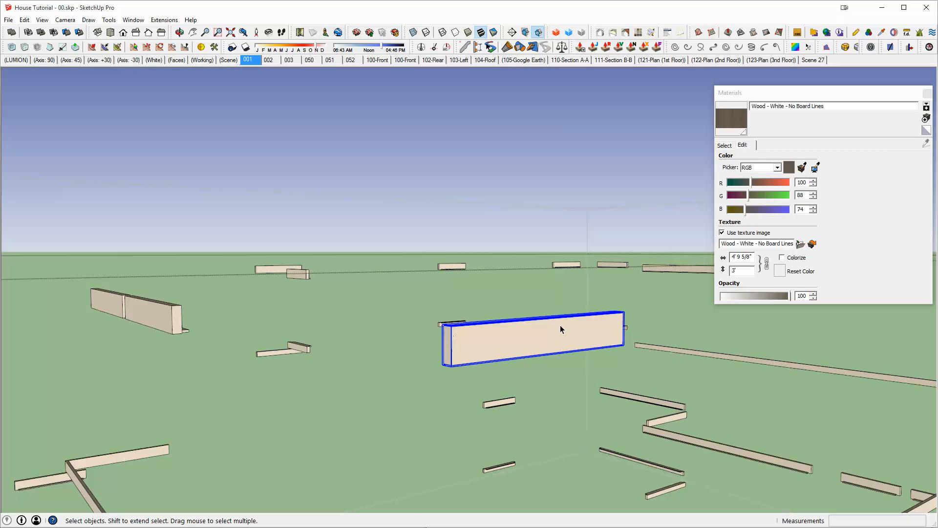
pyautogui.moveTo(560, 325)
pyautogui.mouseDown(button='middle')
pyautogui.moveTo(609, 354)
pyautogui.moveTo(553, 340)
pyautogui.mouseUp(button='middle')
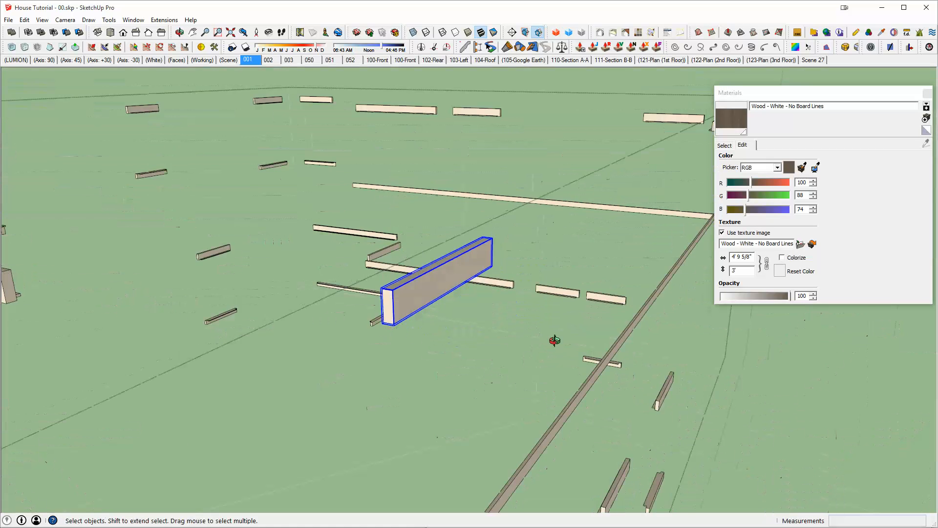
# Paste a copy of the board outside the trim group beside the long trim band, inspect it, and delete it.
pyautogui.hotkey('ctrl', 'z')
pyautogui.moveTo(506, 315); pyautogui.dragTo(462, 310, button='middle')
pyautogui.hotkey('ctrl', 'v')
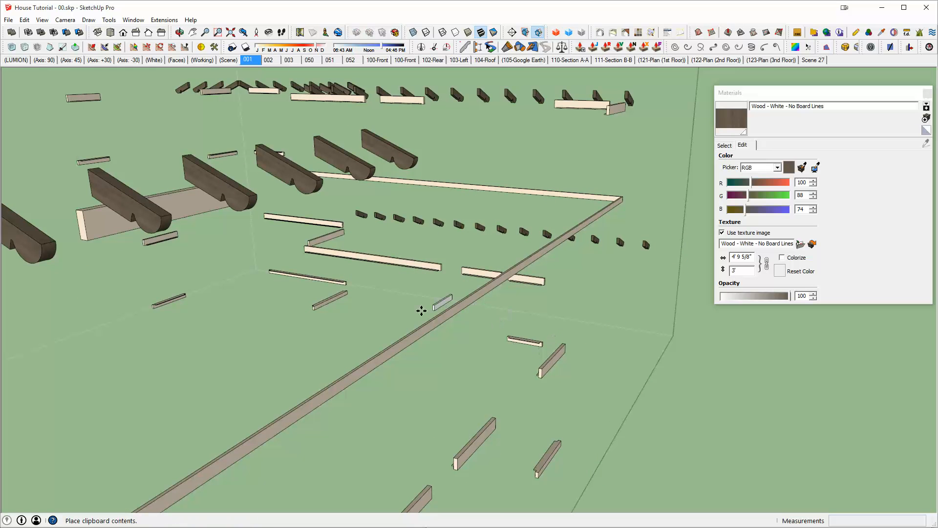
pyautogui.click(420, 309)
pyautogui.scroll(3, 421, 311)
pyautogui.scroll(1, 421, 311)
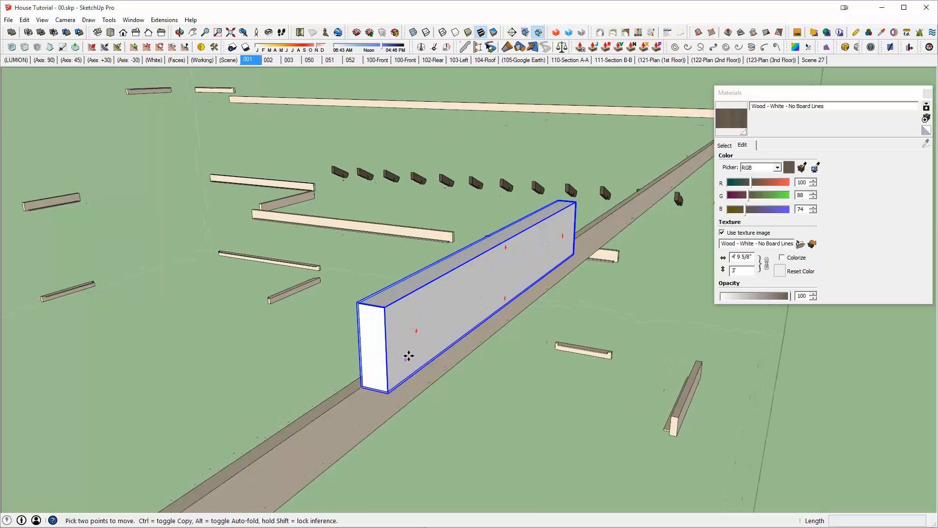
pyautogui.moveTo(421, 311); pyautogui.dragTo(471, 269, button='middle')
pyautogui.press('space')
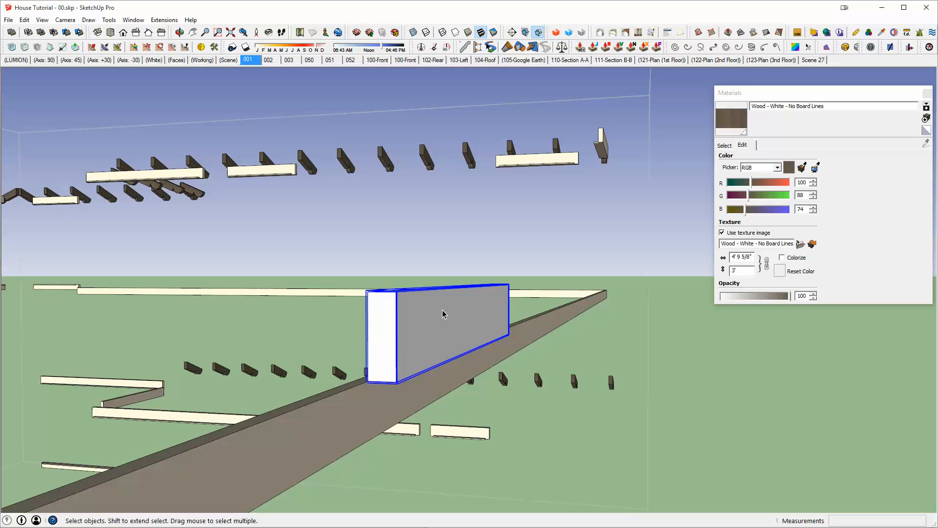
pyautogui.moveTo(441, 312); pyautogui.dragTo(392, 352, button='middle')
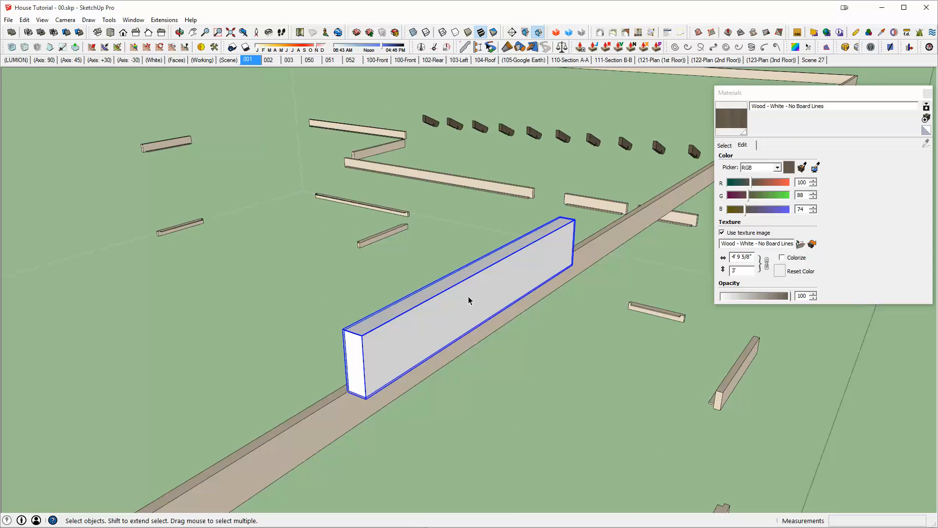
pyautogui.scroll(-3, 468, 297)
pyautogui.press('Delete')
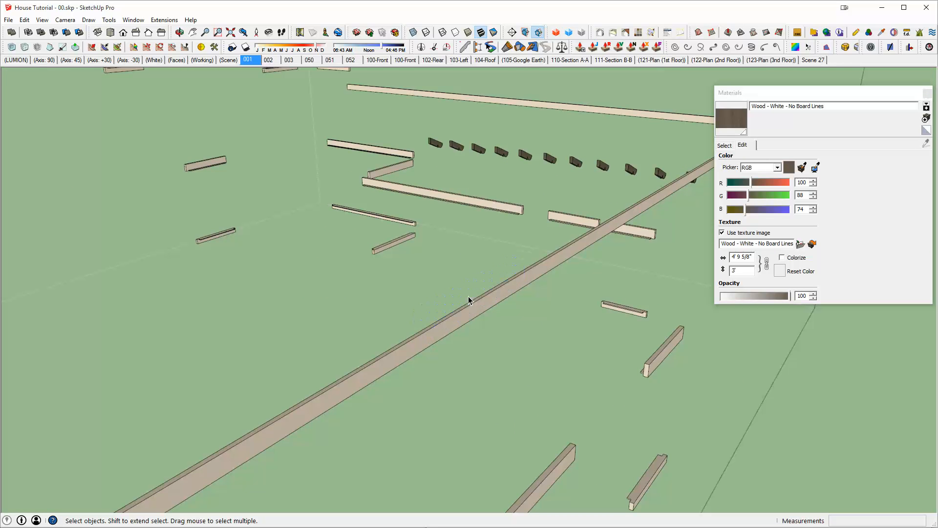
# Leave the group containing the trims and brackets to return to the full house model.
pyautogui.scroll(-5, 468, 297)
pyautogui.moveTo(305, 237); pyautogui.dragTo(363, 333, button='middle')
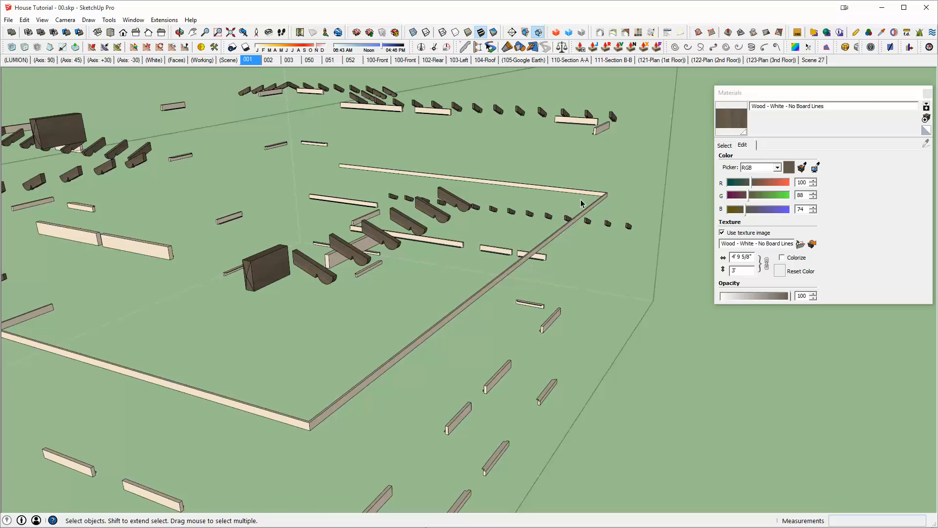
pyautogui.scroll(-4, 552, 249)
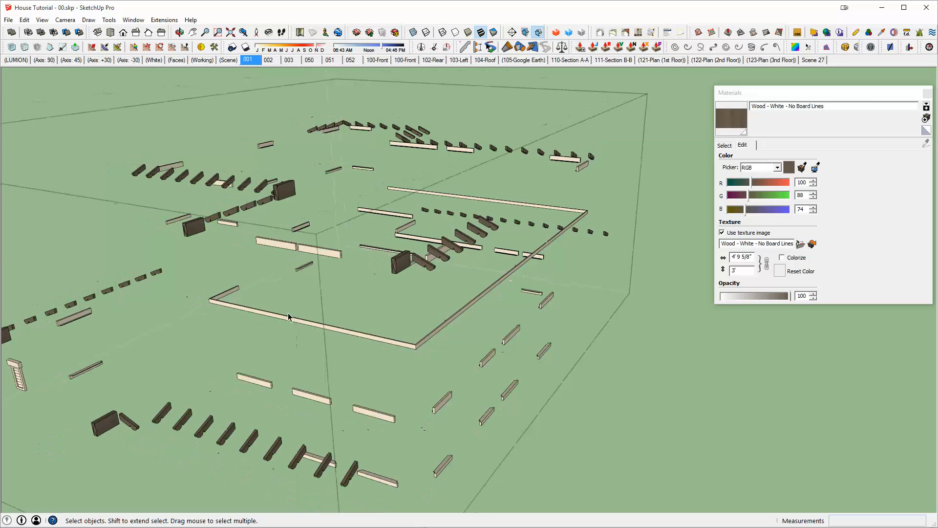
pyautogui.moveTo(240, 311); pyautogui.dragTo(282, 236, button='middle')
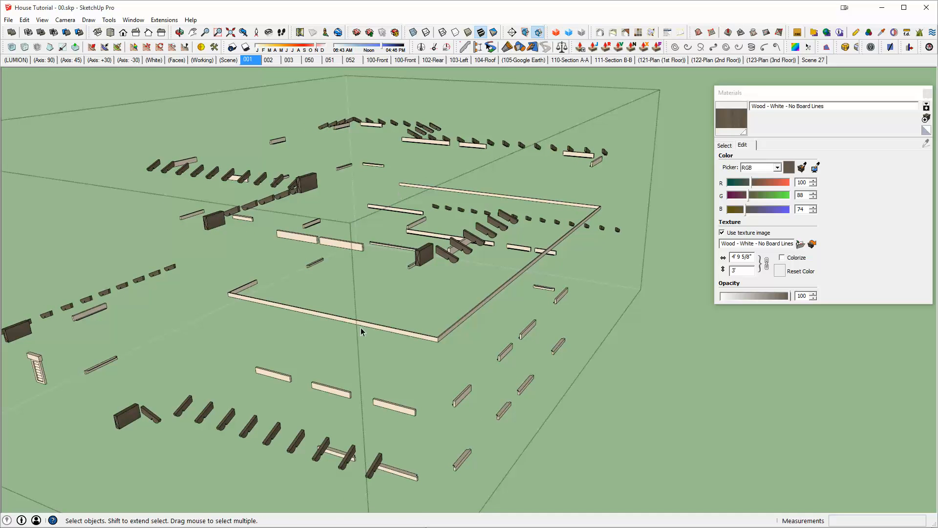
pyautogui.click(342, 245)
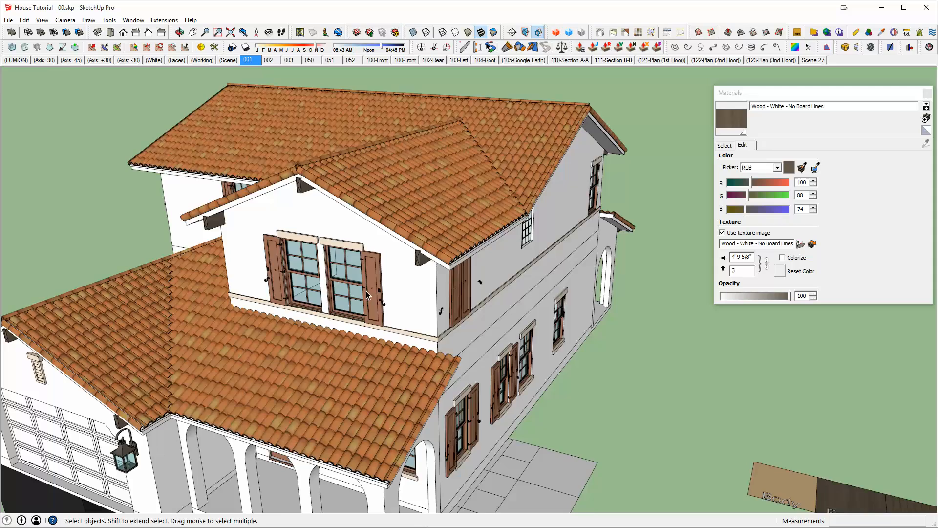
# Sample the wood board texture from the Soffit swatch in the colour palette.
pyautogui.moveTo(439, 230); pyautogui.dragTo(442, 307, button='middle')
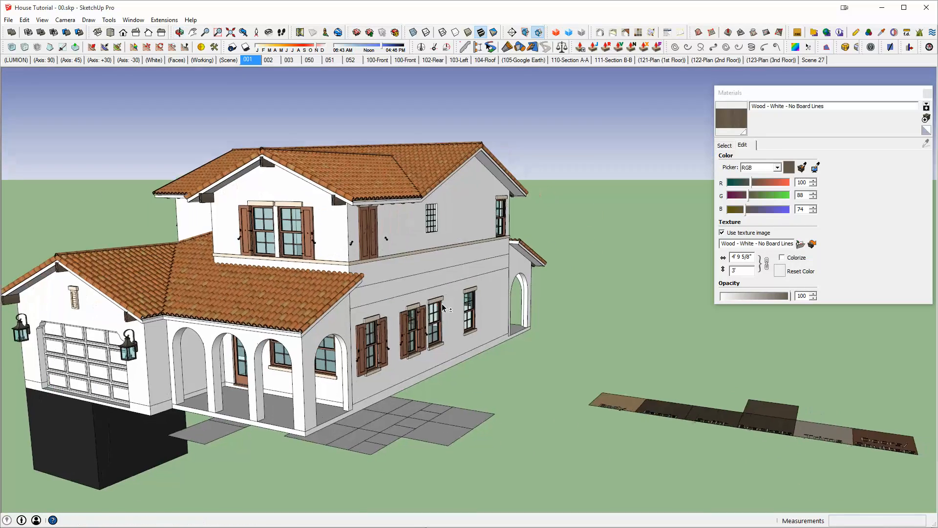
pyautogui.keyDown('shift'); pyautogui.moveTo(770, 432); pyautogui.dragTo(634, 484, button='middle'); pyautogui.keyUp('shift')
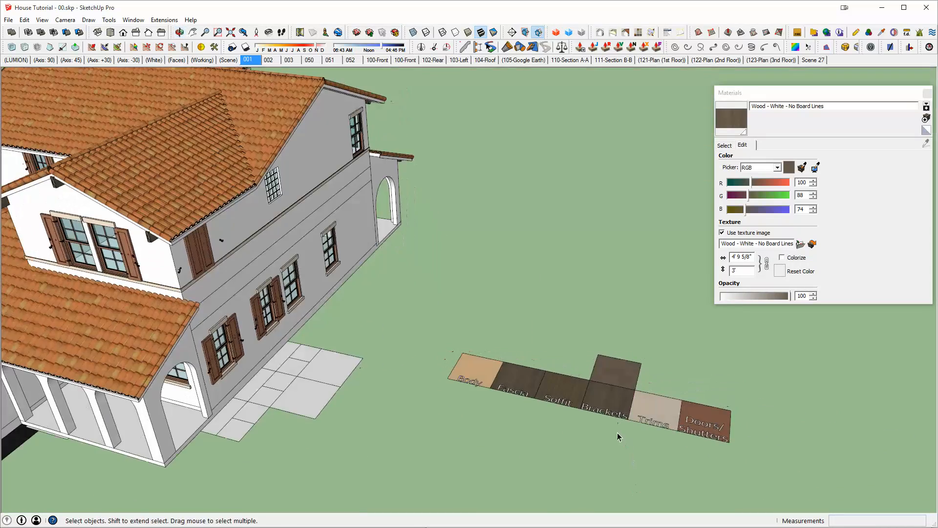
pyautogui.scroll(3, 613, 403)
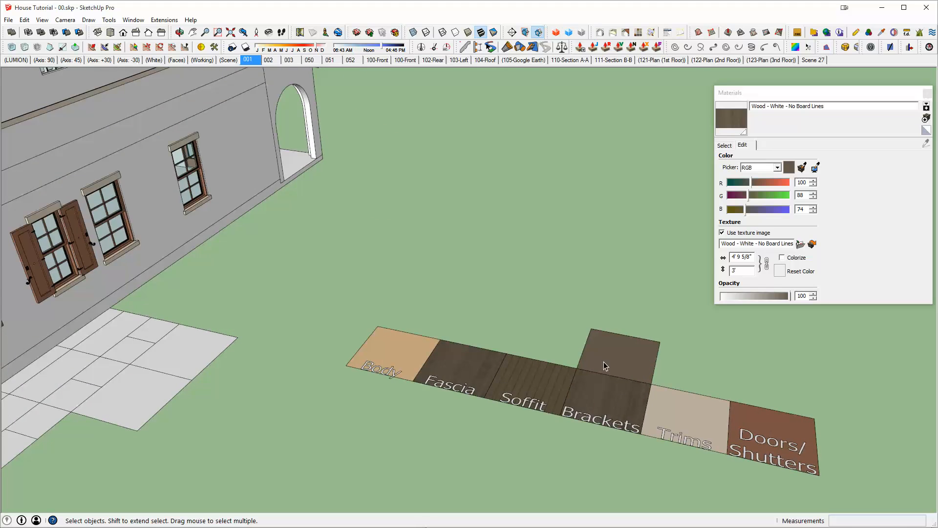
pyautogui.scroll(-2, 537, 377)
pyautogui.press('b')
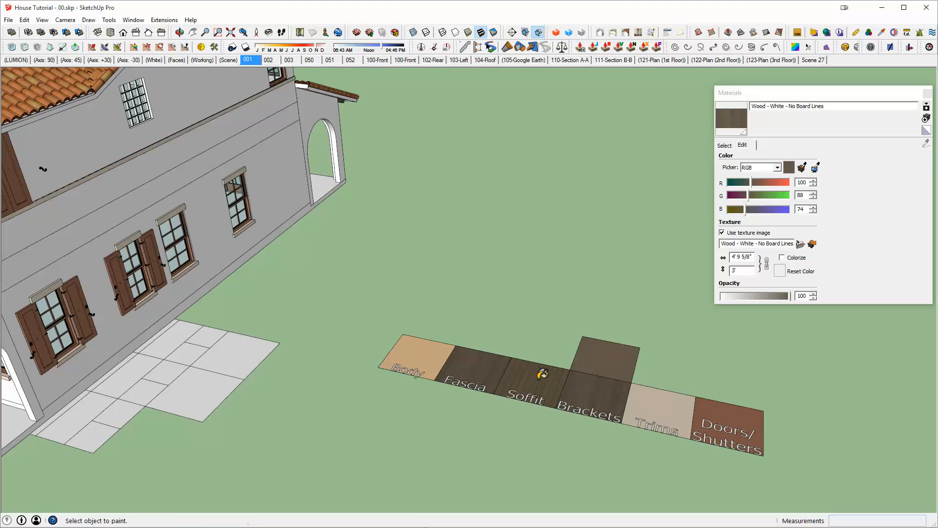
pyautogui.press('alt')
pyautogui.keyDown('alt'); pyautogui.click(539, 379); pyautogui.keyUp('alt')
# Open the nested eaves group under the roof for editing and select all of its connected geometry.
pyautogui.moveTo(400, 298); pyautogui.dragTo(626, 264, button='middle')
pyautogui.press('space')
pyautogui.scroll(1, 268, 279)
pyautogui.moveTo(268, 279); pyautogui.dragTo(562, 246, button='middle')
pyautogui.doubleClick(556, 247)
pyautogui.doubleClick(555, 247)
pyautogui.tripleClick(555, 247)
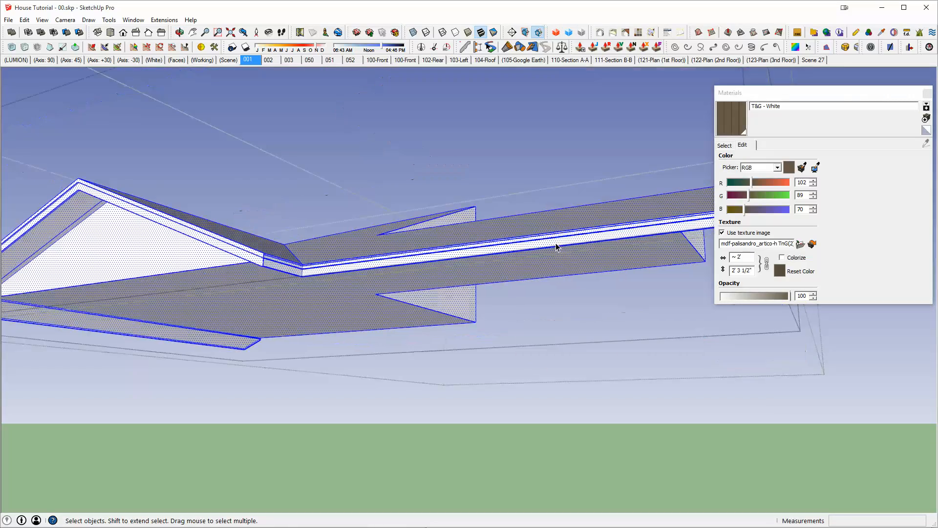
# Select the soffit underside face along the eave and paint it with the T&G - White texture.
pyautogui.keyDown('shift'); pyautogui.moveTo(350, 268); pyautogui.dragTo(476, 268, button='middle'); pyautogui.keyUp('shift')
pyautogui.moveTo(476, 269); pyautogui.dragTo(481, 205, button='middle')
pyautogui.scroll(2, 291, 268)
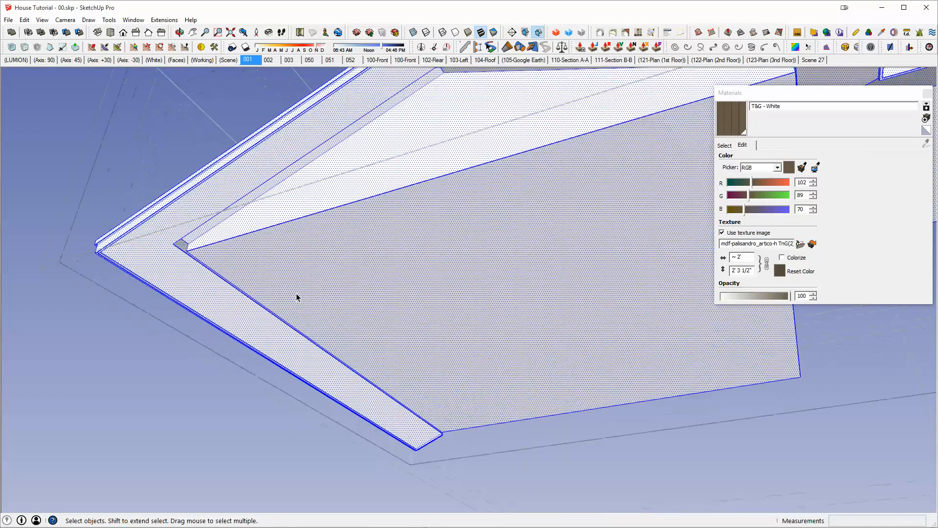
pyautogui.moveTo(296, 293); pyautogui.dragTo(552, 290, button='middle')
pyautogui.moveTo(268, 342); pyautogui.dragTo(524, 382, button='middle')
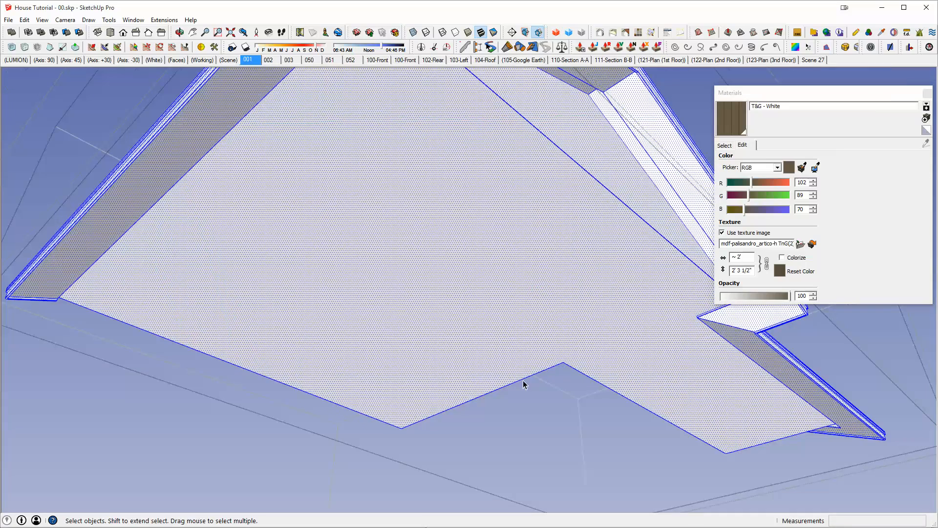
pyautogui.click(113, 217)
pyautogui.press('b')
pyautogui.moveTo(159, 195)
pyautogui.mouseDown(button='middle')
pyautogui.moveTo(356, 365)
pyautogui.moveTo(295, 228)
pyautogui.moveTo(302, 246)
pyautogui.mouseUp(button='middle')
pyautogui.press('space')
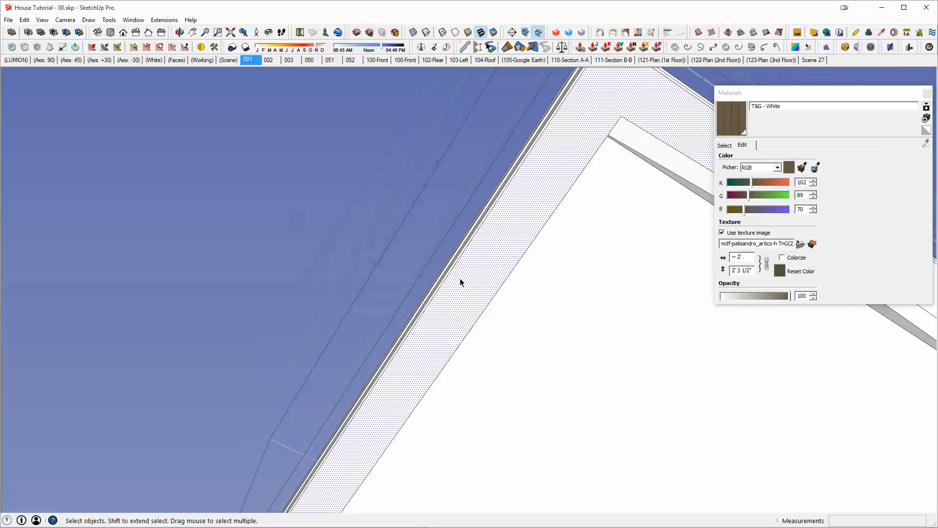
pyautogui.press('b')
pyautogui.click(467, 293)
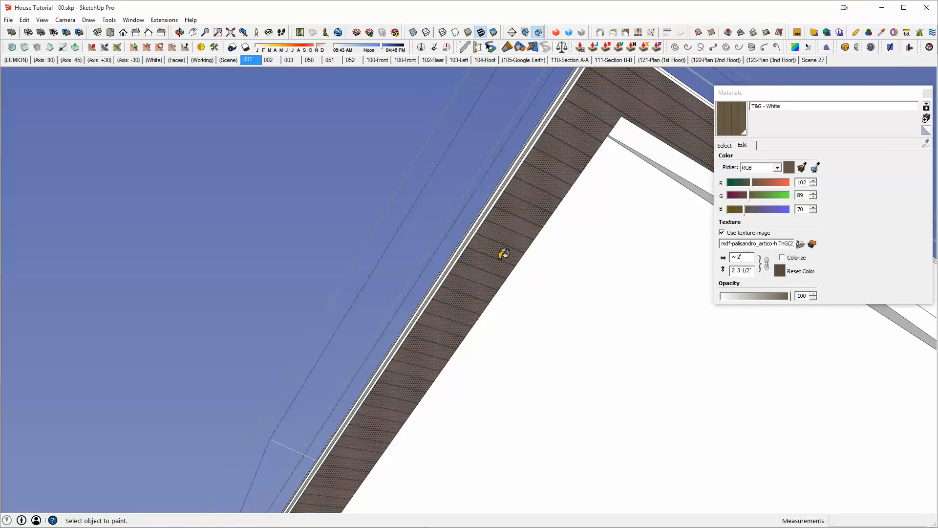
pyautogui.moveTo(503, 252)
pyautogui.mouseDown(button='middle')
pyautogui.moveTo(463, 308)
pyautogui.moveTo(545, 210)
pyautogui.moveTo(492, 162)
pyautogui.moveTo(667, 201)
pyautogui.mouseUp(button='middle')
pyautogui.scroll(2, 561, 187)
pyautogui.press('l')
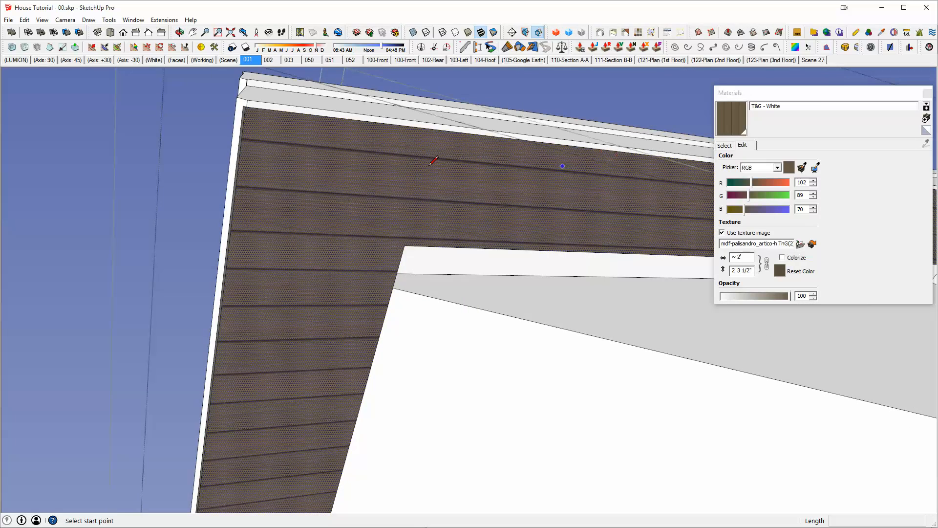
pyautogui.click(404, 245)
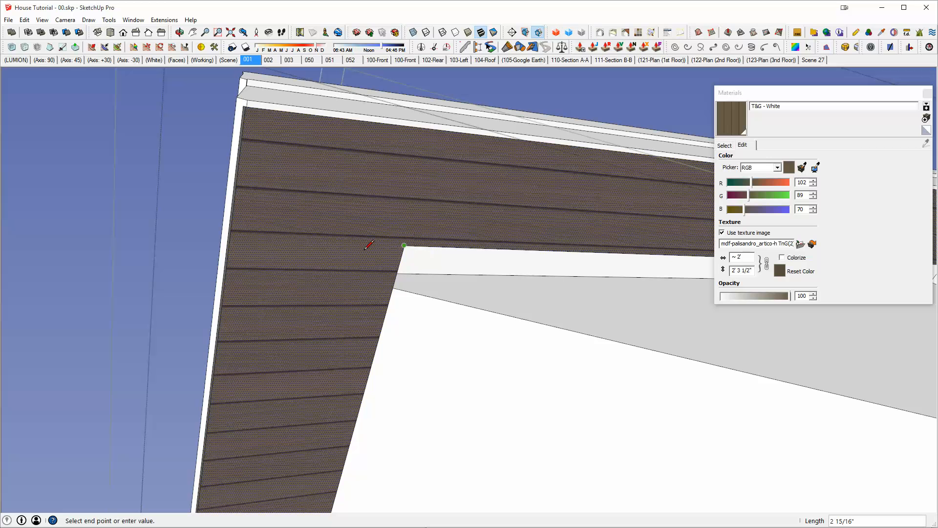
pyautogui.moveTo(349, 242); pyautogui.dragTo(430, 313, button='middle')
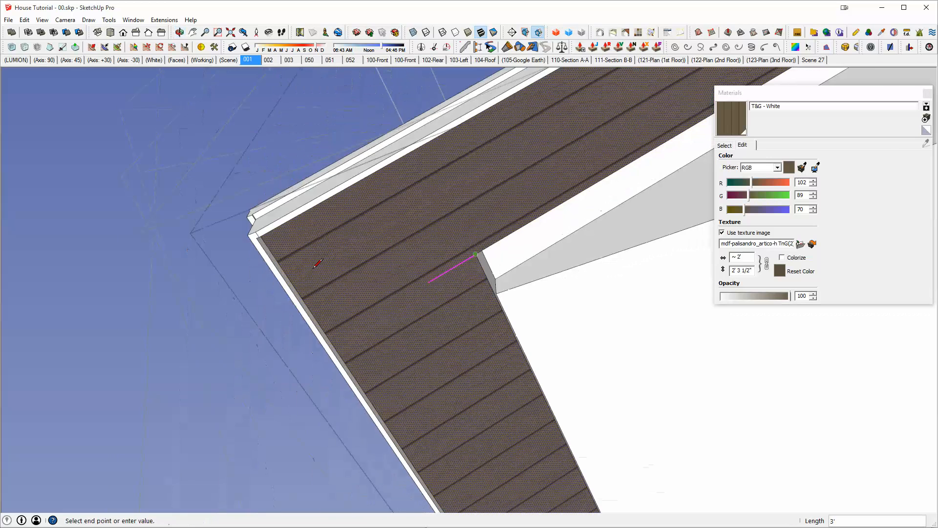
pyautogui.press('space')
# Split the soffit face with a line about 1' 11 5/16" long from its inner corner to the outer edge, parallel to the boards.
pyautogui.moveTo(538, 478); pyautogui.dragTo(511, 435, button='middle')
pyautogui.press('l')
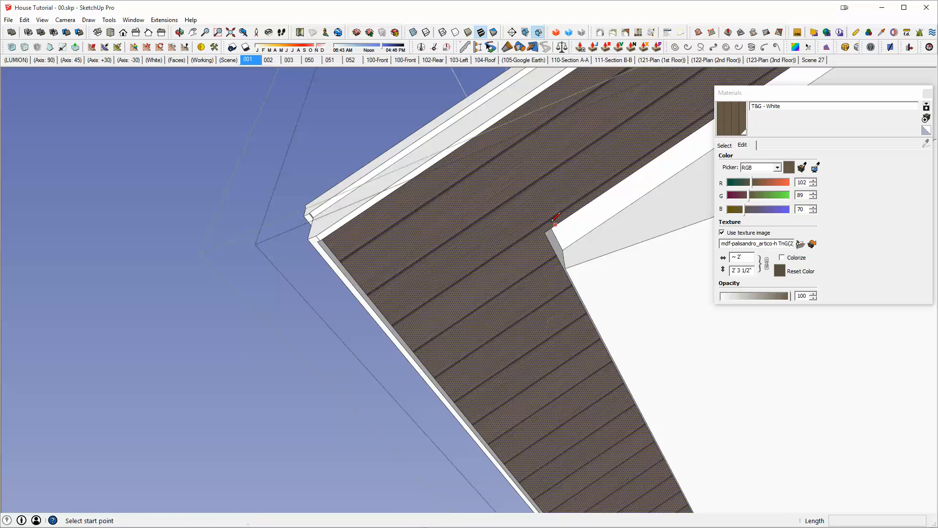
pyautogui.click(544, 232)
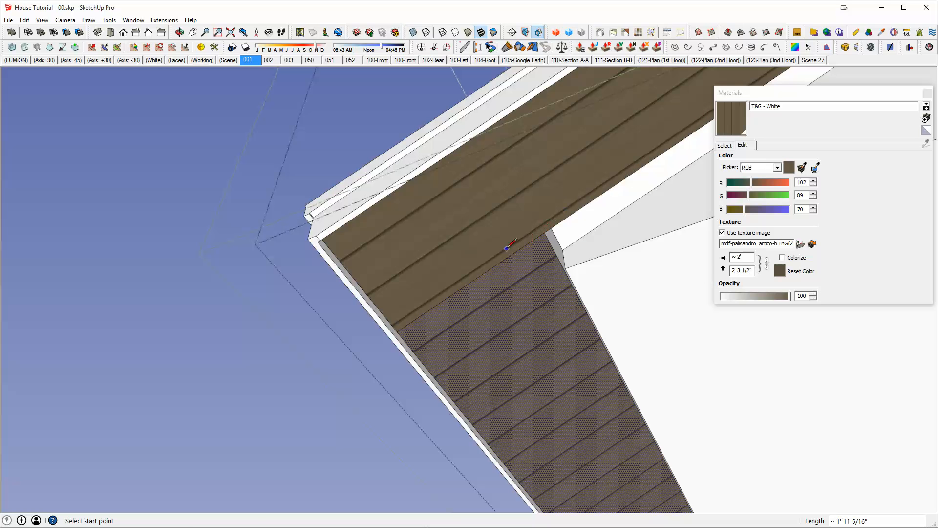
pyautogui.press('space')
# Examine the board direction on the two soffit strips meeting at the corner.
pyautogui.moveTo(521, 189); pyautogui.dragTo(471, 219, button='middle')
pyautogui.moveTo(487, 331); pyautogui.dragTo(485, 264, button='middle')
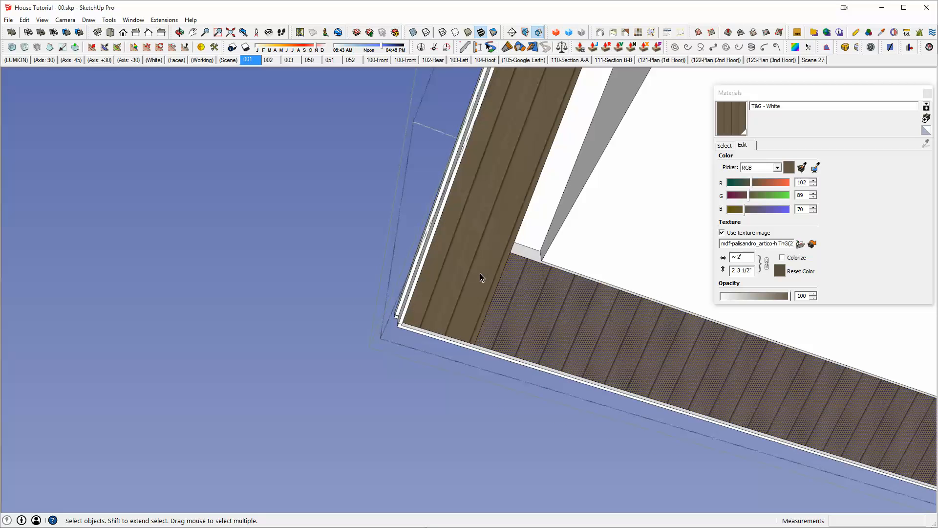
pyautogui.click(467, 270)
pyautogui.moveTo(490, 279); pyautogui.dragTo(385, 184, button='middle')
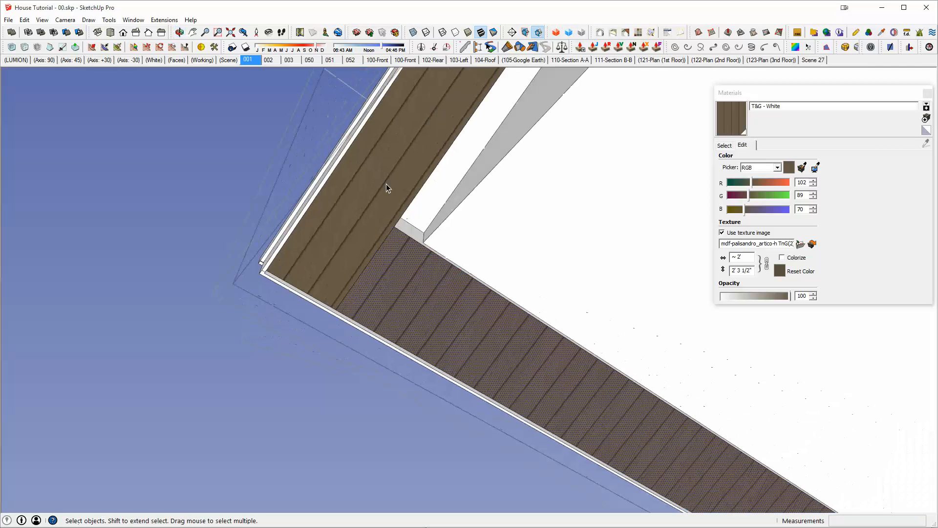
pyautogui.moveTo(487, 330); pyautogui.dragTo(272, 161, button='middle')
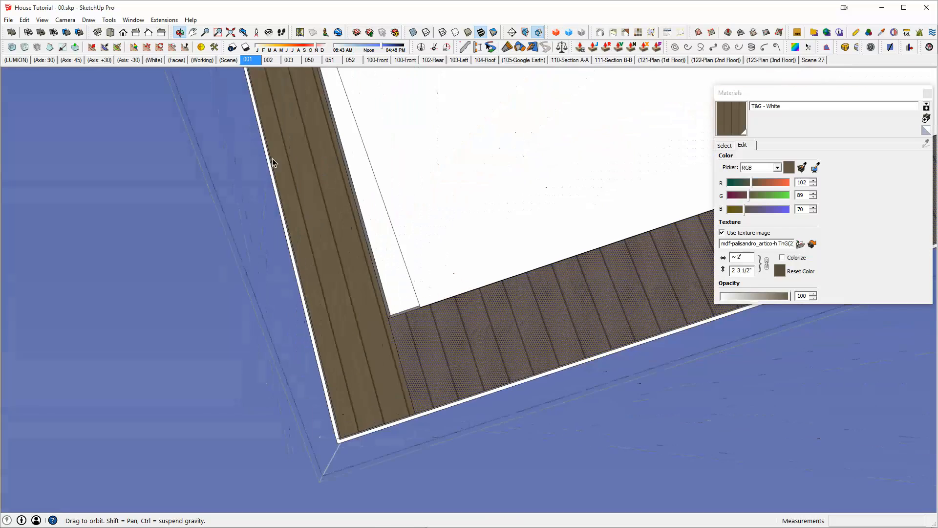
pyautogui.keyDown('shift'); pyautogui.moveTo(541, 333); pyautogui.dragTo(264, 391, button='middle'); pyautogui.keyUp('shift')
pyautogui.scroll(-4, 461, 313)
pyautogui.moveTo(505, 300); pyautogui.dragTo(552, 397, button='middle')
pyautogui.rightClick(531, 271)
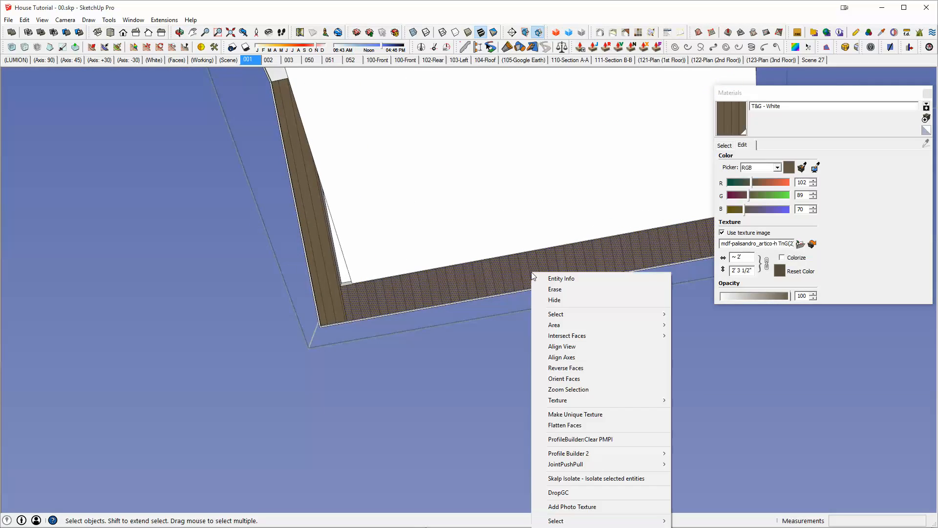
pyautogui.click(496, 272)
pyautogui.scroll(-2, 496, 272)
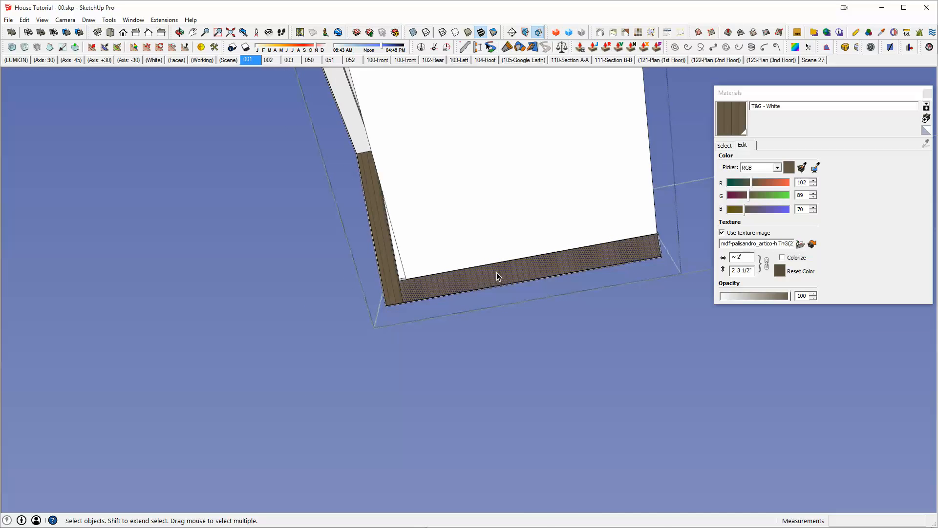
# Try to reposition the board texture on the long soffit strip.
pyautogui.scroll(3, 496, 272)
pyautogui.rightClick(527, 269)
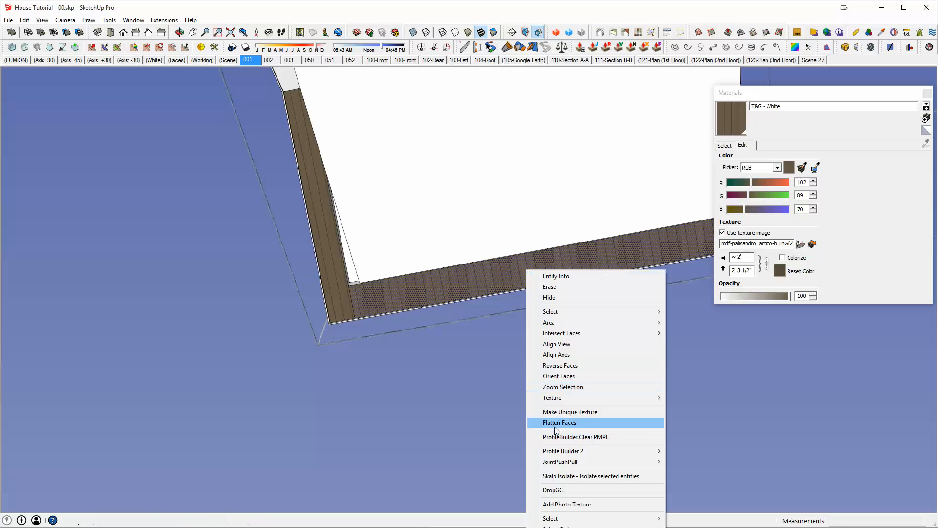
pyautogui.moveTo(560, 399)
pyautogui.click(470, 402)
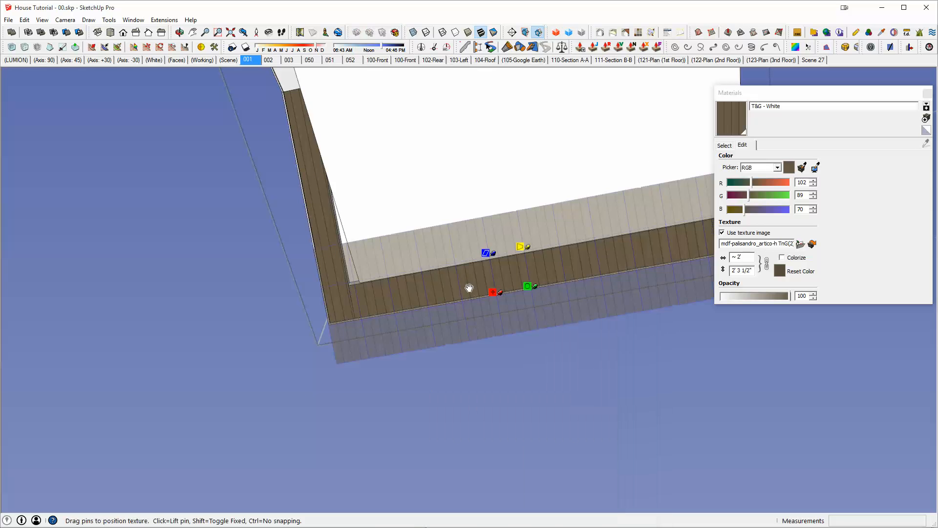
pyautogui.press('Return')
pyautogui.press('Escape')
# Leave the texture positioning and place a copy of the long soffit strip about 11' 9 3/4" outside the roof.
pyautogui.scroll(-2, 502, 277)
pyautogui.doubleClick(503, 277)
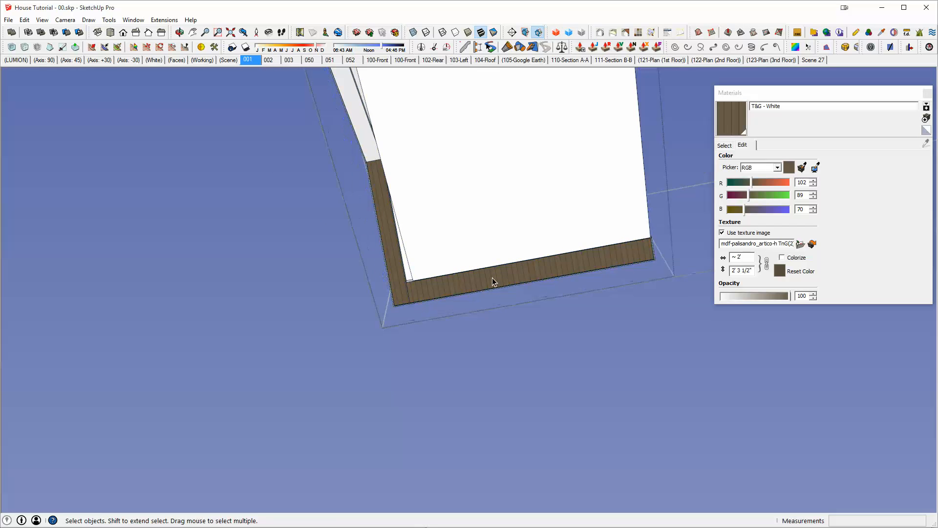
pyautogui.press('m')
pyautogui.click(482, 275)
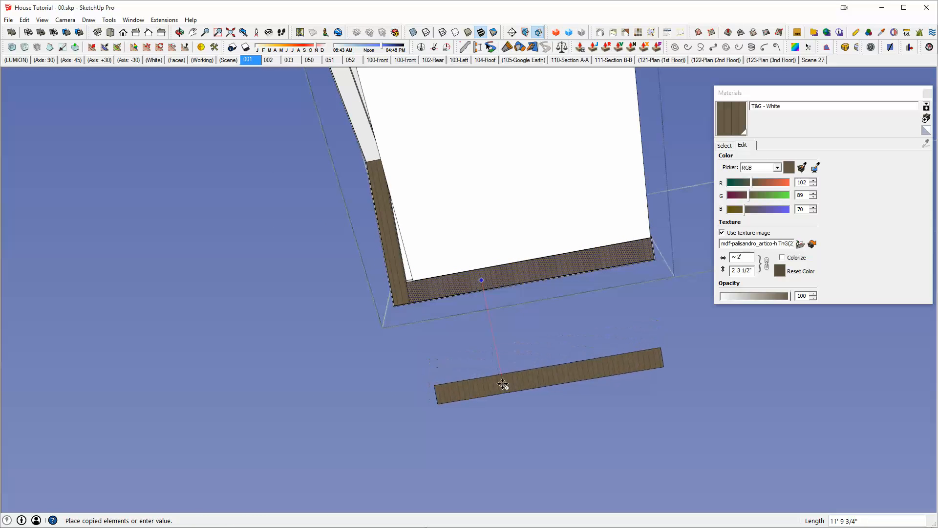
pyautogui.click(574, 381)
# Rotate the copied strip 90 degrees about its middle and move it clear of the roof by about 3' 11 1/2".
pyautogui.press('q')
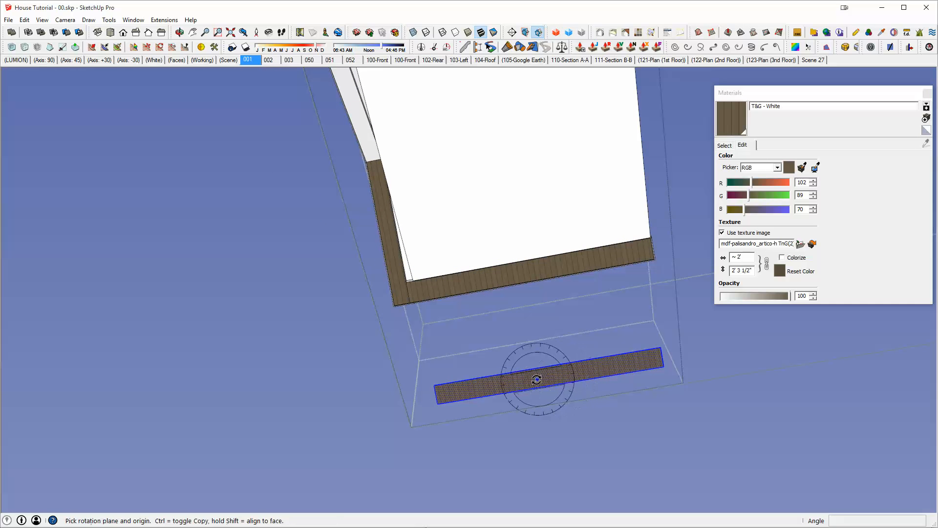
pyautogui.click(591, 370)
pyautogui.click(584, 395)
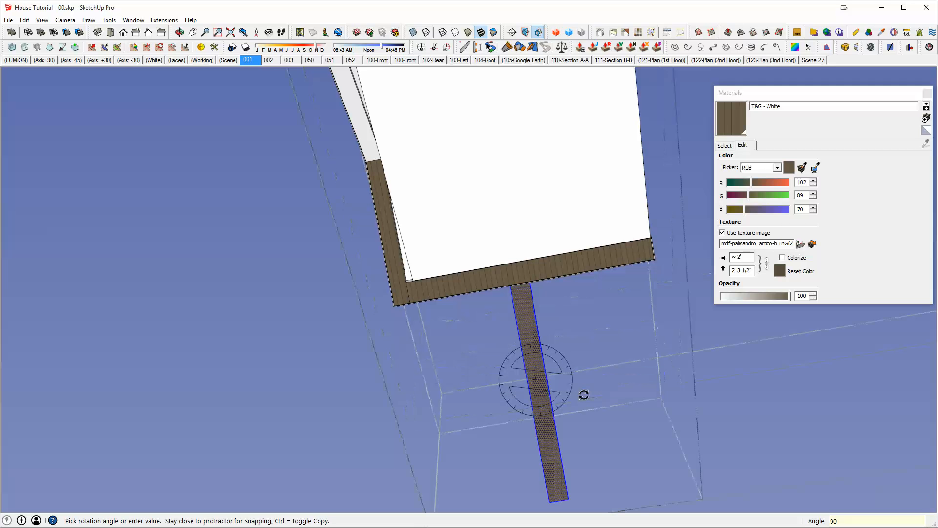
pyautogui.press('m')
pyautogui.click(572, 393)
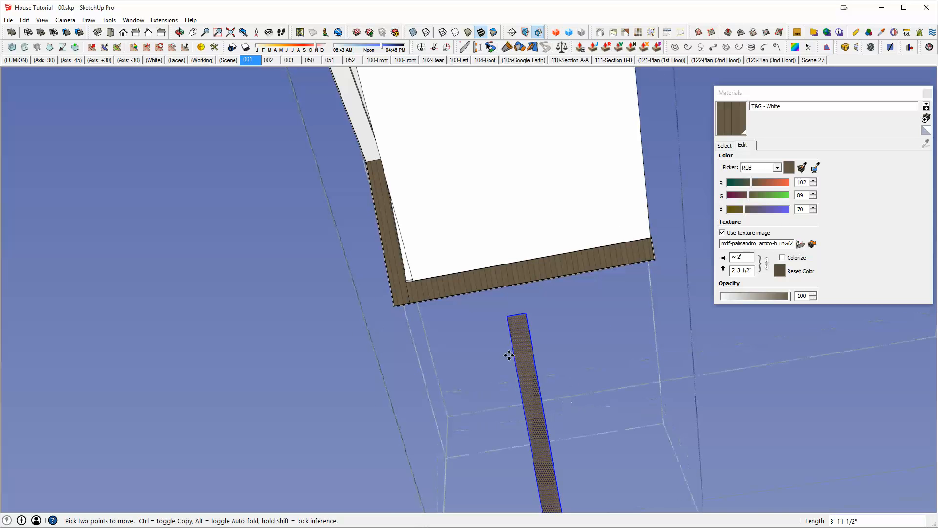
# Apply the rotated board texture sampled from the copy to the long soffit strip and delete the copy.
pyautogui.scroll(2, 509, 355)
pyautogui.press('b')
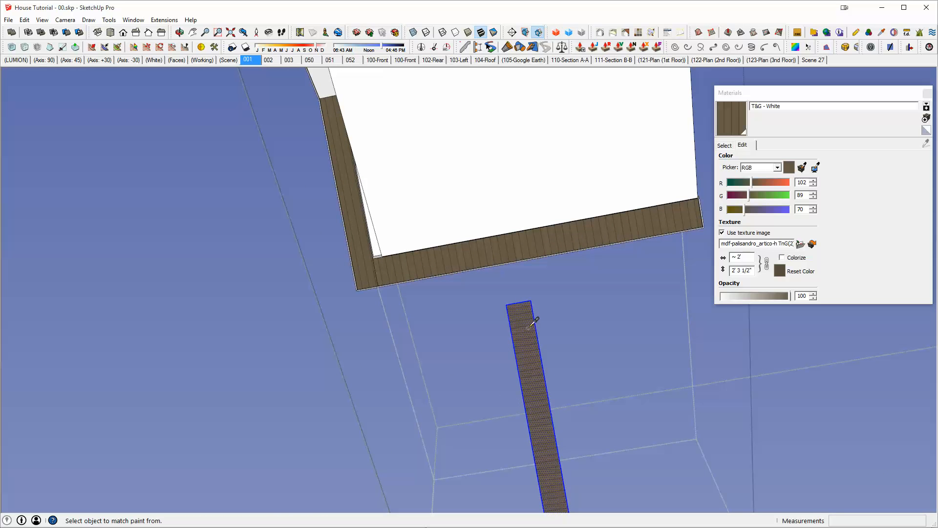
pyautogui.keyDown('alt'); pyautogui.click(530, 349); pyautogui.keyUp('alt')
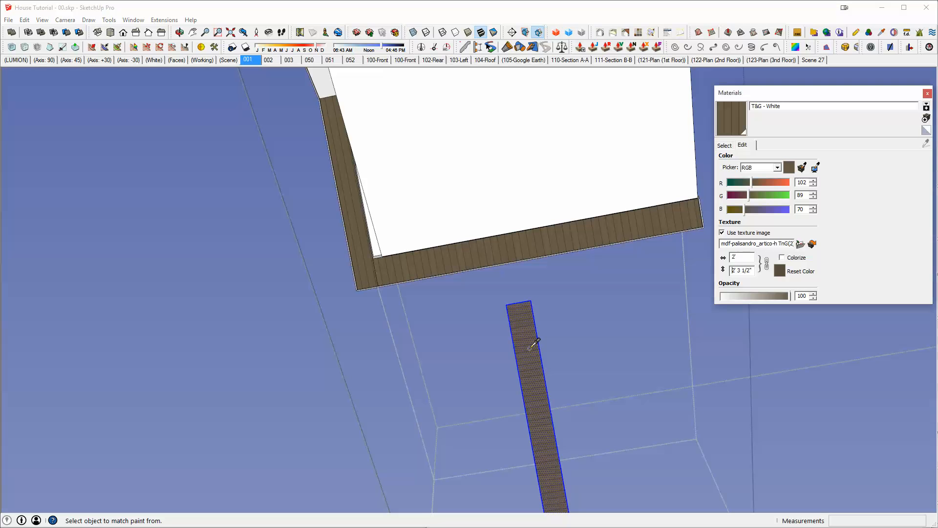
pyautogui.press('space')
pyautogui.click(480, 260)
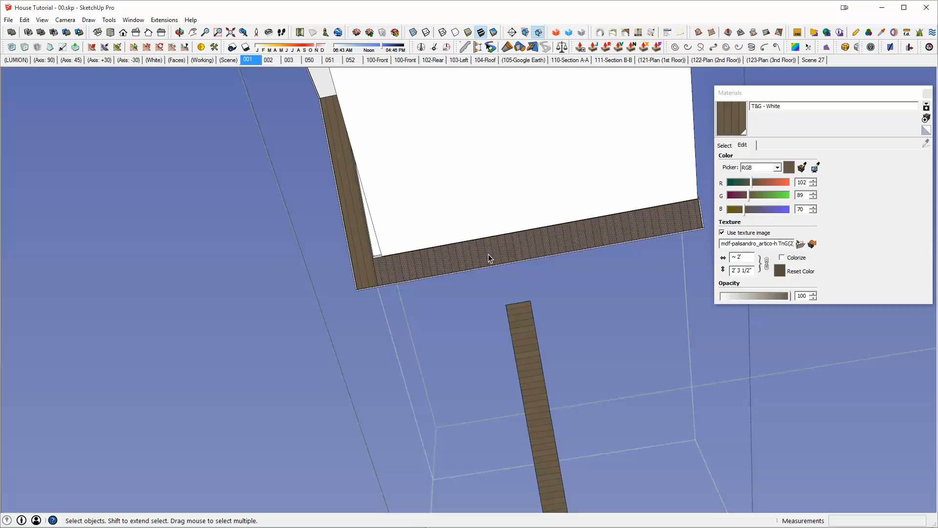
pyautogui.press('Delete')
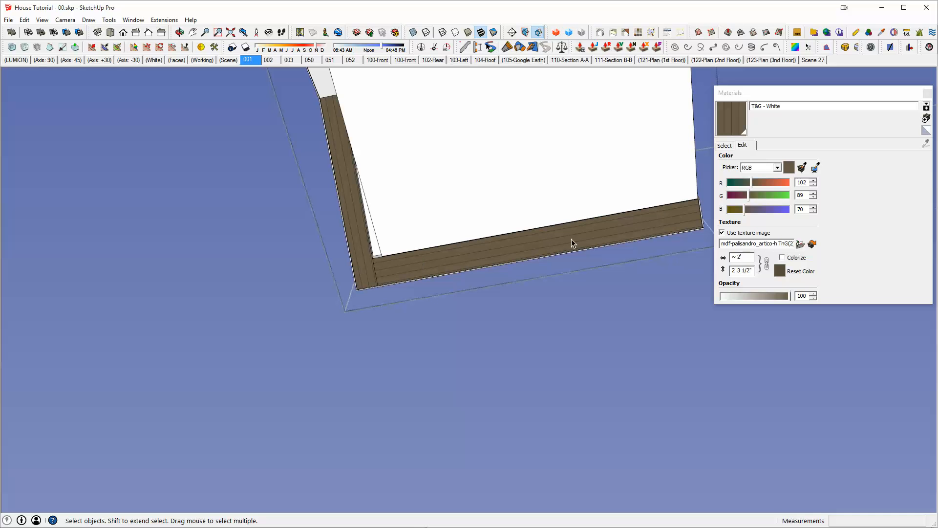
# Split the soffit face at the other roof corner with a line about 1' 10 1/2" long from the inner corner to the outer edge.
pyautogui.moveTo(570, 238); pyautogui.dragTo(415, 274, button='middle')
pyautogui.scroll(-1, 521, 195)
pyautogui.scroll(4, 464, 223)
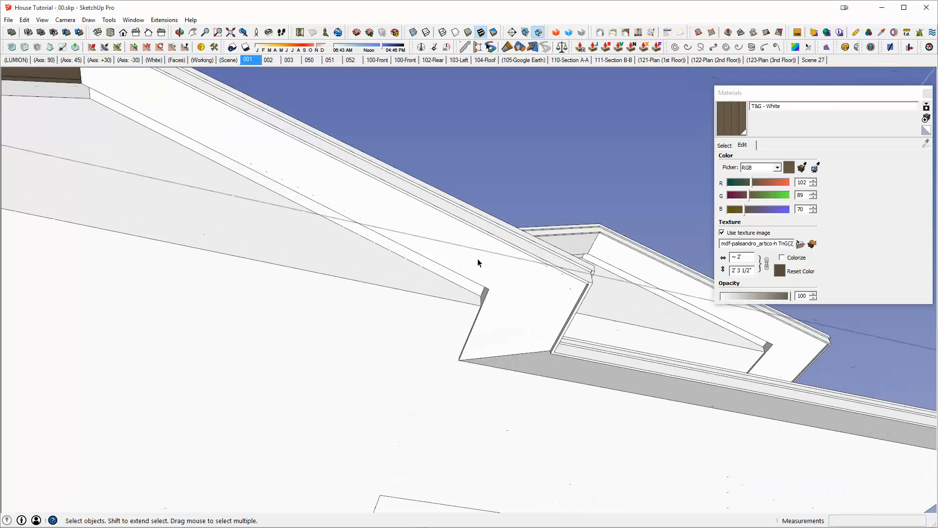
pyautogui.tripleClick(478, 259)
pyautogui.scroll(3, 484, 286)
pyautogui.press('l')
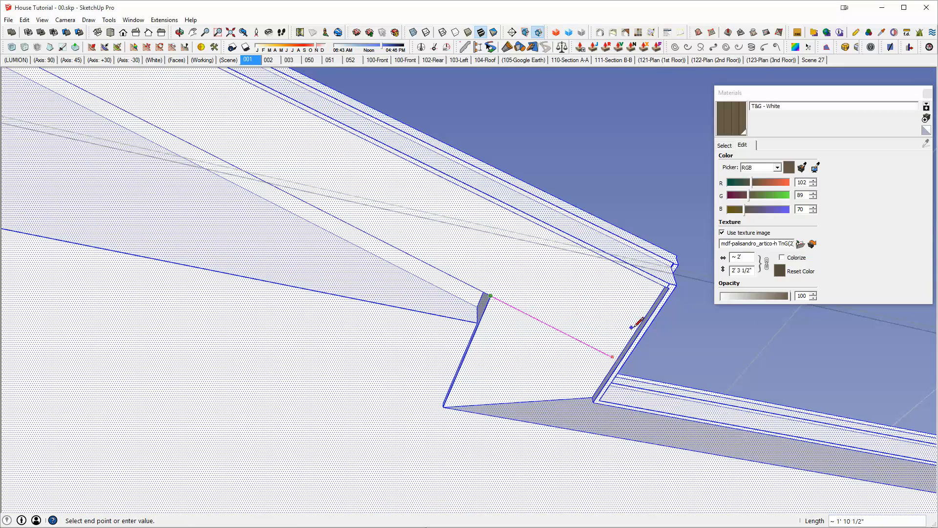
pyautogui.press('Escape')
# Select the painted soffit strip whose boards run lengthwise as the source for matching the texture.
pyautogui.moveTo(640, 322); pyautogui.dragTo(730, 253, button='middle')
pyautogui.press('space')
pyautogui.click(409, 159)
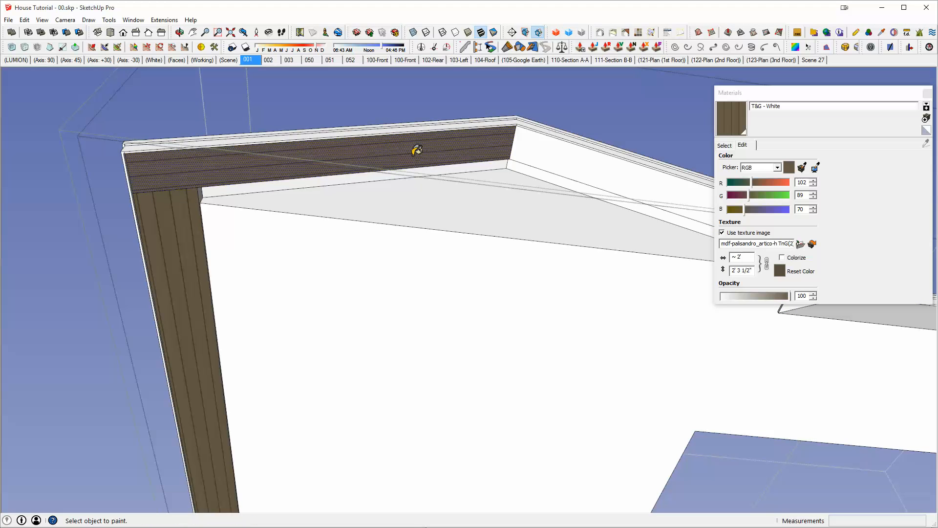
# Paint the sloped soffit strip and the short return face beside it with the T&G - White wood material.
pyautogui.click(589, 164)
pyautogui.moveTo(580, 161); pyautogui.dragTo(361, 189, button='middle')
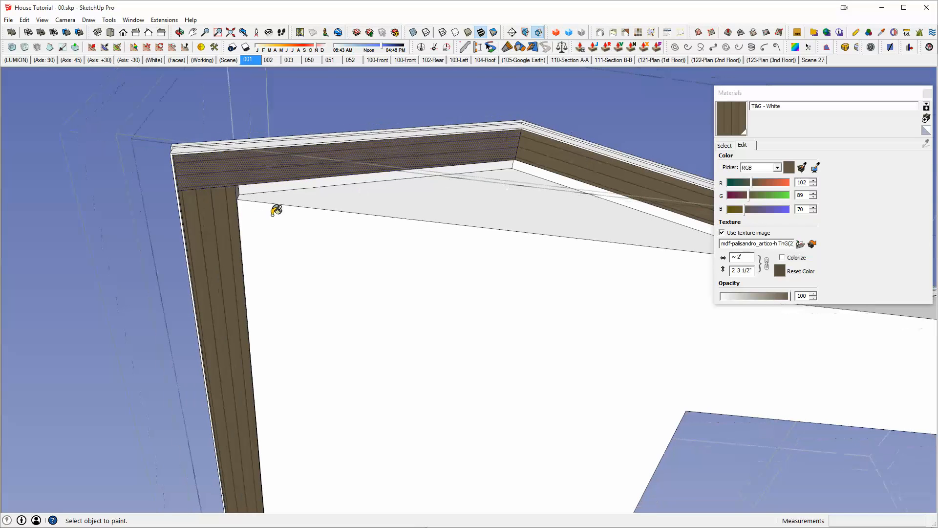
pyautogui.keyDown('alt'); pyautogui.click(227, 227); pyautogui.keyUp('alt')
pyautogui.scroll(-2, 245, 229)
pyautogui.keyDown('shift'); pyautogui.moveTo(637, 283); pyautogui.dragTo(547, 261, button='middle'); pyautogui.keyUp('shift')
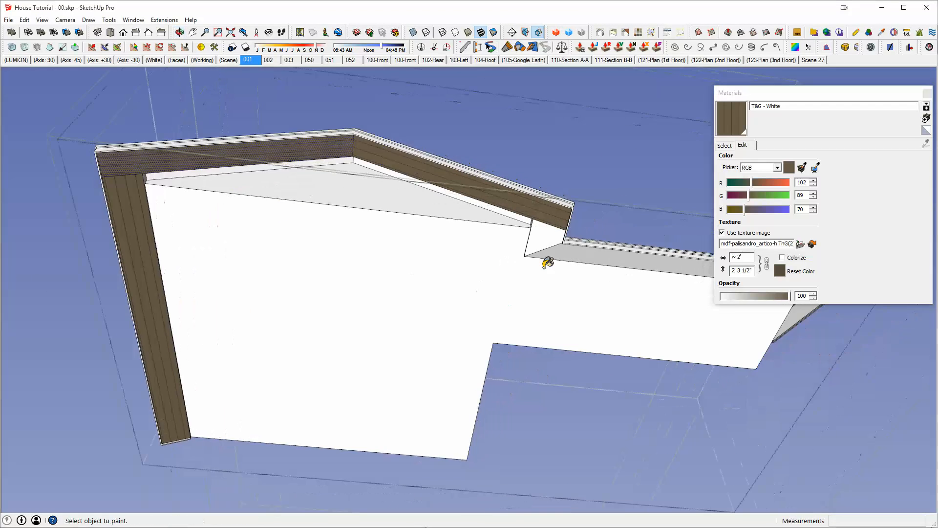
pyautogui.scroll(1, 547, 259)
pyautogui.click(545, 240)
# Draw a line across the soffit corner of the lower roof to separate the end strip from the long strip.
pyautogui.moveTo(585, 236)
pyautogui.keyDown('shift'); pyautogui.mouseDown(button='middle')
pyautogui.moveTo(376, 213)
pyautogui.moveTo(504, 249)
pyautogui.moveTo(651, 203)
pyautogui.moveTo(534, 162)
pyautogui.moveTo(388, 173)
pyautogui.mouseUp(button='middle'); pyautogui.keyUp('shift')
pyautogui.keyDown('alt'); pyautogui.click(328, 177); pyautogui.keyUp('alt')
pyautogui.press('l')
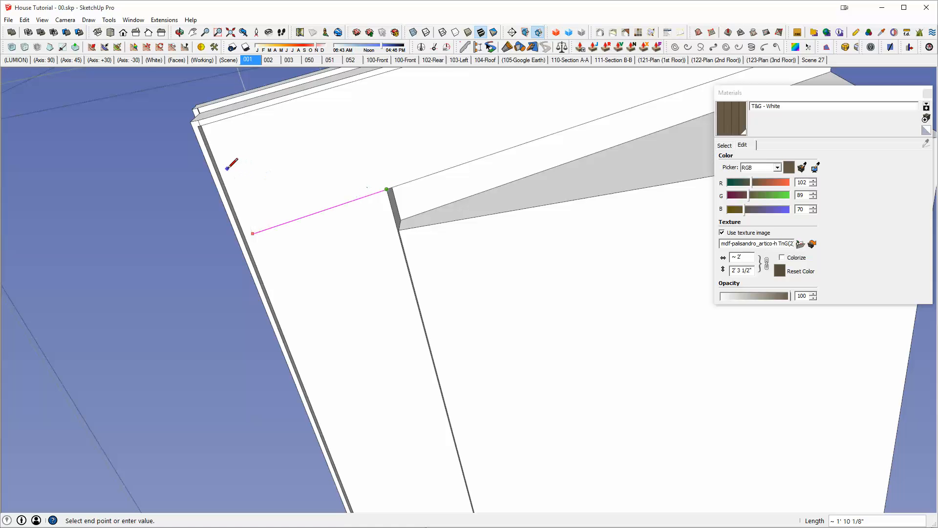
pyautogui.moveTo(227, 170); pyautogui.dragTo(490, 226, button='middle')
# Paint the separated end soffit strip of the lower roof with the sampled T&G - White wood material.
pyautogui.press('b')
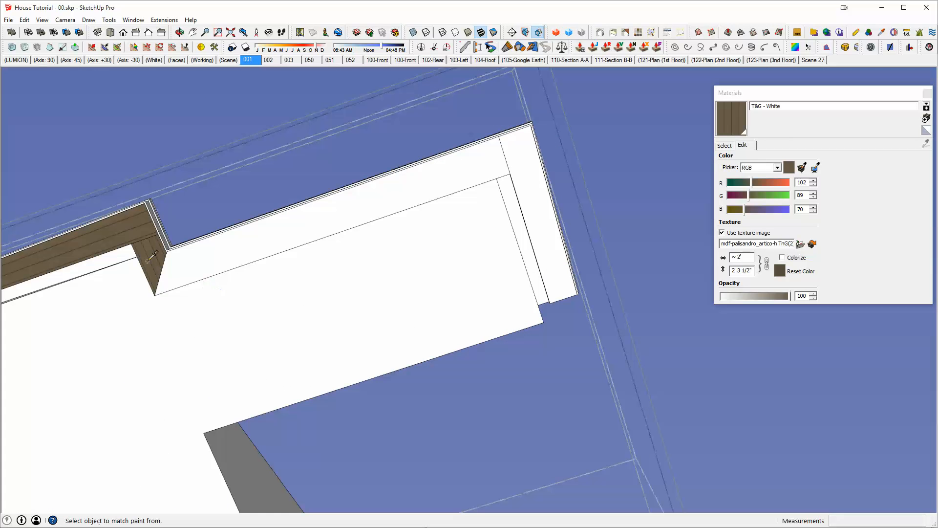
pyautogui.click(520, 164)
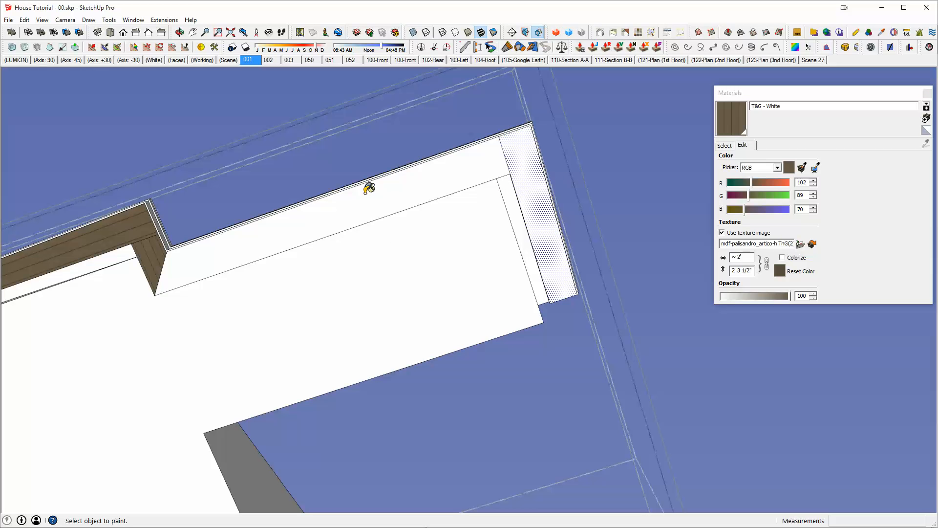
pyautogui.keyDown('alt'); pyautogui.click(153, 247); pyautogui.keyUp('alt')
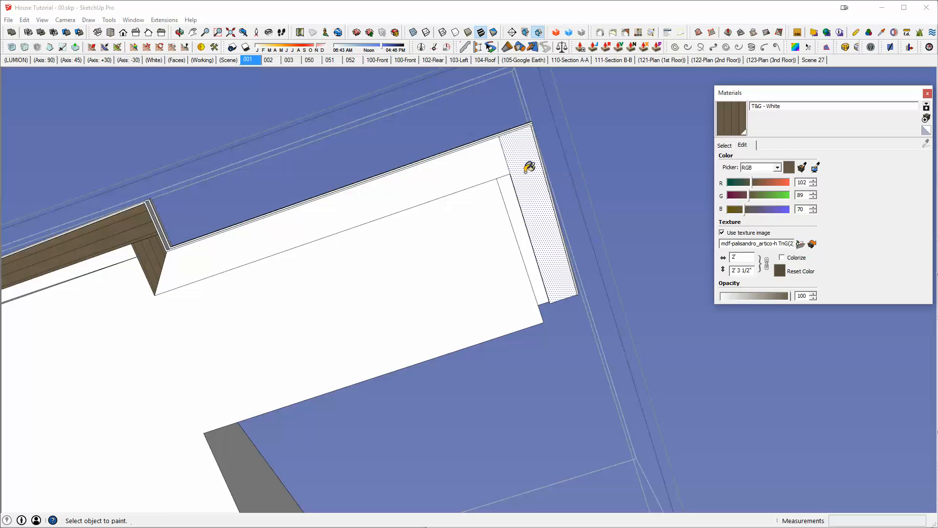
pyautogui.moveTo(477, 203)
pyautogui.mouseDown(button='middle')
pyautogui.moveTo(540, 212)
pyautogui.moveTo(280, 148)
pyautogui.moveTo(319, 124)
pyautogui.moveTo(410, 323)
pyautogui.moveTo(383, 190)
pyautogui.mouseUp(button='middle')
pyautogui.press('space')
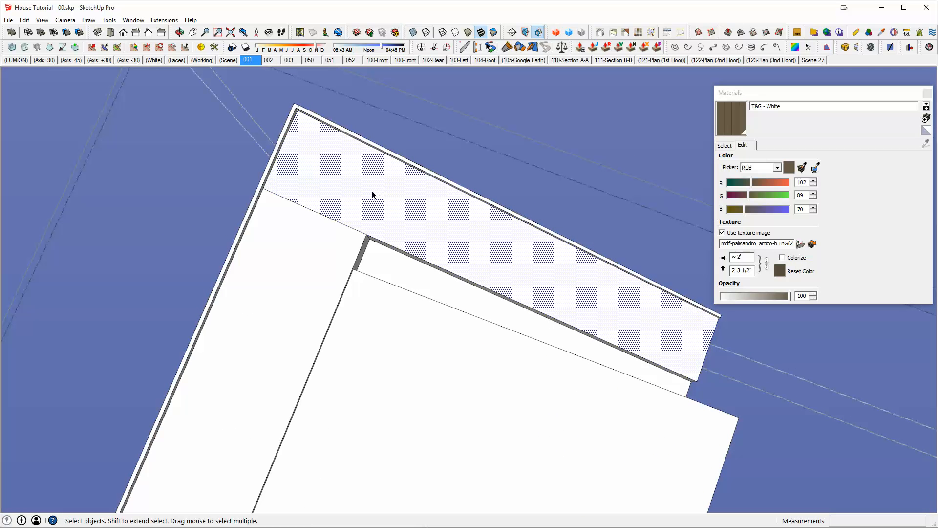
pyautogui.press('b')
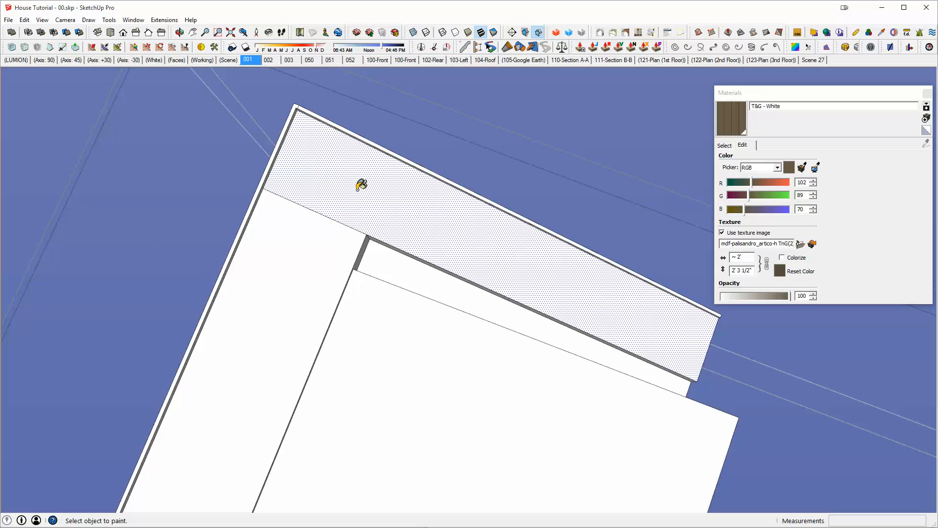
pyautogui.click(358, 188)
pyautogui.press('space')
pyautogui.click(362, 198)
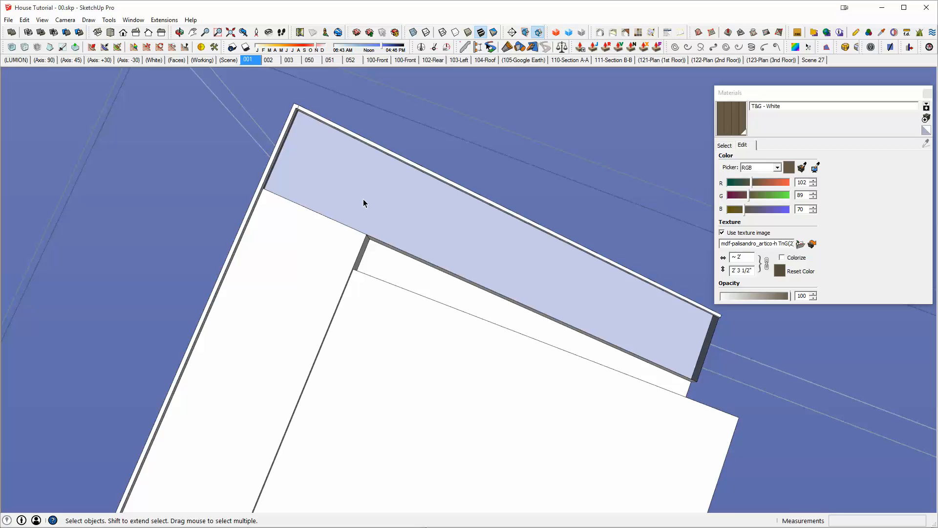
pyautogui.hotkey('ctrl', 't')
pyautogui.press('b')
pyautogui.click(384, 200)
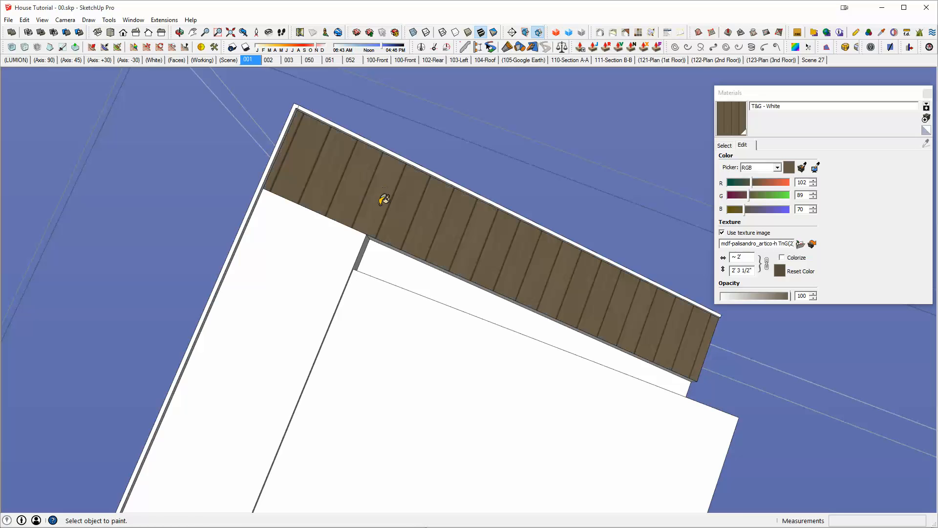
# Try to realign the end strip's planks by repainting it with the texture sampled from the main roof's soffit.
pyautogui.moveTo(384, 200); pyautogui.dragTo(626, 308, button='middle')
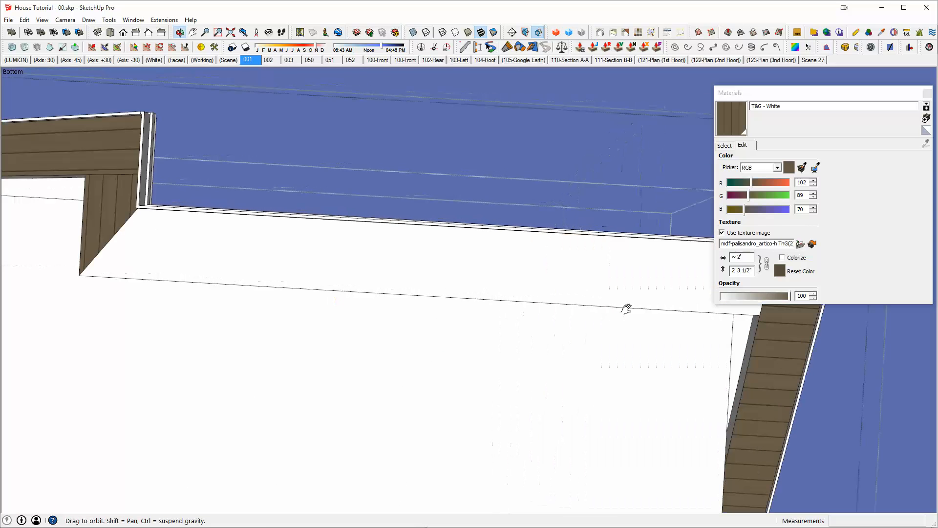
pyautogui.scroll(-5, 421, 276)
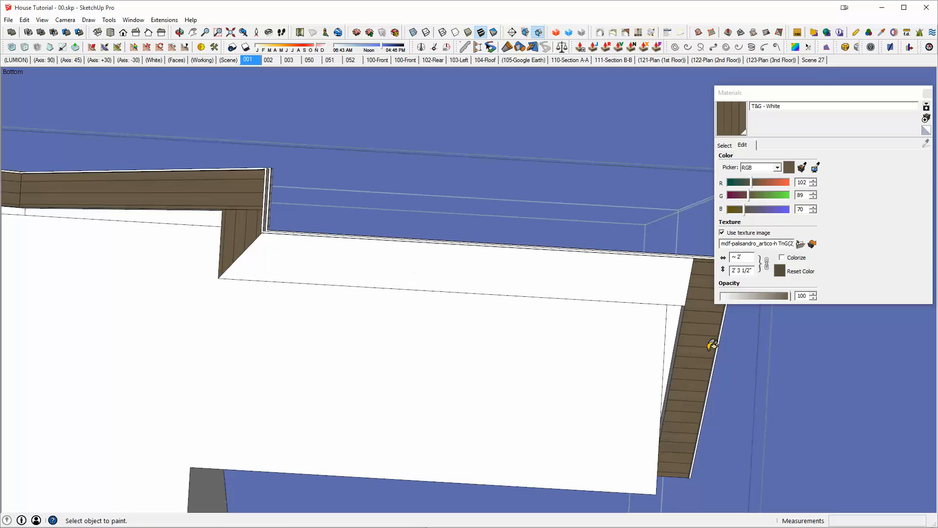
pyautogui.scroll(-2, 702, 335)
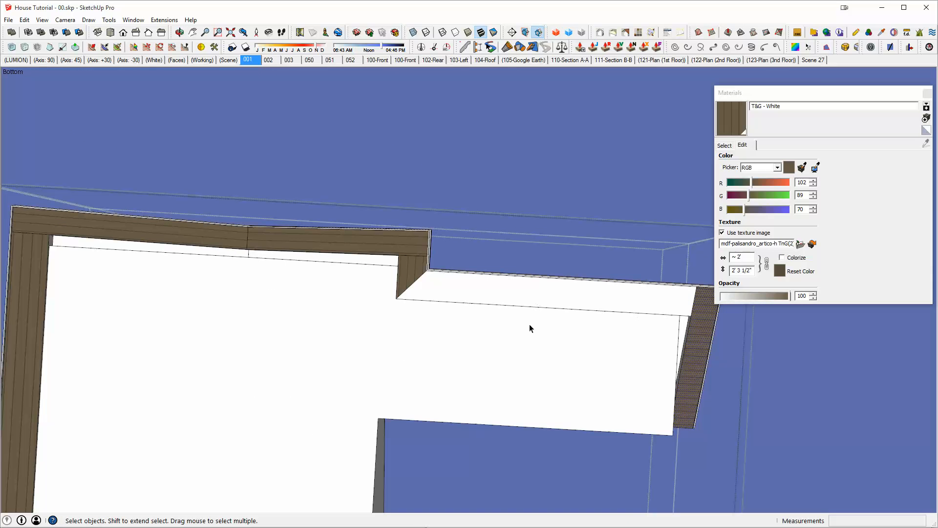
pyautogui.keyDown('alt'); pyautogui.click(48, 280); pyautogui.keyUp('alt')
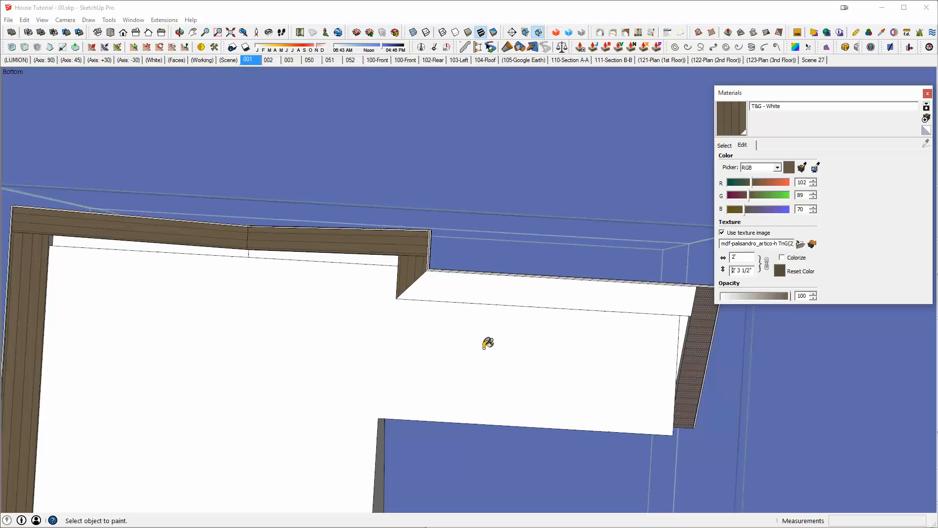
pyautogui.click(697, 332)
pyautogui.scroll(2, 701, 328)
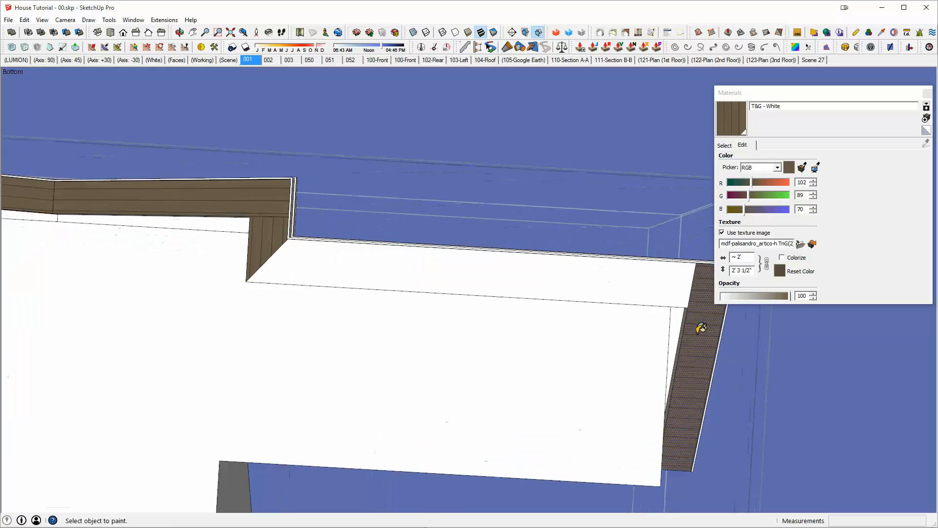
# Copy the painted end strip face into the empty space beside the roof.
pyautogui.keyDown('shift'); pyautogui.moveTo(700, 329); pyautogui.dragTo(328, 314, button='middle'); pyautogui.keyUp('shift')
pyautogui.press('space')
pyautogui.scroll(-2, 328, 315)
pyautogui.press('m')
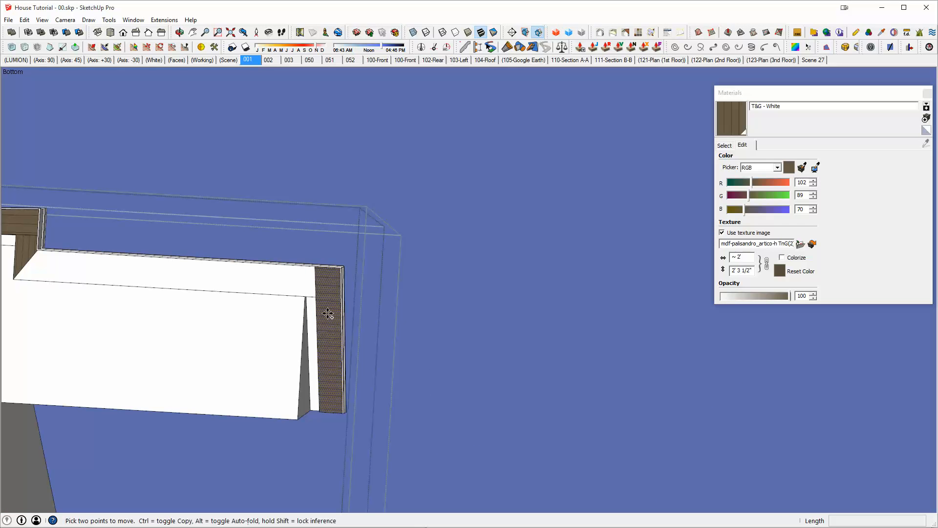
pyautogui.press('ctrl')
pyautogui.click(328, 315)
pyautogui.click(504, 331)
# Rotate the copied strip 90 degrees and apply its turned plank texture to the original end strip.
pyautogui.press('q')
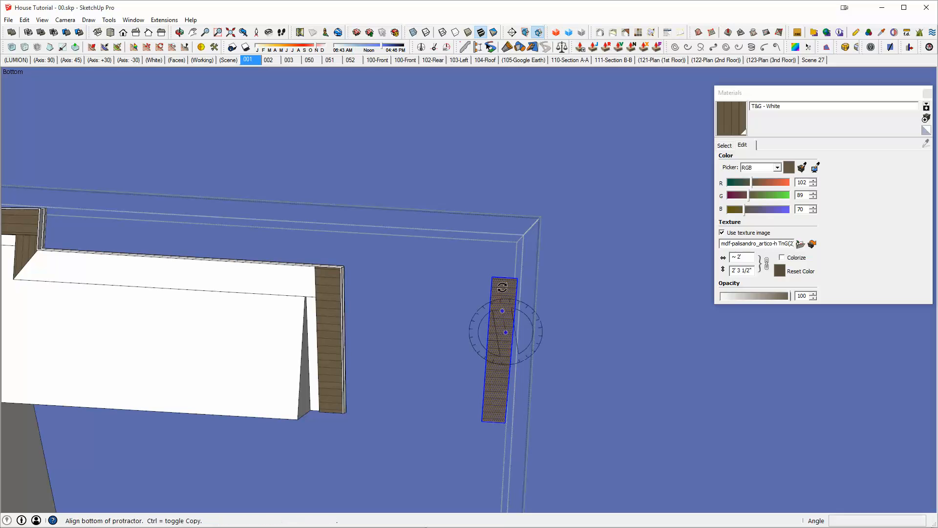
pyautogui.click(506, 332)
pyautogui.click(505, 286)
pyautogui.write('90')
pyautogui.press('Return')
pyautogui.press('space')
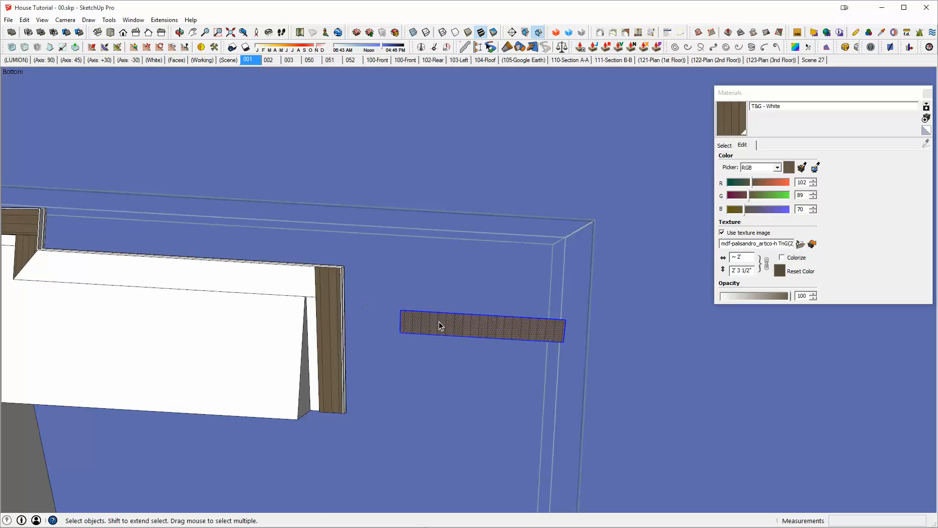
# Delete the rotated copy and paint the long soffit strip of the lower roof with the sampled T&G - White material.
pyautogui.press('Delete')
pyautogui.click(280, 280)
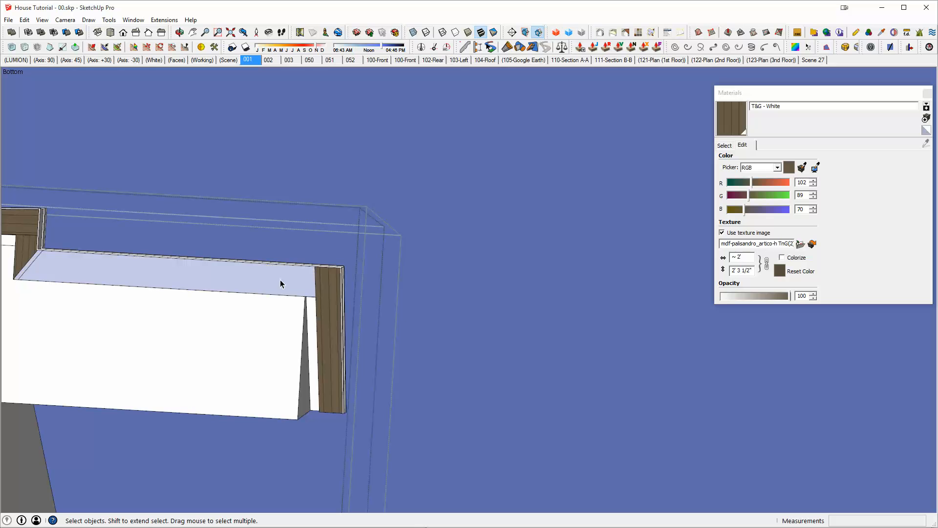
pyautogui.scroll(5, 345, 304)
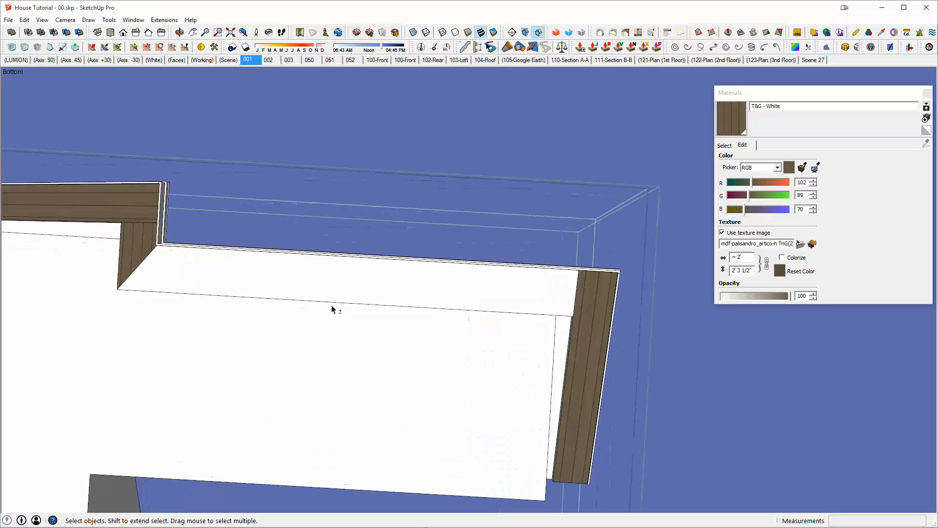
pyautogui.press('b')
pyautogui.keyDown('alt'); pyautogui.click(271, 211); pyautogui.keyUp('alt')
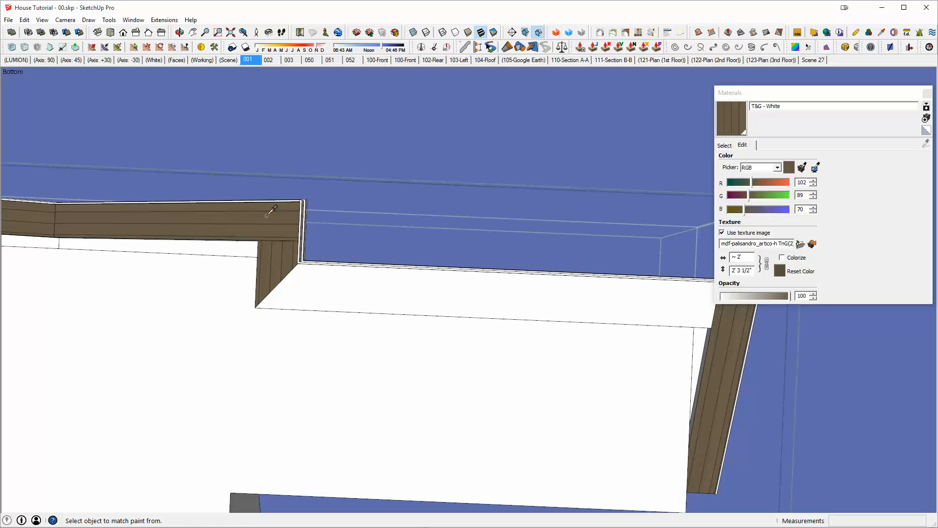
pyautogui.click(354, 279)
# Copy the long soffit strip's painted face into the empty space beyond the roof edge.
pyautogui.press('space')
pyautogui.scroll(-2, 350, 286)
pyautogui.click(359, 287)
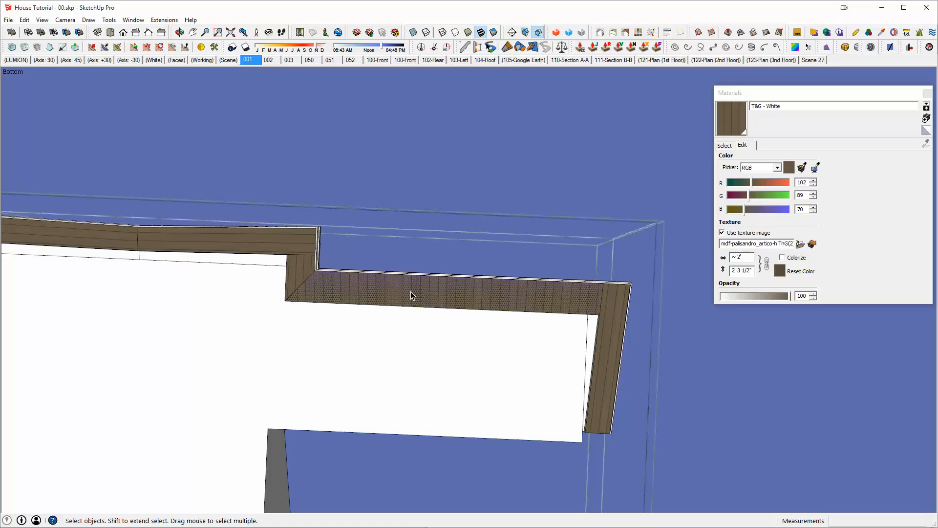
pyautogui.press('m')
pyautogui.press('ctrl')
pyautogui.click(428, 291)
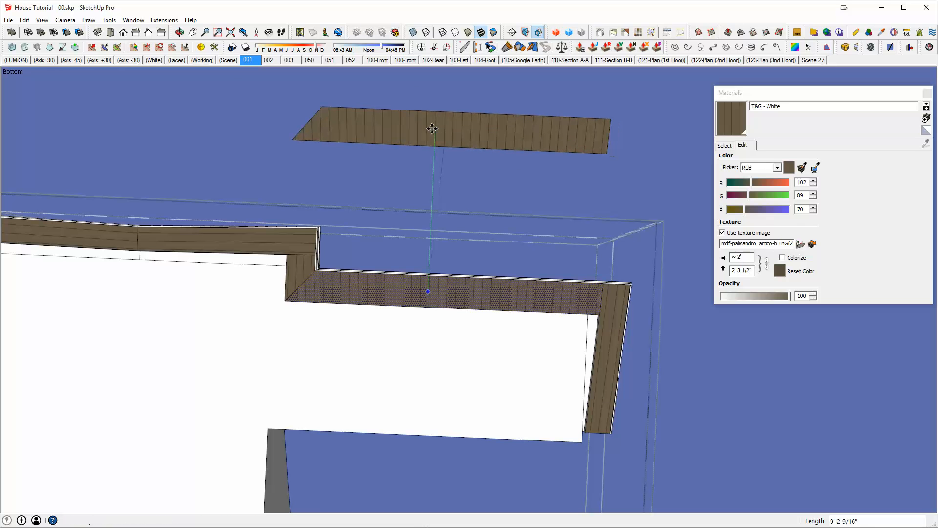
pyautogui.click(433, 128)
# Rotate the long strip's copy 90 degrees and try to transfer its turned plank texture to the original strip.
pyautogui.press('q')
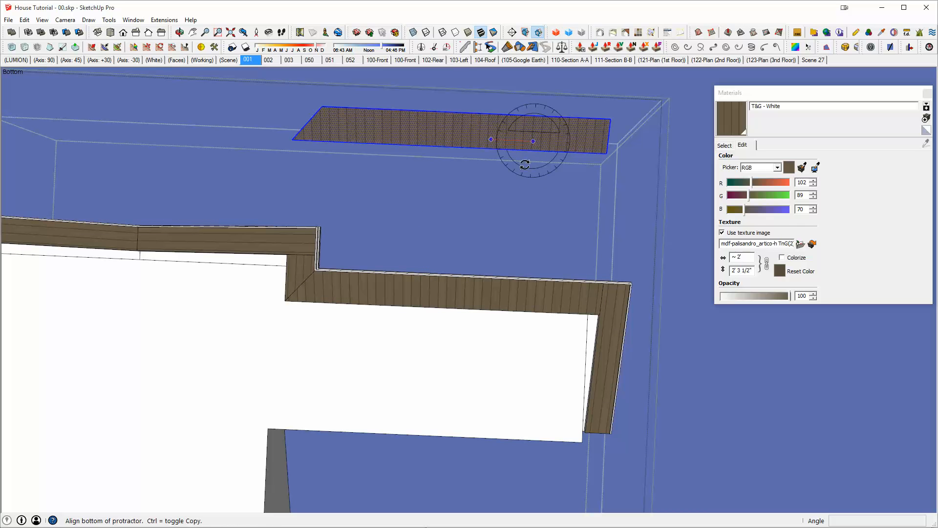
pyautogui.press('Escape')
pyautogui.click(582, 137)
pyautogui.click(529, 123)
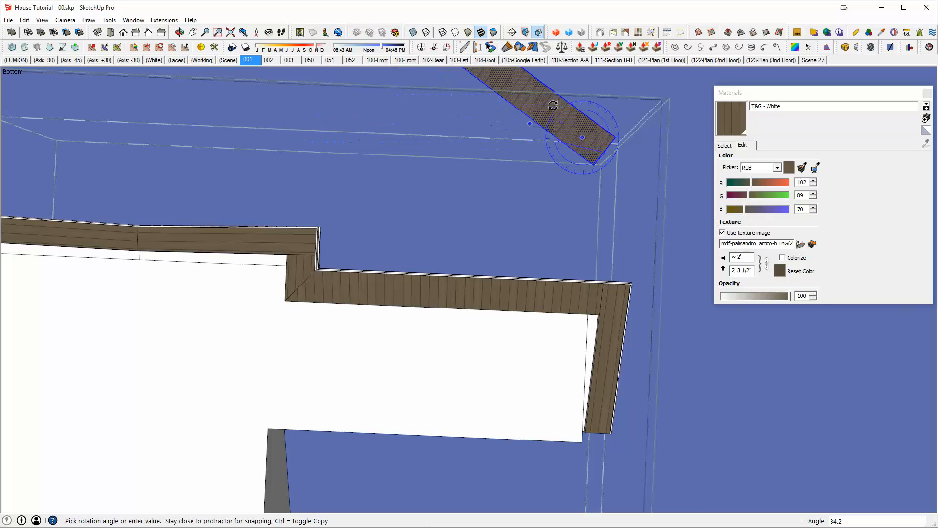
pyautogui.write('90')
pyautogui.press('Return')
pyautogui.press('b')
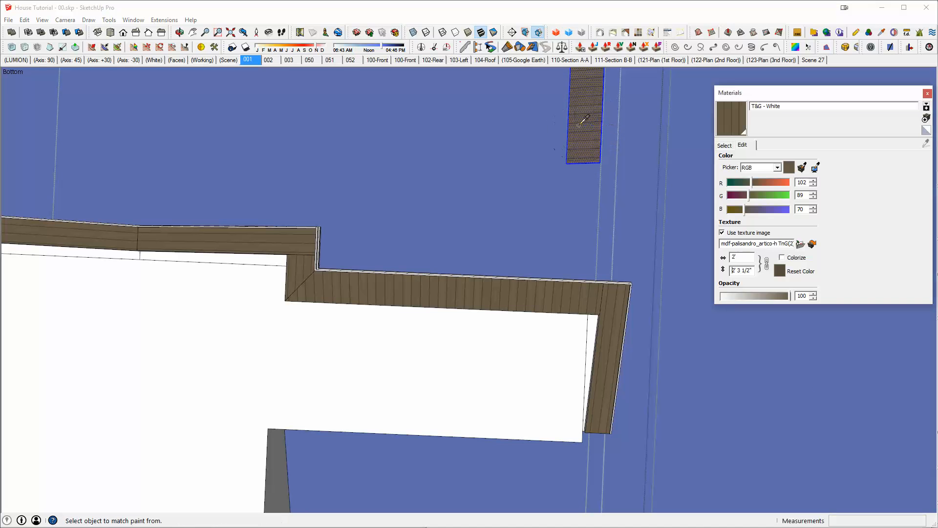
pyautogui.click(494, 288)
pyautogui.moveTo(472, 287); pyautogui.dragTo(479, 286, button='middle')
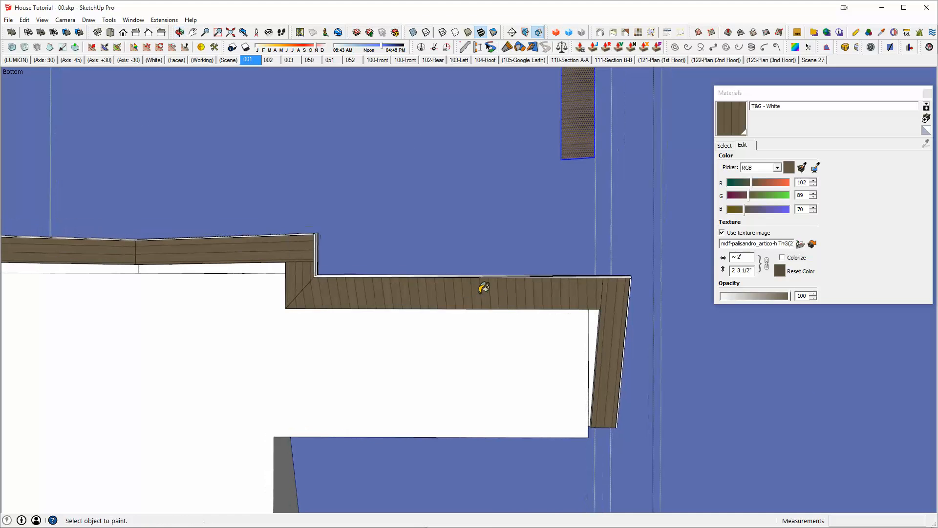
# Reset the texture position on the lower roof's long soffit strip.
pyautogui.rightClick(473, 291)
pyautogui.moveTo(480, 421)
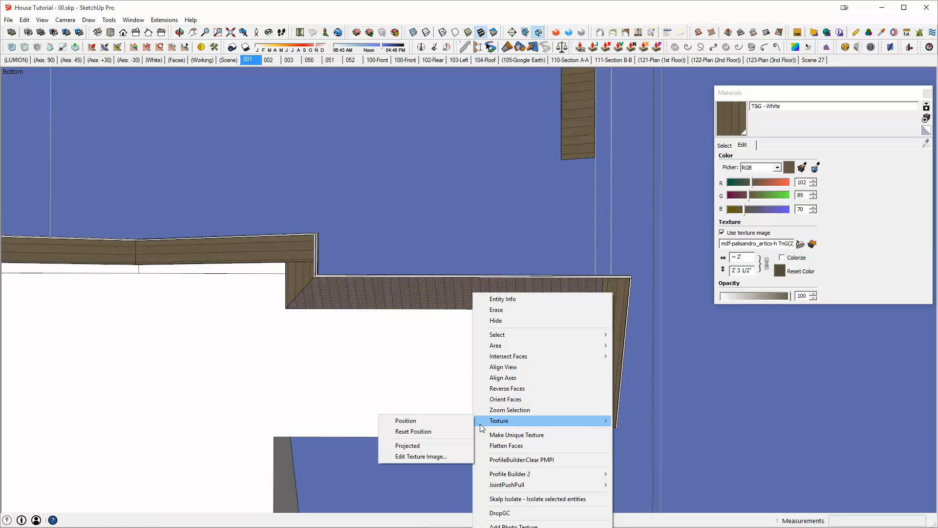
pyautogui.click(428, 432)
pyautogui.moveTo(423, 435); pyautogui.dragTo(480, 292, button='middle')
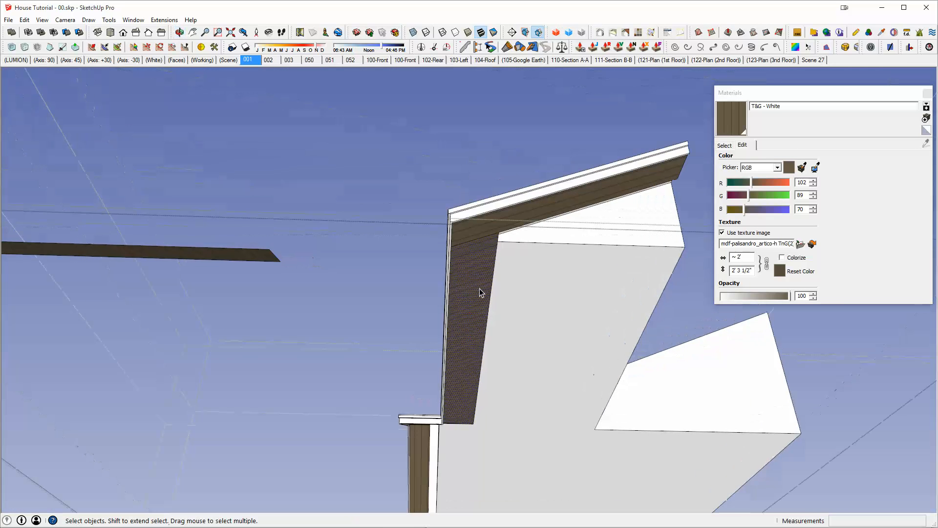
pyautogui.scroll(-1, 480, 292)
# Reposition the long soffit strip's texture, rotating it with the pins so the planks run along the strip.
pyautogui.rightClick(477, 293)
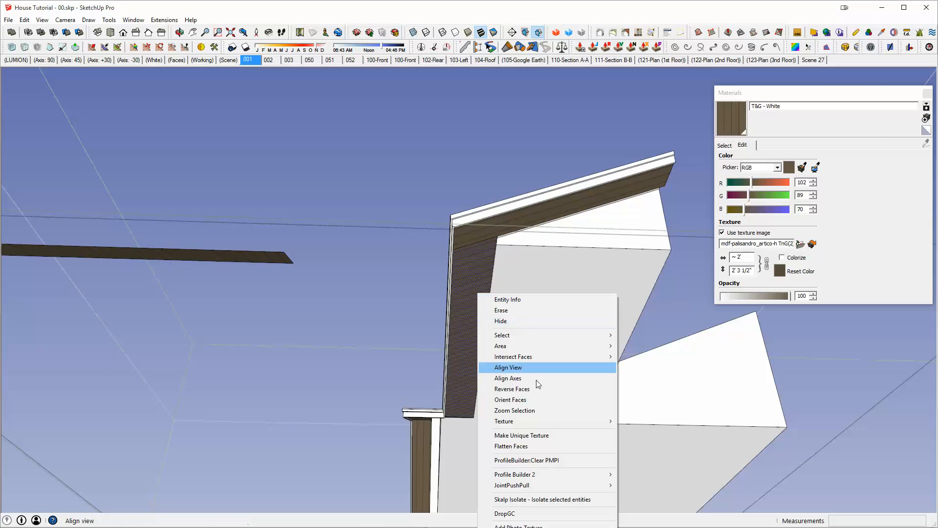
pyautogui.moveTo(525, 423)
pyautogui.click(423, 422)
pyautogui.scroll(5, 455, 343)
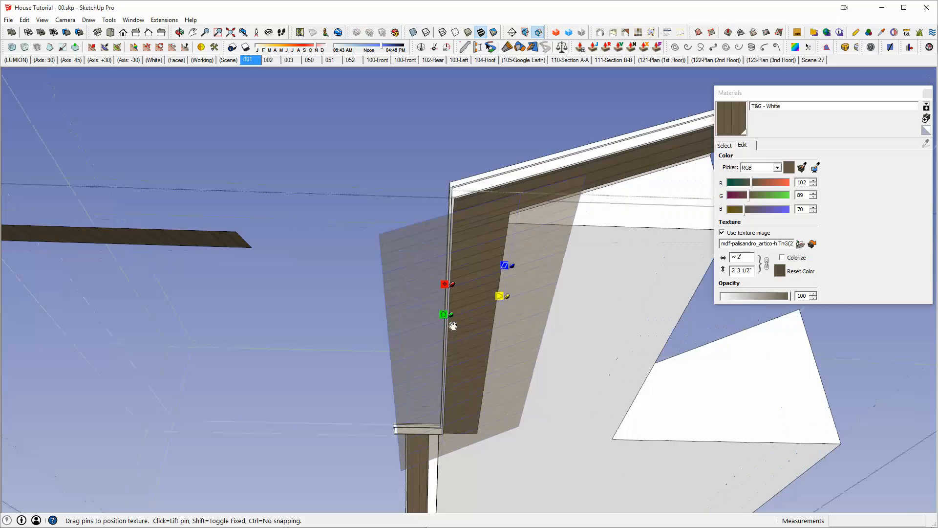
pyautogui.moveTo(456, 343); pyautogui.dragTo(538, 231)
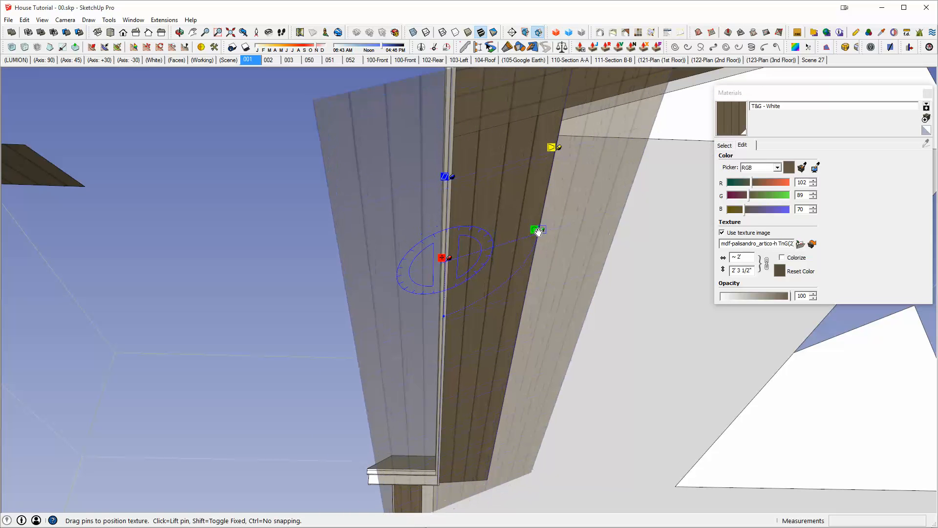
pyautogui.rightClick(500, 185)
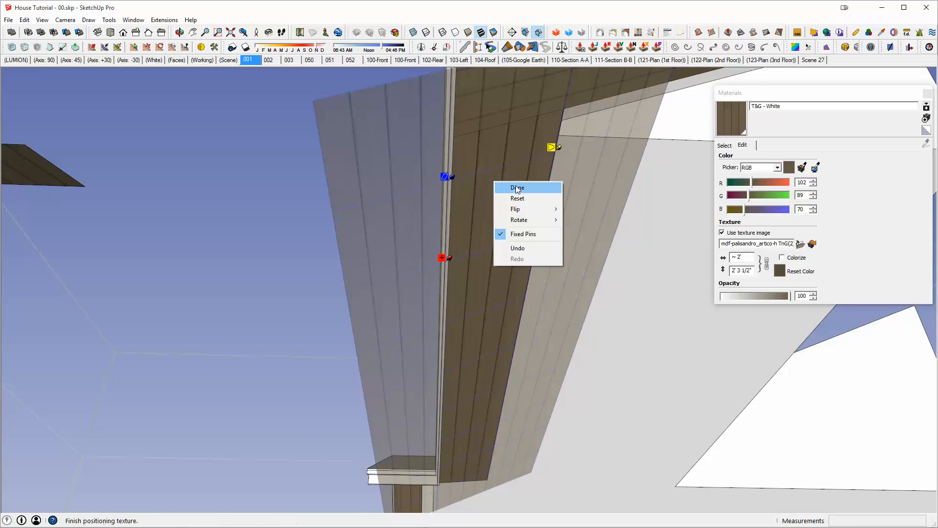
pyautogui.click(513, 190)
pyautogui.moveTo(516, 192); pyautogui.dragTo(323, 181, button='middle')
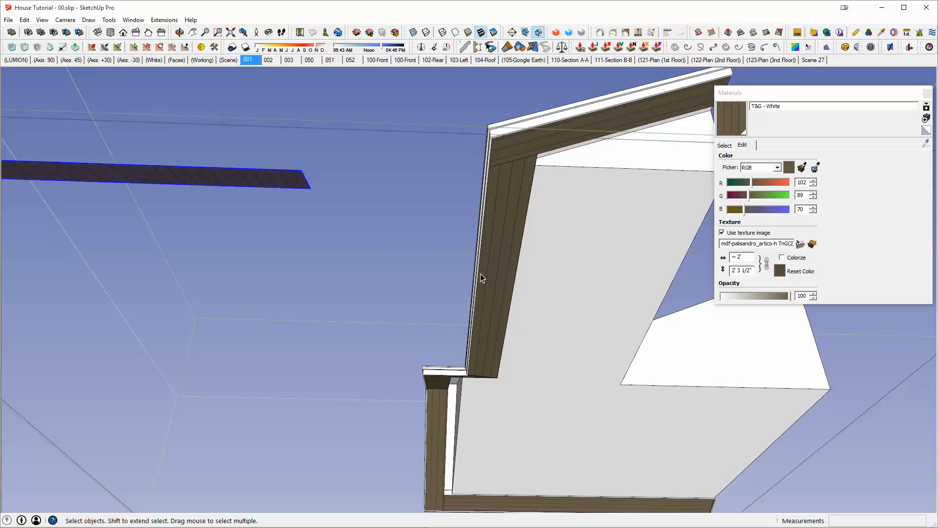
pyautogui.moveTo(479, 274); pyautogui.dragTo(385, 210, button='middle')
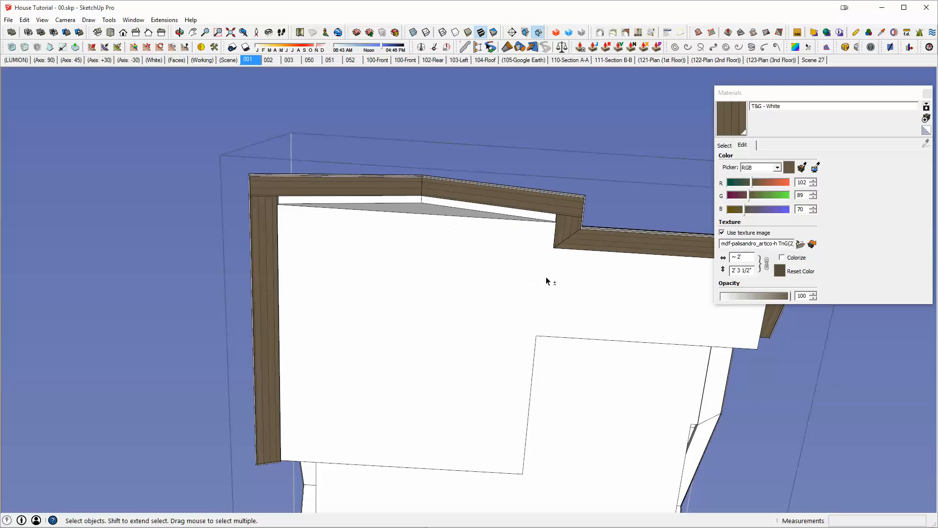
# Reposition the plank texture on the short soffit strip so its seams meet the adjoining strip's seams along the mitred corner.
pyautogui.moveTo(546, 281); pyautogui.dragTo(438, 471, button='middle')
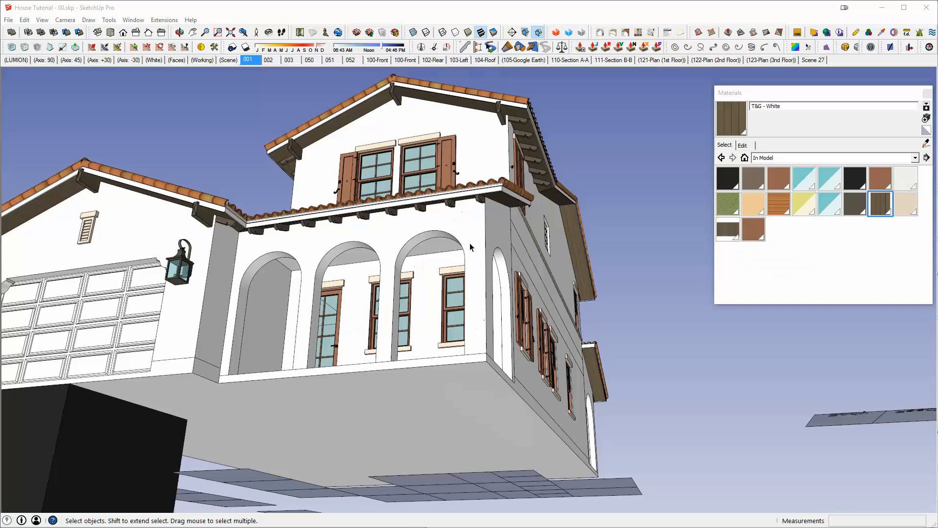
pyautogui.moveTo(504, 164); pyautogui.dragTo(257, 282, button='middle')
pyautogui.scroll(3, 479, 151)
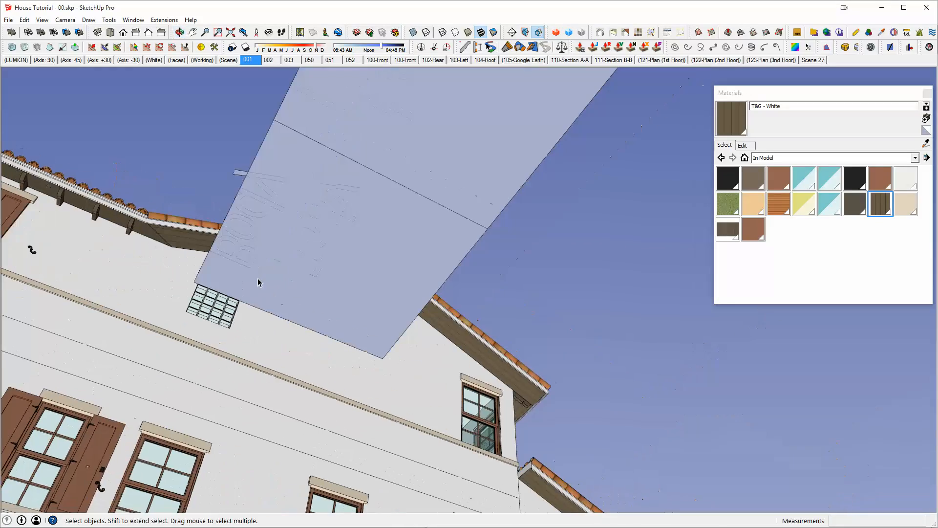
pyautogui.keyDown('shift'); pyautogui.moveTo(482, 348); pyautogui.dragTo(381, 216, button='middle'); pyautogui.keyUp('shift')
pyautogui.scroll(6, 402, 299)
pyautogui.scroll(4, 468, 361)
pyautogui.click(467, 361)
pyautogui.scroll(3, 377, 234)
pyautogui.moveTo(374, 251); pyautogui.dragTo(527, 268, button='middle')
pyautogui.rightClick(526, 268)
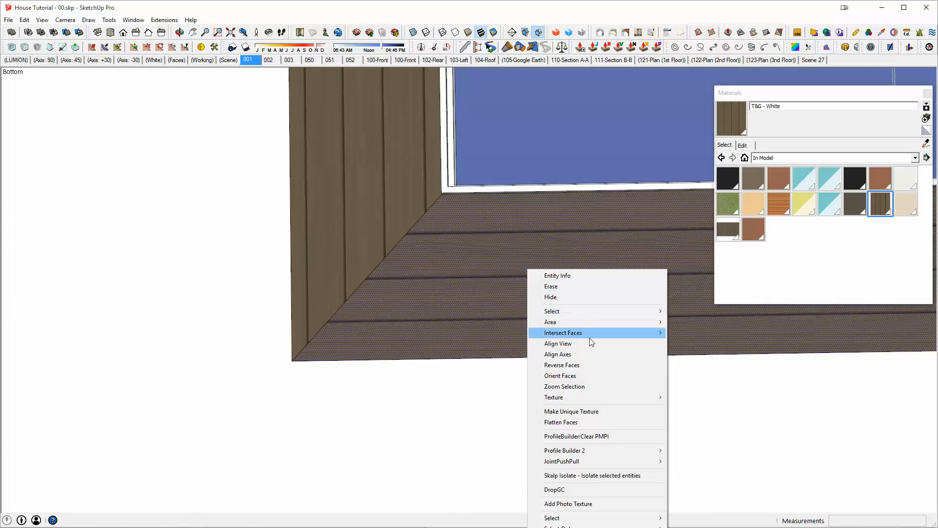
pyautogui.moveTo(568, 401)
pyautogui.click(505, 398)
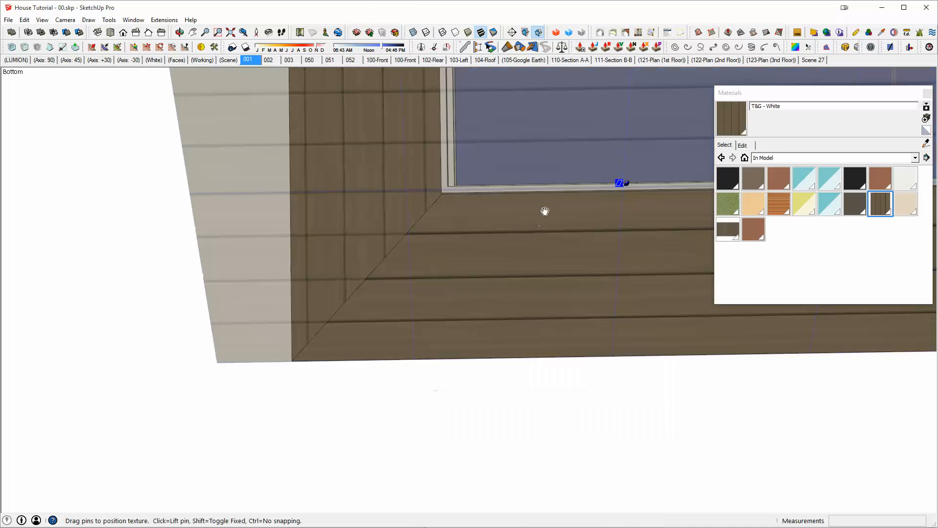
pyautogui.scroll(-3, 579, 233)
pyautogui.keyDown('shift'); pyautogui.moveTo(579, 233); pyautogui.dragTo(449, 289, button='middle'); pyautogui.keyUp('shift')
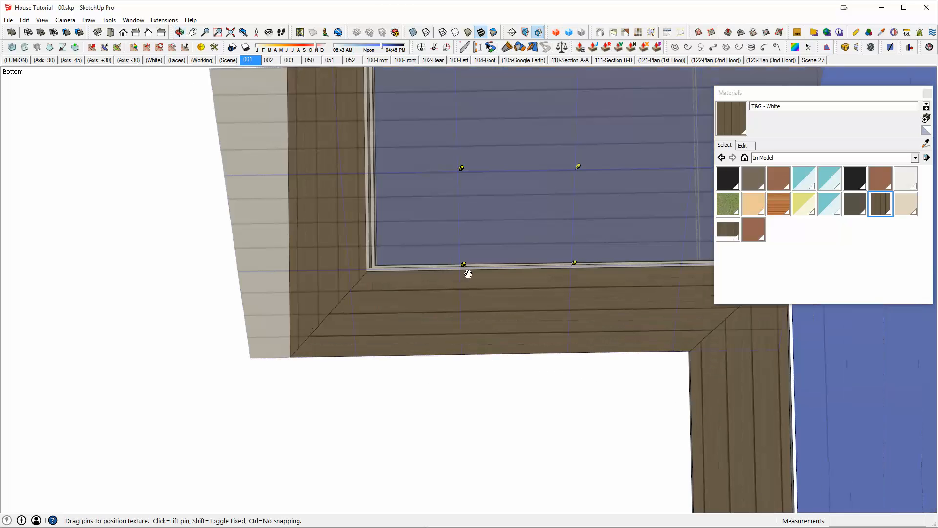
pyautogui.moveTo(578, 170); pyautogui.dragTo(590, 165)
pyautogui.scroll(3, 349, 318)
pyautogui.scroll(3, 351, 318)
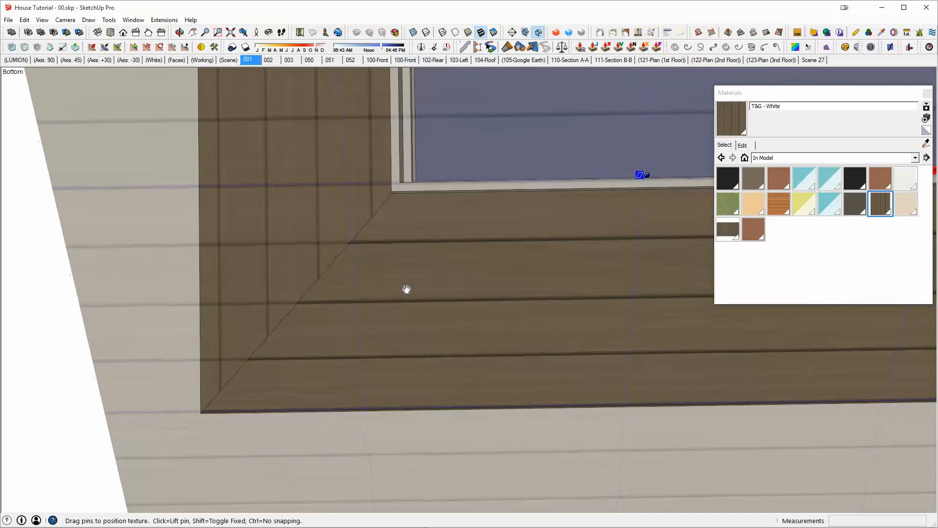
pyautogui.keyDown('shift'); pyautogui.moveTo(415, 269); pyautogui.dragTo(417, 265, button='middle'); pyautogui.keyUp('shift')
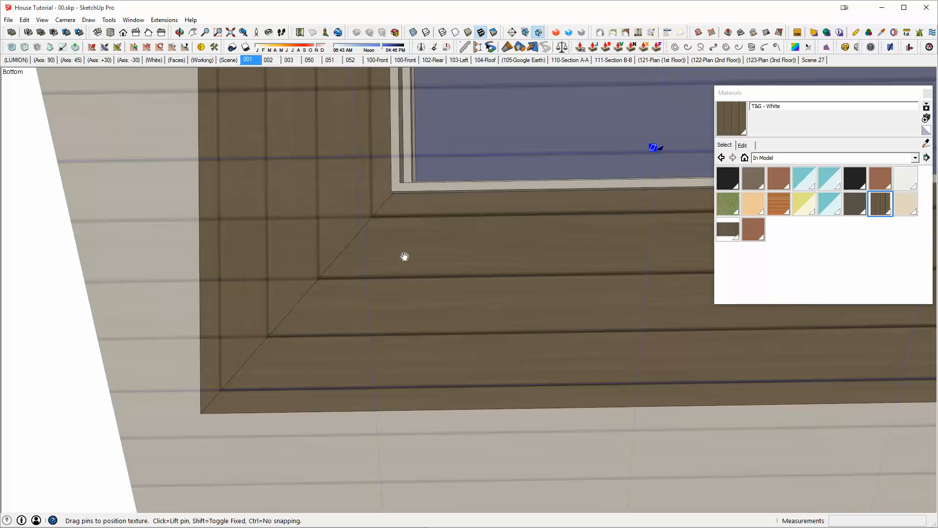
pyautogui.rightClick(404, 256)
pyautogui.click(430, 263)
# Examine how the plank seams line up at the mitred corners and along the other soffit strips.
pyautogui.scroll(-3, 405, 198)
pyautogui.scroll(-2, 582, 258)
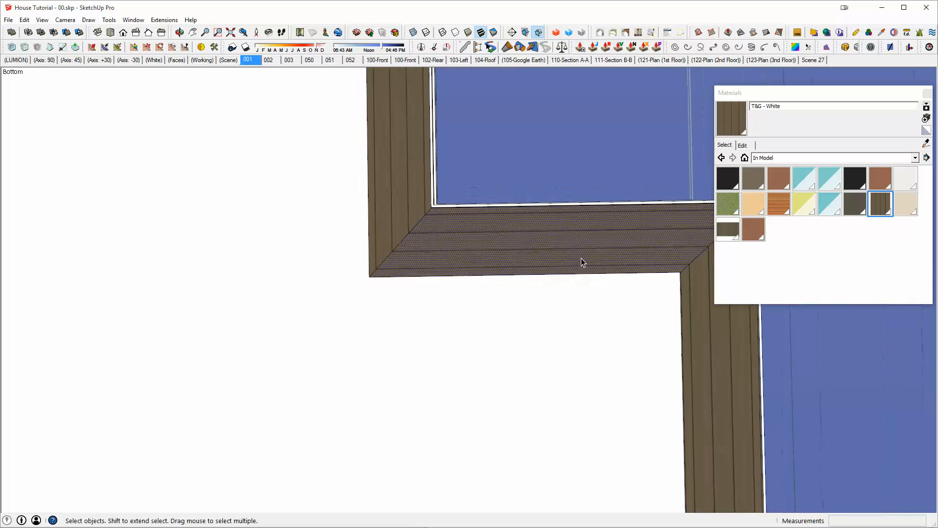
pyautogui.keyDown('shift'); pyautogui.moveTo(577, 257); pyautogui.dragTo(460, 270, button='middle'); pyautogui.keyUp('shift')
pyautogui.scroll(3, 606, 241)
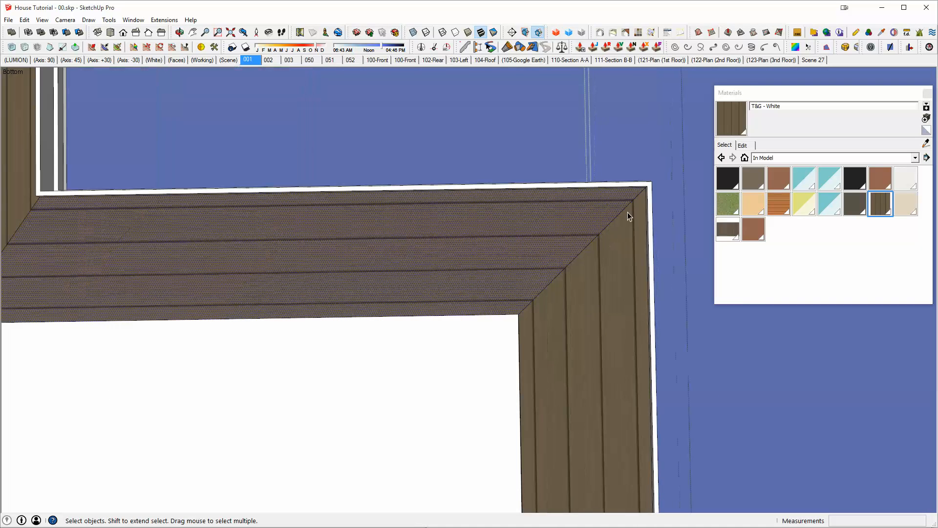
pyautogui.scroll(-3, 505, 295)
pyautogui.keyDown('shift'); pyautogui.moveTo(317, 287); pyautogui.dragTo(561, 498, button='middle'); pyautogui.keyUp('shift')
pyautogui.scroll(-1, 436, 224)
pyautogui.scroll(-4, 453, 228)
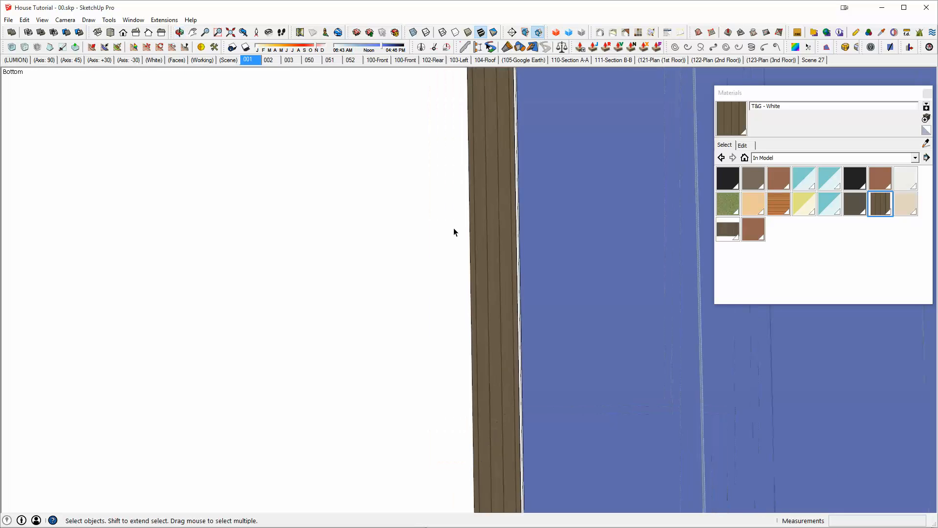
pyautogui.scroll(-4, 323, 227)
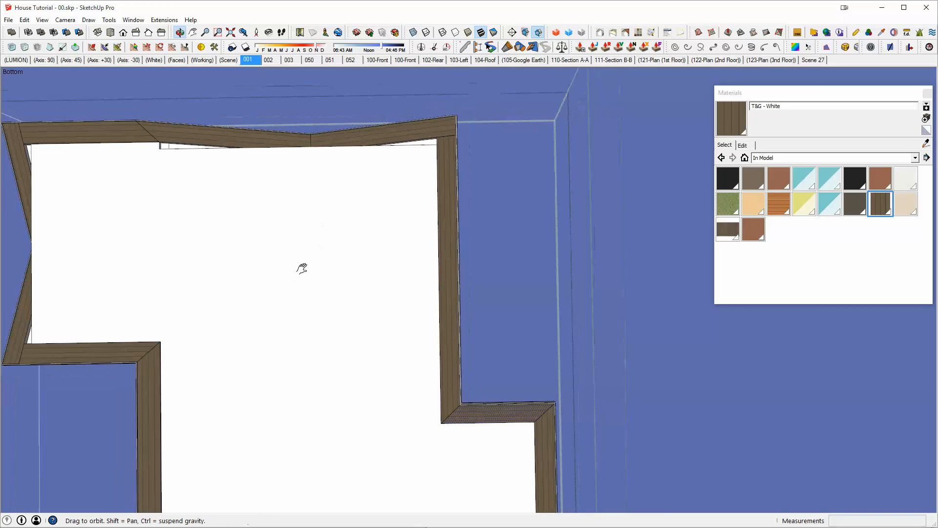
pyautogui.scroll(-2, 447, 209)
# Examine the Fascia swatch among the labelled colour samples on the ground beside the house.
pyautogui.moveTo(366, 306); pyautogui.dragTo(438, 245, button='middle')
pyautogui.scroll(4, 442, 213)
pyautogui.moveTo(495, 194); pyautogui.dragTo(547, 235, button='middle')
pyautogui.scroll(-4, 499, 174)
pyautogui.scroll(2, 547, 312)
pyautogui.keyDown('shift'); pyautogui.moveTo(547, 318); pyautogui.dragTo(303, 245, button='middle'); pyautogui.keyUp('shift')
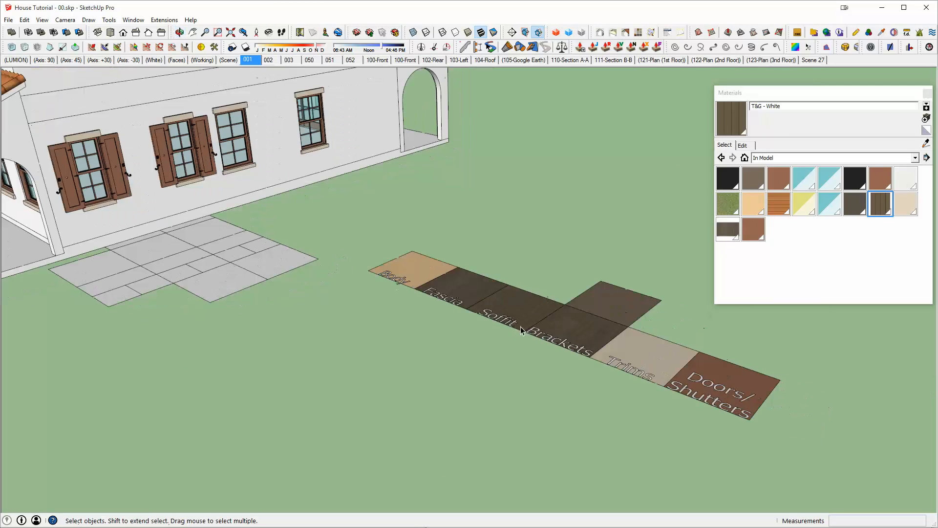
pyautogui.scroll(2, 463, 291)
pyautogui.click(459, 286)
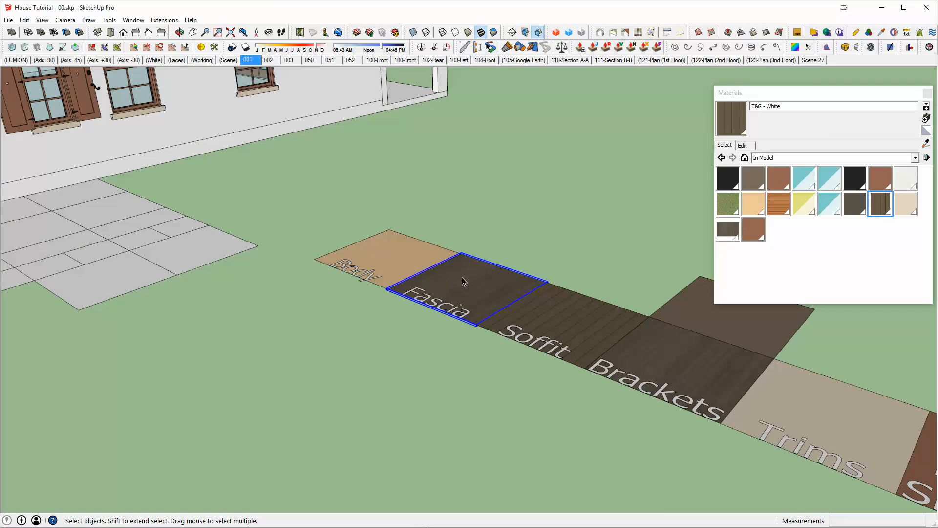
pyautogui.scroll(-6, 469, 283)
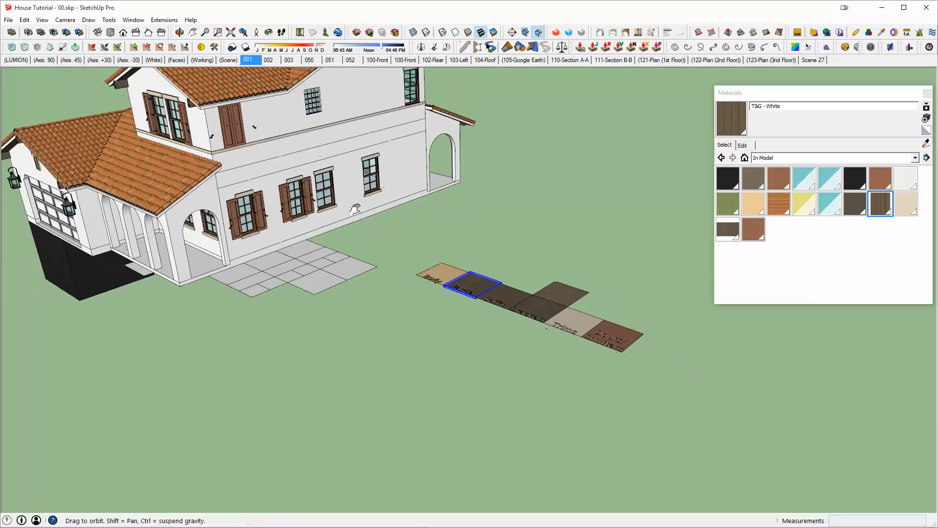
# Open the lower roof group for editing and inspect its unpainted fascia boards and soffits from below.
pyautogui.scroll(10, 322, 303)
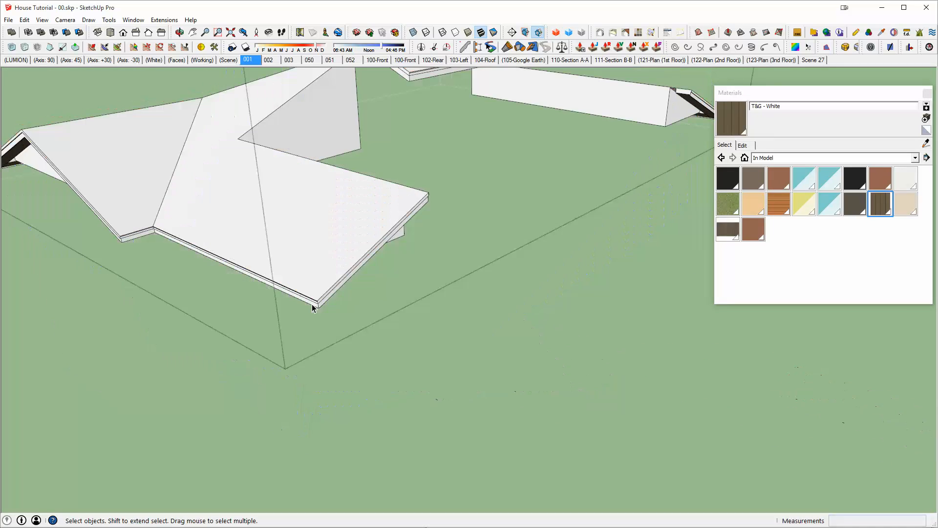
pyautogui.click(298, 274)
pyautogui.moveTo(298, 274); pyautogui.dragTo(377, 266, button='middle')
pyautogui.scroll(2, 379, 270)
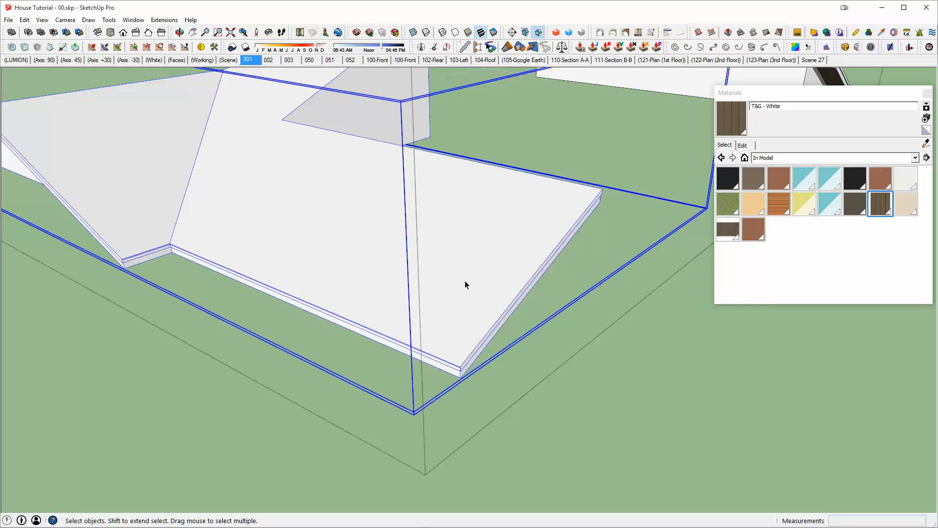
pyautogui.moveTo(464, 280); pyautogui.dragTo(262, 112, button='middle')
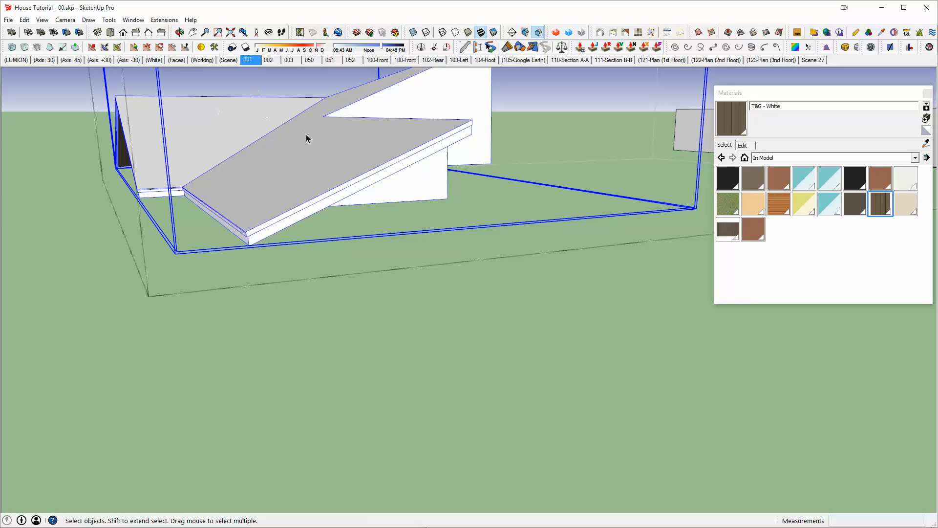
pyautogui.moveTo(307, 139); pyautogui.dragTo(417, 247, button='middle')
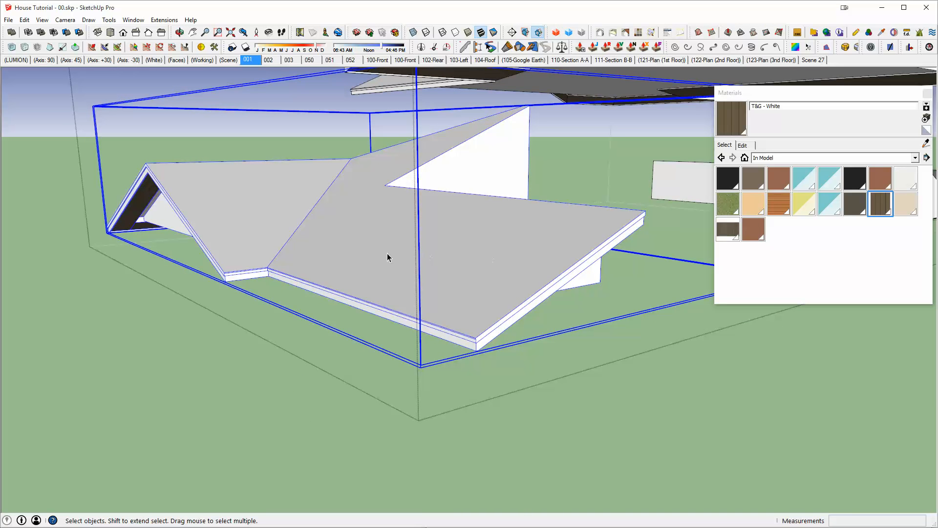
pyautogui.moveTo(515, 271); pyautogui.dragTo(414, 279, button='middle')
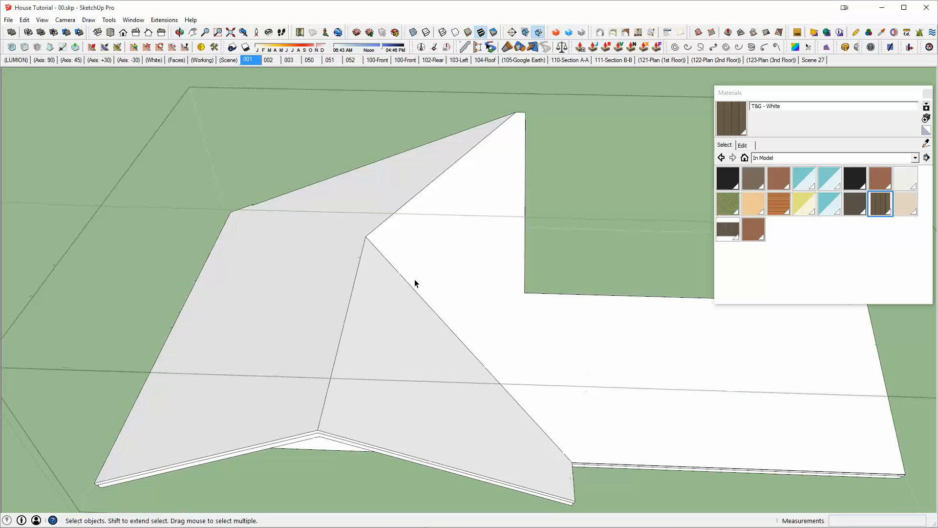
pyautogui.moveTo(408, 325); pyautogui.dragTo(416, 109, button='middle')
pyautogui.moveTo(275, 244); pyautogui.dragTo(367, 189, button='middle')
pyautogui.scroll(3, 397, 179)
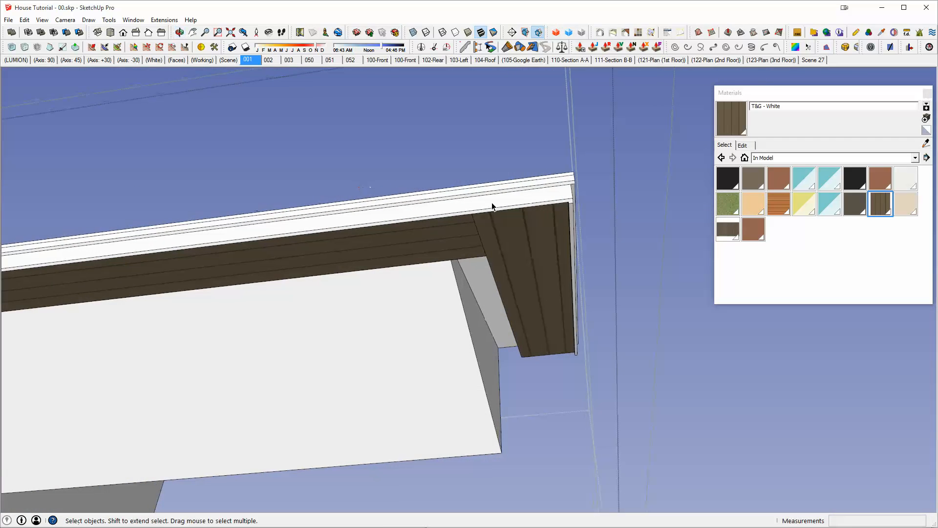
pyautogui.moveTo(546, 211); pyautogui.dragTo(488, 227, button='middle')
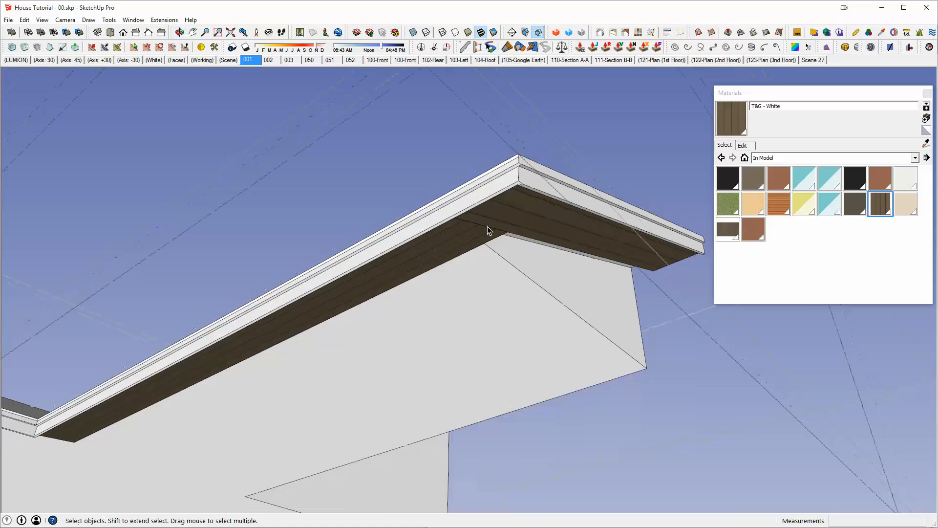
# Select all lower roof faces that share the soffit's material and group them.
pyautogui.scroll(-4, 492, 224)
pyautogui.scroll(2, 484, 229)
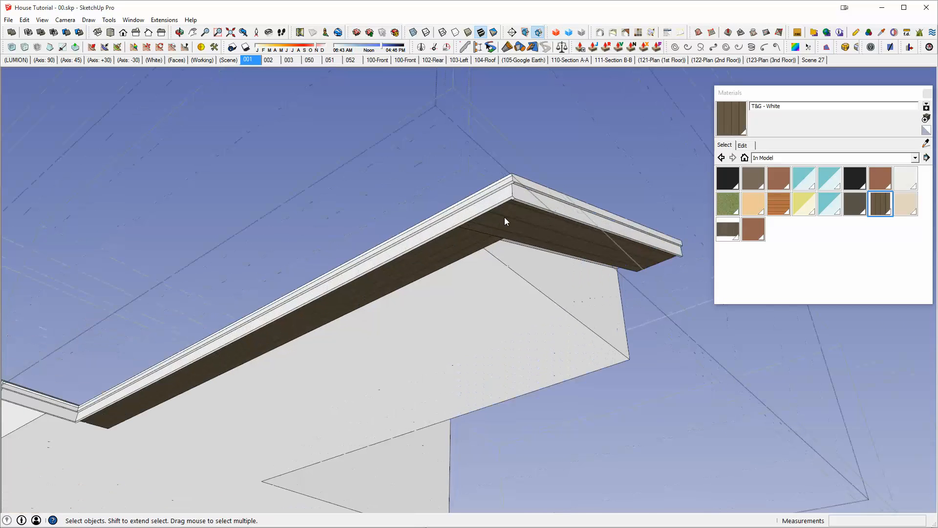
pyautogui.rightClick(504, 217)
pyautogui.moveTo(562, 350)
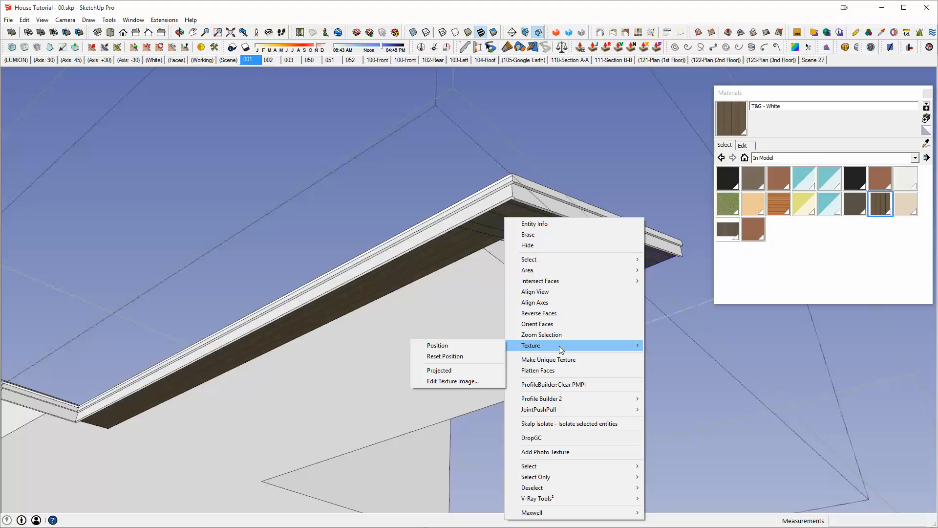
pyautogui.moveTo(536, 265)
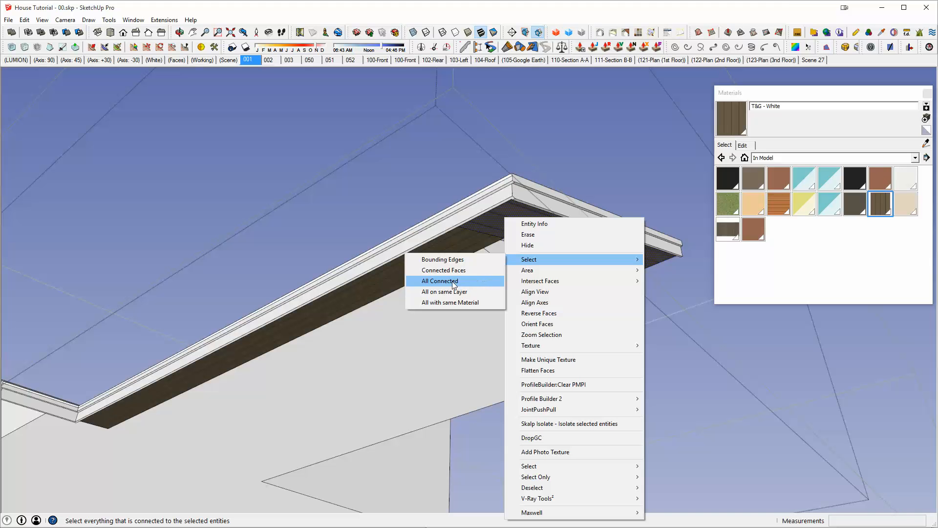
pyautogui.click(467, 303)
pyautogui.moveTo(464, 292); pyautogui.dragTo(441, 187, button='middle')
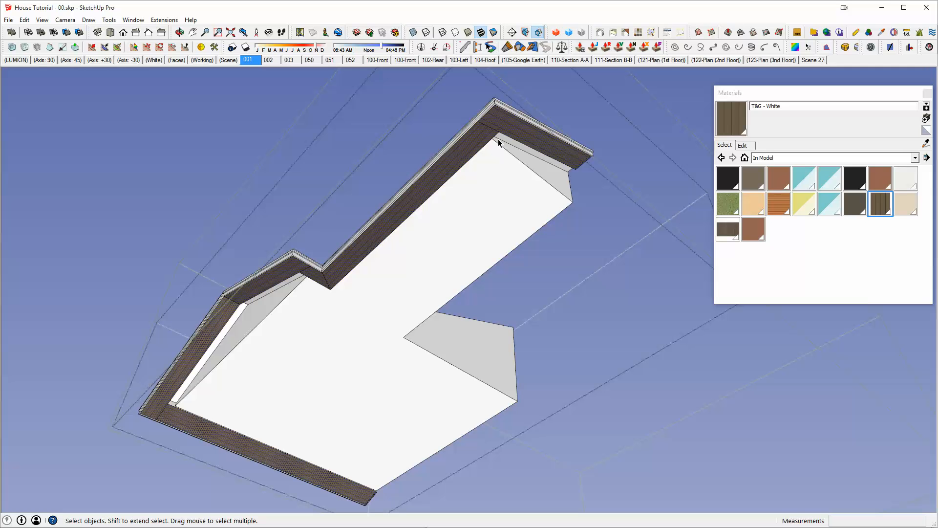
pyautogui.hotkey('ctrl', 'shift', 'i')
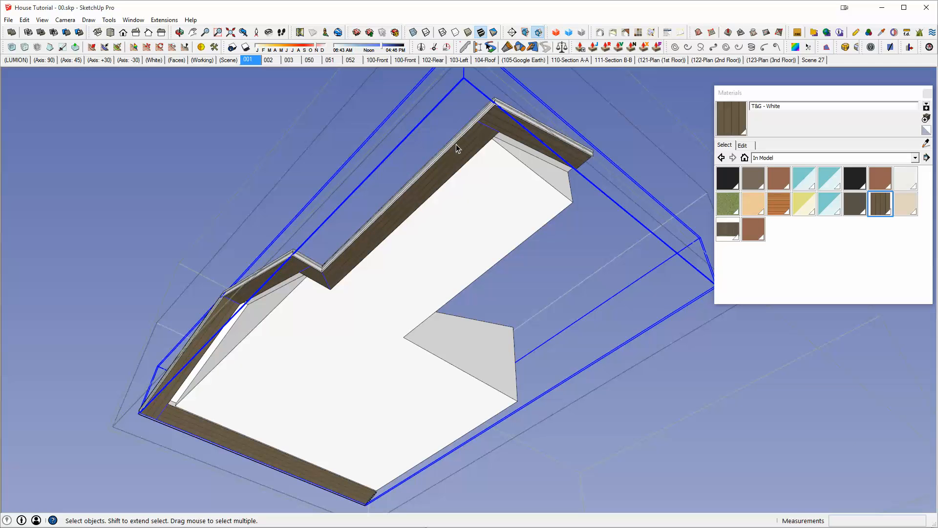
# Move the soffit group 600 inches along the red axis, away from the roof.
pyautogui.moveTo(457, 148); pyautogui.dragTo(505, 308, button='middle')
pyautogui.scroll(-2, 510, 329)
pyautogui.press('m')
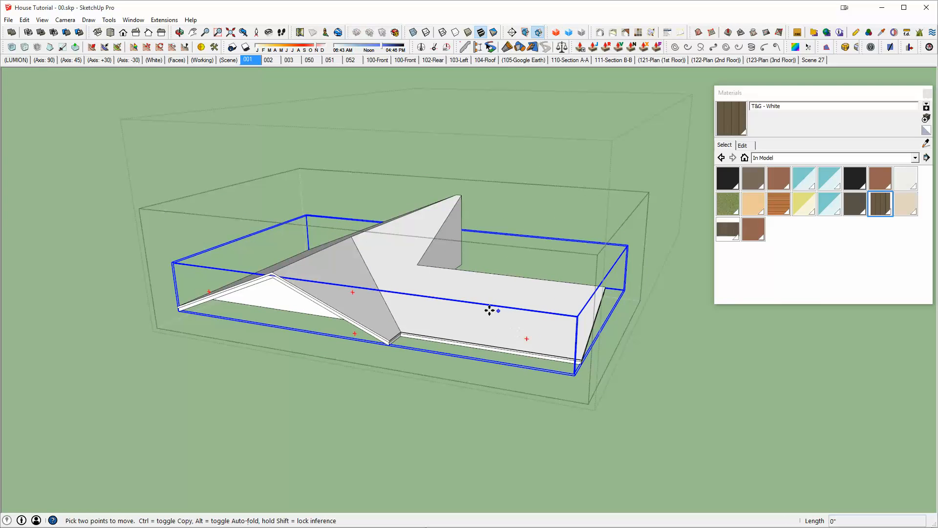
pyautogui.click(489, 310)
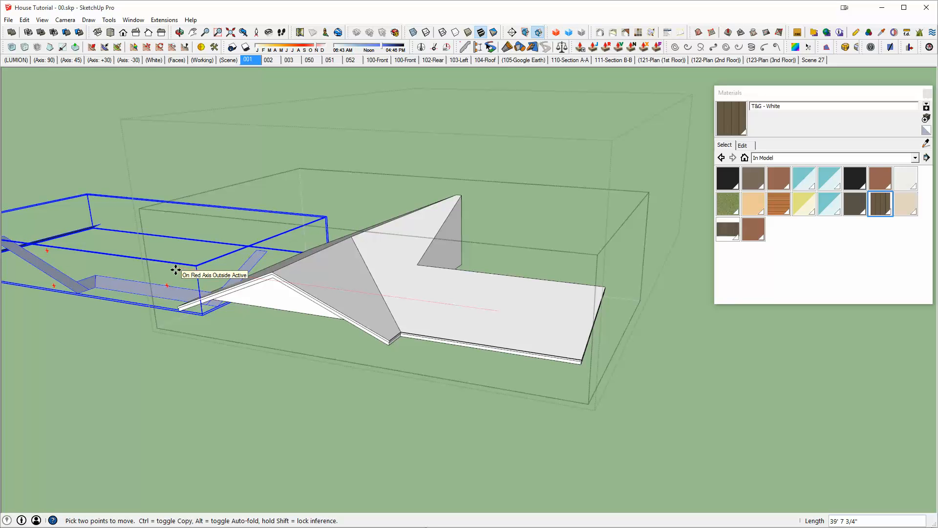
pyautogui.write('600')
pyautogui.press('Return')
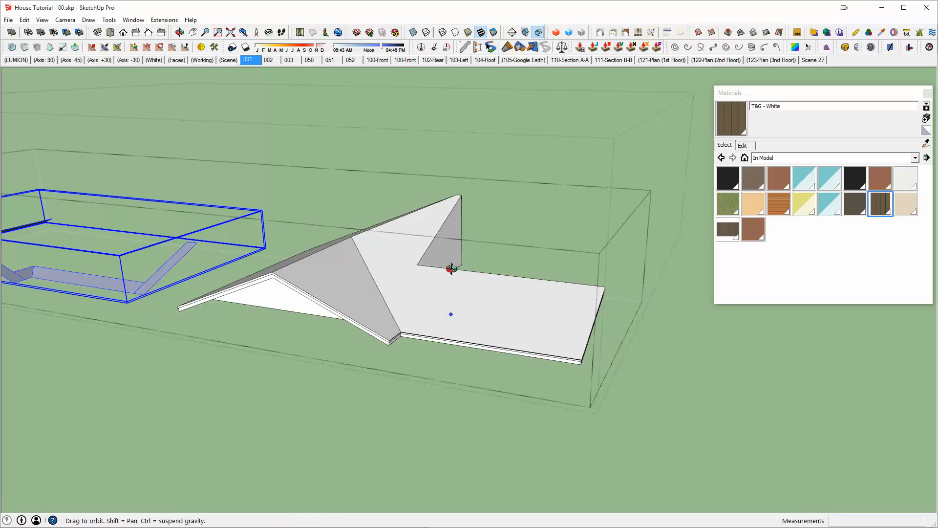
# Select all of the connected lower roof geometry left after separating the soffits.
pyautogui.moveTo(449, 268); pyautogui.dragTo(707, 370, button='middle')
pyautogui.moveTo(589, 286); pyautogui.dragTo(240, 231, button='middle')
pyautogui.tripleClick(492, 254)
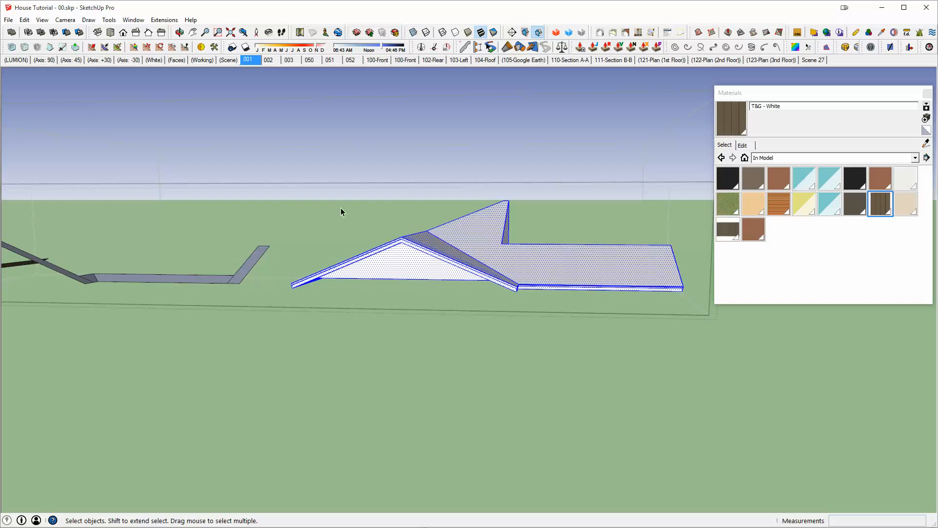
pyautogui.moveTo(442, 255); pyautogui.dragTo(481, 273, button='middle')
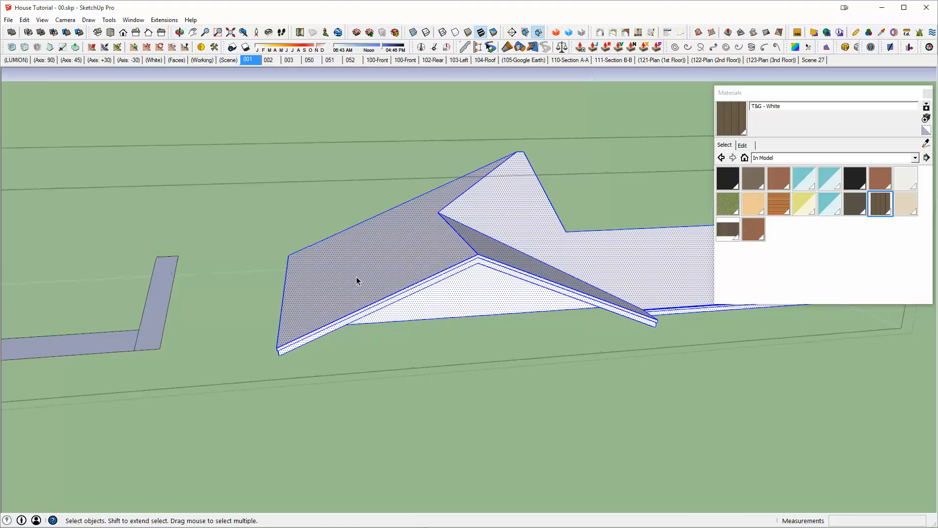
pyautogui.moveTo(596, 274); pyautogui.dragTo(615, 247, button='middle')
pyautogui.moveTo(351, 207); pyautogui.dragTo(432, 145, button='middle')
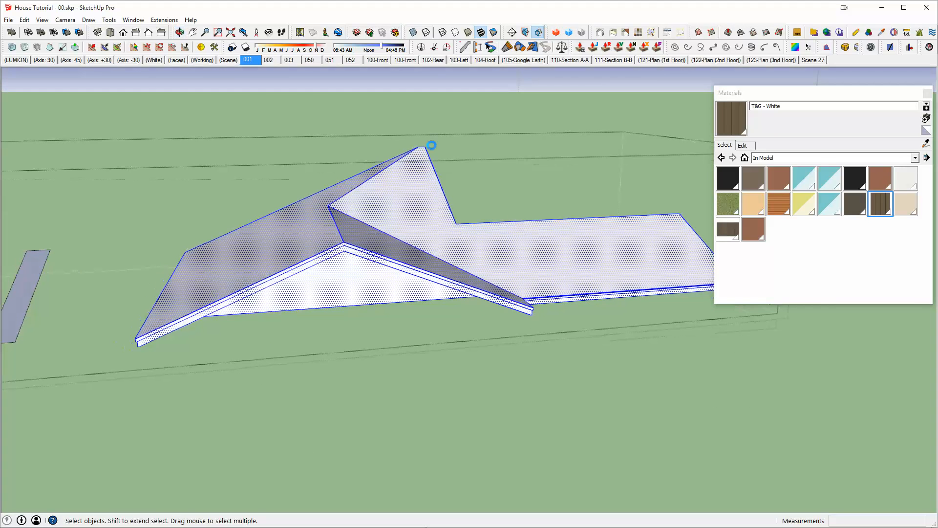
# Remove the large roof planes and gable wall faces from the lower roof selection, keeping the fascia boards selected.
pyautogui.moveTo(368, 236); pyautogui.dragTo(480, 221, button='middle')
pyautogui.scroll(3, 514, 225)
pyautogui.moveTo(559, 254); pyautogui.dragTo(248, 209, button='middle')
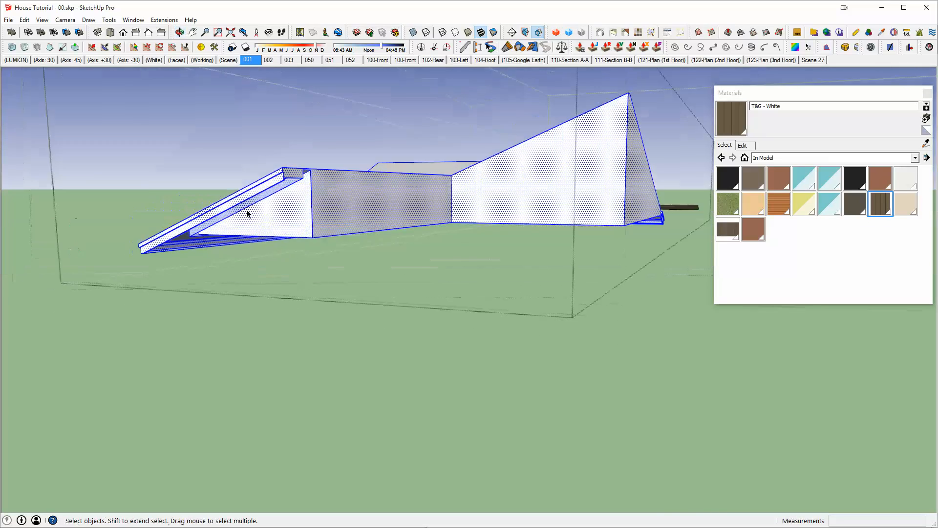
pyautogui.scroll(3, 360, 171)
pyautogui.keyDown('shift'); pyautogui.click(311, 191); pyautogui.keyUp('shift')
pyautogui.keyDown('shift'); pyautogui.click(641, 214); pyautogui.keyUp('shift')
pyautogui.keyDown('shift'); pyautogui.click(245, 252); pyautogui.keyUp('shift')
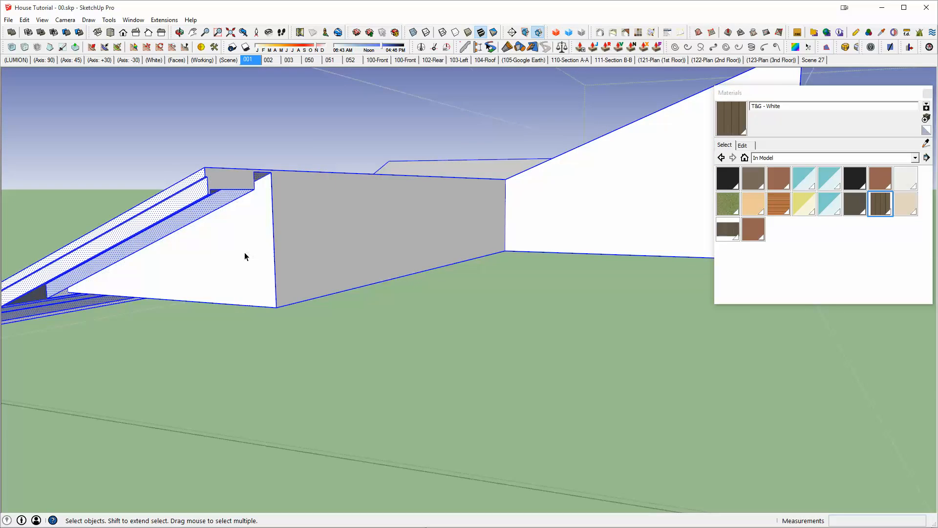
pyautogui.moveTo(244, 253); pyautogui.dragTo(502, 194, button='middle')
pyautogui.keyDown('shift'); pyautogui.click(517, 250); pyautogui.keyUp('shift')
# Examine the remaining selection from below and around the eaves and gable to check which fascia faces it includes.
pyautogui.moveTo(517, 250); pyautogui.dragTo(440, 260, button='middle')
pyautogui.scroll(2, 360, 307)
pyautogui.scroll(5, 346, 320)
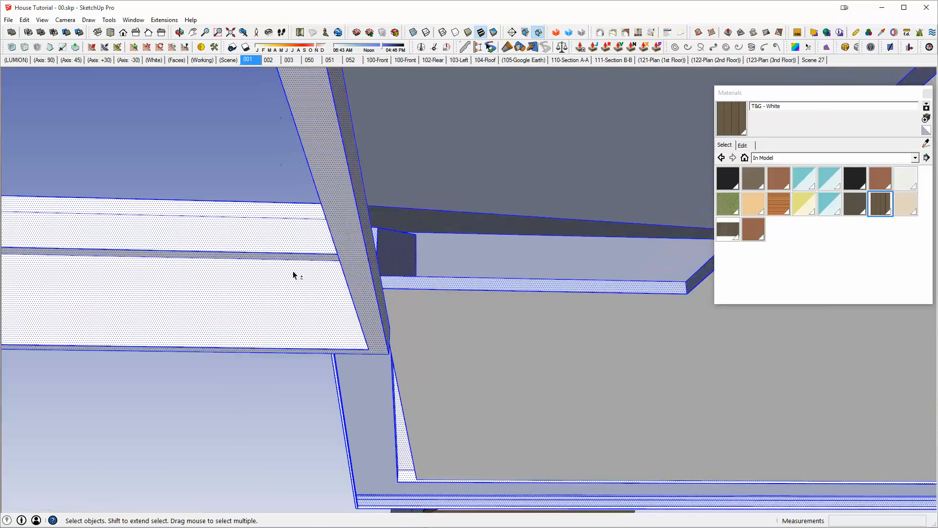
pyautogui.moveTo(292, 271); pyautogui.dragTo(539, 215, button='middle')
pyautogui.moveTo(587, 311); pyautogui.dragTo(442, 206, button='middle')
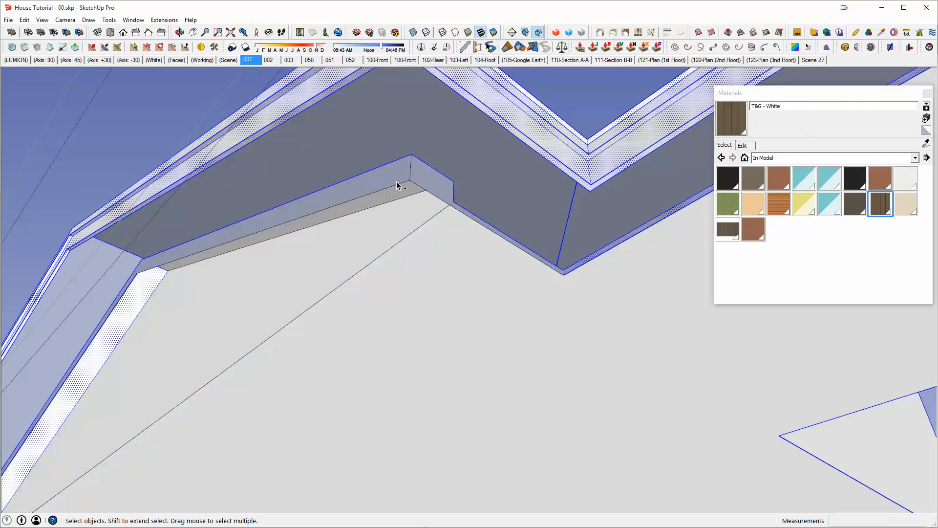
pyautogui.moveTo(397, 181); pyautogui.dragTo(526, 227, button='middle')
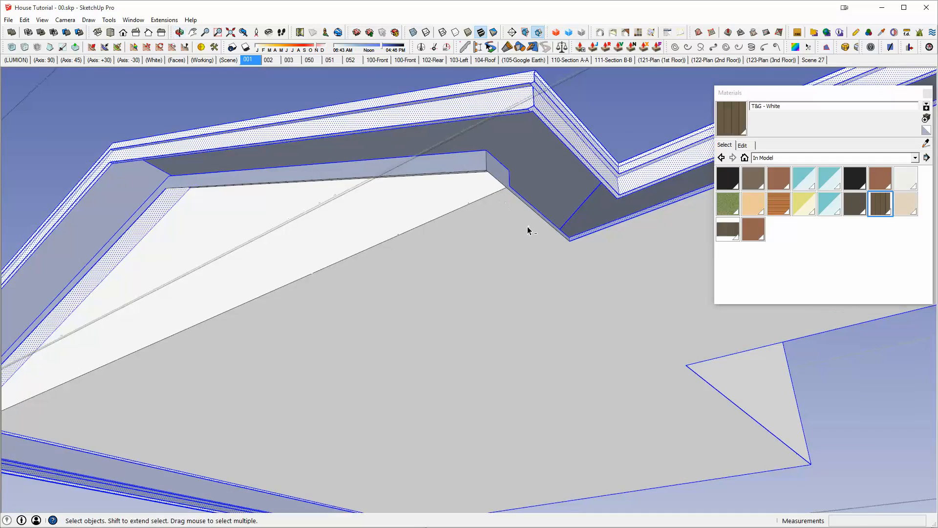
pyautogui.moveTo(471, 153); pyautogui.dragTo(485, 259, button='middle')
pyautogui.moveTo(425, 222); pyautogui.dragTo(253, 362, button='middle')
pyautogui.moveTo(311, 321); pyautogui.dragTo(549, 255, button='middle')
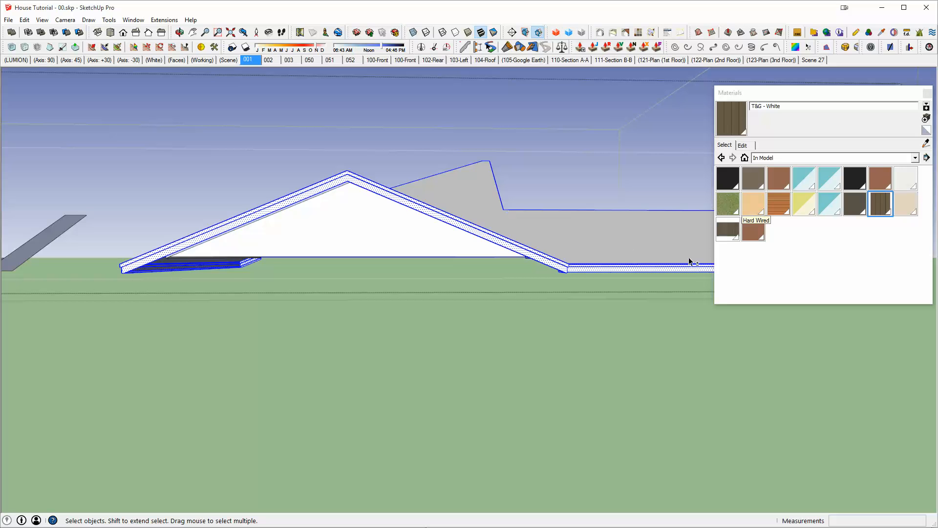
pyautogui.moveTo(689, 260); pyautogui.dragTo(467, 242, button='middle')
pyautogui.scroll(2, 599, 255)
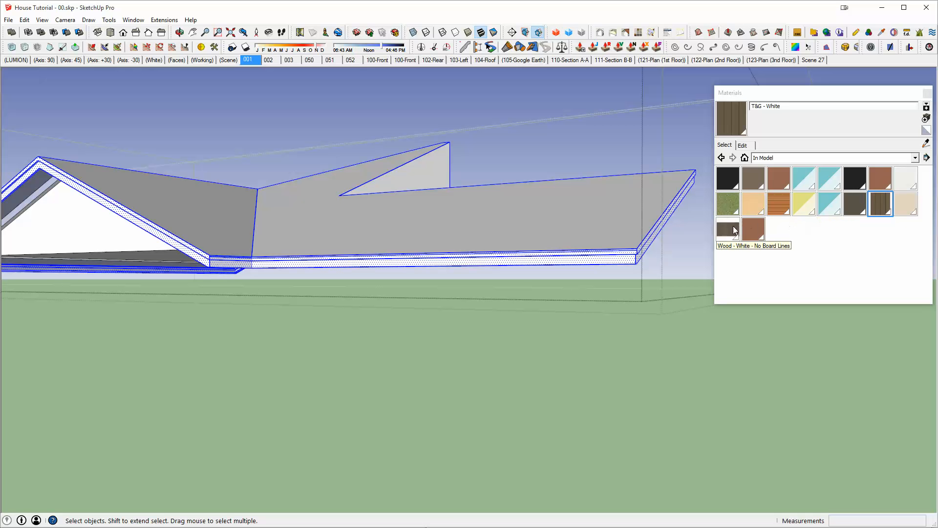
# Paint the selected lower roof fascia faces with the Wood - White - No Board Lines material.
pyautogui.click(728, 229)
pyautogui.moveTo(532, 247); pyautogui.dragTo(482, 193, button='middle')
pyautogui.scroll(3, 396, 215)
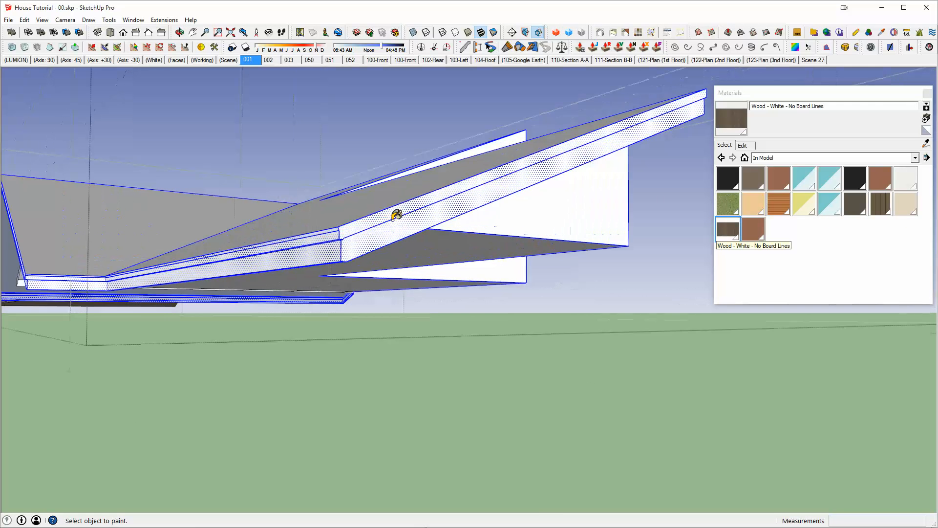
pyautogui.scroll(3, 392, 219)
pyautogui.click(370, 222)
pyautogui.moveTo(337, 243); pyautogui.dragTo(400, 247, button='middle')
pyautogui.scroll(-2, 410, 225)
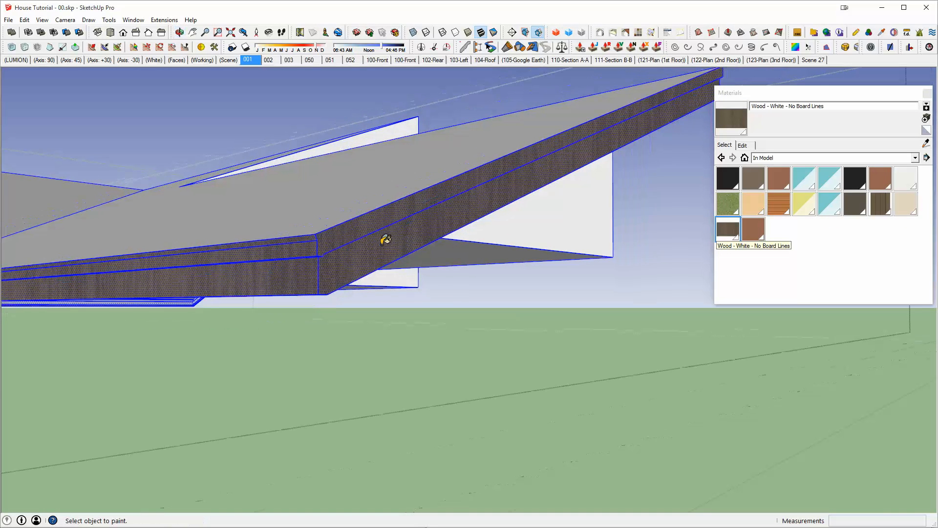
pyautogui.scroll(-2, 384, 242)
pyautogui.keyDown('shift'); pyautogui.moveTo(439, 215); pyautogui.dragTo(279, 313, button='middle'); pyautogui.keyUp('shift')
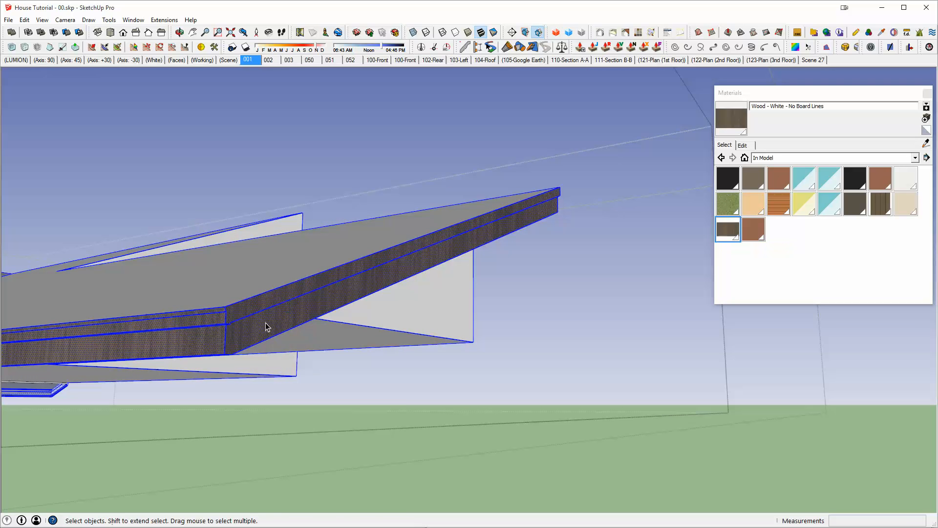
# Rotate the wood texture on the sloped end fascia so its grain runs along the board.
pyautogui.rightClick(265, 323)
pyautogui.moveTo(297, 453)
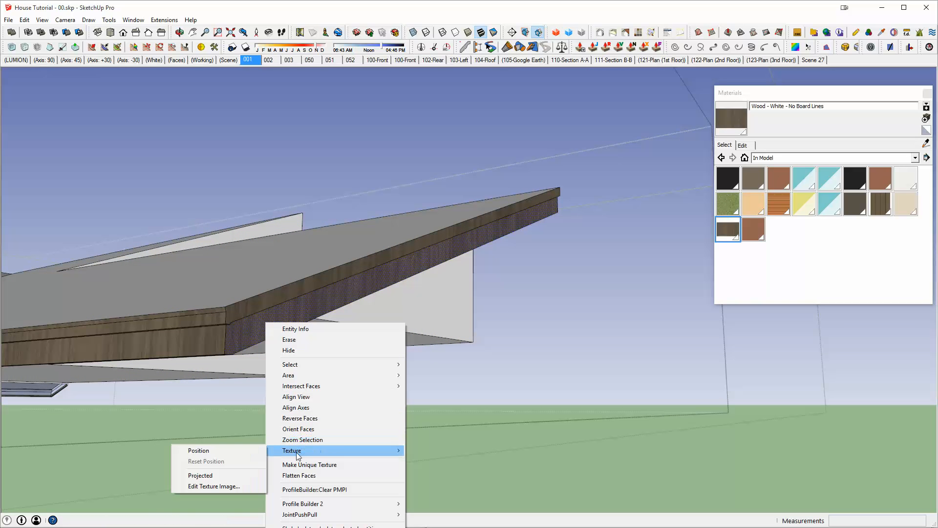
pyautogui.click(251, 451)
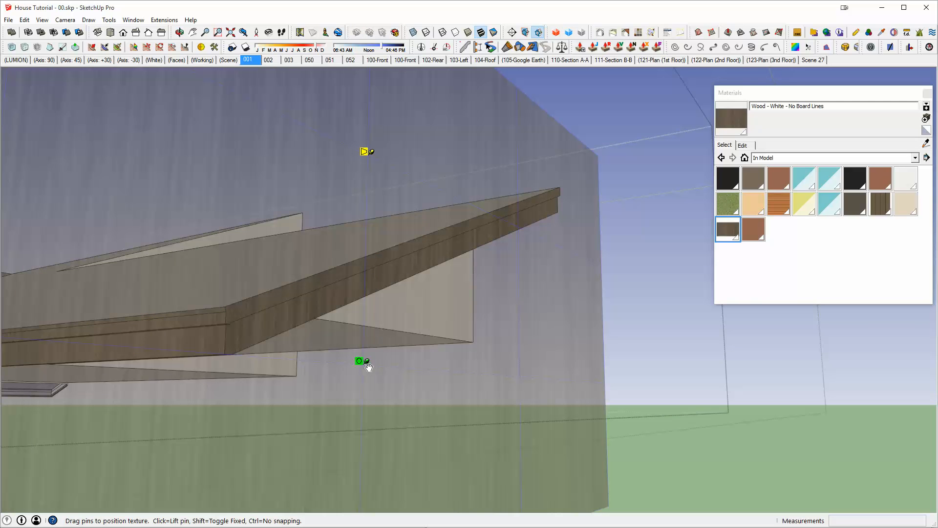
pyautogui.moveTo(369, 366); pyautogui.dragTo(290, 499)
pyautogui.scroll(-4, 317, 422)
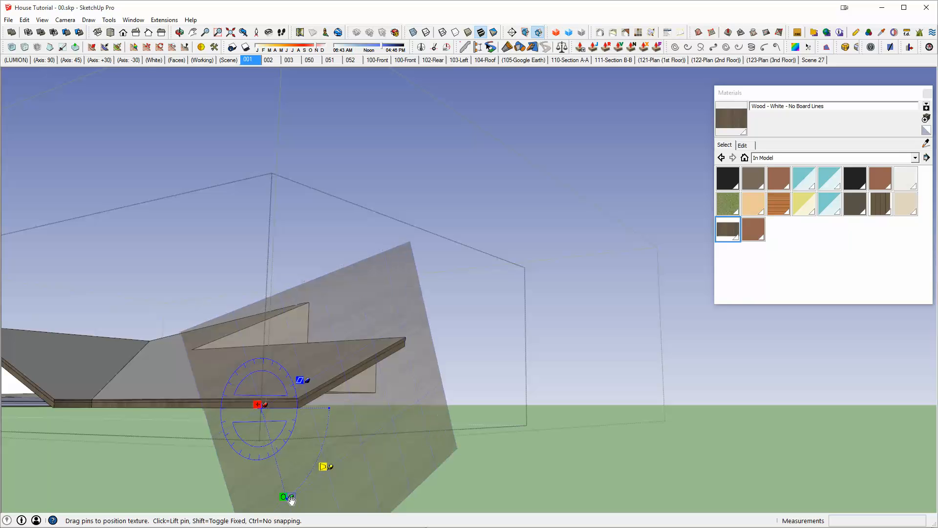
pyautogui.rightClick(321, 450)
pyautogui.click(341, 455)
# Examine the grain direction on the sloped end fascia, the gable fascia and the long eave fascia.
pyautogui.scroll(5, 294, 397)
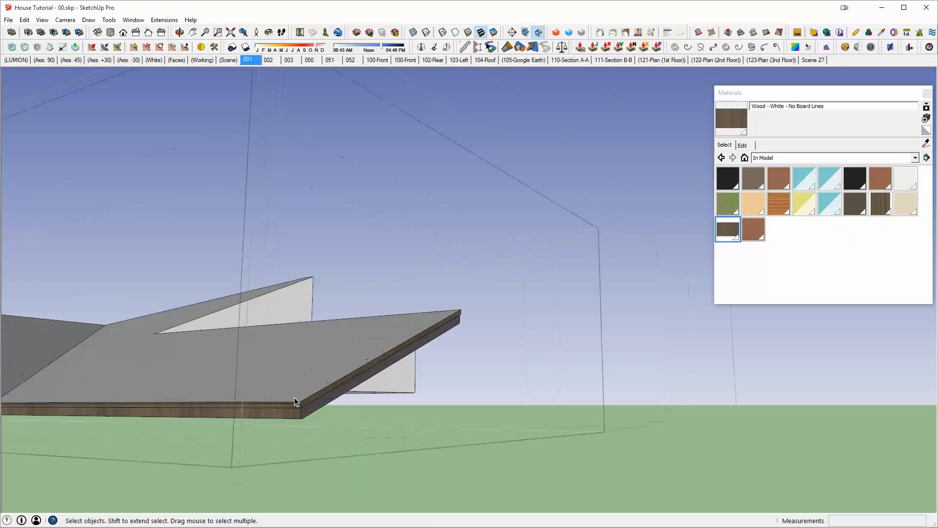
pyautogui.scroll(5, 300, 411)
pyautogui.moveTo(306, 412); pyautogui.dragTo(342, 334, button='middle')
pyautogui.scroll(3, 342, 334)
pyautogui.scroll(-2, 342, 334)
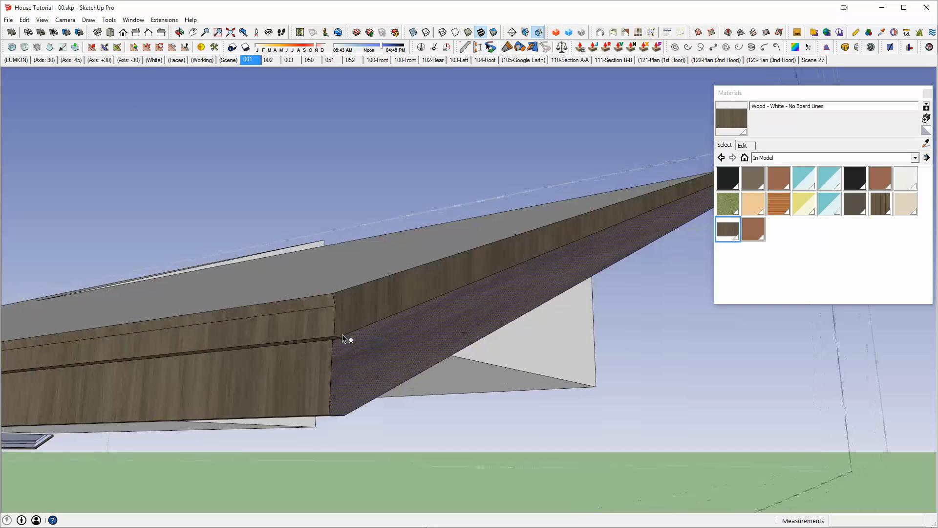
pyautogui.press('b')
pyautogui.scroll(-3, 388, 299)
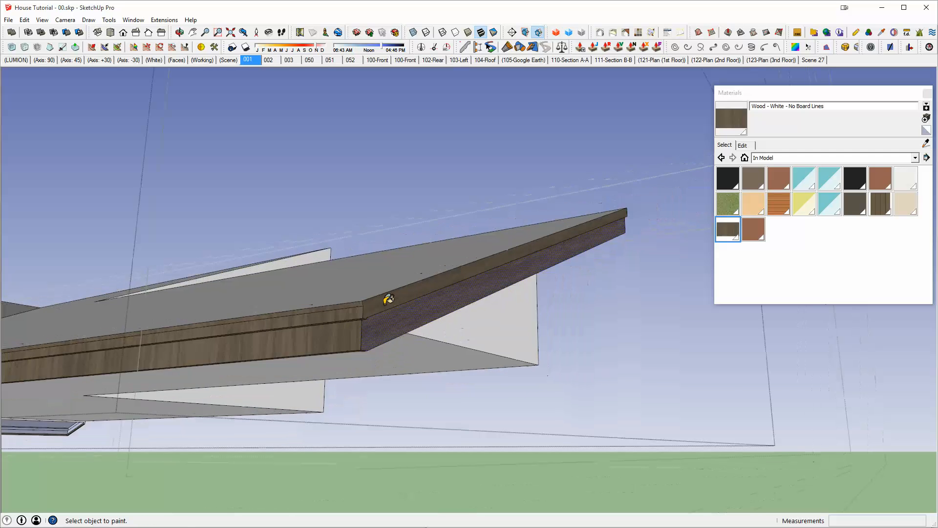
pyautogui.moveTo(388, 299); pyautogui.dragTo(511, 305, button='middle')
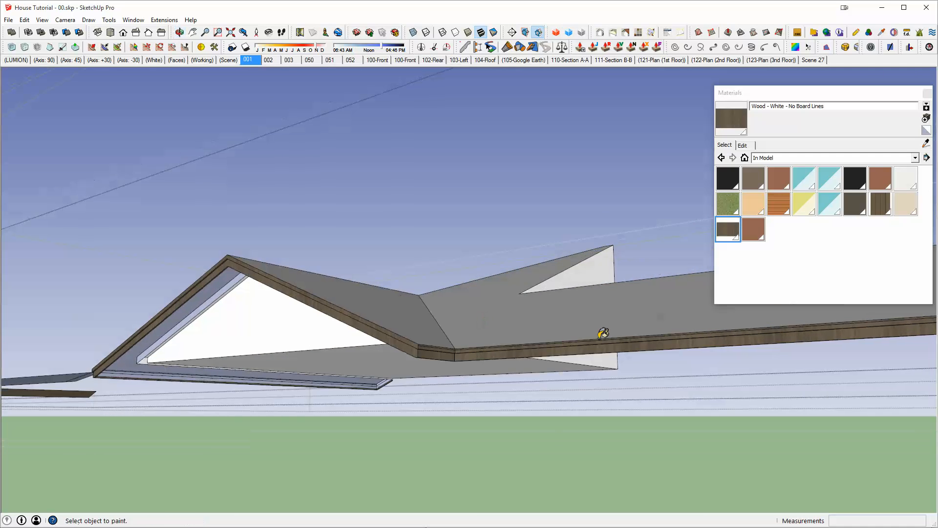
pyautogui.moveTo(601, 329); pyautogui.dragTo(356, 331, button='middle')
pyautogui.scroll(4, 549, 327)
# Rotate the wood texture on the long eave fascia by 90 degrees so its grain runs lengthwise.
pyautogui.press('space')
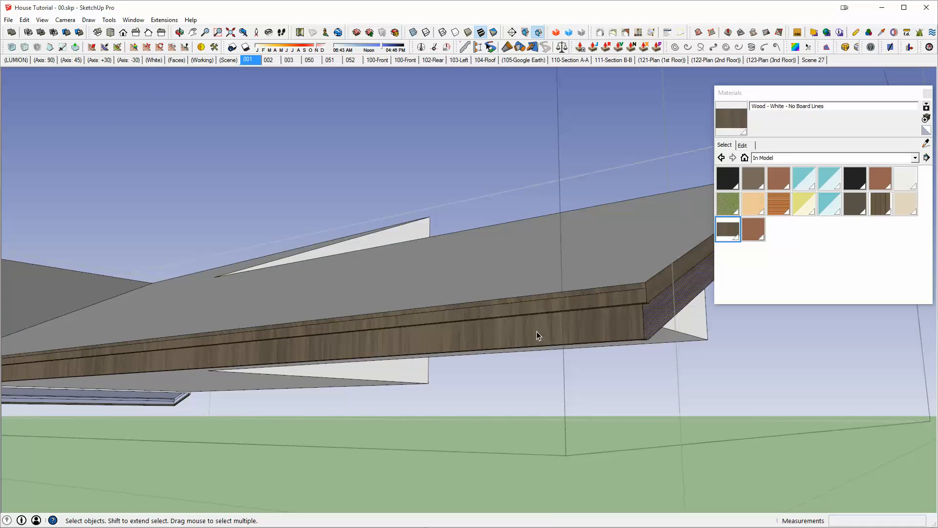
pyautogui.rightClick(537, 331)
pyautogui.moveTo(579, 374)
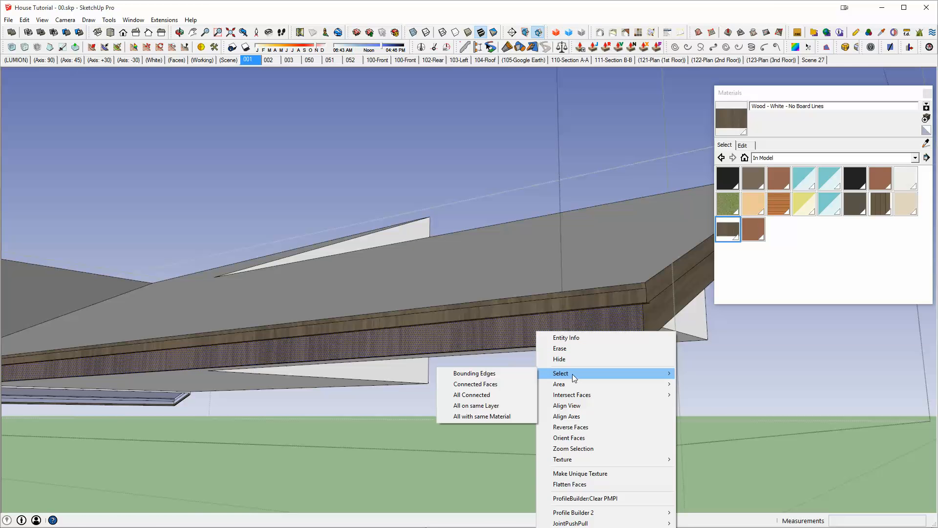
pyautogui.moveTo(579, 462)
pyautogui.click(491, 461)
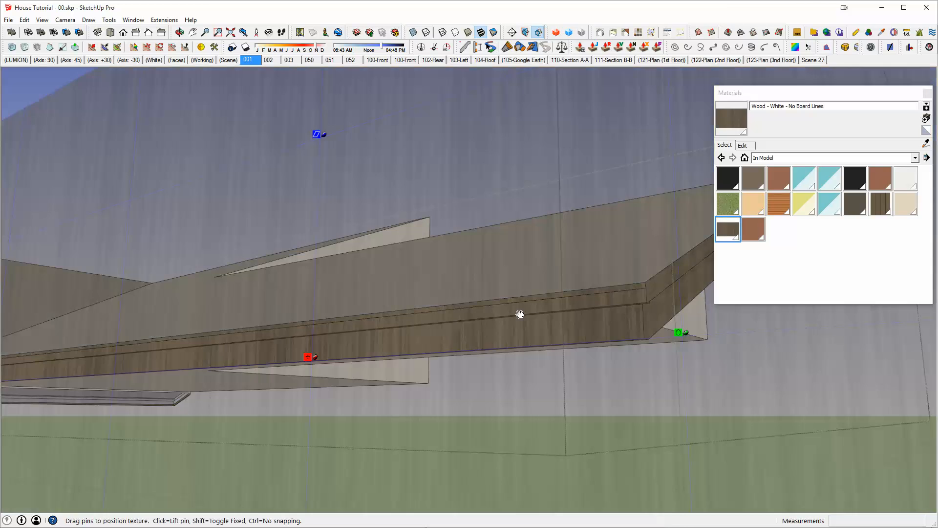
pyautogui.scroll(-4, 660, 333)
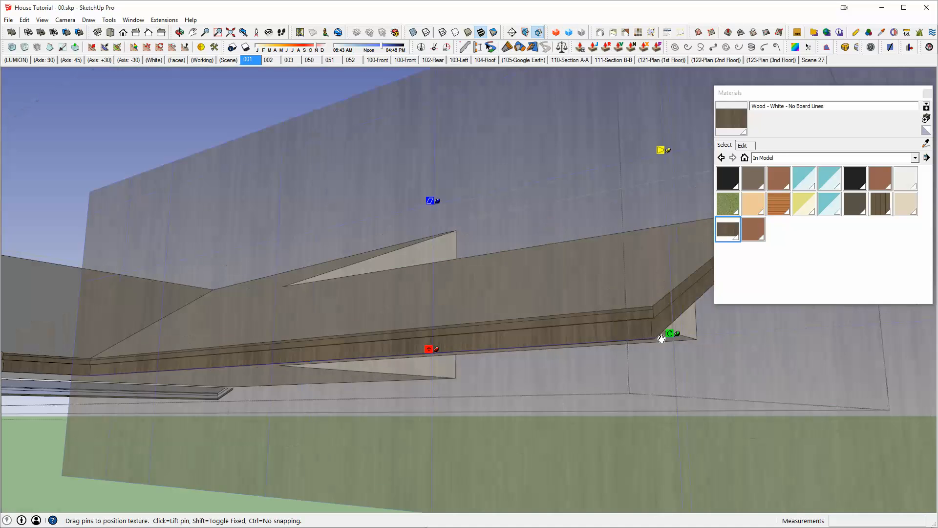
pyautogui.moveTo(674, 336); pyautogui.dragTo(523, 203)
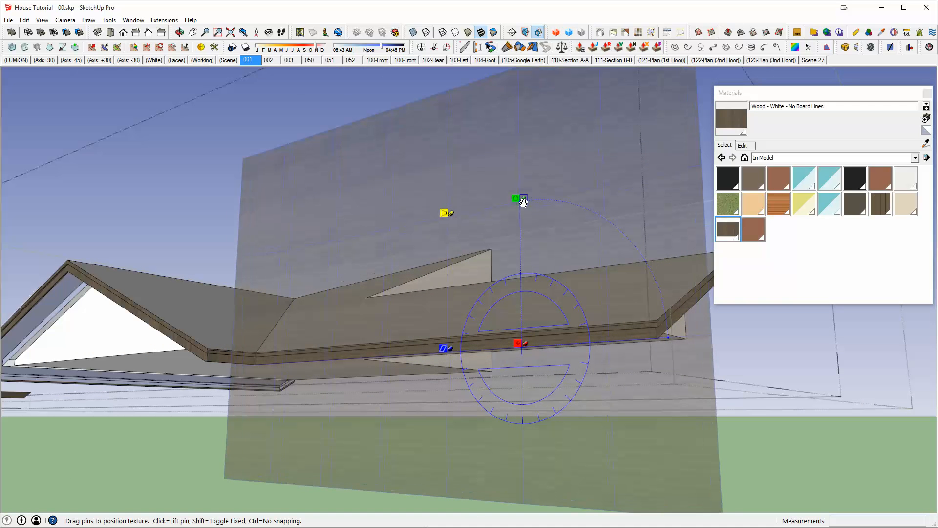
pyautogui.rightClick(587, 272)
pyautogui.click(598, 275)
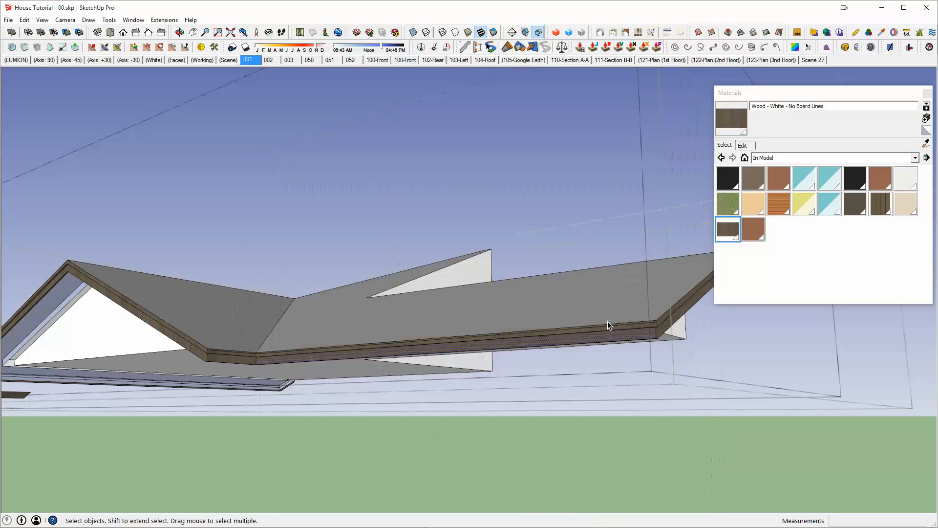
# Select all faces sharing the eave fascia's material and repaint them with its rotated wood texture.
pyautogui.scroll(3, 611, 327)
pyautogui.rightClick(606, 347)
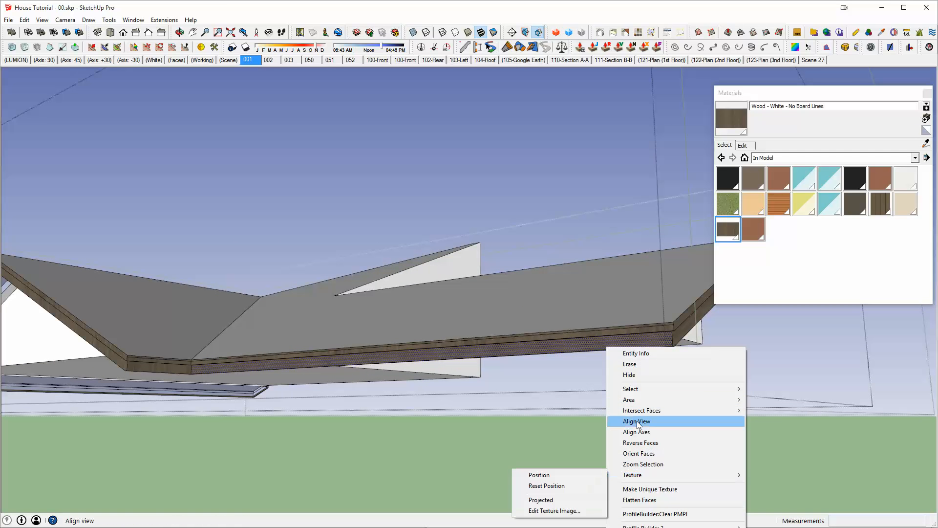
pyautogui.moveTo(632, 392)
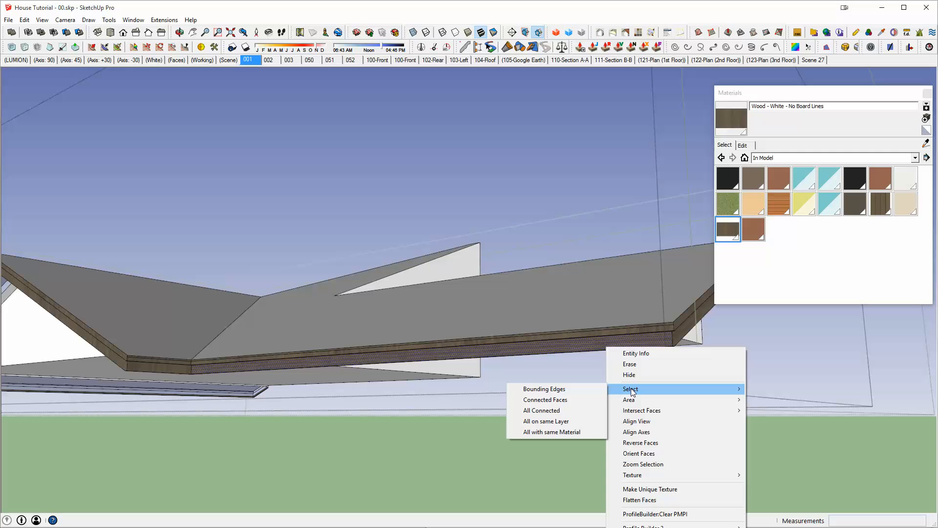
pyautogui.click(552, 432)
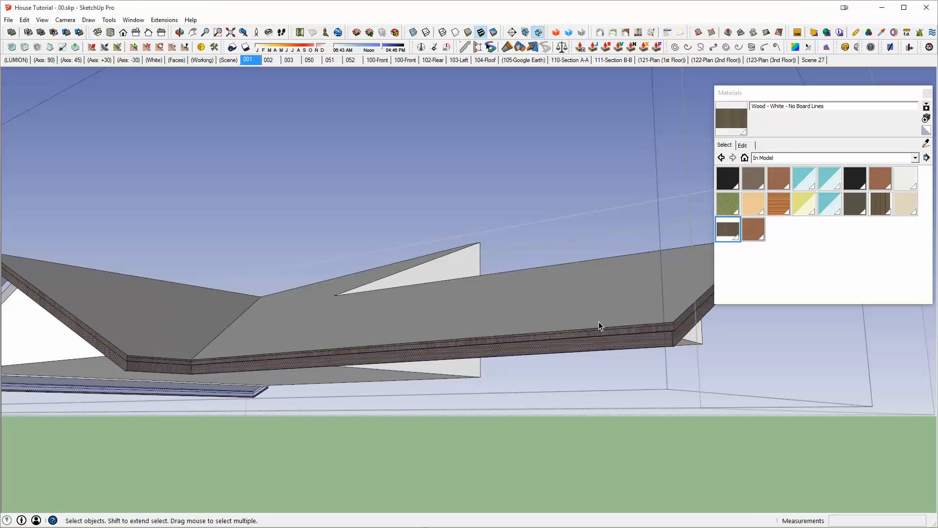
pyautogui.press('b')
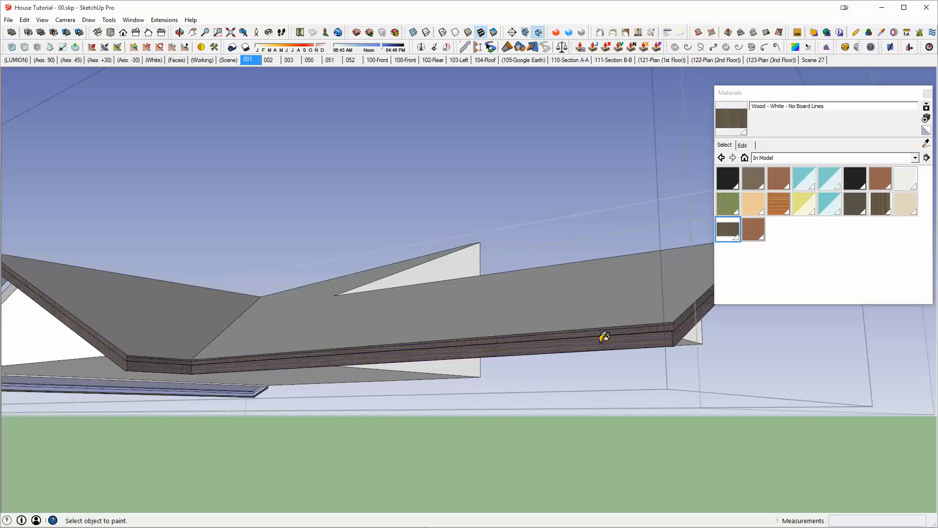
pyautogui.moveTo(636, 329)
pyautogui.mouseDown(button='middle')
pyautogui.moveTo(469, 336)
pyautogui.moveTo(497, 318)
pyautogui.moveTo(538, 310)
pyautogui.moveTo(494, 386)
pyautogui.mouseUp(button='middle')
# Reposition the wood texture on the sloped end fascia so its grain follows the slope.
pyautogui.press('space')
pyautogui.scroll(-1, 579, 403)
pyautogui.moveTo(582, 402)
pyautogui.mouseDown(button='middle')
pyautogui.moveTo(445, 401)
pyautogui.moveTo(458, 375)
pyautogui.moveTo(481, 370)
pyautogui.mouseUp(button='middle')
pyautogui.click(444, 399)
pyautogui.rightClick(444, 396)
pyautogui.click(411, 391)
pyautogui.scroll(3, 411, 391)
pyautogui.press('b')
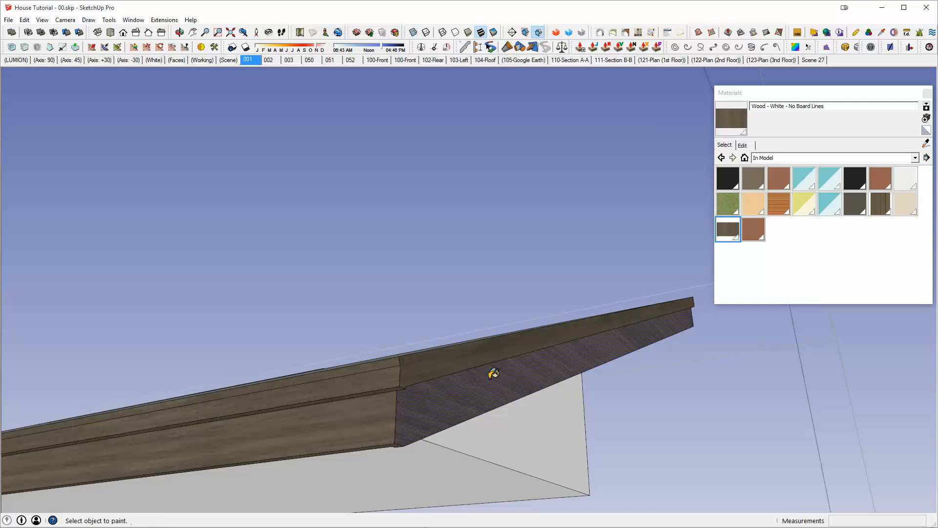
# Draw vertical lines across both fascia bands at the gable peak to separate the two slopes.
pyautogui.scroll(-3, 496, 379)
pyautogui.moveTo(496, 379)
pyautogui.mouseDown(button='middle')
pyautogui.moveTo(639, 341)
pyautogui.moveTo(536, 377)
pyautogui.moveTo(692, 322)
pyautogui.mouseUp(button='middle')
pyautogui.scroll(3, 699, 332)
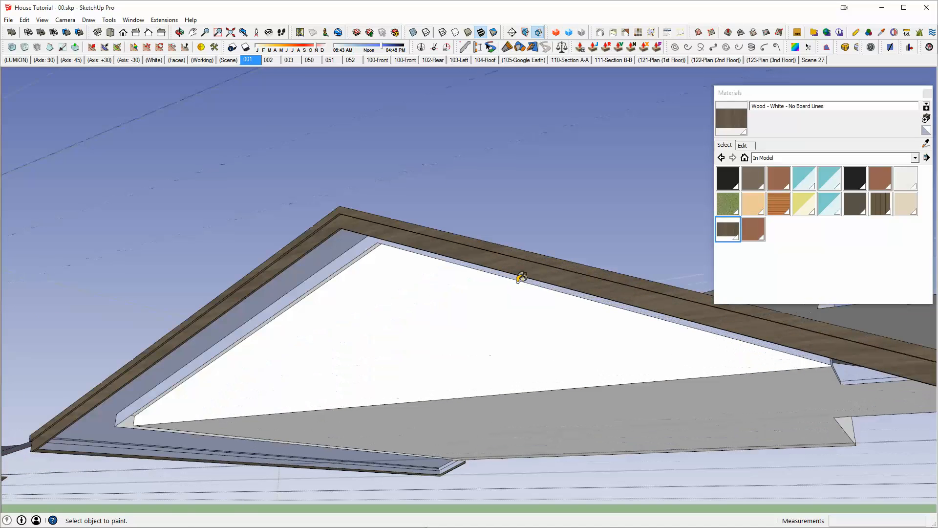
pyautogui.moveTo(521, 277); pyautogui.dragTo(547, 294, button='middle')
pyautogui.scroll(4, 410, 256)
pyautogui.moveTo(417, 255); pyautogui.dragTo(452, 191, button='middle')
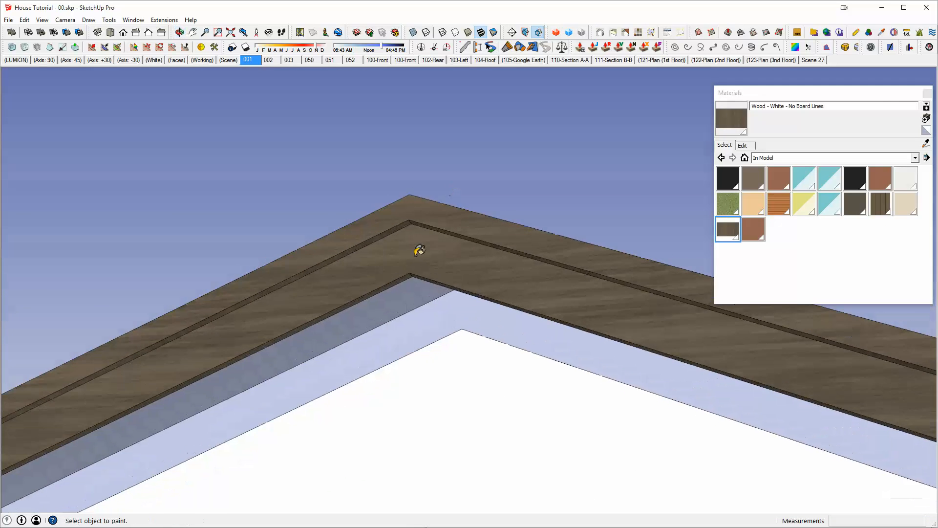
pyautogui.scroll(3, 415, 255)
pyautogui.press('l')
pyautogui.click(408, 197)
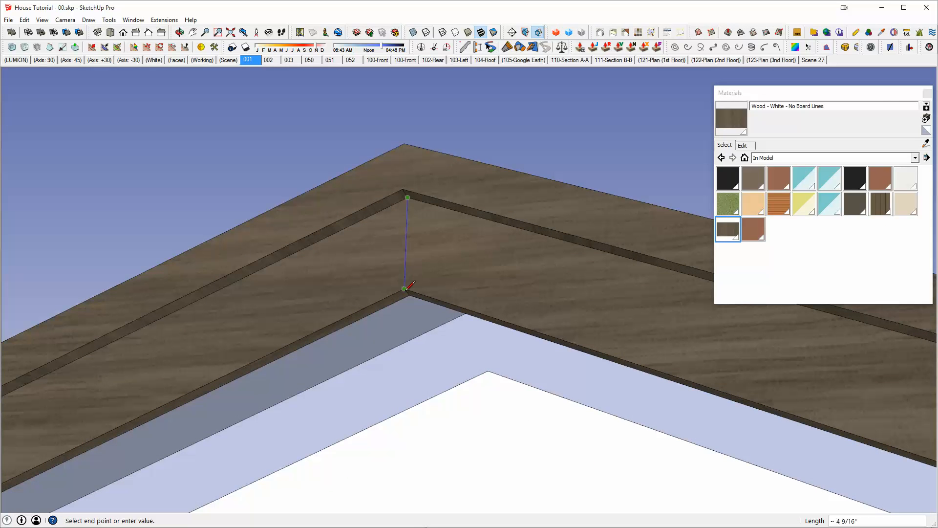
pyautogui.click(404, 144)
# Paint the lower fascia band on the gable's left slope with the slope-aligned wood texture.
pyautogui.press('b')
pyautogui.scroll(-5, 465, 234)
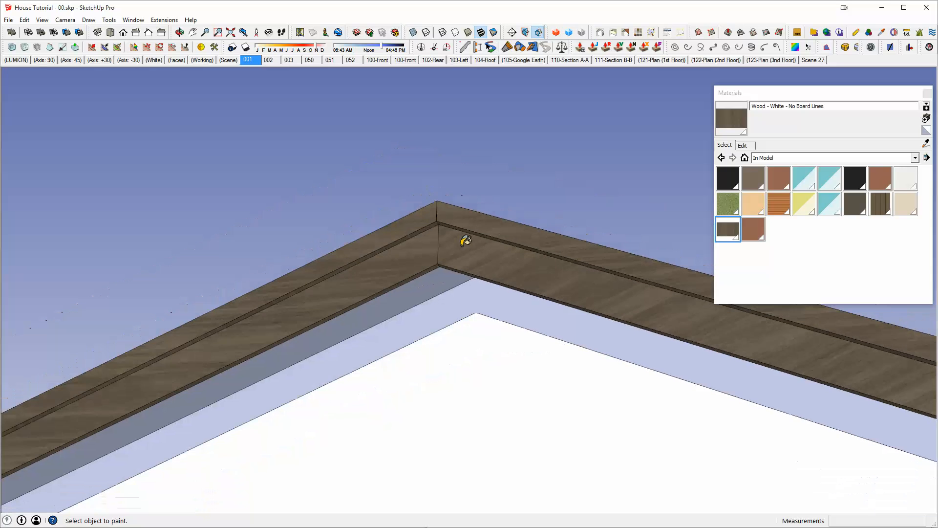
pyautogui.scroll(6, 426, 254)
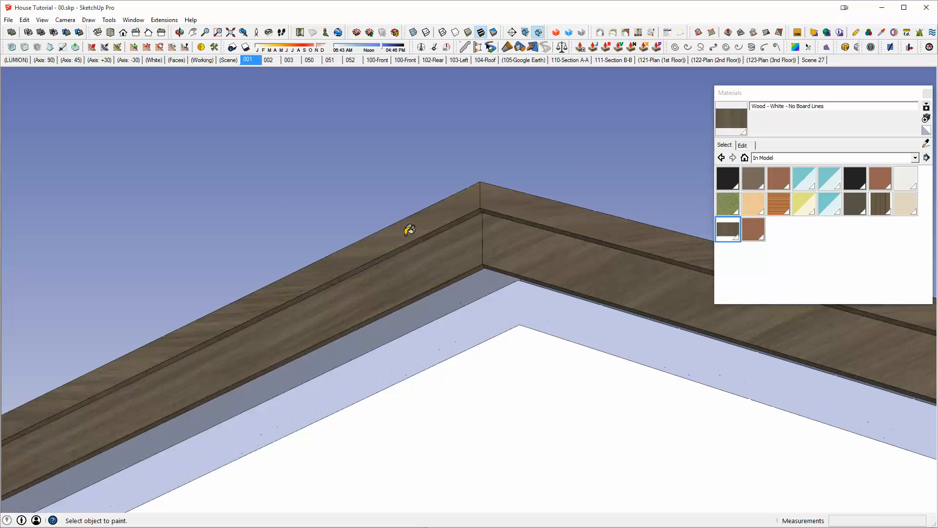
pyautogui.scroll(-6, 405, 237)
pyautogui.scroll(2, 414, 239)
# Select the lower and upper fascia faces on the gable's left slope.
pyautogui.press('space')
pyautogui.click(398, 246)
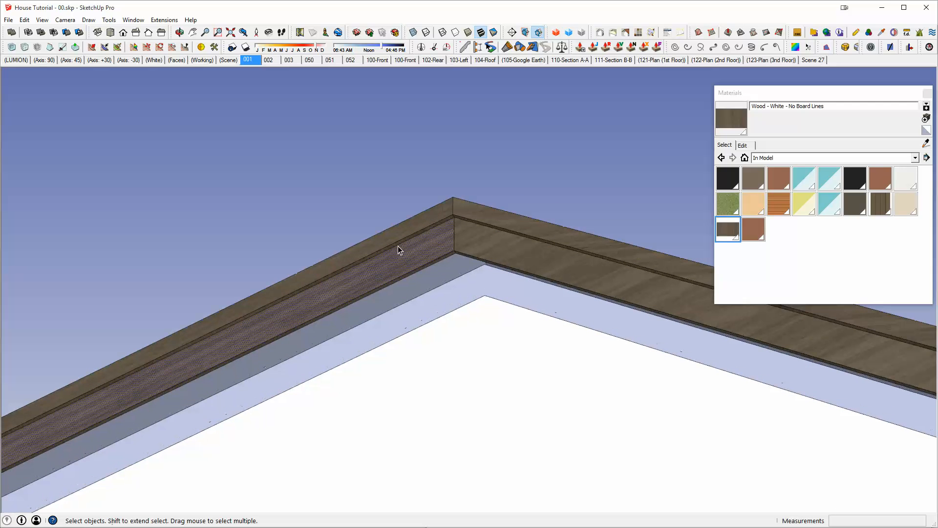
pyautogui.keyDown('shift'); pyautogui.click(391, 238); pyautogui.keyUp('shift')
pyautogui.scroll(-3, 392, 238)
pyautogui.moveTo(392, 237); pyautogui.dragTo(437, 306, button='middle')
pyautogui.moveTo(453, 389); pyautogui.dragTo(246, 400, button='middle')
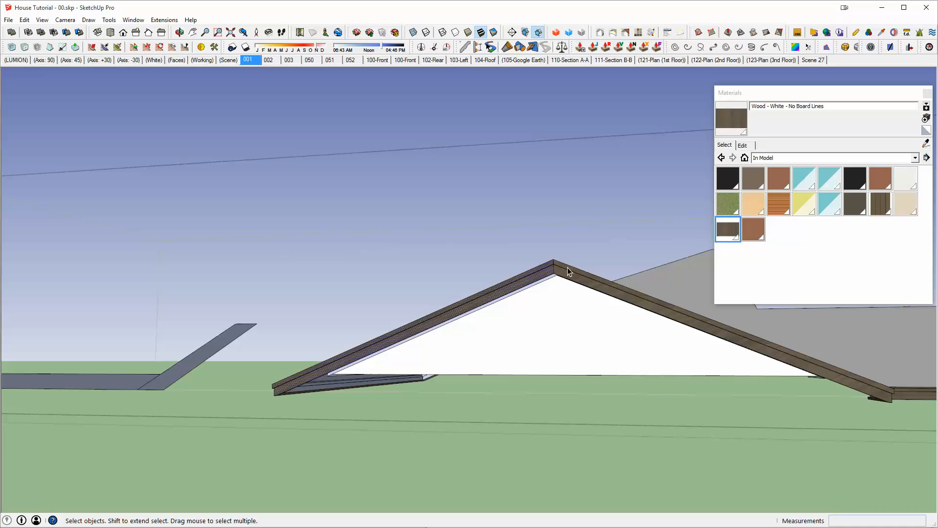
# Copy the selected left-slope fascia faces straight up above the gable peak.
pyautogui.press('m')
pyautogui.click(553, 260)
pyautogui.press('ctrl')
pyautogui.click(551, 142)
# Mirror the copied fascia faces along the red axis with a scale of -1.
pyautogui.press('s')
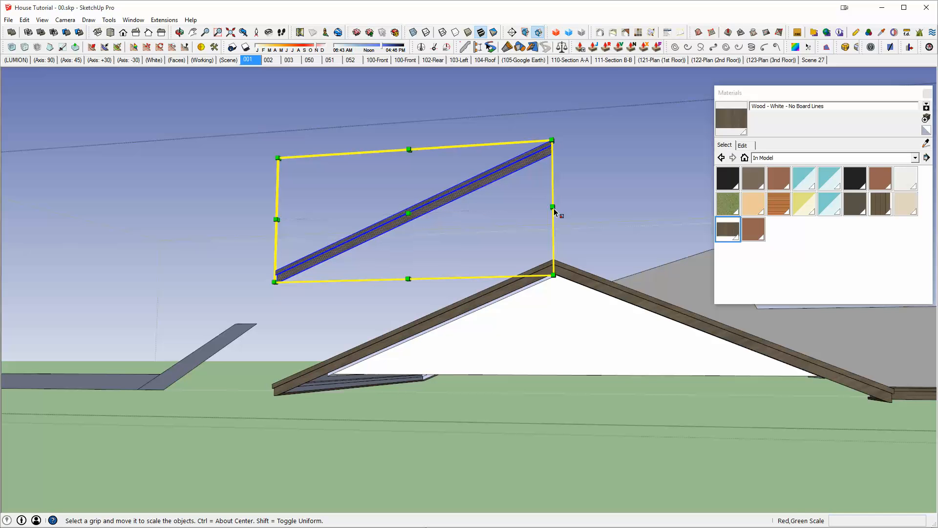
pyautogui.moveTo(553, 208); pyautogui.dragTo(478, 380, button='middle')
pyautogui.scroll(7, 502, 382)
pyautogui.scroll(-2, 478, 380)
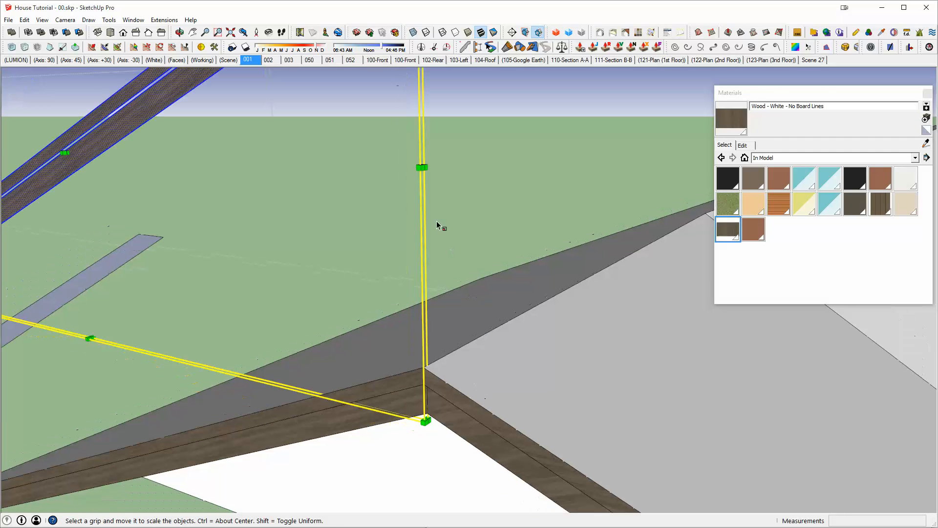
pyautogui.moveTo(423, 167); pyautogui.dragTo(385, 165)
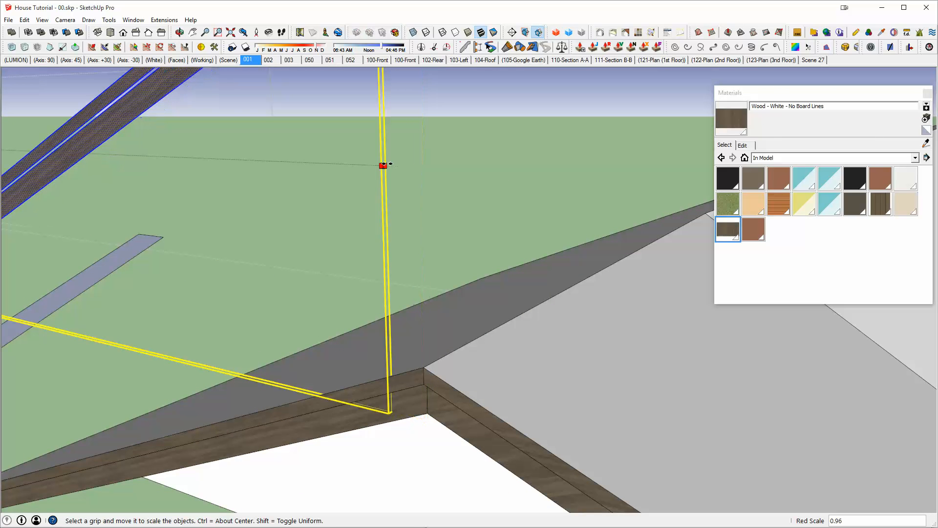
pyautogui.write('-1')
pyautogui.press('Return')
# Move the mirrored fascia copy along the red axis so it stands clear above the gable's right slope.
pyautogui.scroll(-3, 390, 166)
pyautogui.moveTo(542, 318); pyautogui.dragTo(635, 315, button='middle')
pyautogui.press('m')
pyautogui.click(151, 213)
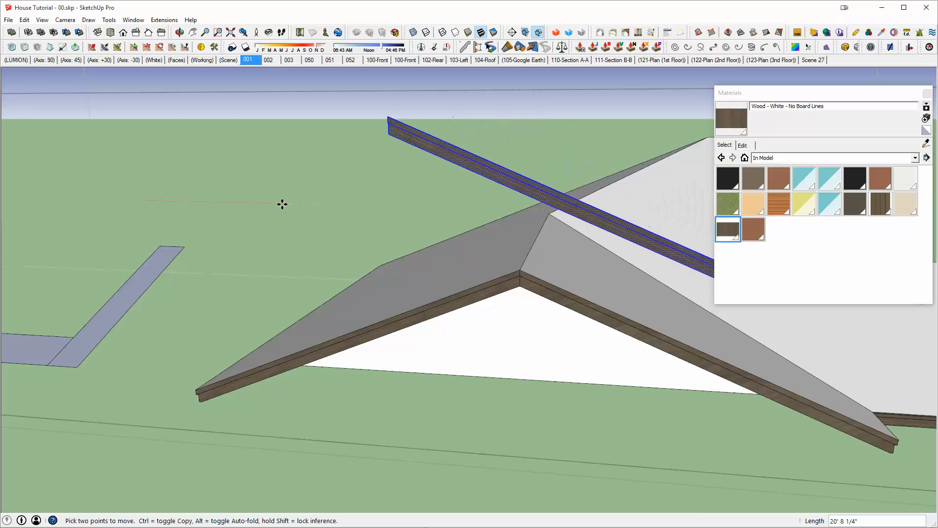
pyautogui.scroll(3, 577, 238)
pyautogui.scroll(-1, 605, 237)
pyautogui.moveTo(599, 239); pyautogui.dragTo(523, 203, button='middle')
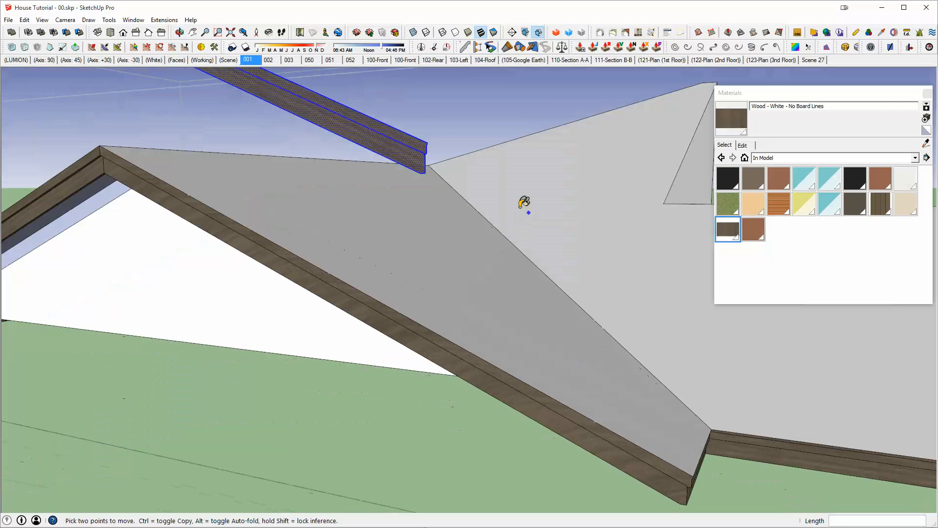
# Paint the gable's right-slope fascia with the mirrored copy's wood texture, and delete the floating copy.
pyautogui.press('b')
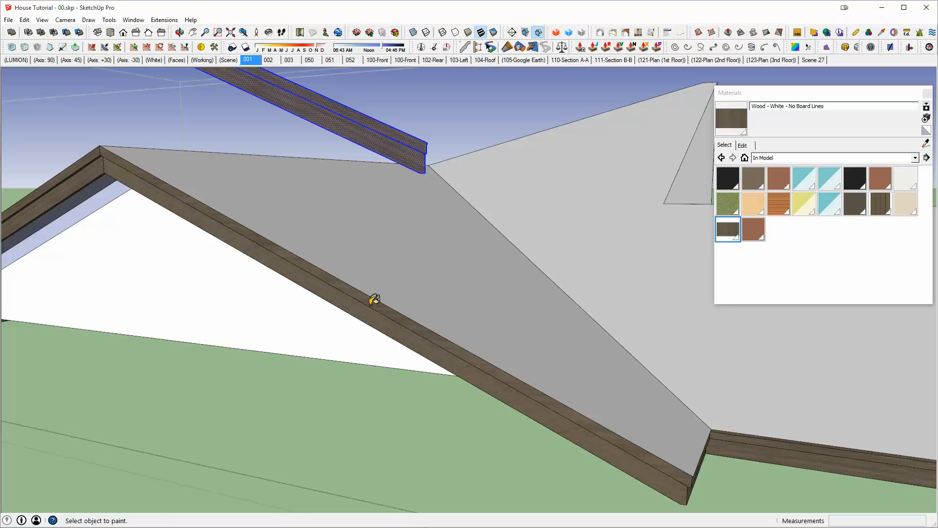
pyautogui.scroll(-2, 374, 296)
pyautogui.press('space')
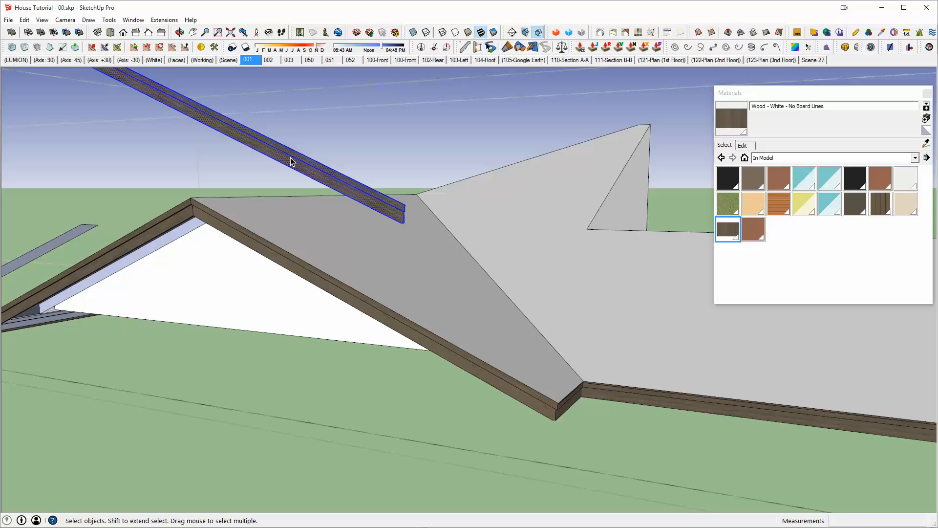
pyautogui.press('Delete')
# Inspect the wood grain on both gable slopes of the lower roof, and close the roof group.
pyautogui.moveTo(333, 208); pyautogui.dragTo(500, 228, button='middle')
pyautogui.scroll(-2, 500, 229)
pyautogui.moveTo(431, 237); pyautogui.dragTo(661, 167, button='middle')
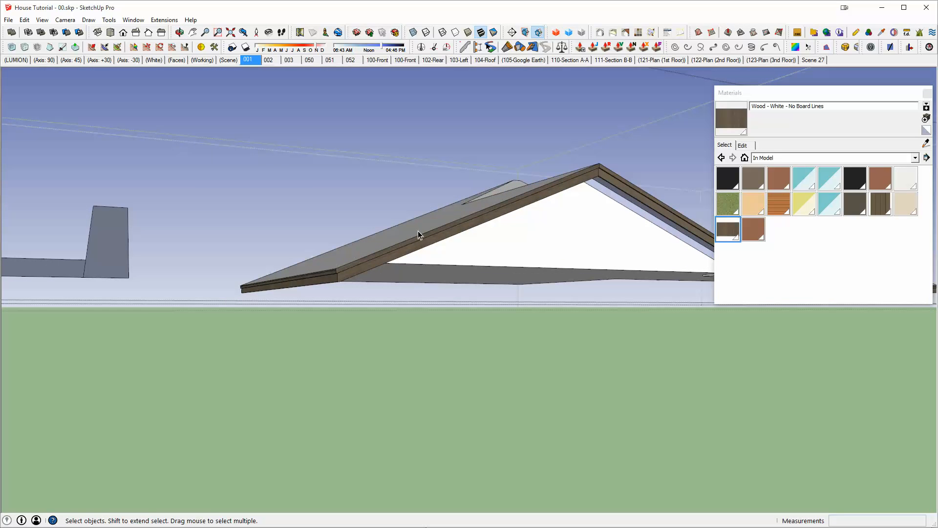
pyautogui.moveTo(418, 231)
pyautogui.mouseDown(button='middle')
pyautogui.moveTo(482, 189)
pyautogui.moveTo(515, 252)
pyautogui.moveTo(570, 296)
pyautogui.moveTo(287, 257)
pyautogui.moveTo(464, 274)
pyautogui.moveTo(416, 245)
pyautogui.mouseUp(button='middle')
pyautogui.moveTo(312, 239); pyautogui.dragTo(506, 234, button='middle')
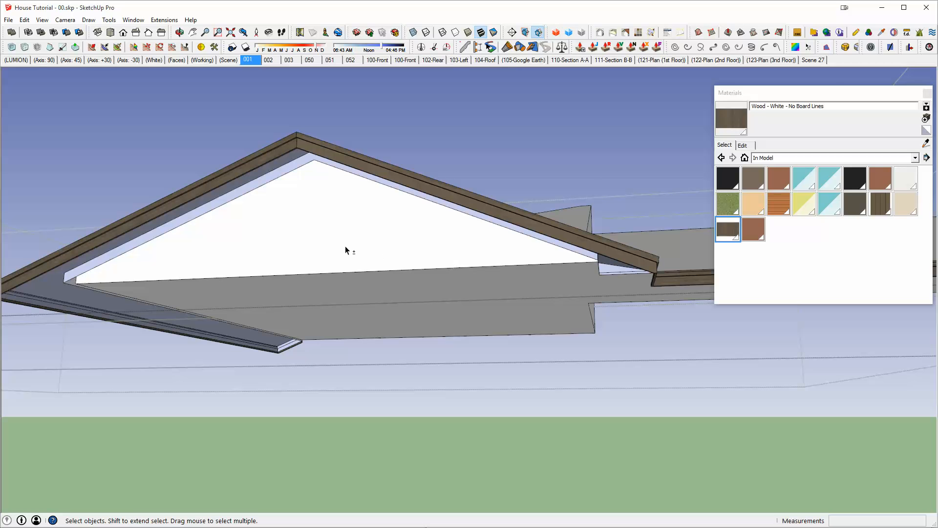
pyautogui.moveTo(345, 247); pyautogui.dragTo(496, 229, button='middle')
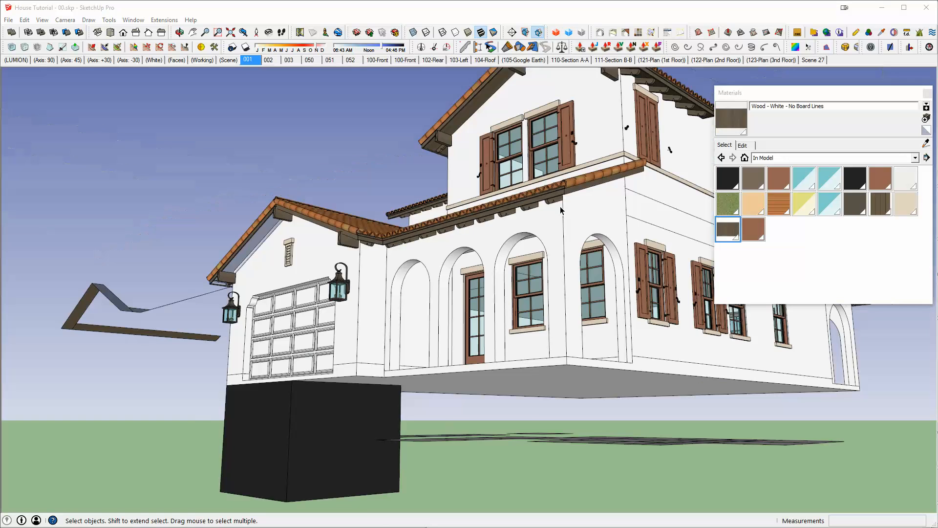
# Open the lower roof group and move the detached wood soffit group a distance of 600 toward the roof, under its eaves.
pyautogui.moveTo(560, 206); pyautogui.dragTo(309, 330, button='middle')
pyautogui.scroll(2, 335, 223)
pyautogui.doubleClick(276, 301)
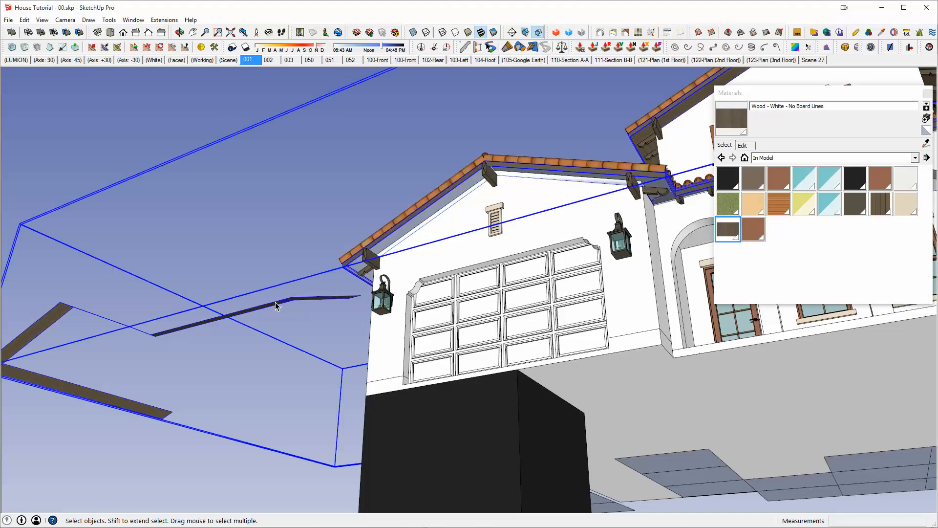
pyautogui.click(276, 301)
pyautogui.scroll(-2, 381, 284)
pyautogui.doubleClick(323, 298)
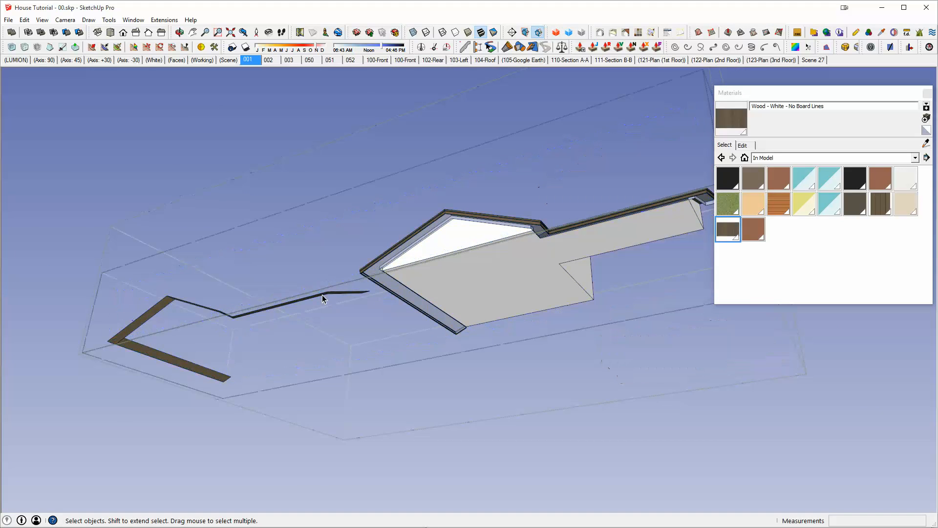
pyautogui.click(150, 329)
pyautogui.moveTo(318, 272); pyautogui.dragTo(327, 212, button='middle')
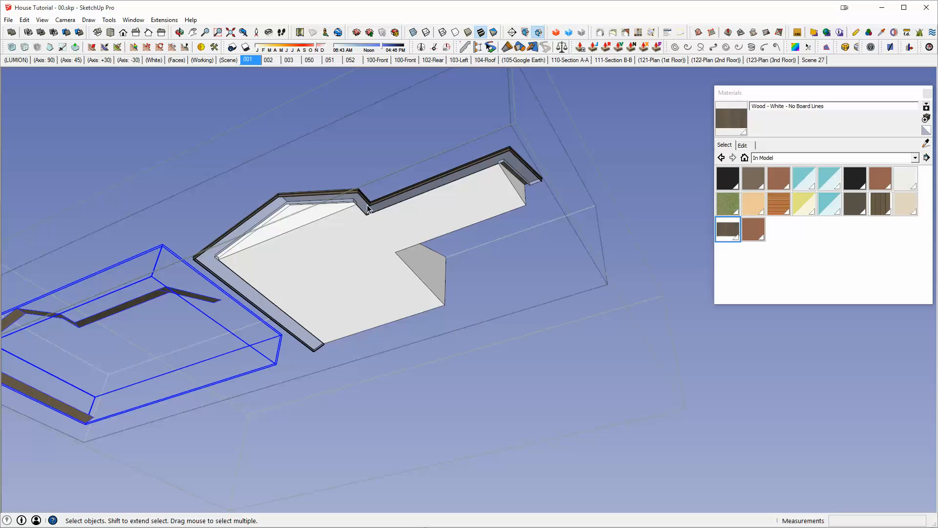
pyautogui.press('m')
pyautogui.click(289, 257)
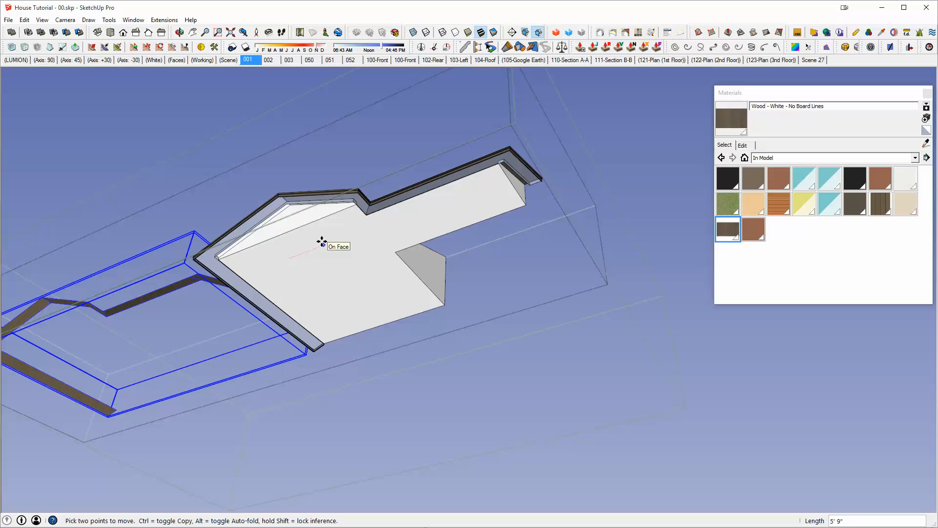
pyautogui.write('600')
pyautogui.press('Return')
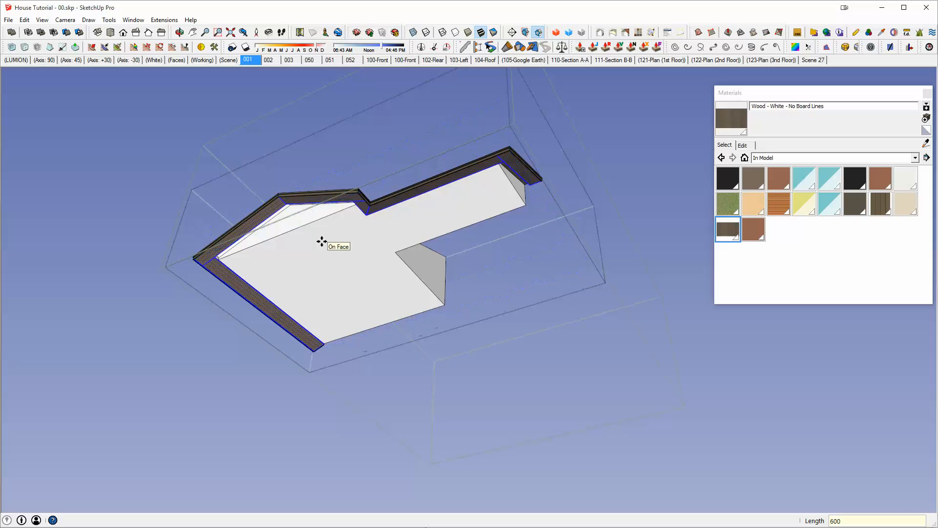
# Check the wood soffit's fit beneath the lower roof's eaves and gable, and leave the roof group.
pyautogui.scroll(5, 322, 211)
pyautogui.moveTo(323, 212); pyautogui.dragTo(392, 214, button='middle')
pyautogui.press('space')
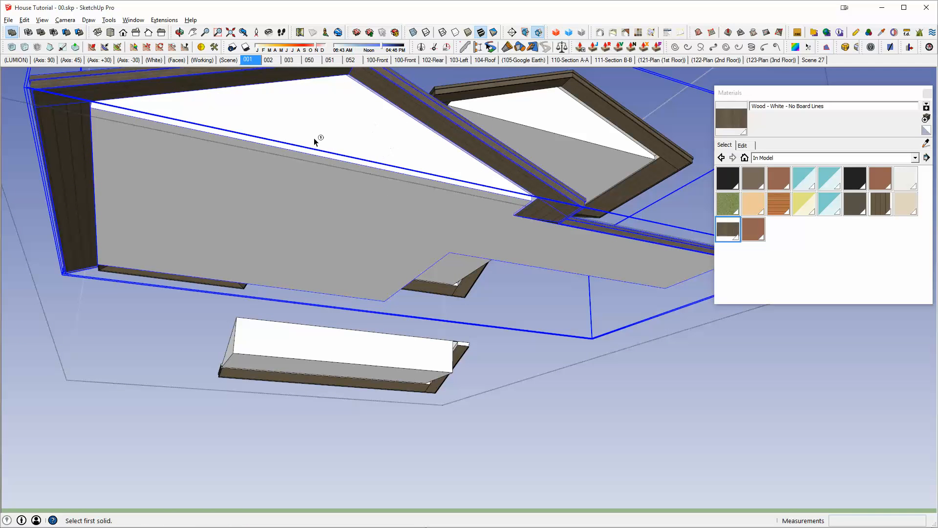
pyautogui.moveTo(315, 125); pyautogui.dragTo(398, 213, button='middle')
pyautogui.scroll(3, 424, 248)
pyautogui.keyDown('shift'); pyautogui.moveTo(566, 239); pyautogui.dragTo(460, 236, button='middle'); pyautogui.keyUp('shift')
pyautogui.scroll(-2, 461, 237)
pyautogui.moveTo(429, 200); pyautogui.dragTo(429, 272, button='middle')
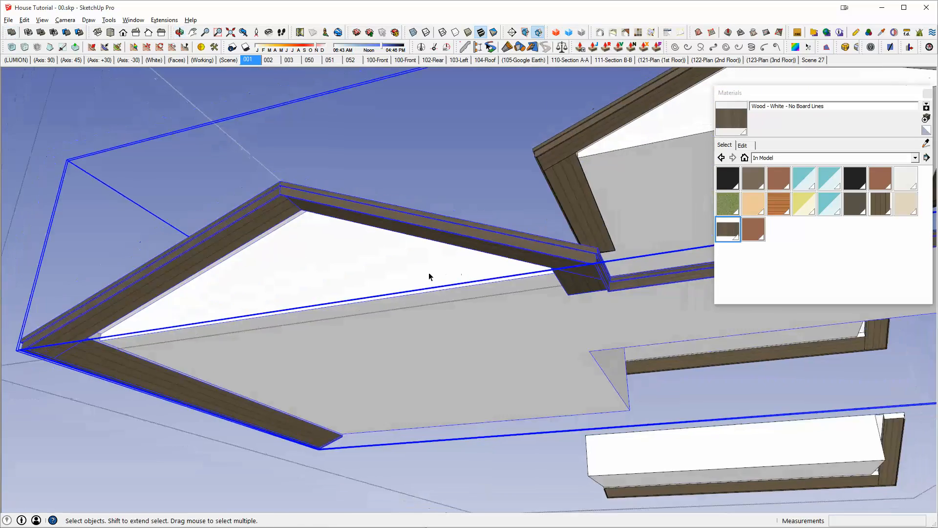
pyautogui.scroll(-2, 429, 273)
pyautogui.press('Escape')
# Examine the wood fascia and soffits from below and around the front of the whole house.
pyautogui.scroll(-1, 479, 266)
pyautogui.moveTo(584, 191)
pyautogui.mouseDown(button='middle')
pyautogui.moveTo(436, 211)
pyautogui.moveTo(419, 193)
pyautogui.mouseUp(button='middle')
pyautogui.press('c')
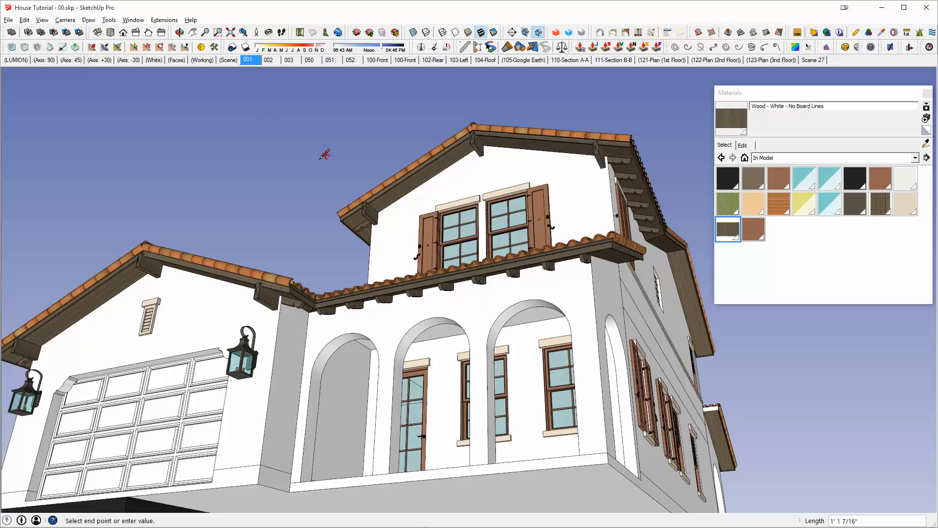
pyautogui.press('Escape')
pyautogui.moveTo(582, 319); pyautogui.dragTo(582, 319)
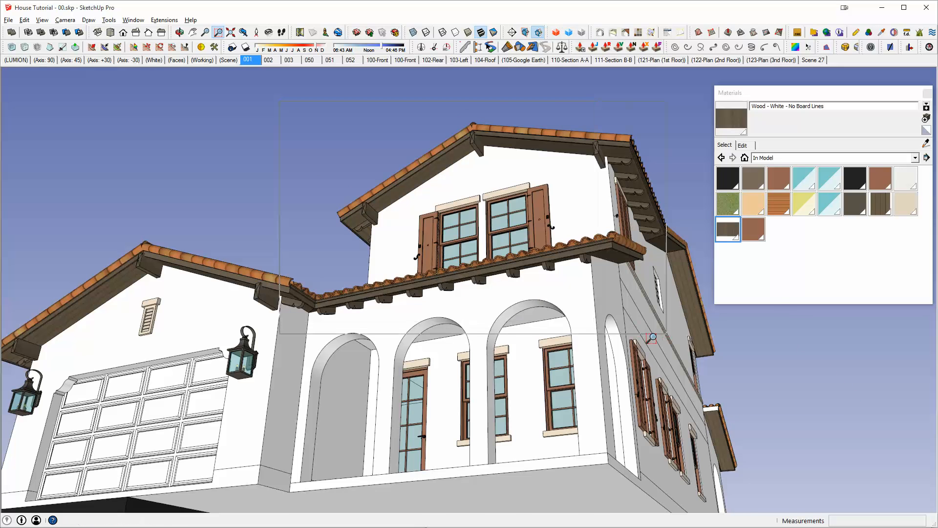
pyautogui.moveTo(652, 344); pyautogui.dragTo(276, 335, button='middle')
pyautogui.press('space')
pyautogui.scroll(2, 396, 291)
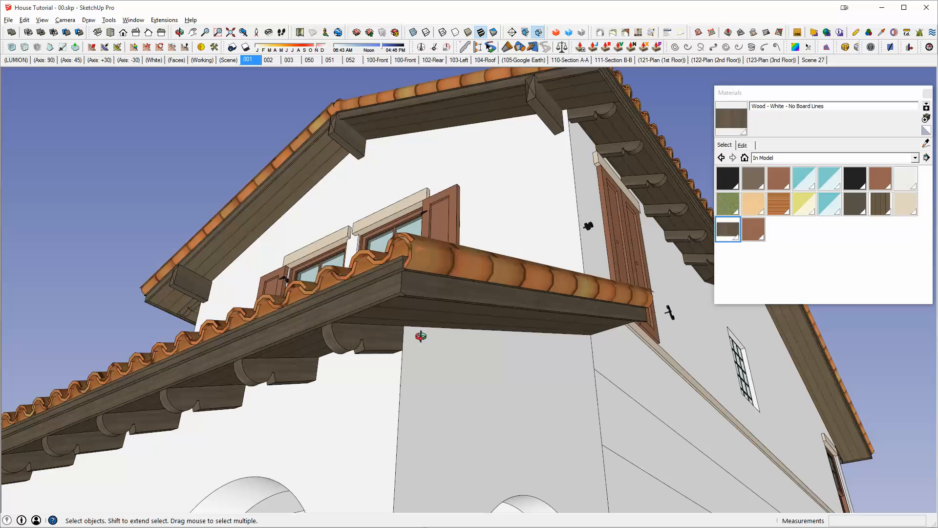
pyautogui.moveTo(421, 336); pyautogui.dragTo(518, 291, button='middle')
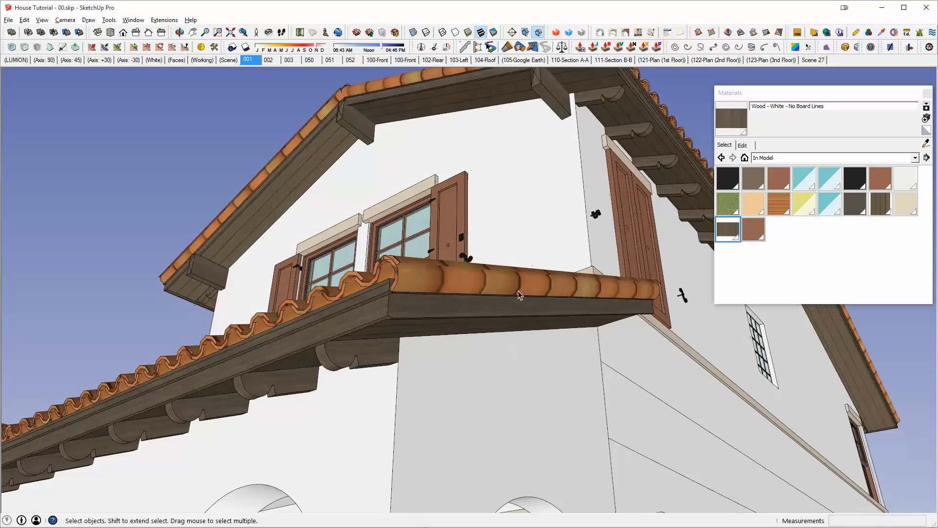
pyautogui.scroll(-2, 517, 249)
pyautogui.moveTo(515, 245); pyautogui.dragTo(547, 416, button='middle')
pyautogui.scroll(-2, 455, 245)
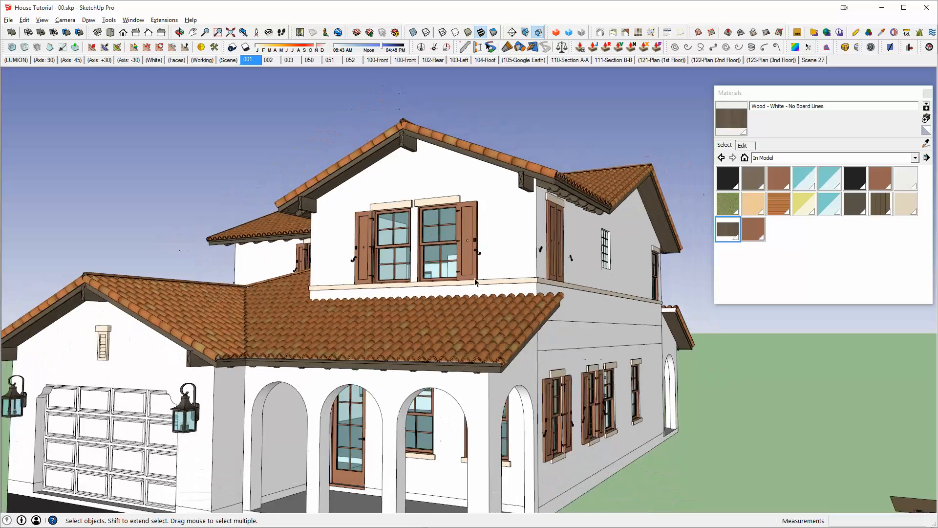
pyautogui.moveTo(474, 277); pyautogui.dragTo(531, 298, button='middle')
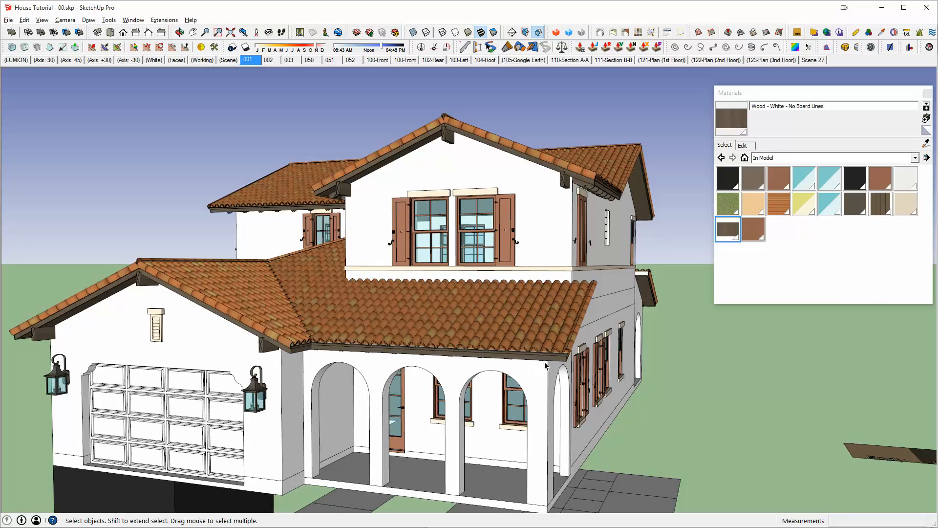
pyautogui.moveTo(546, 366); pyautogui.dragTo(433, 388, button='middle')
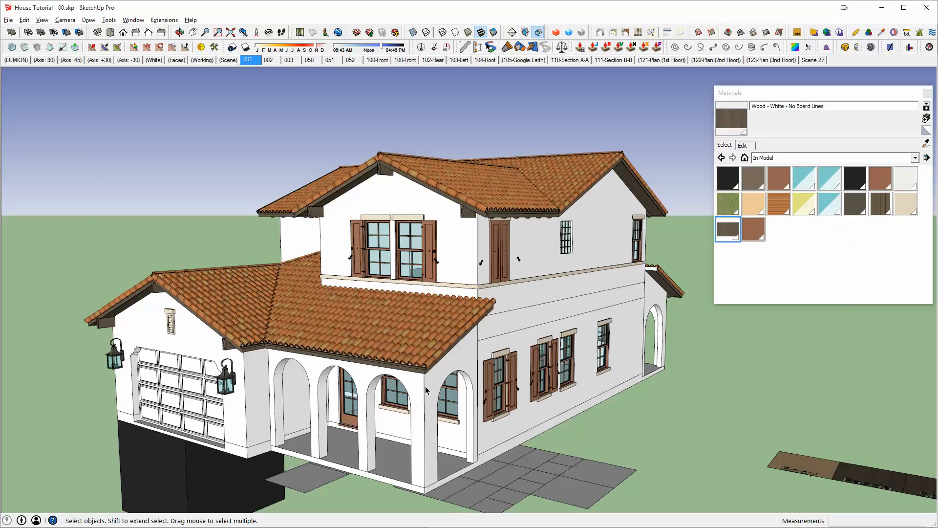
# Open the front porch arcade's wall group, select all its faces and paint them with the Hard Wired material sampled from the color strip.
pyautogui.click(425, 389)
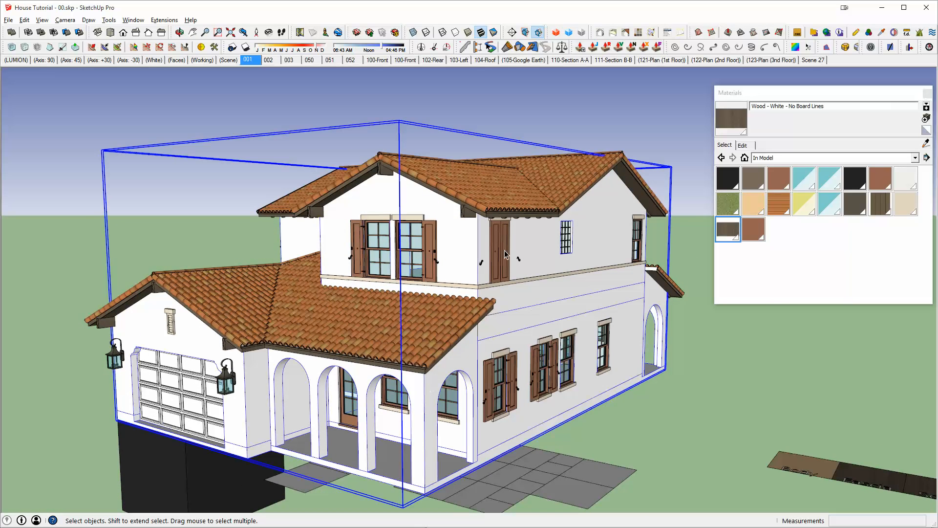
pyautogui.doubleClick(433, 385)
pyautogui.doubleClick(433, 385)
pyautogui.hotkey('ctrl', 'a')
pyautogui.moveTo(435, 347); pyautogui.dragTo(321, 300, button='middle')
pyautogui.scroll(-2, 488, 442)
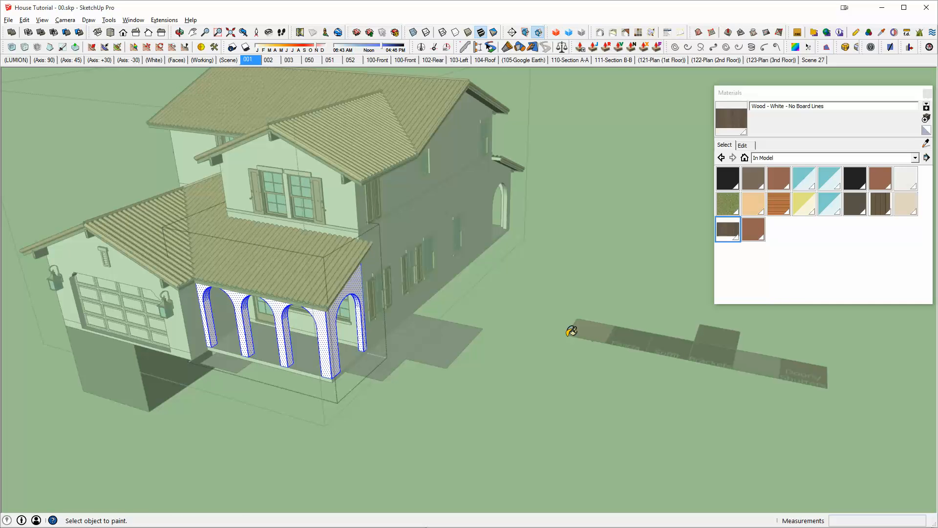
pyautogui.click(587, 332)
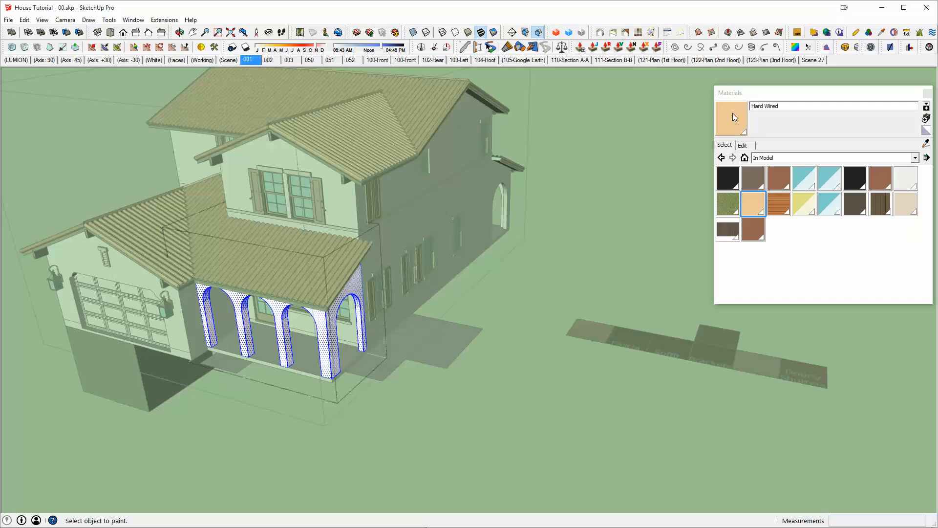
pyautogui.click(358, 291)
# Select all connected faces of the rear porch arcade and paint them with Hard Wired.
pyautogui.moveTo(358, 291)
pyautogui.mouseDown(button='middle')
pyautogui.moveTo(425, 247)
pyautogui.moveTo(220, 290)
pyautogui.mouseUp(button='middle')
pyautogui.scroll(1, 573, 289)
pyautogui.press('space')
pyautogui.click(573, 288)
pyautogui.tripleClick(573, 288)
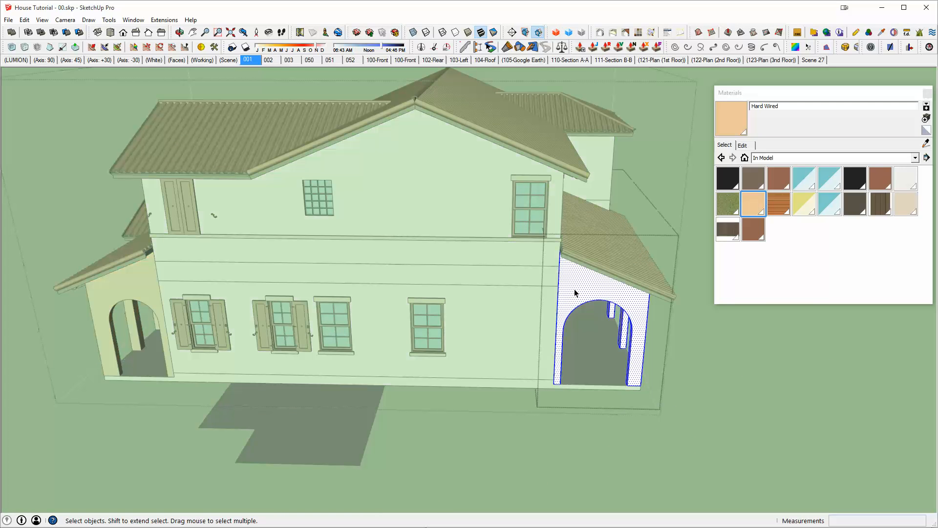
pyautogui.press('b')
pyautogui.click(574, 289)
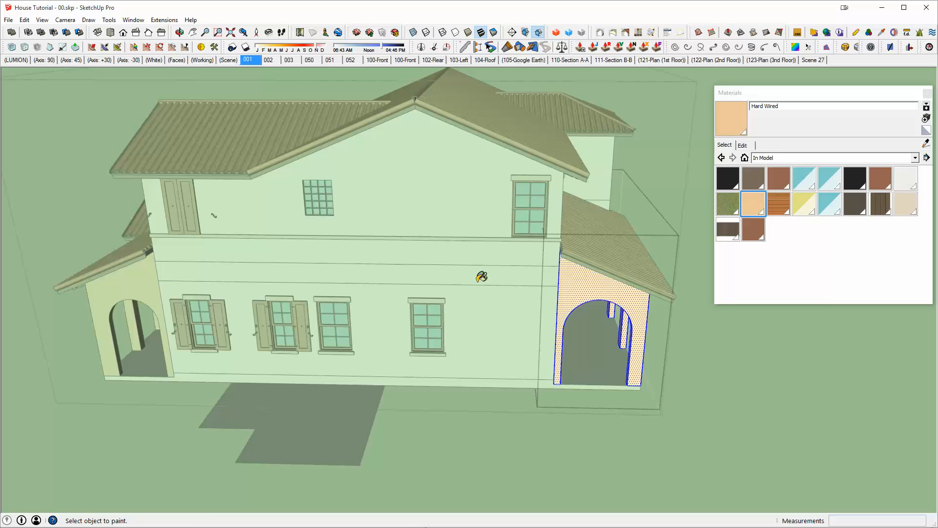
# Select all connected faces of the wall band between the two floors, and check it around the house with the surroundings hidden.
pyautogui.scroll(1, 469, 281)
pyautogui.press('space')
pyautogui.click(455, 274)
pyautogui.doubleClick(456, 275)
pyautogui.tripleClick(455, 275)
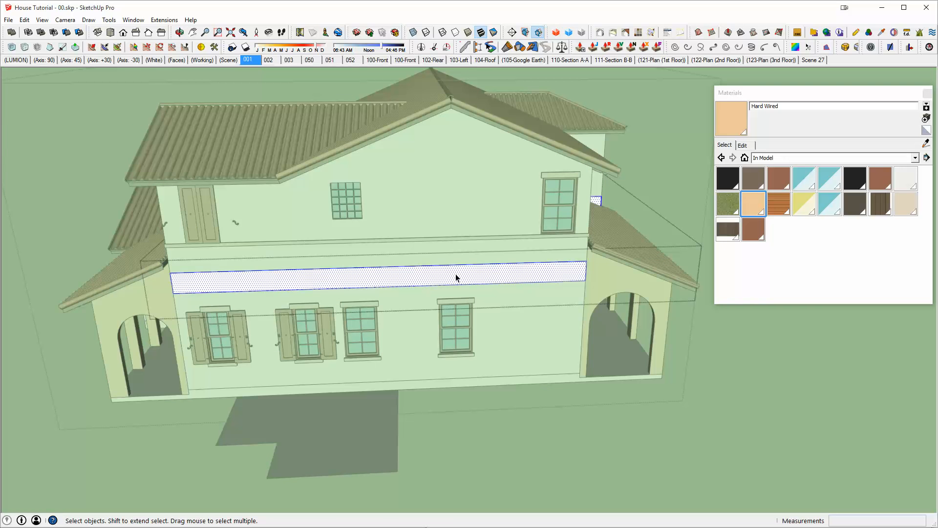
pyautogui.press('h')
pyautogui.moveTo(395, 286); pyautogui.dragTo(441, 274, button='middle')
pyautogui.press('h')
pyautogui.press('h')
pyautogui.press('h')
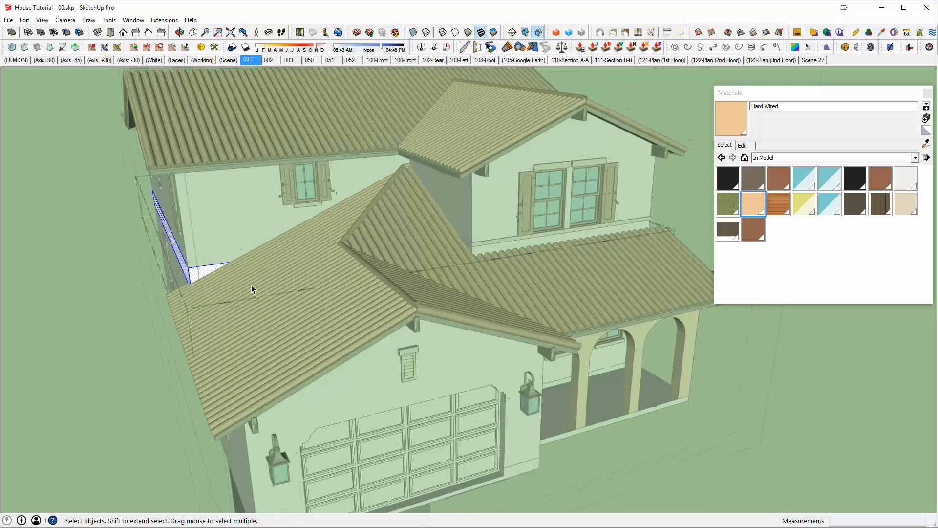
pyautogui.moveTo(251, 286); pyautogui.dragTo(311, 282, button='middle')
pyautogui.press('h')
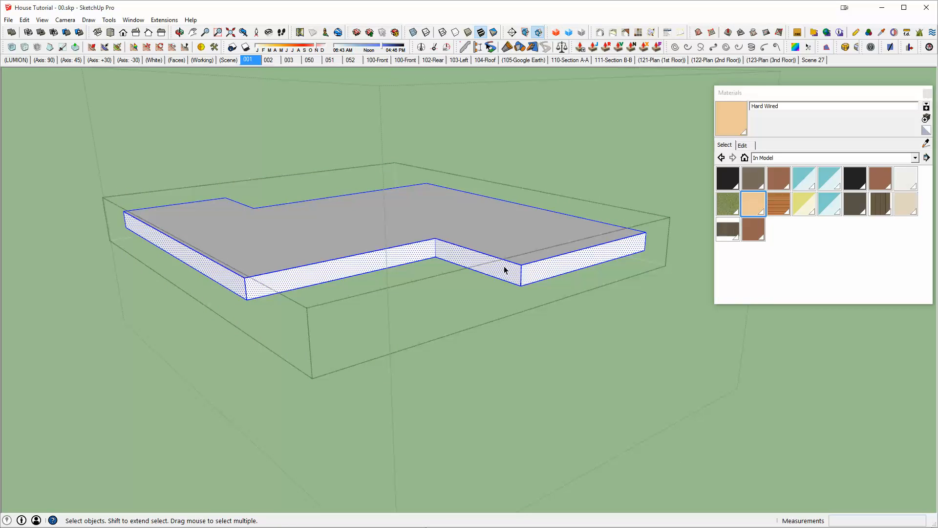
pyautogui.press('h')
pyautogui.moveTo(493, 271)
pyautogui.mouseDown(button='middle')
pyautogui.moveTo(575, 232)
pyautogui.moveTo(379, 251)
pyautogui.mouseUp(button='middle')
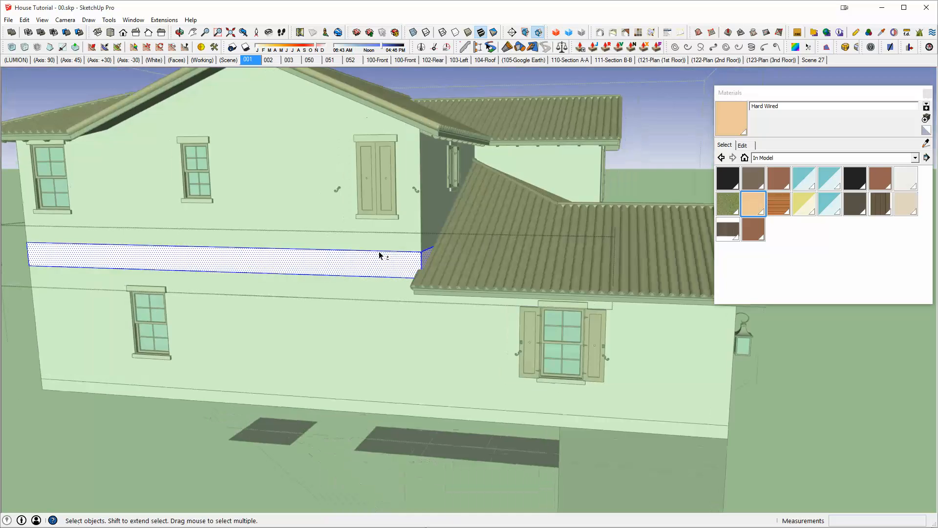
# Paint the selected wall band between the floors with Hard Wired and leave the wall groups.
pyautogui.press('h')
pyautogui.scroll(-2, 379, 251)
pyautogui.press('b')
pyautogui.click(375, 256)
pyautogui.press('h')
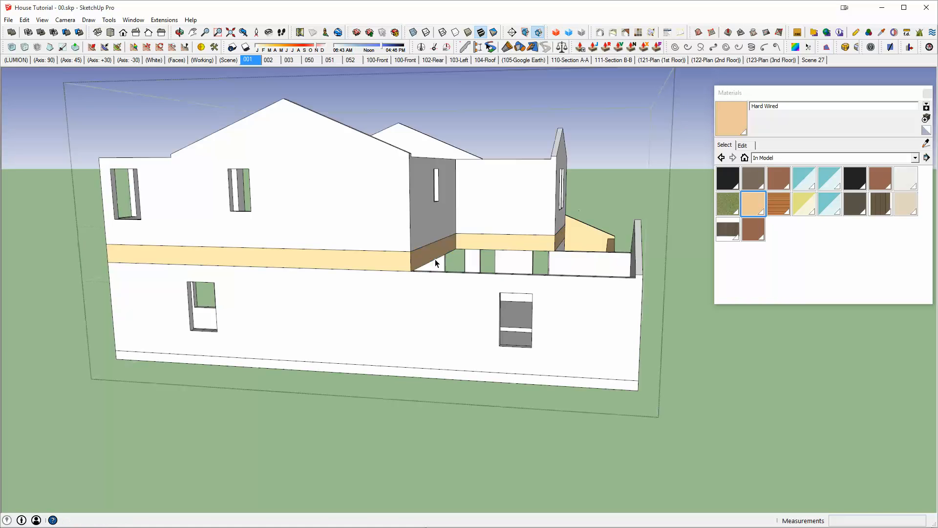
pyautogui.press('space')
pyautogui.moveTo(506, 262)
pyautogui.mouseDown(button='middle')
pyautogui.moveTo(525, 239)
pyautogui.moveTo(465, 223)
pyautogui.moveTo(460, 230)
pyautogui.moveTo(727, 294)
pyautogui.moveTo(537, 249)
pyautogui.moveTo(504, 254)
pyautogui.mouseUp(button='middle')
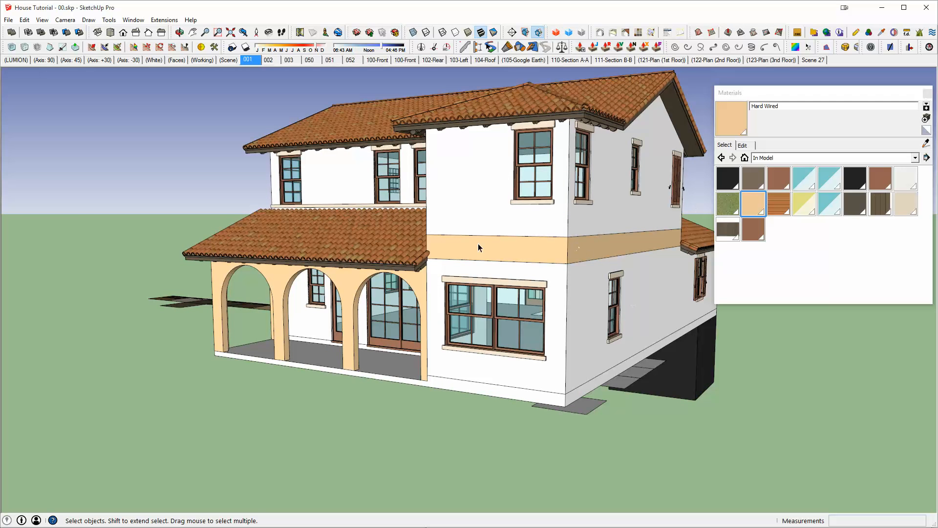
# Open the house's wall group and the second-floor walls inside it, and select all their connected faces.
pyautogui.moveTo(517, 215); pyautogui.dragTo(416, 243, button='middle')
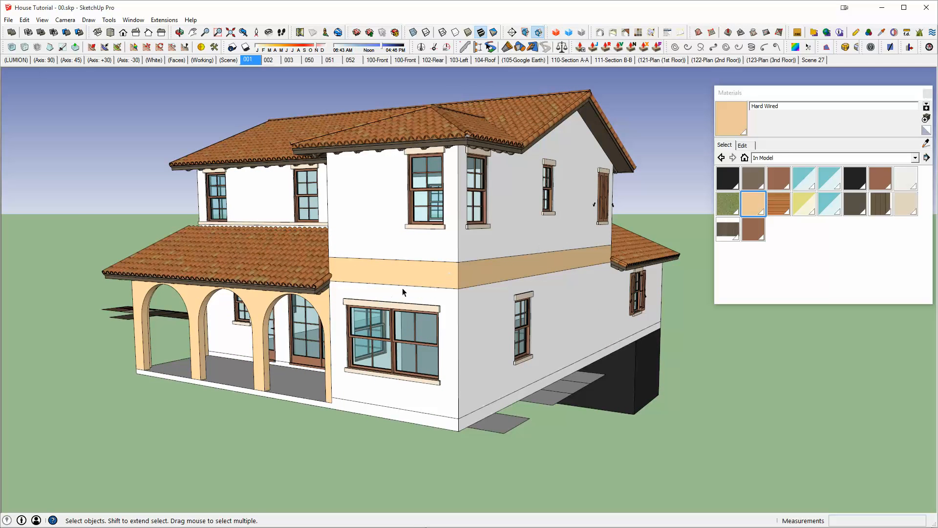
pyautogui.moveTo(491, 257); pyautogui.dragTo(439, 269, button='middle')
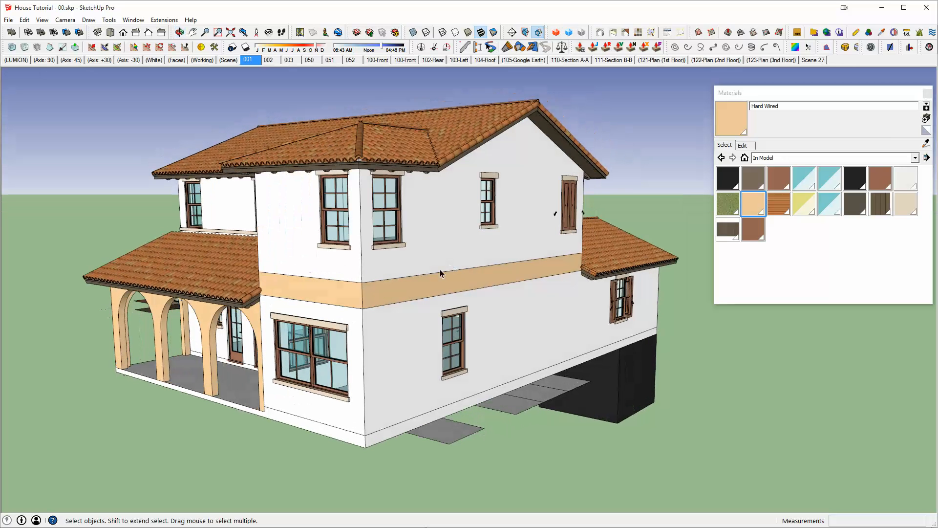
pyautogui.click(424, 243)
pyautogui.doubleClick(435, 242)
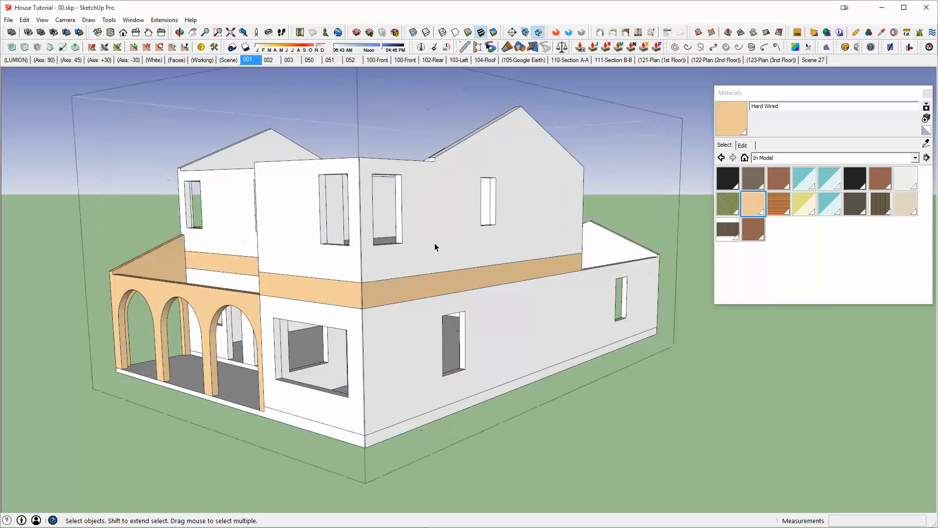
pyautogui.click(435, 239)
pyautogui.moveTo(428, 239); pyautogui.dragTo(421, 213, button='middle')
pyautogui.scroll(5, 418, 227)
pyautogui.tripleClick(422, 227)
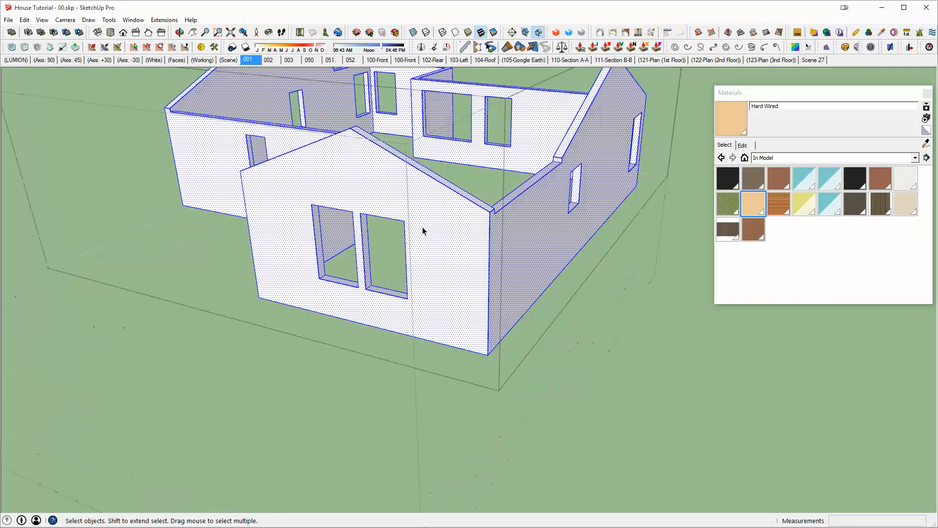
# Select only the outer face of the second-floor gable wall with two adjacent window openings and paint it with Hard Wired.
pyautogui.scroll(2, 497, 258)
pyautogui.scroll(-2, 486, 260)
pyautogui.click(486, 259)
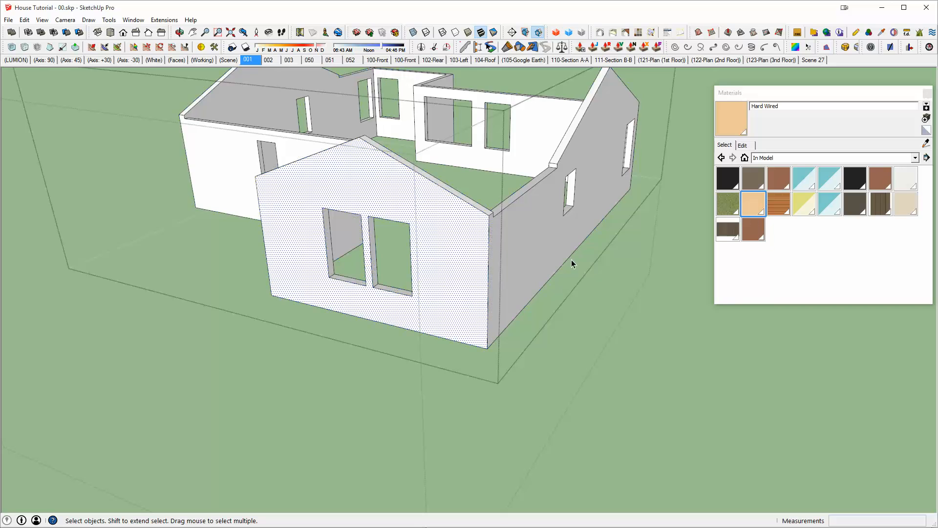
pyautogui.click(759, 206)
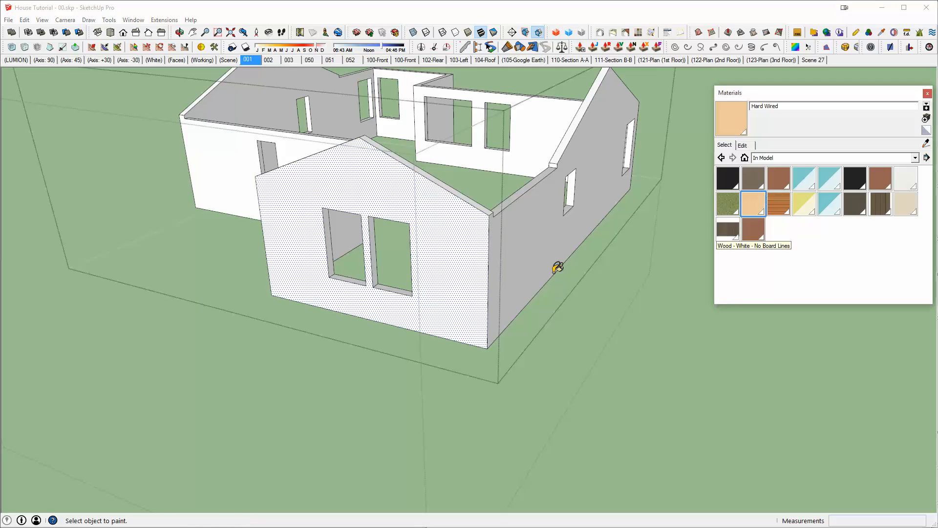
pyautogui.click(463, 243)
# Paint all reveal faces of that gable wall's two window openings with Hard Wired.
pyautogui.scroll(5, 325, 213)
pyautogui.click(334, 272)
pyautogui.click(359, 296)
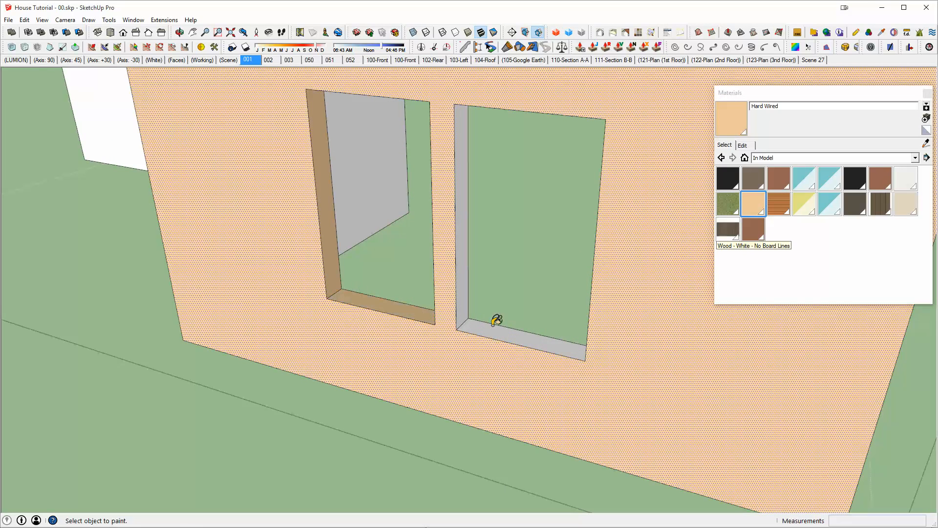
pyautogui.click(469, 324)
pyautogui.click(462, 293)
pyautogui.moveTo(460, 291)
pyautogui.mouseDown(button='middle')
pyautogui.moveTo(582, 299)
pyautogui.moveTo(606, 199)
pyautogui.moveTo(343, 332)
pyautogui.moveTo(262, 419)
pyautogui.moveTo(243, 330)
pyautogui.mouseUp(button='middle')
pyautogui.press('space')
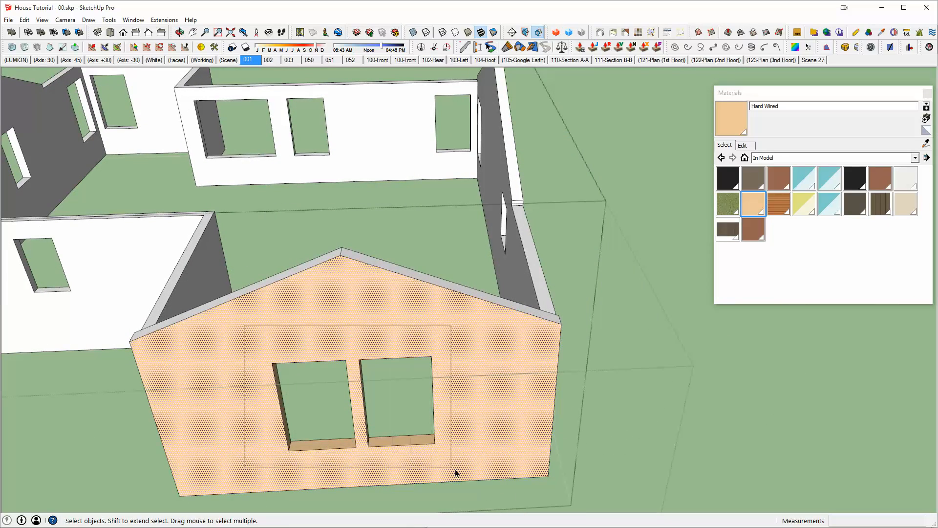
pyautogui.moveTo(455, 470); pyautogui.dragTo(463, 467)
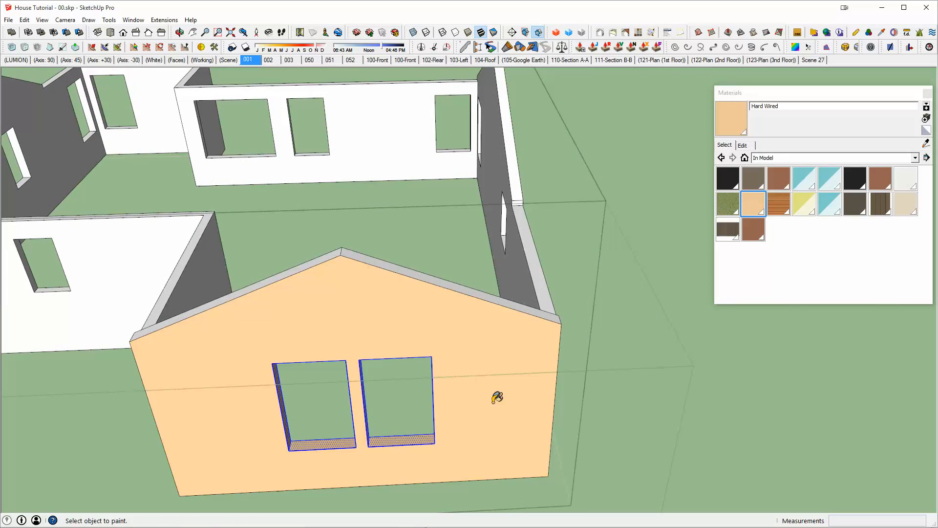
# Select the reveal faces of the two window openings in the gabled side wall of the second floor.
pyautogui.moveTo(497, 398)
pyautogui.mouseDown(button='middle')
pyautogui.moveTo(335, 383)
pyautogui.moveTo(444, 226)
pyautogui.moveTo(328, 379)
pyautogui.moveTo(229, 257)
pyautogui.mouseUp(button='middle')
pyautogui.press('space')
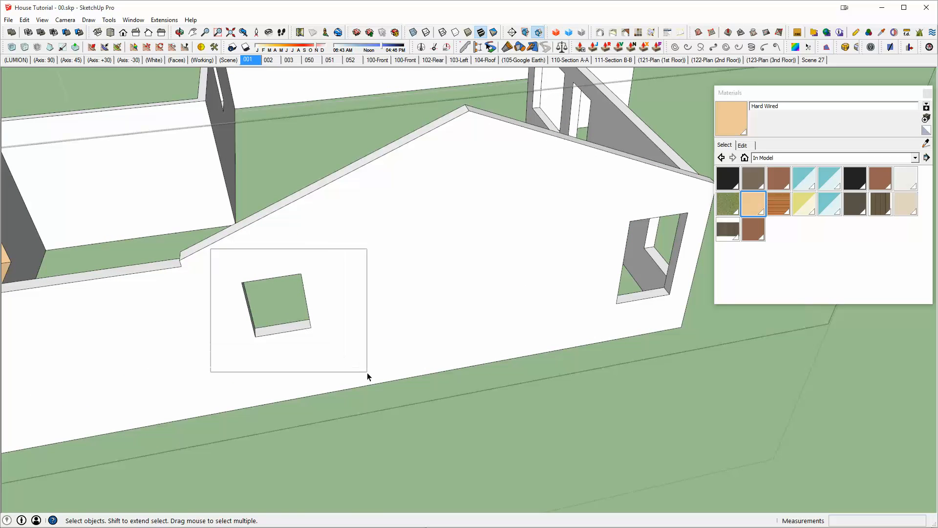
pyautogui.moveTo(367, 372); pyautogui.dragTo(367, 372)
pyautogui.moveTo(467, 323); pyautogui.dragTo(262, 249, button='middle')
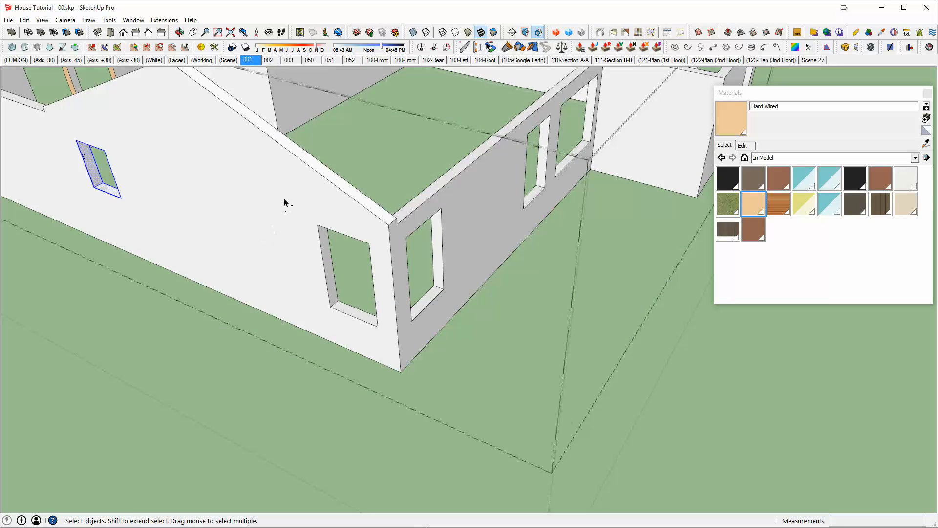
pyautogui.keyDown('ctrl'); pyautogui.moveTo(378, 342); pyautogui.dragTo(383, 364); pyautogui.keyUp('ctrl')
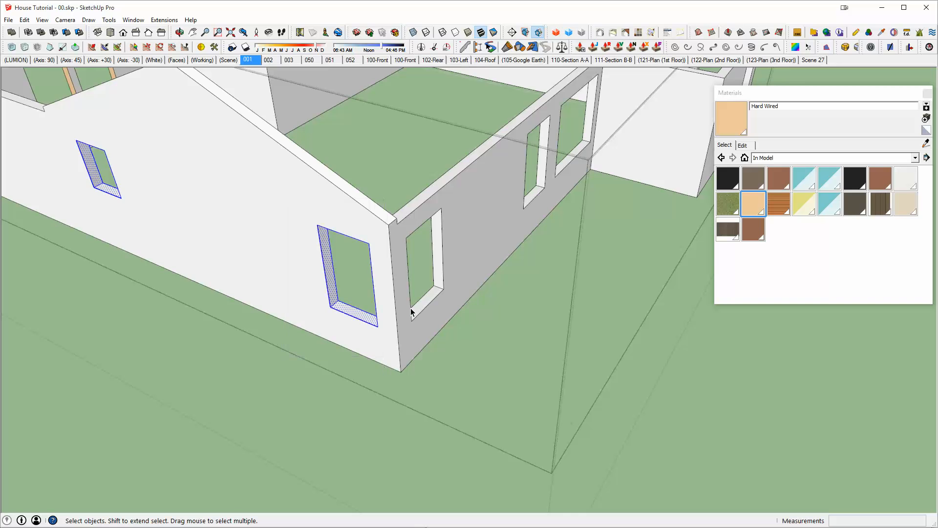
# Turn on the X-ray face style and add the reveals of the second-floor front wall's and projecting bay's windows to the selection.
pyautogui.press('x')
pyautogui.moveTo(410, 308); pyautogui.dragTo(464, 238, button='middle')
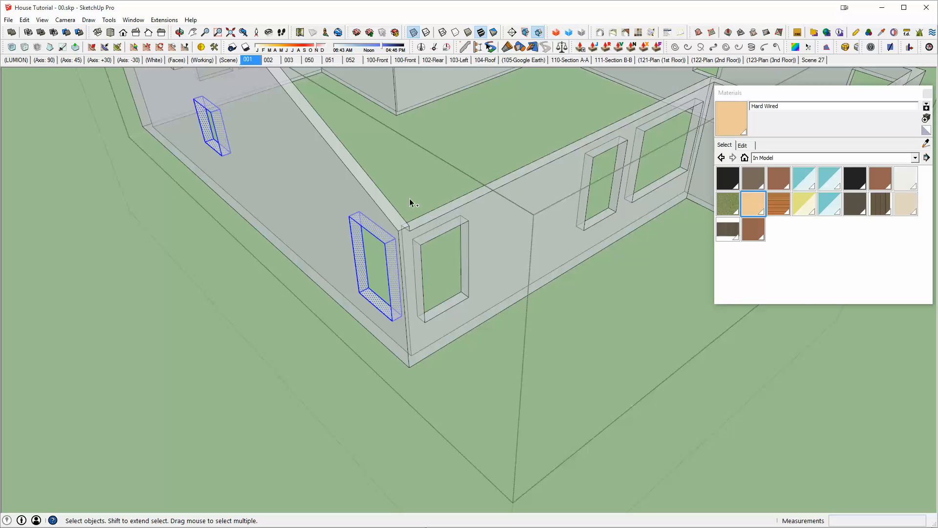
pyautogui.keyDown('ctrl'); pyautogui.moveTo(505, 326); pyautogui.dragTo(506, 328); pyautogui.keyUp('ctrl')
pyautogui.moveTo(514, 215); pyautogui.dragTo(378, 156, button='middle')
pyautogui.keyDown('ctrl'); pyautogui.moveTo(378, 156); pyautogui.dragTo(625, 365); pyautogui.keyUp('ctrl')
pyautogui.moveTo(643, 282); pyautogui.dragTo(352, 236, button='middle')
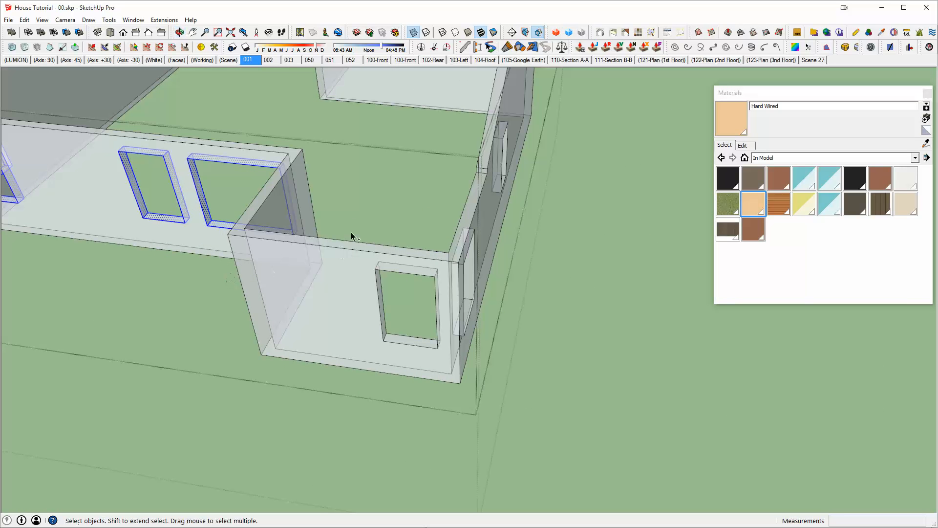
pyautogui.keyDown('ctrl'); pyautogui.moveTo(439, 372); pyautogui.dragTo(442, 371); pyautogui.keyUp('ctrl')
# Add the window reveals of the second floor's remaining side and rear walls to the selection.
pyautogui.moveTo(462, 318); pyautogui.dragTo(605, 296, button='middle')
pyautogui.scroll(4, 589, 339)
pyautogui.moveTo(562, 326); pyautogui.dragTo(597, 247, button='middle')
pyautogui.keyDown('ctrl'); pyautogui.moveTo(517, 233); pyautogui.dragTo(689, 443); pyautogui.keyUp('ctrl')
pyautogui.scroll(-2, 678, 403)
pyautogui.keyDown('shift'); pyautogui.moveTo(393, 381); pyautogui.dragTo(9, 370, button='middle'); pyautogui.keyUp('shift')
pyautogui.scroll(-3, 458, 347)
pyautogui.moveTo(458, 347); pyautogui.dragTo(341, 242, button='middle')
pyautogui.keyDown('ctrl'); pyautogui.moveTo(462, 331); pyautogui.dragTo(459, 328); pyautogui.keyUp('ctrl')
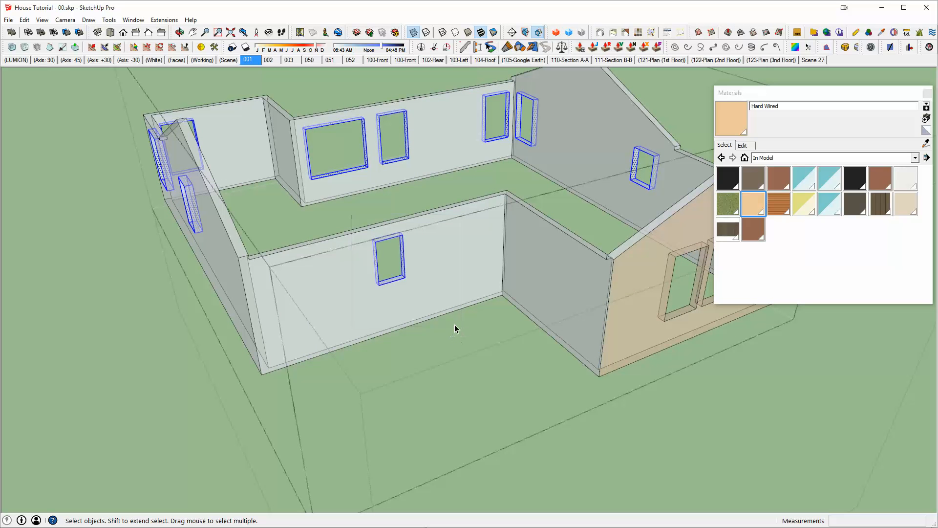
# Turn off X-ray, add the remaining outer wall faces of the second floor to the selection and paint everything with Hard Wired.
pyautogui.moveTo(456, 326); pyautogui.dragTo(500, 253, button='middle')
pyautogui.keyDown('ctrl'); pyautogui.click(499, 253); pyautogui.keyUp('ctrl')
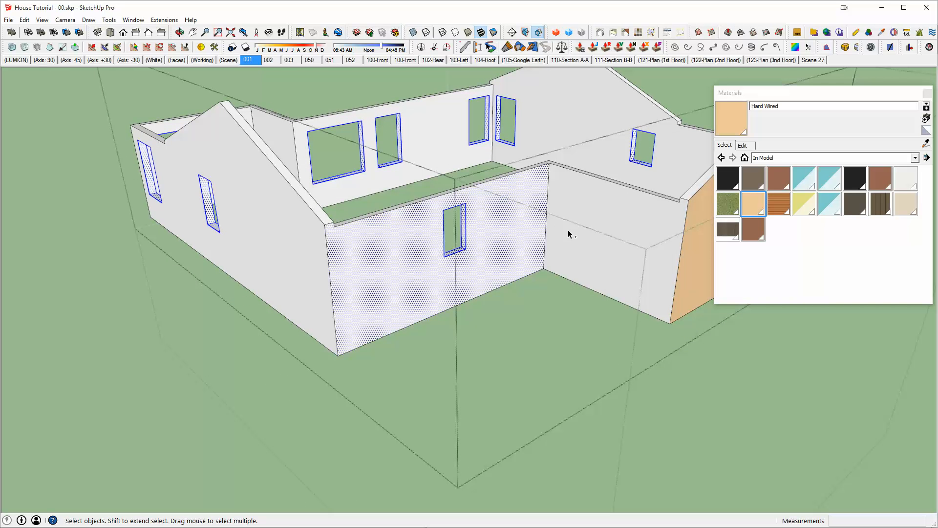
pyautogui.keyDown('ctrl'); pyautogui.click(567, 230); pyautogui.keyUp('ctrl')
pyautogui.keyDown('ctrl'); pyautogui.click(310, 236); pyautogui.keyUp('ctrl')
pyautogui.moveTo(310, 235); pyautogui.dragTo(338, 244, button='middle')
pyautogui.moveTo(361, 264); pyautogui.dragTo(617, 250, button='middle')
pyautogui.moveTo(440, 249); pyautogui.dragTo(542, 271, button='middle')
pyautogui.moveTo(358, 295); pyautogui.dragTo(538, 211, button='middle')
pyautogui.click(623, 282)
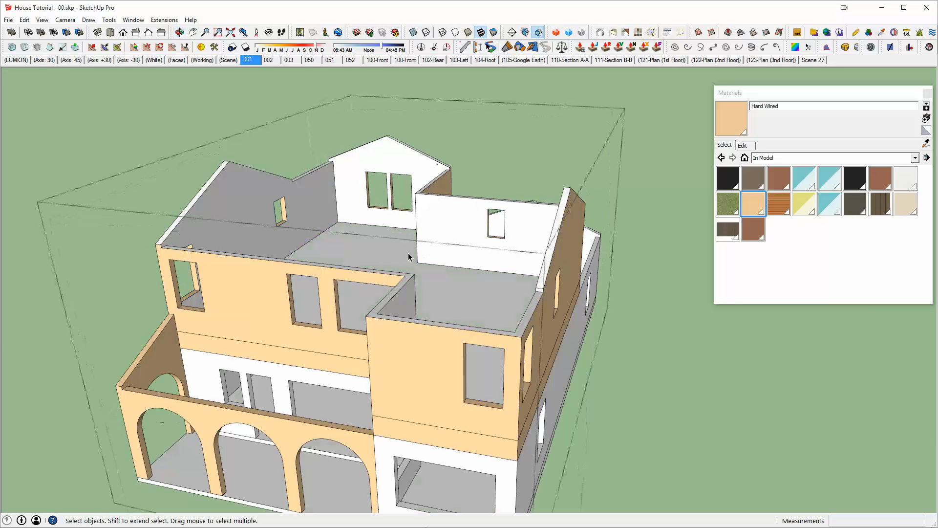
# Examine the second-floor interior, looking around the room with the gable wall's two windows to check its wall surfaces.
pyautogui.scroll(10, 439, 201)
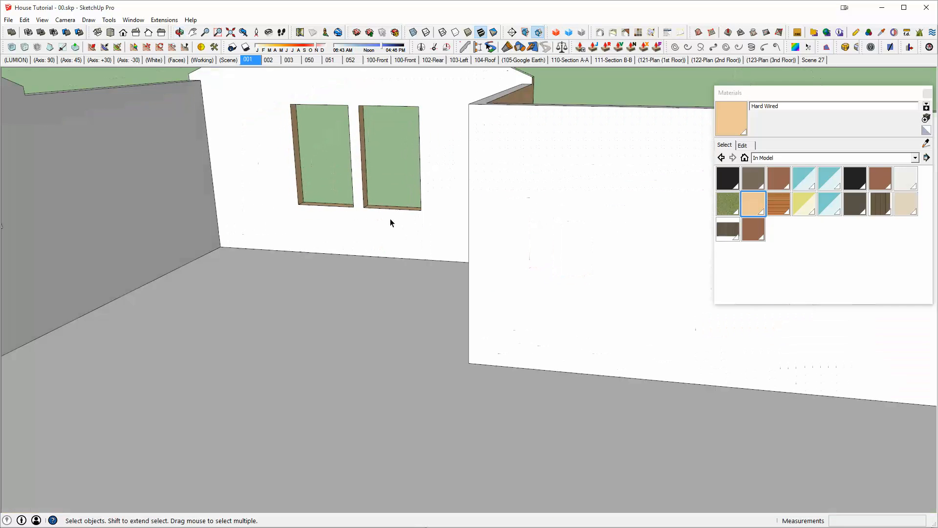
pyautogui.scroll(5, 391, 223)
pyautogui.moveTo(401, 242); pyautogui.dragTo(484, 47, button='middle')
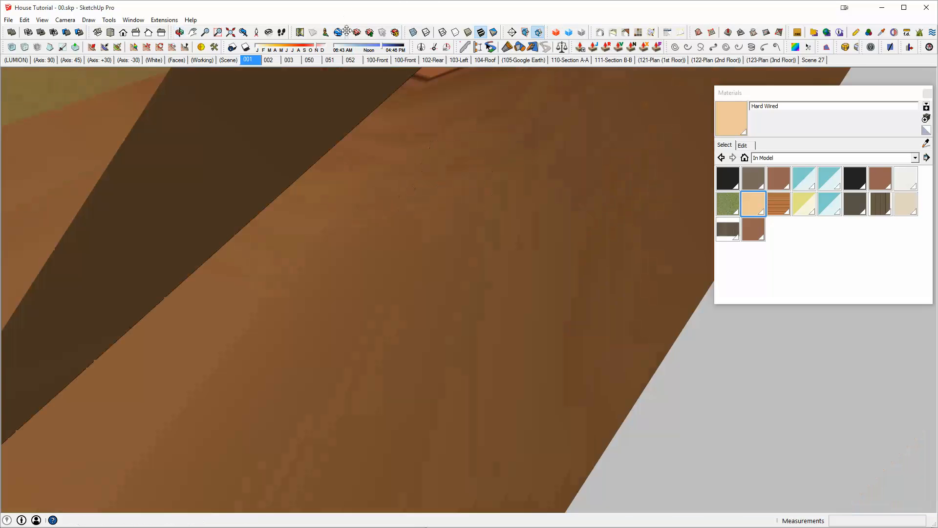
pyautogui.scroll(-3, 464, 232)
pyautogui.keyDown('shift'); pyautogui.moveTo(465, 233); pyautogui.dragTo(489, 112, button='middle'); pyautogui.keyUp('shift')
pyautogui.keyDown('shift'); pyautogui.moveTo(570, 436); pyautogui.dragTo(544, 143, button='middle'); pyautogui.keyUp('shift')
pyautogui.keyDown('shift'); pyautogui.moveTo(458, 293); pyautogui.dragTo(497, 314, button='middle'); pyautogui.keyUp('shift')
pyautogui.scroll(4, 365, 234)
pyautogui.keyDown('shift'); pyautogui.moveTo(363, 232); pyautogui.dragTo(474, 237, button='middle'); pyautogui.keyUp('shift')
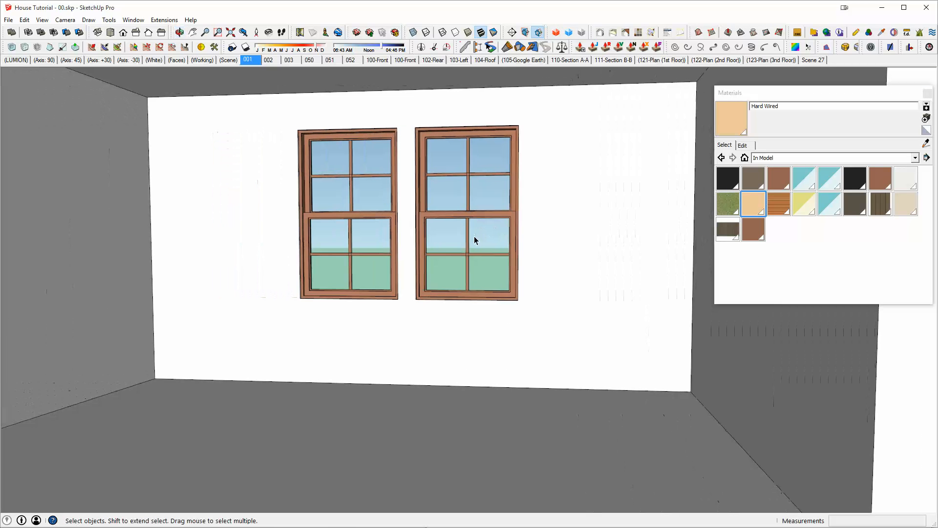
pyautogui.press('l')
pyautogui.moveTo(446, 214); pyautogui.dragTo(80, 198)
pyautogui.moveTo(635, 226); pyautogui.dragTo(298, 167)
pyautogui.moveTo(537, 215); pyautogui.dragTo(146, 227)
pyautogui.keyDown('shift'); pyautogui.moveTo(611, 232); pyautogui.dragTo(227, 234, button='middle'); pyautogui.keyUp('shift')
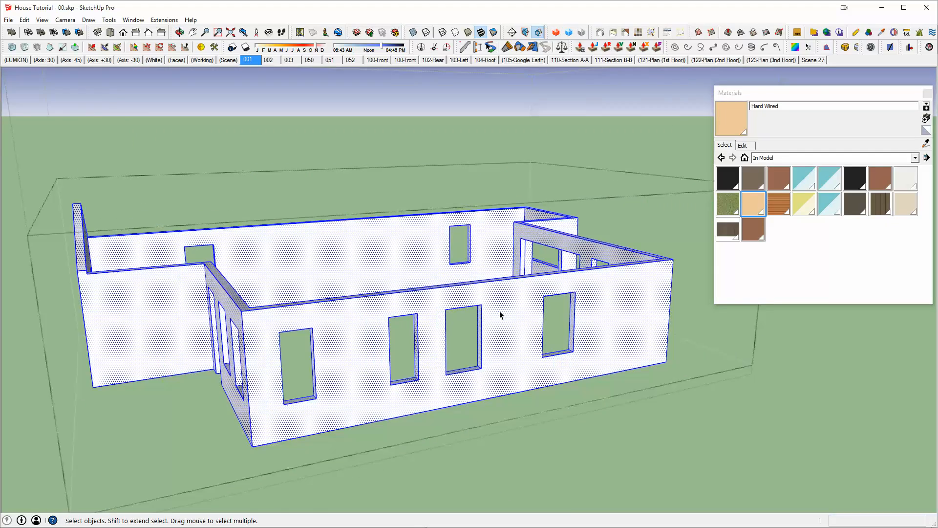
# Inside the first-floor walls group, select the reveals of the door and two window openings in the wall beside the garage.
pyautogui.moveTo(499, 311); pyautogui.dragTo(488, 356, button='middle')
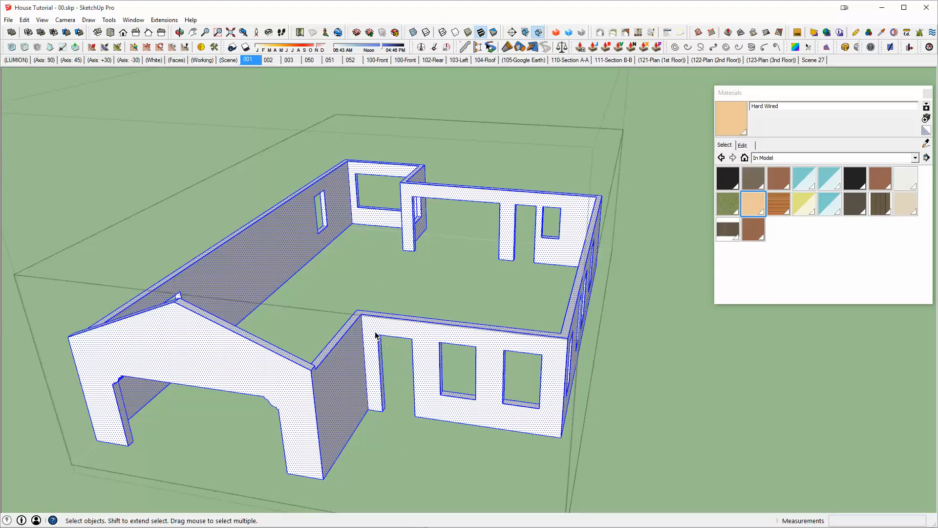
pyautogui.moveTo(429, 432); pyautogui.dragTo(429, 432)
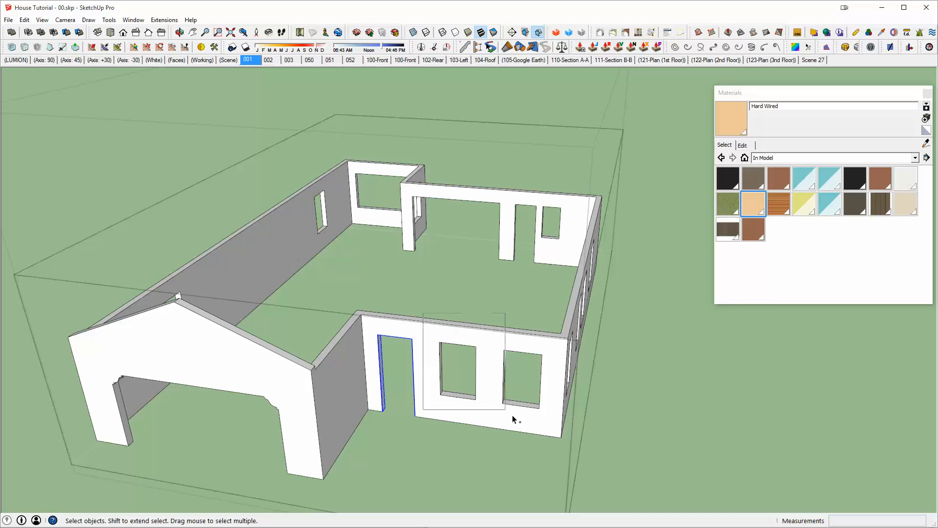
pyautogui.keyDown('ctrl'); pyautogui.moveTo(550, 432); pyautogui.dragTo(550, 432); pyautogui.keyUp('ctrl')
# Turn on X-ray and add the reveals of all window openings in the first floor's two long side walls to the selection.
pyautogui.press('x')
pyautogui.moveTo(541, 400); pyautogui.dragTo(302, 344, button='middle')
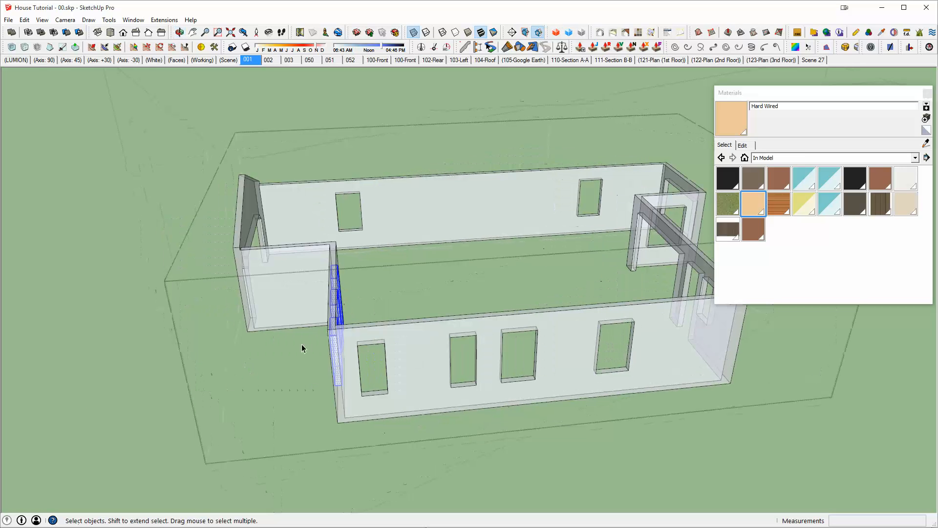
pyautogui.keyDown('ctrl'); pyautogui.moveTo(408, 274); pyautogui.dragTo(626, 450); pyautogui.keyUp('ctrl')
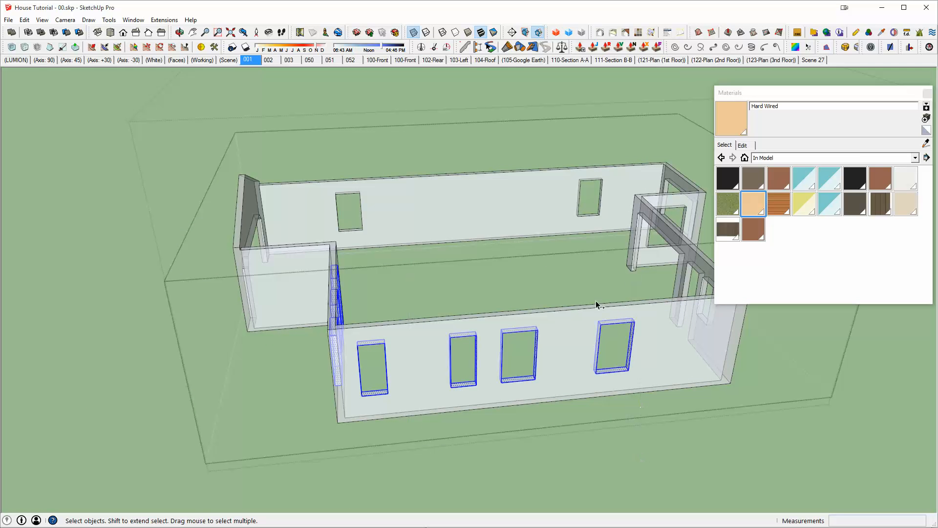
pyautogui.keyDown('ctrl'); pyautogui.moveTo(327, 175); pyautogui.dragTo(384, 240); pyautogui.keyUp('ctrl')
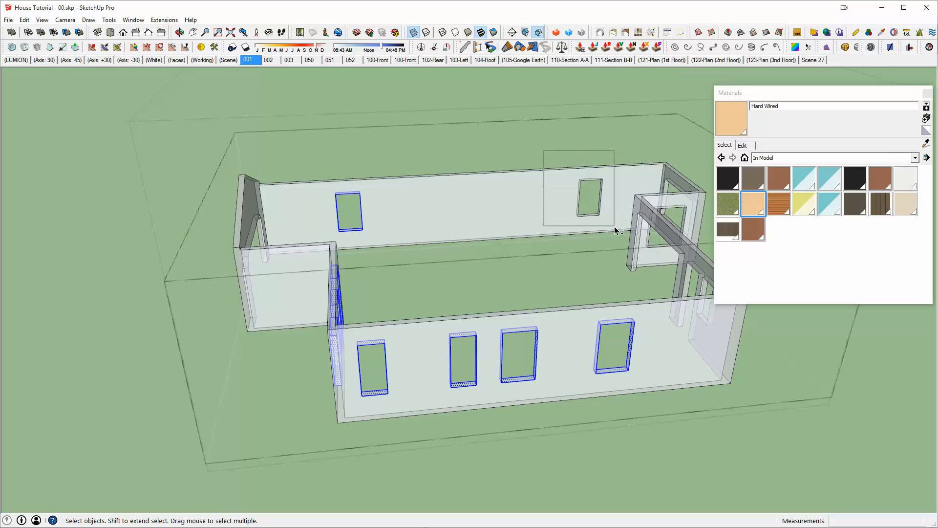
pyautogui.keyDown('ctrl'); pyautogui.moveTo(614, 227); pyautogui.dragTo(614, 227); pyautogui.keyUp('ctrl')
# Add the reveals of the front porch wall's openings and of the first-floor projecting bay's windows to the selection.
pyautogui.moveTo(614, 227); pyautogui.dragTo(348, 383, button='middle')
pyautogui.scroll(3, 347, 383)
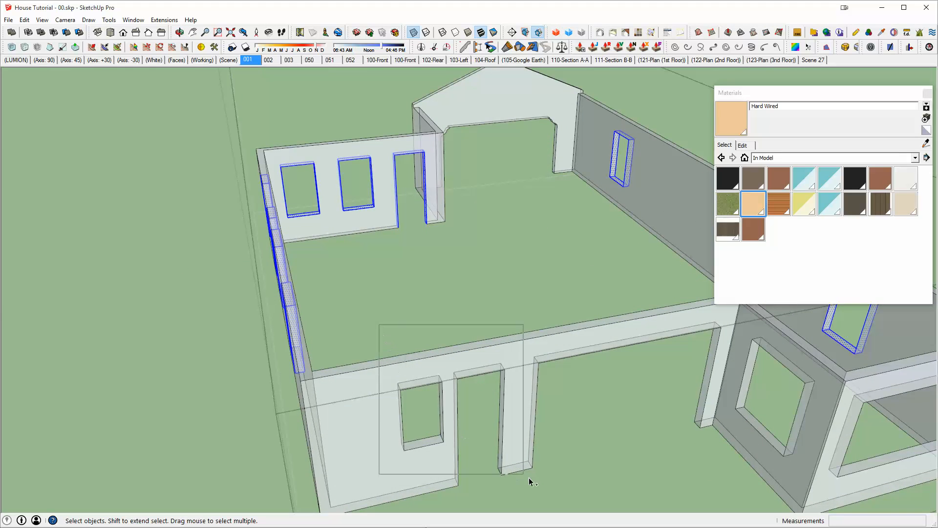
pyautogui.keyDown('ctrl'); pyautogui.moveTo(529, 479); pyautogui.dragTo(569, 500); pyautogui.keyUp('ctrl')
pyautogui.moveTo(569, 499); pyautogui.dragTo(178, 226, button='middle')
pyautogui.keyDown('ctrl'); pyautogui.moveTo(177, 223); pyautogui.dragTo(432, 407); pyautogui.keyUp('ctrl')
pyautogui.moveTo(466, 345); pyautogui.dragTo(419, 391, button='middle')
pyautogui.moveTo(570, 444)
pyautogui.keyDown('ctrl'); pyautogui.mouseDown()
pyautogui.moveTo(578, 461)
pyautogui.moveTo(578, 450)
pyautogui.mouseUp(); pyautogui.keyUp('ctrl')
pyautogui.moveTo(506, 417); pyautogui.dragTo(538, 375, button='middle')
pyautogui.moveTo(555, 323); pyautogui.dragTo(463, 282, button='middle')
pyautogui.keyDown('ctrl'); pyautogui.moveTo(478, 367); pyautogui.dragTo(479, 366); pyautogui.keyUp('ctrl')
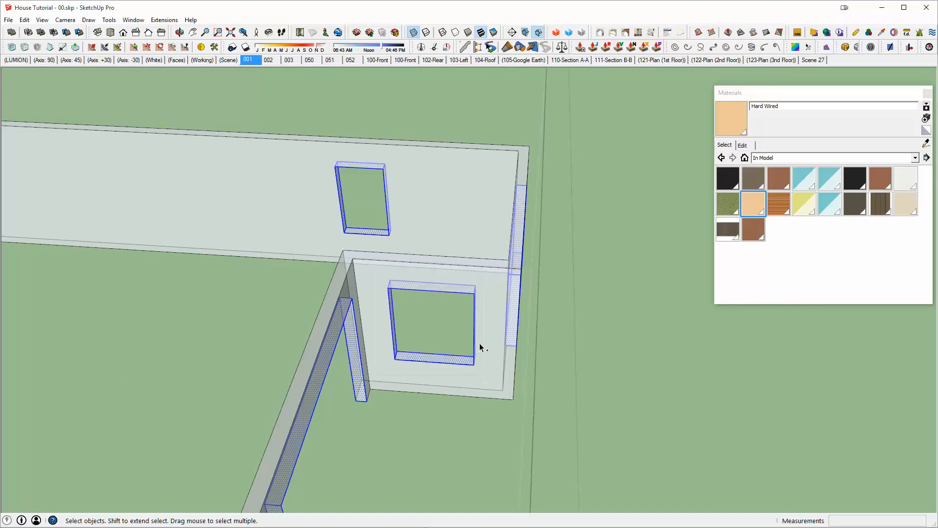
# Add the reveal faces of the garage door opening, including its corner brackets, to the selection.
pyautogui.moveTo(346, 344); pyautogui.dragTo(151, 323, button='middle')
pyautogui.scroll(-2, 270, 240)
pyautogui.moveTo(270, 240); pyautogui.dragTo(10, 316, button='middle')
pyautogui.keyDown('shift'); pyautogui.moveTo(410, 195); pyautogui.dragTo(260, 247, button='middle'); pyautogui.keyUp('shift')
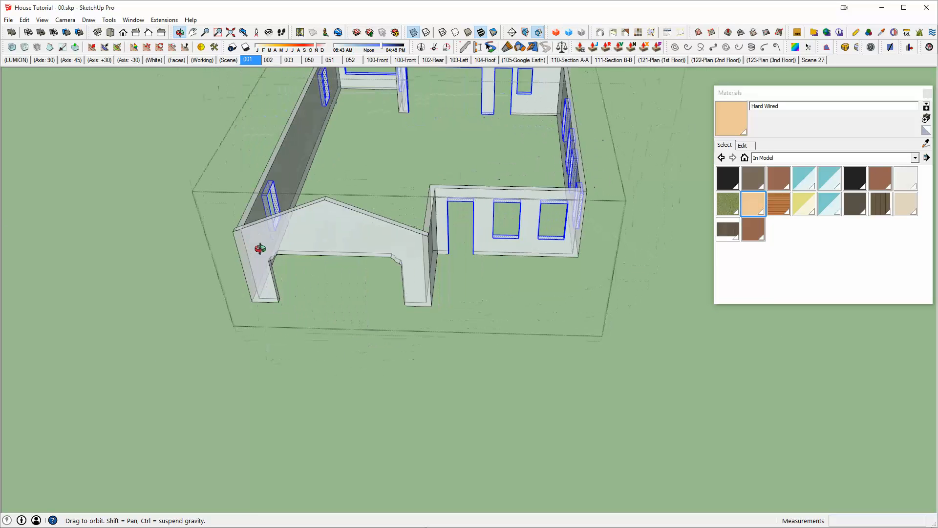
pyautogui.scroll(3, 318, 248)
pyautogui.moveTo(318, 243); pyautogui.dragTo(304, 371, button='middle')
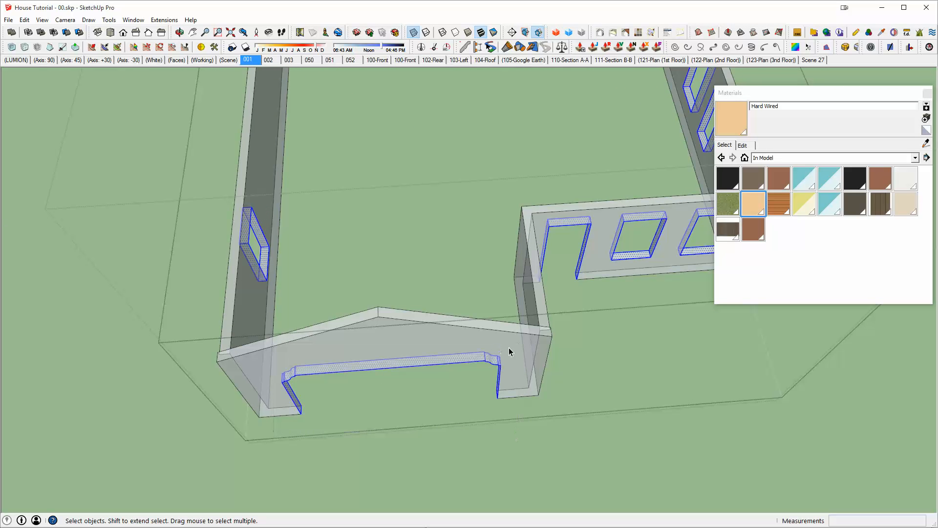
# Turn off X-ray and add all outer wall faces around the first floor to the selection.
pyautogui.moveTo(509, 347); pyautogui.dragTo(394, 235, button='middle')
pyautogui.press('x')
pyautogui.moveTo(565, 216); pyautogui.dragTo(65, 308, button='middle')
pyautogui.moveTo(502, 266); pyautogui.dragTo(334, 288, button='middle')
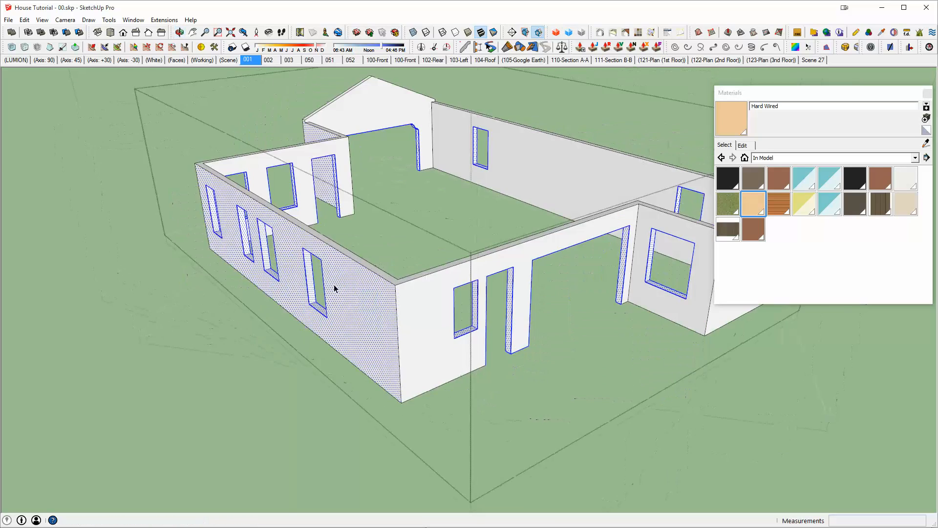
pyautogui.moveTo(432, 307); pyautogui.dragTo(274, 317, button='middle')
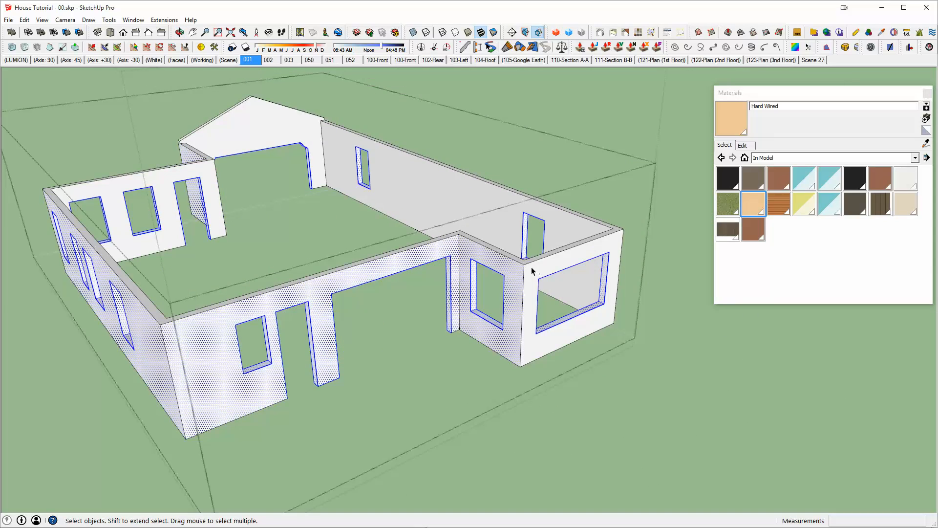
pyautogui.moveTo(529, 268); pyautogui.dragTo(372, 264, button='middle')
pyautogui.moveTo(517, 221)
pyautogui.mouseDown(button='middle')
pyautogui.moveTo(262, 289)
pyautogui.moveTo(277, 331)
pyautogui.moveTo(293, 325)
pyautogui.mouseUp(button='middle')
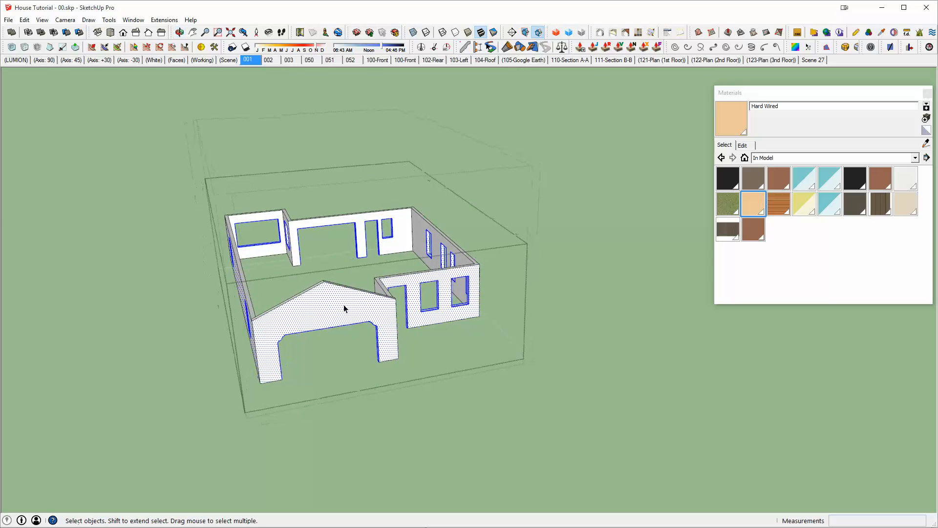
# Paint the selected first-floor outer walls and opening reveals with Hard Wired and leave the first-floor walls group.
pyautogui.scroll(5, 390, 317)
pyautogui.press('b')
pyautogui.click(425, 306)
pyautogui.moveTo(425, 306); pyautogui.dragTo(482, 220, button='middle')
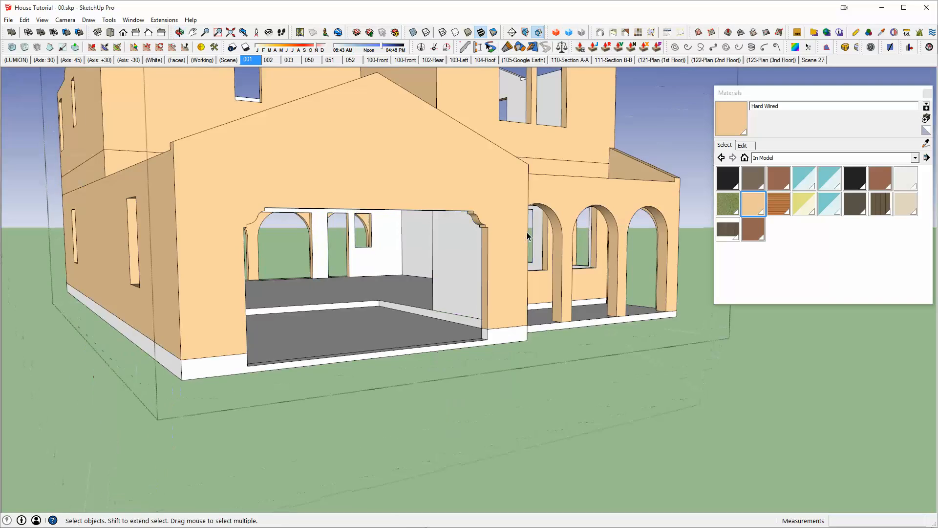
pyautogui.moveTo(459, 230); pyautogui.dragTo(265, 264, button='middle')
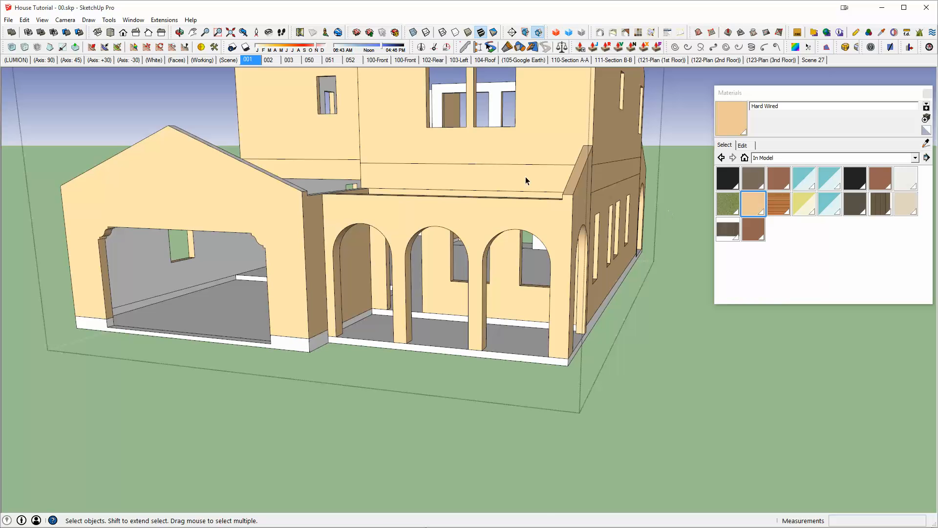
# Open the foundation slab group for editing.
pyautogui.scroll(-3, 526, 176)
pyautogui.moveTo(474, 235); pyautogui.dragTo(367, 171, button='middle')
pyautogui.moveTo(313, 257); pyautogui.dragTo(456, 351, button='middle')
pyautogui.scroll(2, 270, 354)
pyautogui.scroll(5, 333, 348)
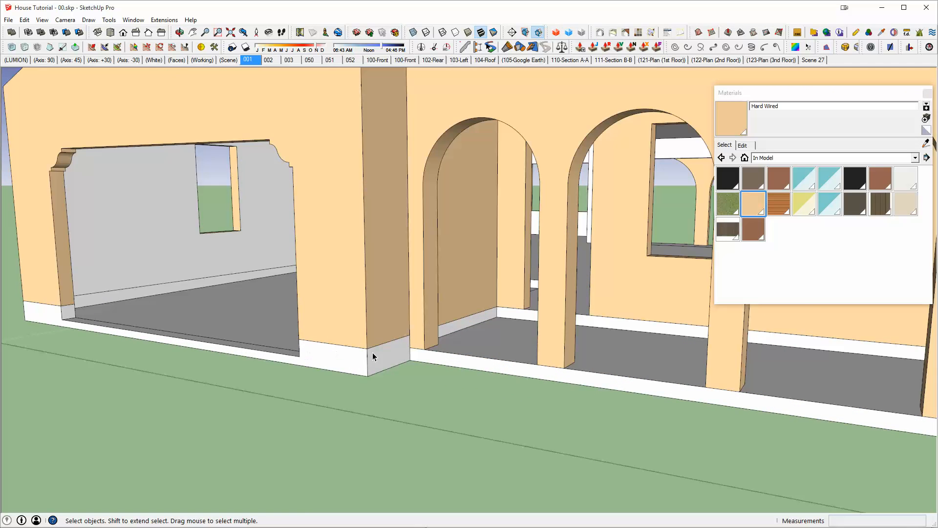
pyautogui.scroll(-1, 369, 352)
pyautogui.doubleClick(368, 353)
# Try painting all faces of the foundation slab with Hard Wired, and undo it.
pyautogui.tripleClick(366, 354)
pyautogui.scroll(-2, 366, 353)
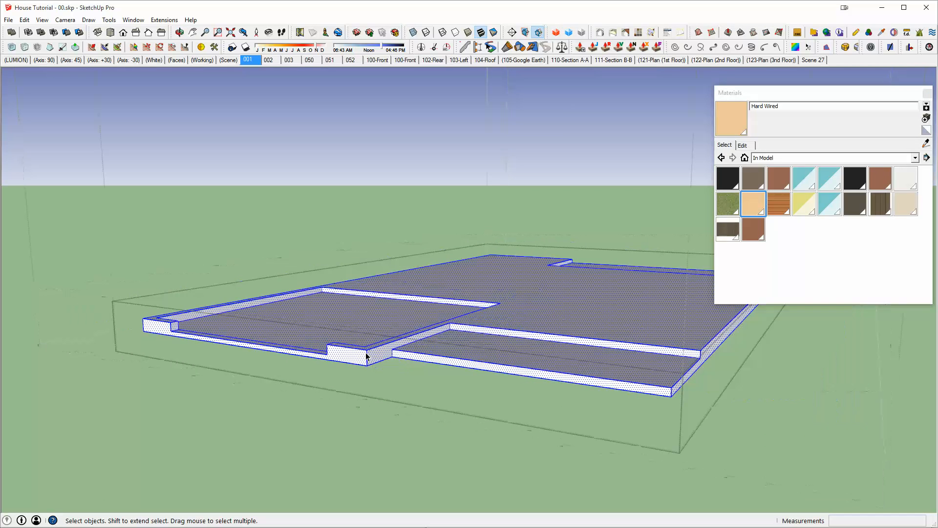
pyautogui.click(368, 348)
pyautogui.hotkey('shift', 'l')
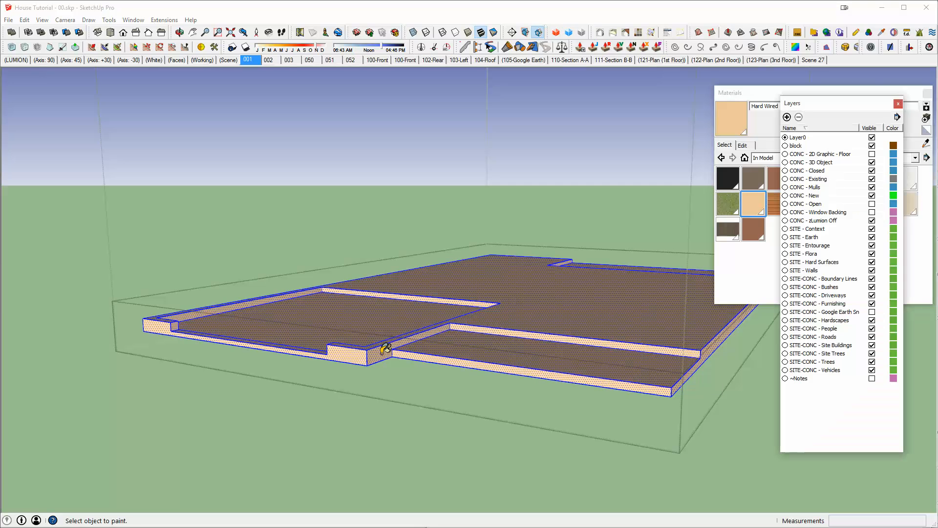
pyautogui.moveTo(383, 351); pyautogui.dragTo(373, 356, button='middle')
pyautogui.hotkey('shift', 'l')
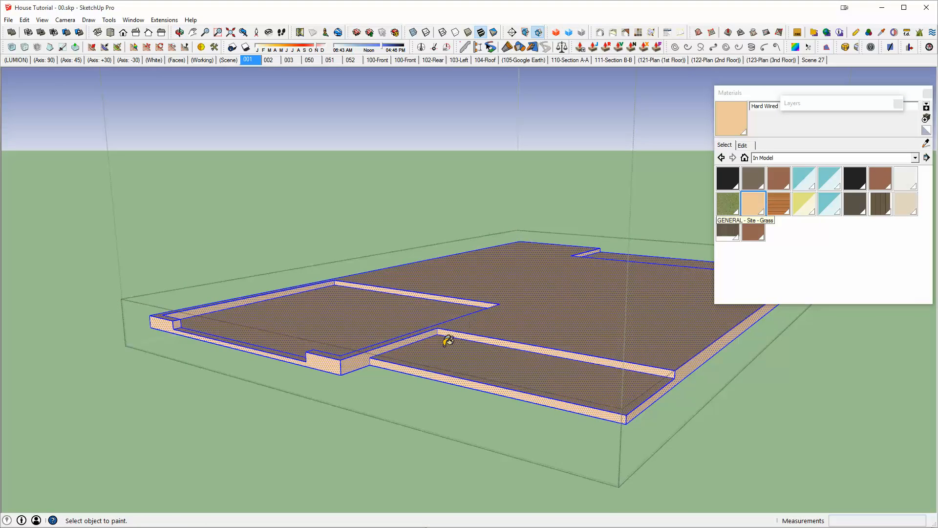
pyautogui.moveTo(448, 341); pyautogui.dragTo(448, 356, button='middle')
pyautogui.hotkey('ctrl', 'z')
# Paint the slab's garage front edge, the garage side edge and the riser behind the front porch with Hard Wired.
pyautogui.scroll(3, 364, 358)
pyautogui.press('space')
pyautogui.click(323, 394)
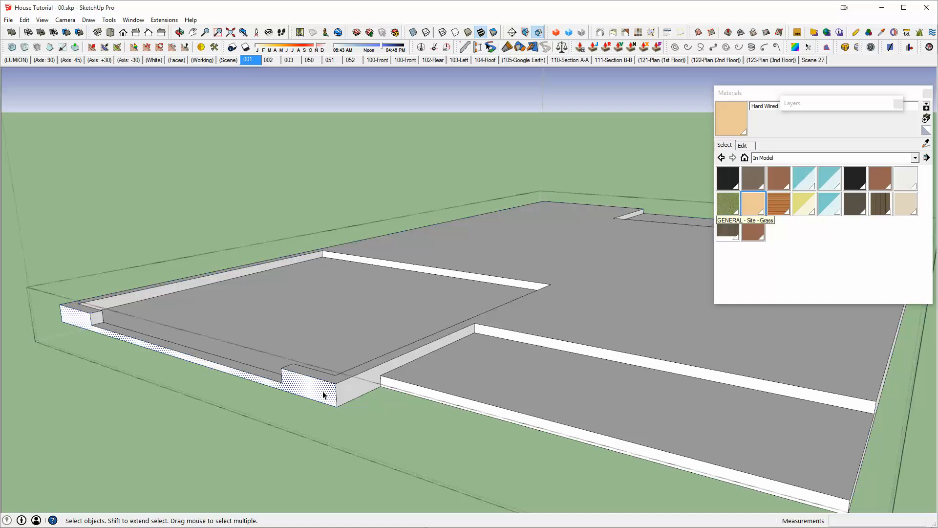
pyautogui.press('b')
pyautogui.click(322, 395)
pyautogui.click(352, 385)
pyautogui.click(504, 328)
# Split the slab's side edge with a 6" vertical line at the front porch corner and paint the house portion with Hard Wired.
pyautogui.moveTo(507, 329)
pyautogui.mouseDown(button='middle')
pyautogui.moveTo(515, 381)
pyautogui.moveTo(377, 379)
pyautogui.mouseUp(button='middle')
pyautogui.scroll(3, 499, 382)
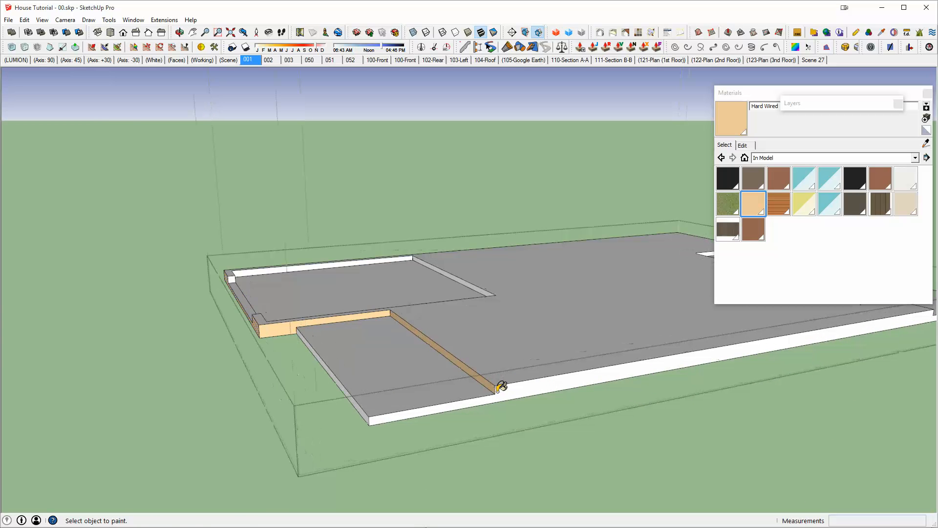
pyautogui.press('l')
pyautogui.click(492, 397)
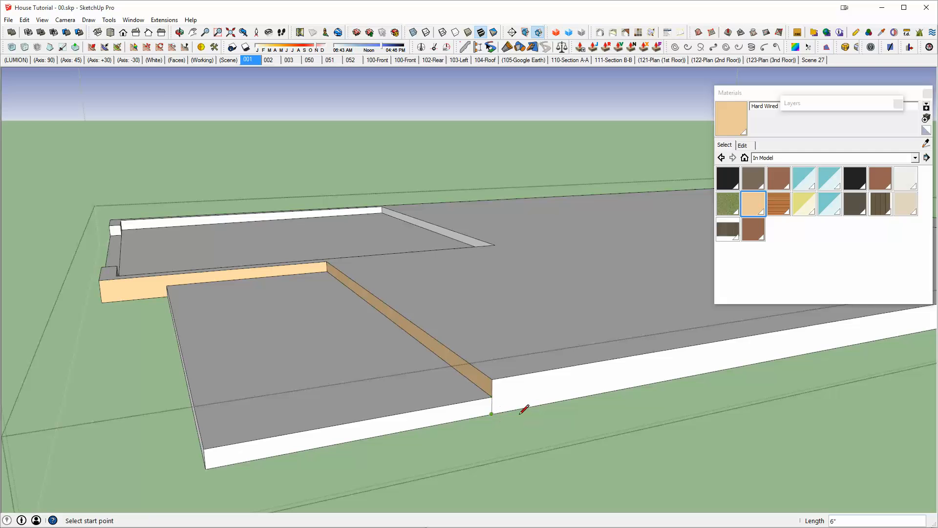
pyautogui.press('b')
pyautogui.click(542, 391)
# Paint the front porch slab's top and edges with Concrete_Aggregate_Smoke from the ~Basic Material Set.
pyautogui.scroll(-3, 601, 351)
pyautogui.moveTo(600, 352)
pyautogui.mouseDown(button='middle')
pyautogui.moveTo(530, 339)
pyautogui.moveTo(601, 371)
pyautogui.mouseUp(button='middle')
pyautogui.click(797, 157)
pyautogui.scroll(-5, 801, 220)
pyautogui.click(813, 286)
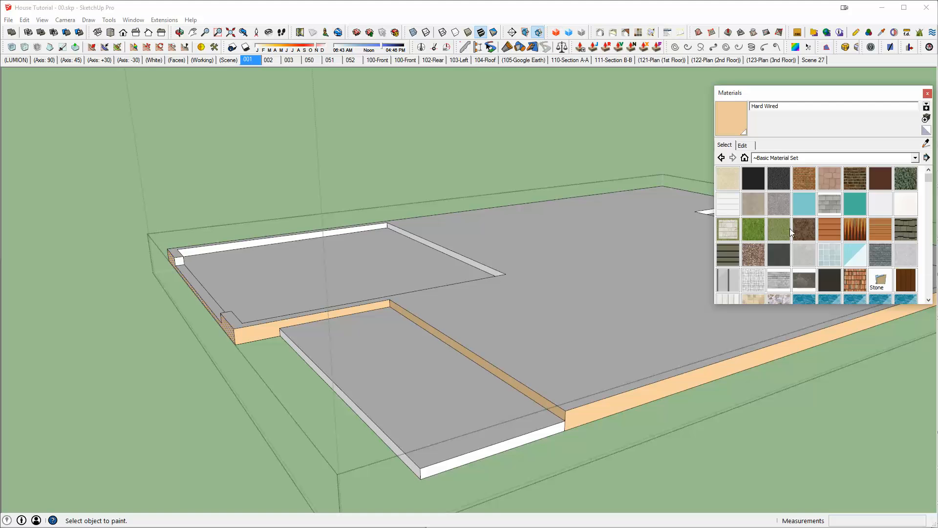
pyautogui.click(776, 203)
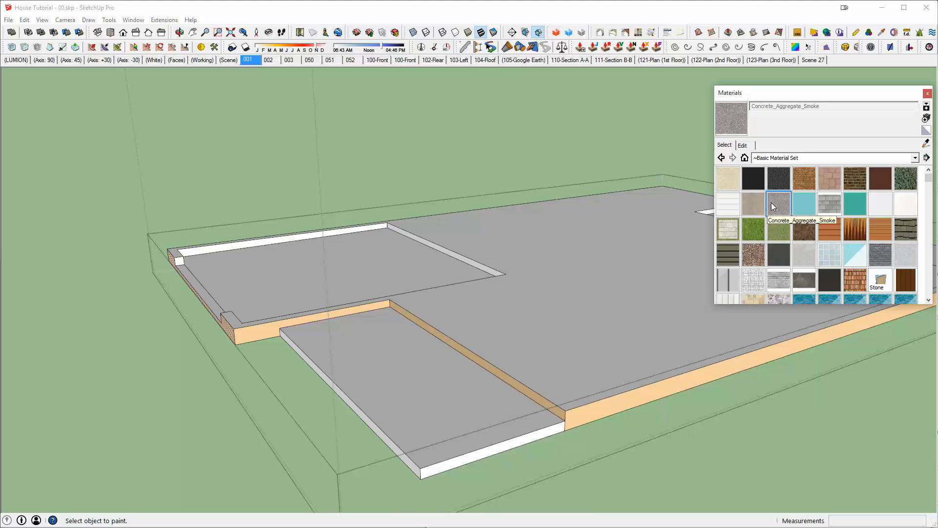
pyautogui.moveTo(440, 328)
pyautogui.mouseDown(button='middle')
pyautogui.moveTo(444, 369)
pyautogui.moveTo(477, 371)
pyautogui.moveTo(488, 320)
pyautogui.mouseUp(button='middle')
pyautogui.click(482, 360)
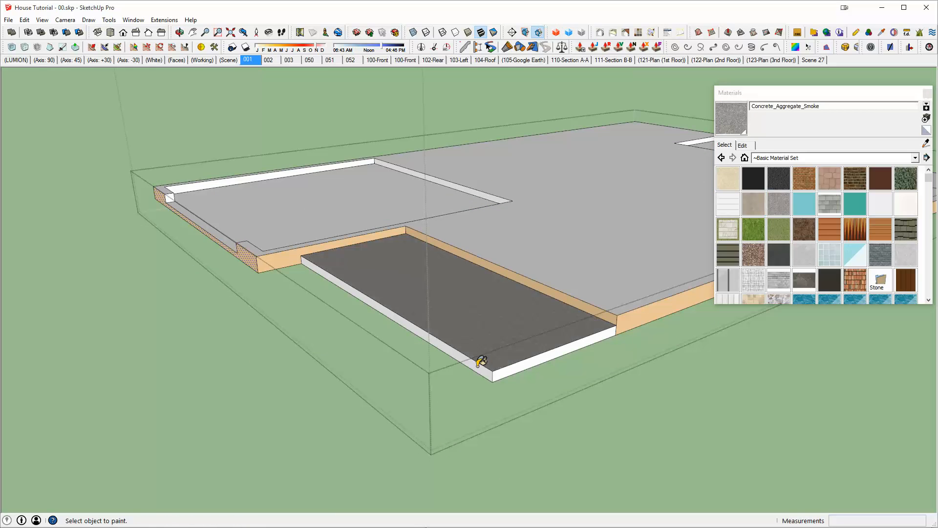
pyautogui.scroll(2, 498, 366)
pyautogui.click(508, 373)
# Split the slab's side edge with a vertical line at the corner where the rear porch begins.
pyautogui.moveTo(521, 347); pyautogui.dragTo(143, 325, button='middle')
pyautogui.keyDown('shift'); pyautogui.moveTo(483, 337); pyautogui.dragTo(297, 174, button='middle'); pyautogui.keyUp('shift')
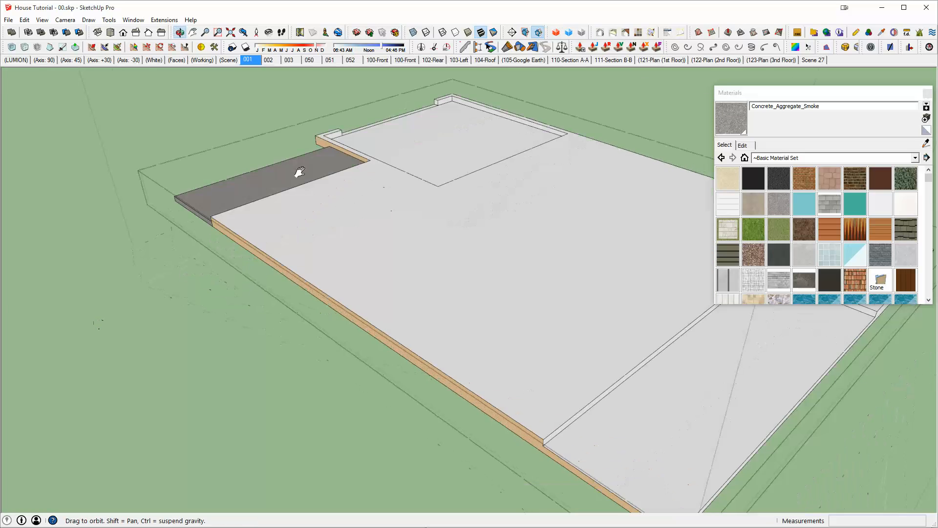
pyautogui.moveTo(354, 269); pyautogui.dragTo(488, 219, button='middle')
pyautogui.scroll(2, 435, 197)
pyautogui.press('l')
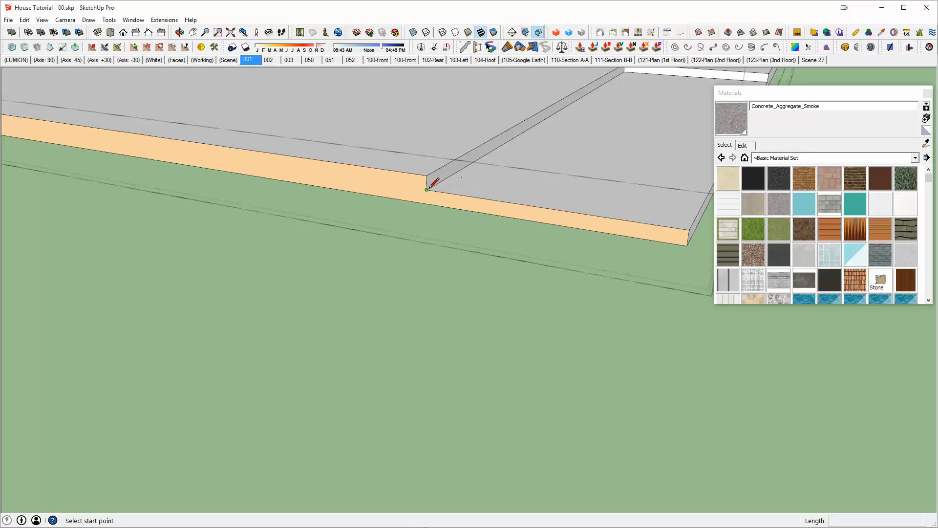
pyautogui.click(427, 188)
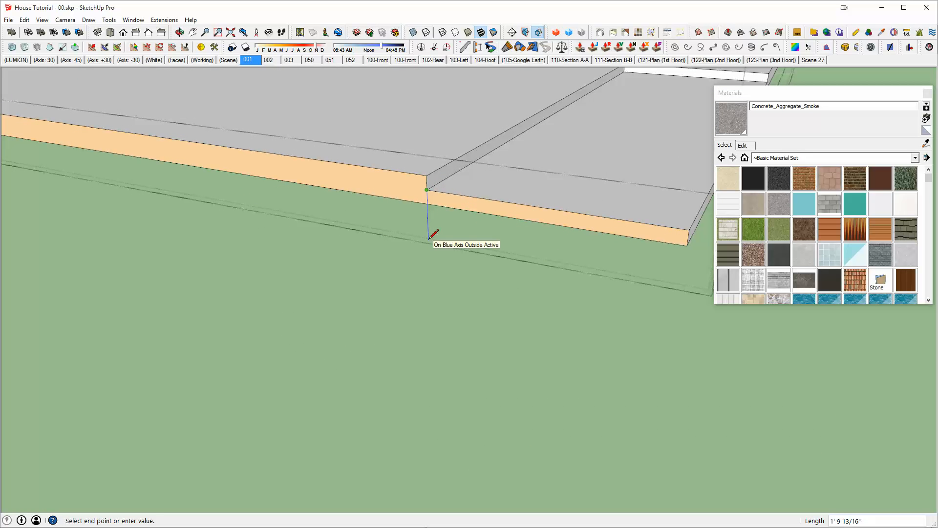
# Paint the rear porch slab's top, side edge and rear edge with Concrete_Aggregate_Smoke.
pyautogui.press('b')
pyautogui.click(496, 205)
pyautogui.click(614, 179)
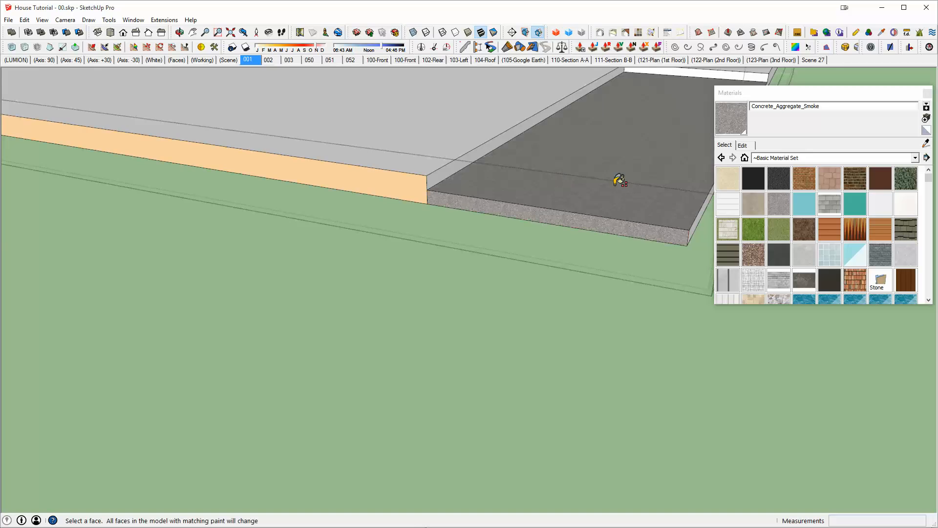
pyautogui.moveTo(614, 178)
pyautogui.mouseDown(button='middle')
pyautogui.moveTo(514, 267)
pyautogui.moveTo(322, 287)
pyautogui.mouseUp(button='middle')
pyautogui.click(500, 246)
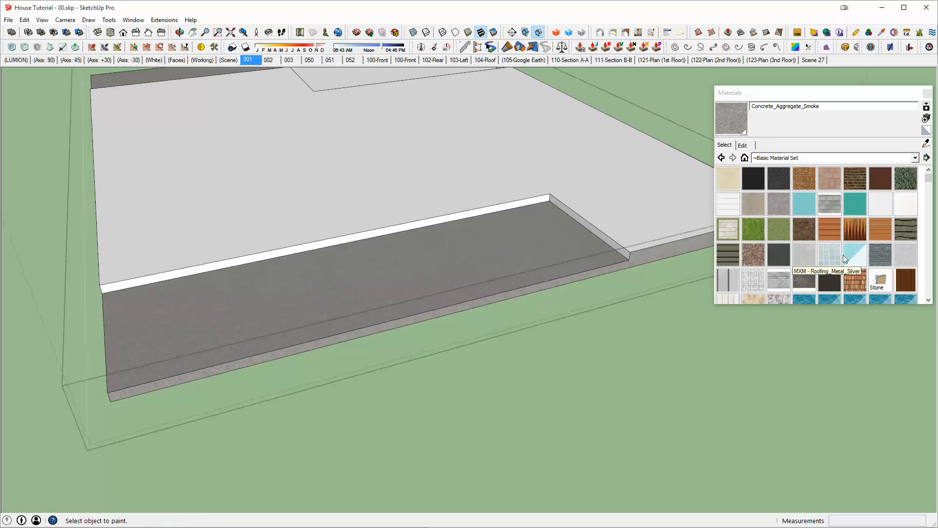
# Sample Hard Wired from the slab's side edge and paint the risers around the rear porch with it.
pyautogui.moveTo(417, 201); pyautogui.dragTo(364, 266, button='middle')
pyautogui.keyDown('alt'); pyautogui.click(414, 228); pyautogui.keyUp('alt')
pyautogui.moveTo(414, 228); pyautogui.dragTo(366, 232, button='middle')
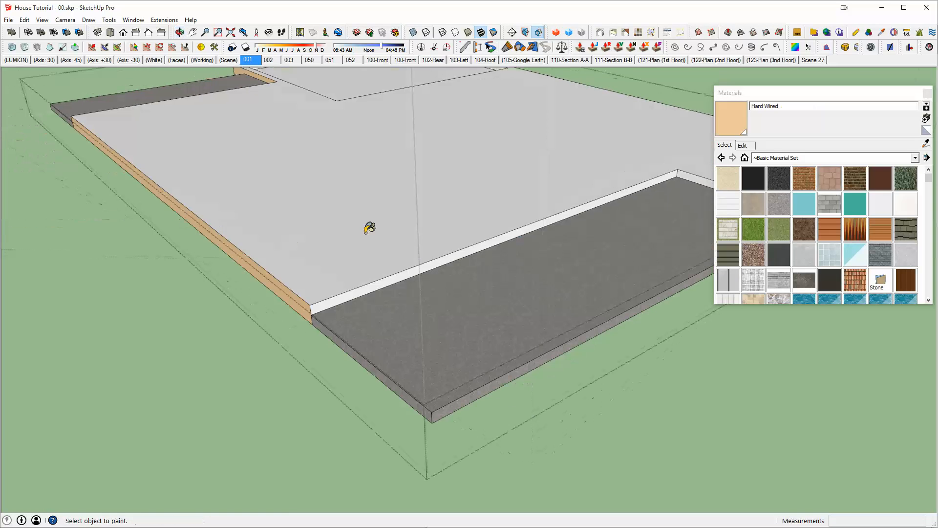
pyautogui.click(486, 240)
pyautogui.scroll(3, 488, 234)
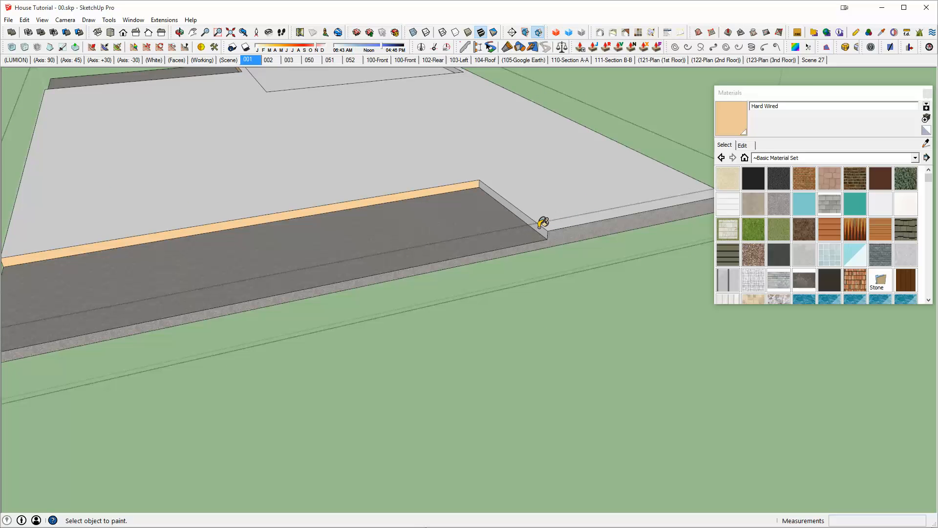
# Split the slab's rear edge with a vertical line at the rear porch's end and paint the house portion with Hard Wired.
pyautogui.click(547, 239)
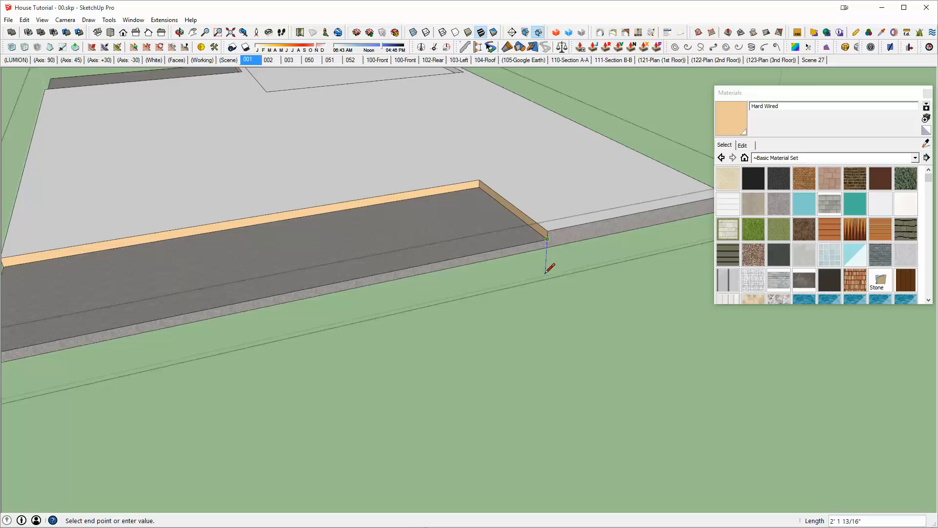
pyautogui.click(551, 245)
pyautogui.scroll(4, 566, 232)
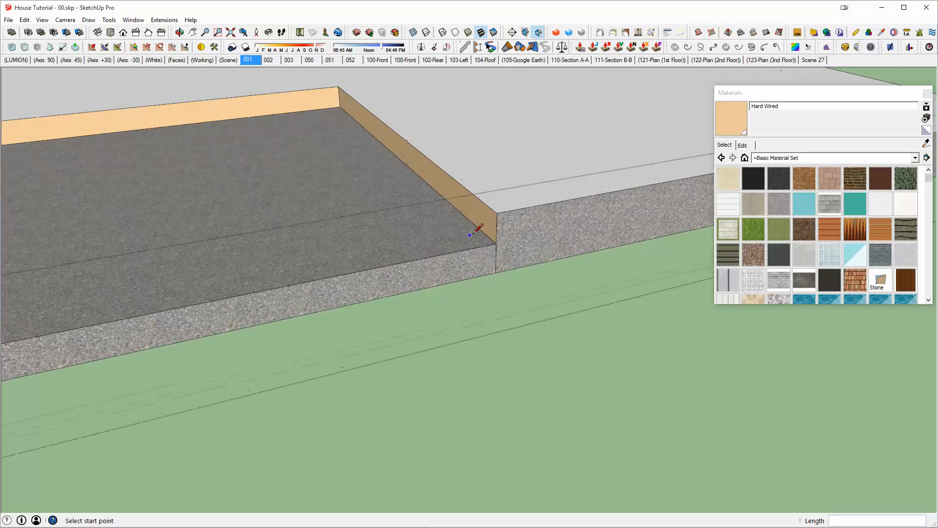
pyautogui.press('b')
pyautogui.click(524, 237)
pyautogui.scroll(-2, 528, 234)
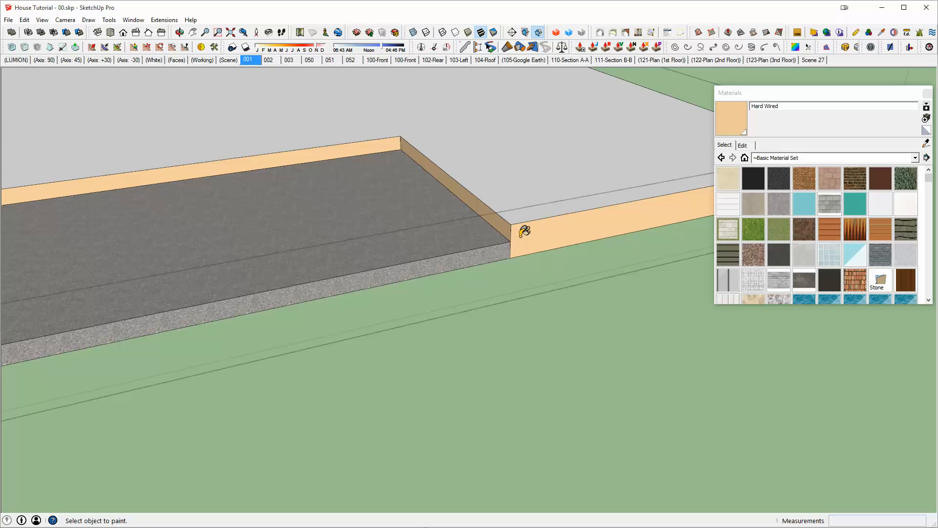
# Paint the slab's remaining outer edges around the garage side with Hard Wired and leave the slab group.
pyautogui.moveTo(524, 230); pyautogui.dragTo(279, 184, button='middle')
pyautogui.scroll(2, 320, 147)
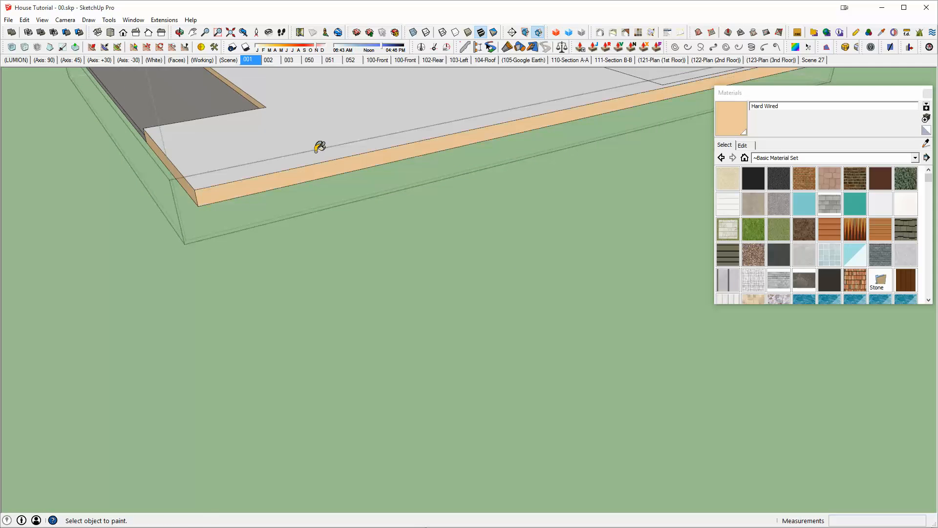
pyautogui.scroll(-5, 320, 146)
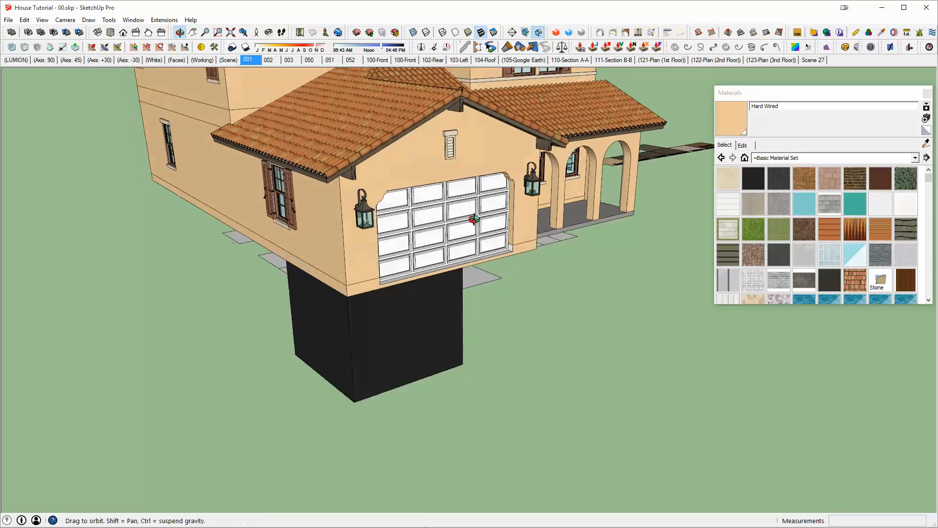
pyautogui.scroll(5, 554, 269)
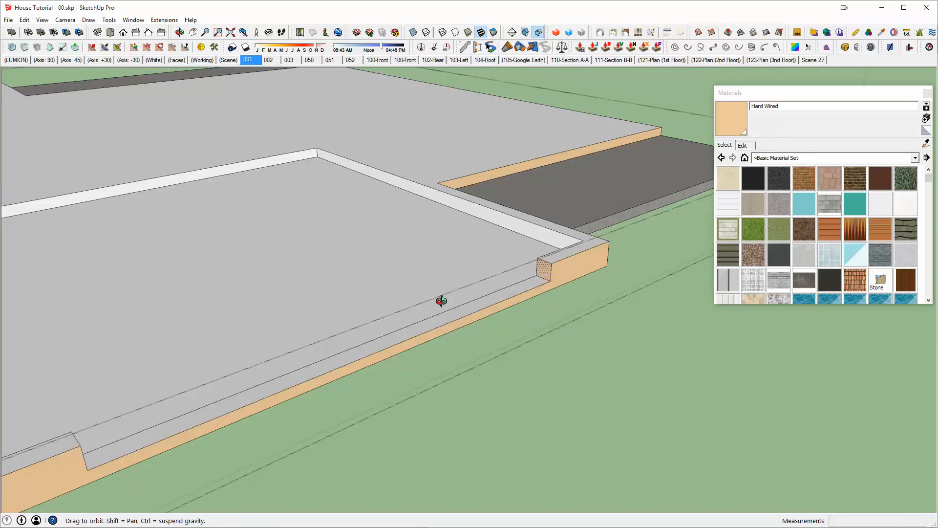
pyautogui.moveTo(439, 303); pyautogui.dragTo(143, 245, button='middle')
pyautogui.press('b')
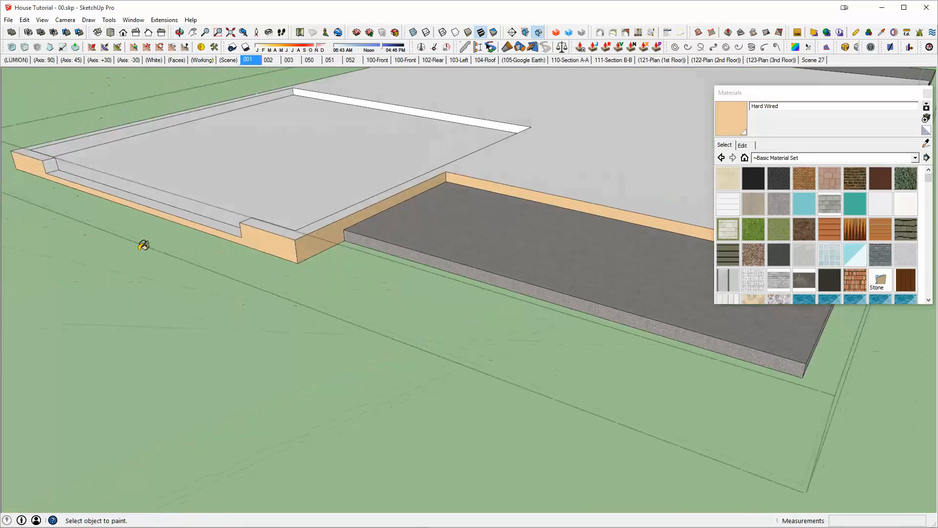
pyautogui.scroll(5, 224, 265)
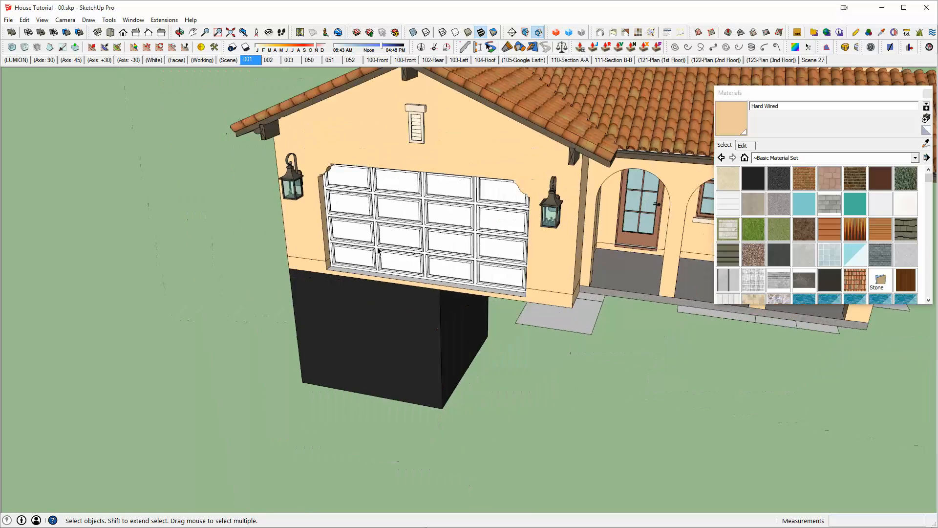
# Paint the garage door component with DW - Frame sampled from the front door, and leave the component.
pyautogui.scroll(-5, 377, 250)
pyautogui.scroll(5, 300, 287)
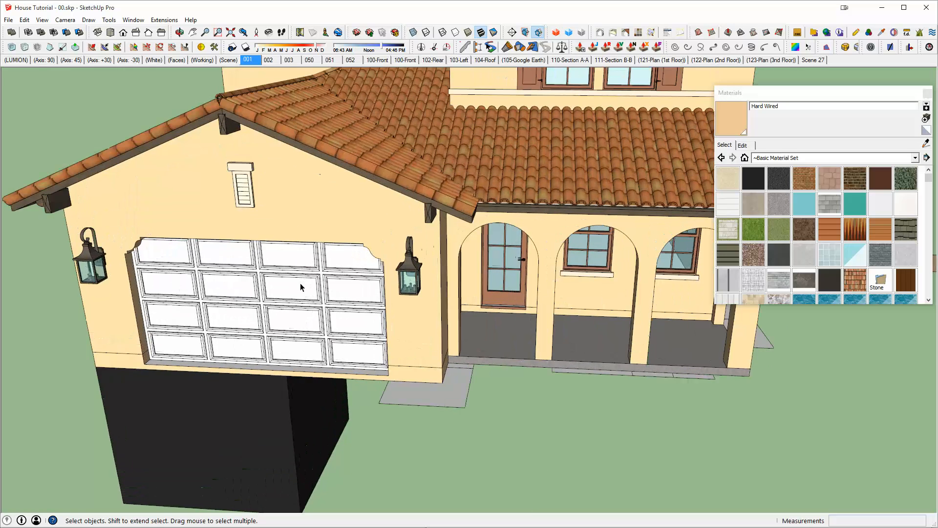
pyautogui.doubleClick(301, 288)
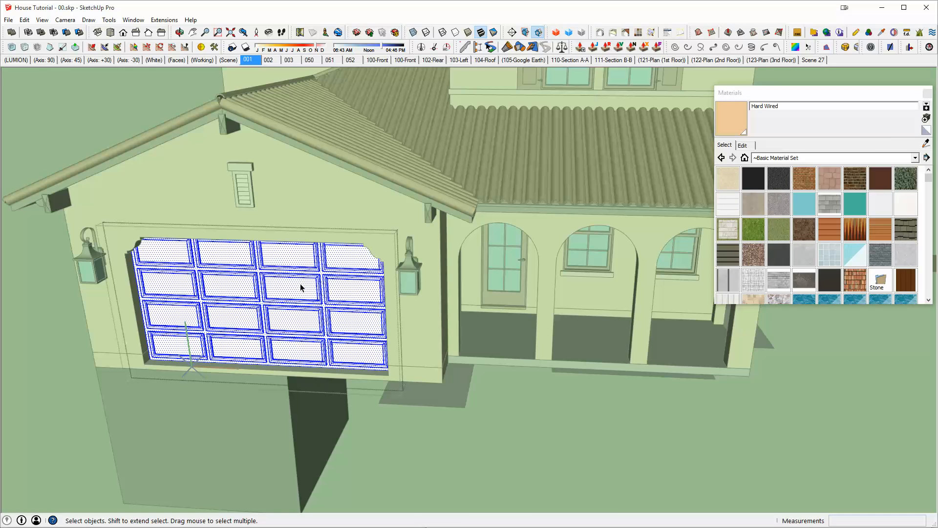
pyautogui.press('b')
pyautogui.keyDown('alt'); pyautogui.click(483, 305); pyautogui.keyUp('alt')
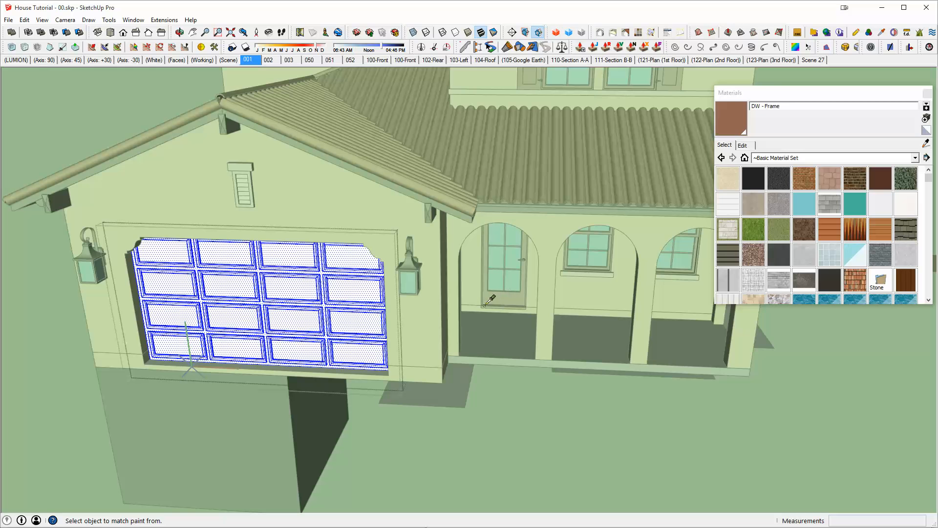
pyautogui.click(347, 286)
pyautogui.press('space')
pyautogui.press('Escape')
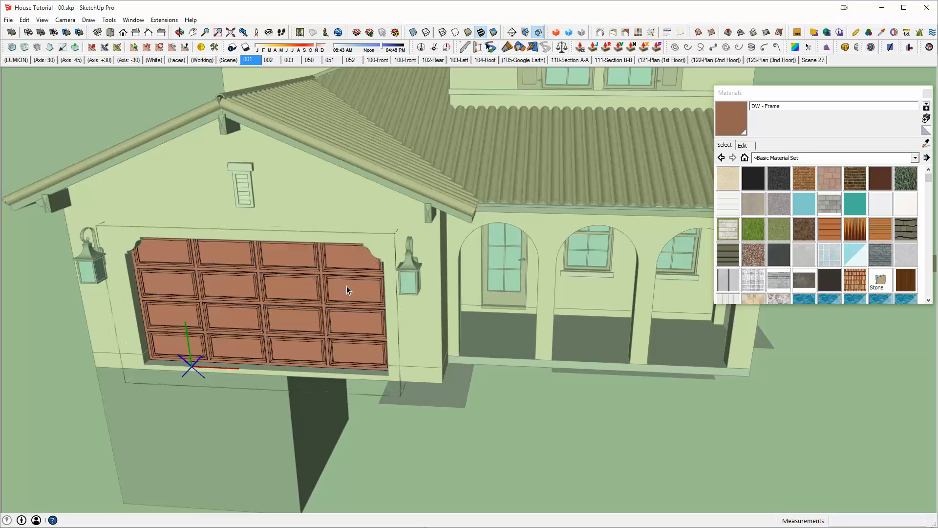
pyautogui.press('Escape')
# Open the second-floor walls group nested inside the house group for editing.
pyautogui.scroll(-2, 347, 286)
pyautogui.moveTo(347, 286); pyautogui.dragTo(395, 235, button='middle')
pyautogui.keyDown('shift'); pyautogui.moveTo(509, 256); pyautogui.dragTo(464, 312, button='middle'); pyautogui.keyUp('shift')
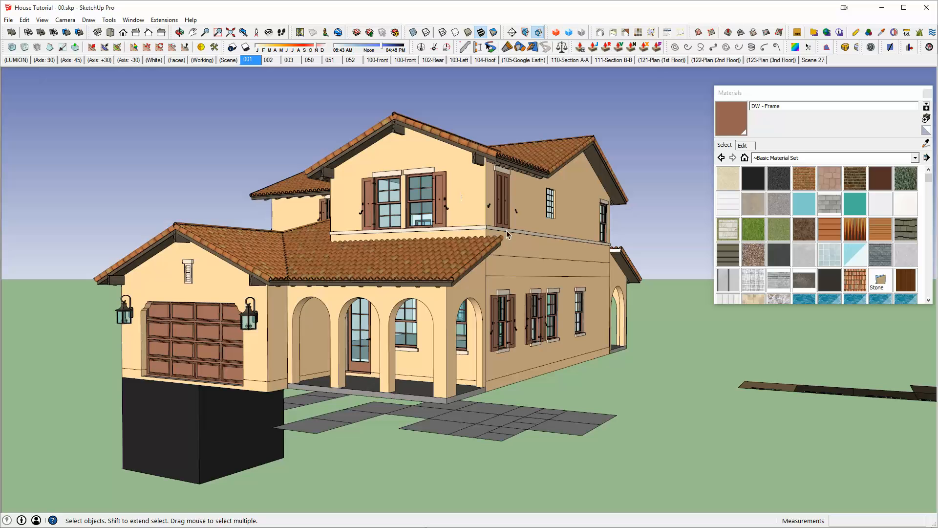
pyautogui.moveTo(451, 202); pyautogui.dragTo(546, 238, button='middle')
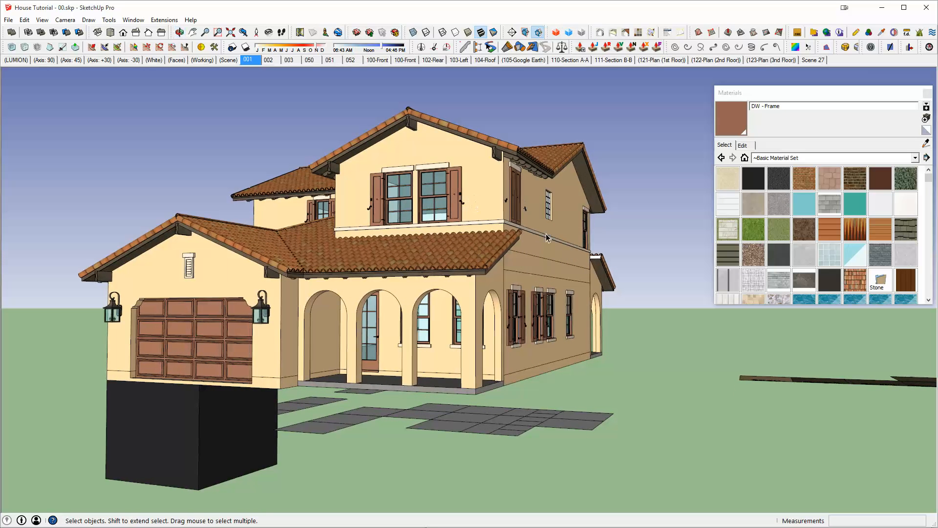
pyautogui.click(535, 241)
pyautogui.tripleClick(534, 242)
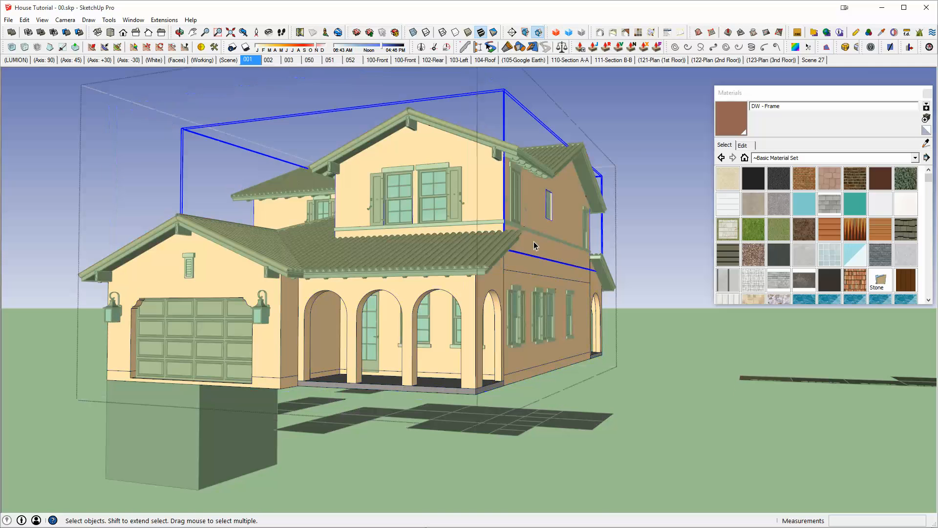
pyautogui.tripleClick(534, 242)
pyautogui.press('h')
pyautogui.scroll(4, 534, 241)
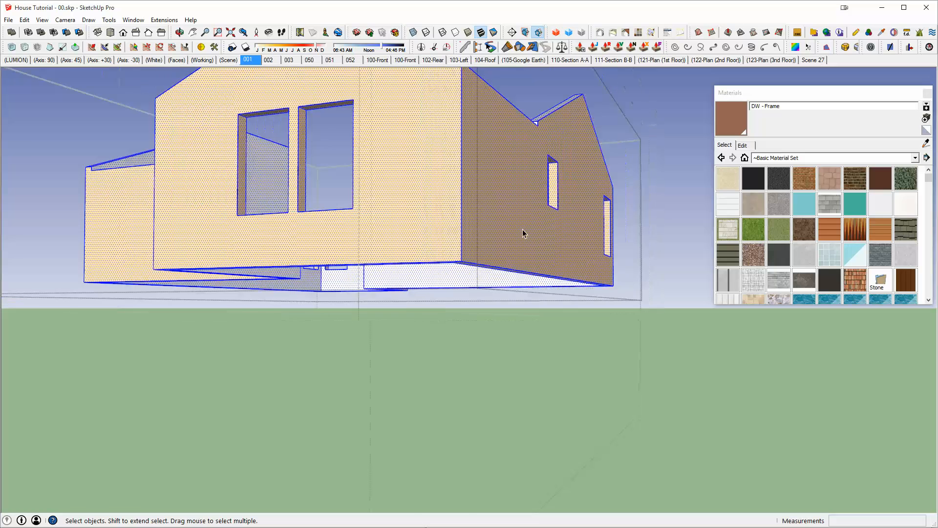
# Select every second-floor wall face that uses the Hard Wired material.
pyautogui.scroll(-2, 524, 232)
pyautogui.moveTo(524, 232); pyautogui.dragTo(514, 247, button='middle')
pyautogui.click(516, 208)
pyautogui.click(510, 186)
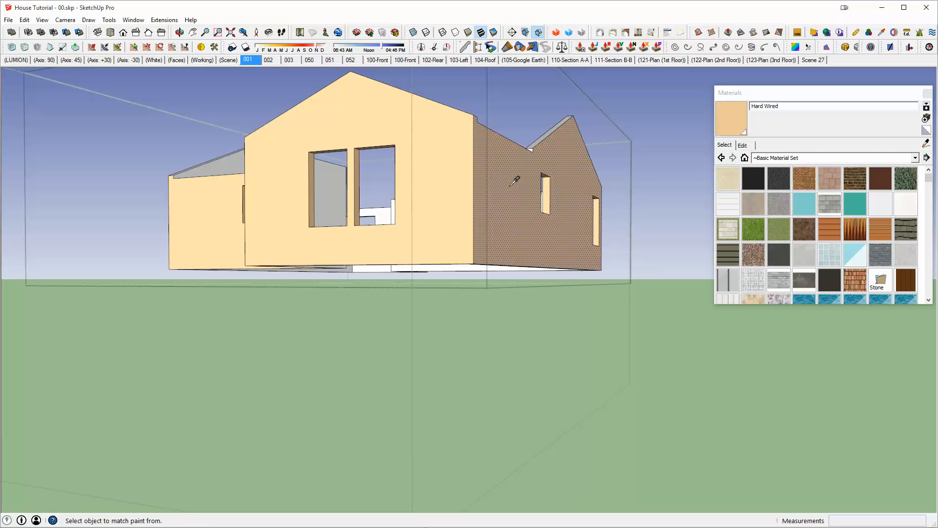
pyautogui.rightClick(510, 187)
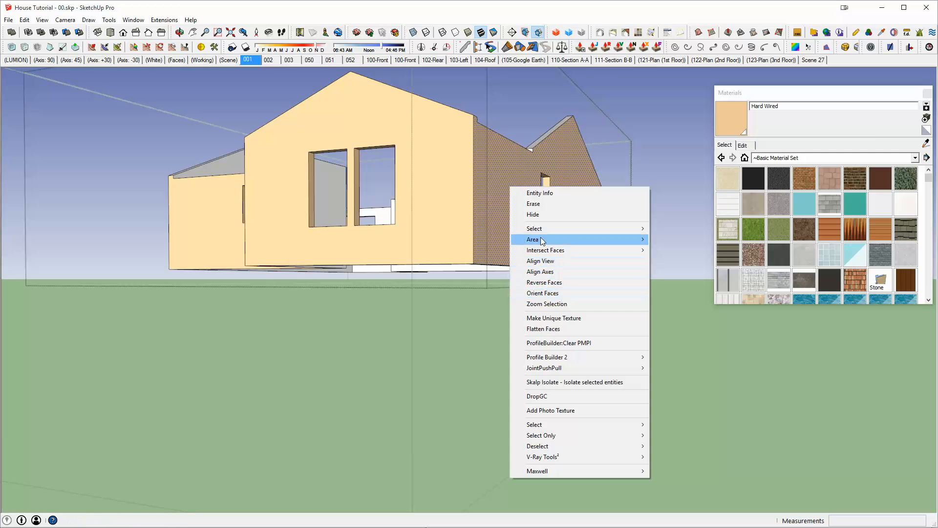
pyautogui.moveTo(521, 247)
pyautogui.click(477, 271)
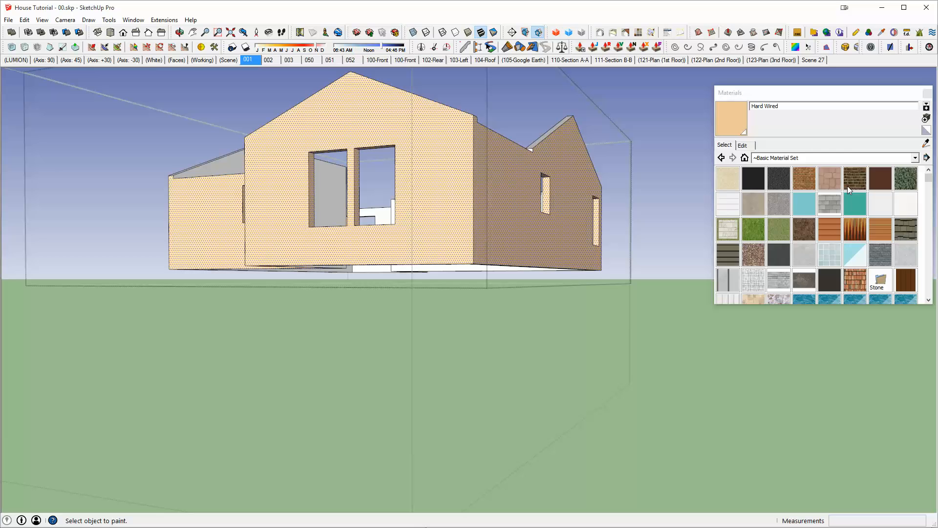
# Browse the material library to the Minto Colors folder and open its Olympia collection.
pyautogui.click(837, 157)
pyautogui.scroll(3, 785, 203)
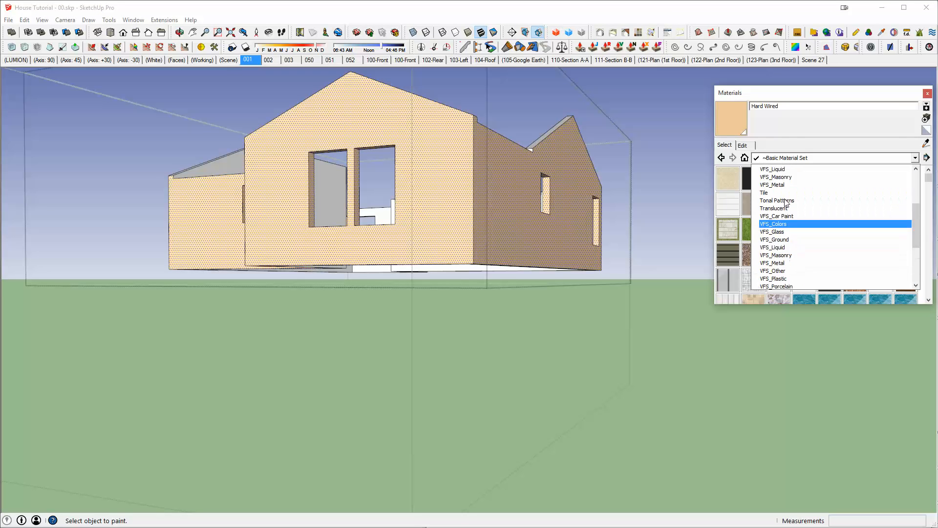
pyautogui.scroll(5, 786, 203)
pyautogui.click(871, 157)
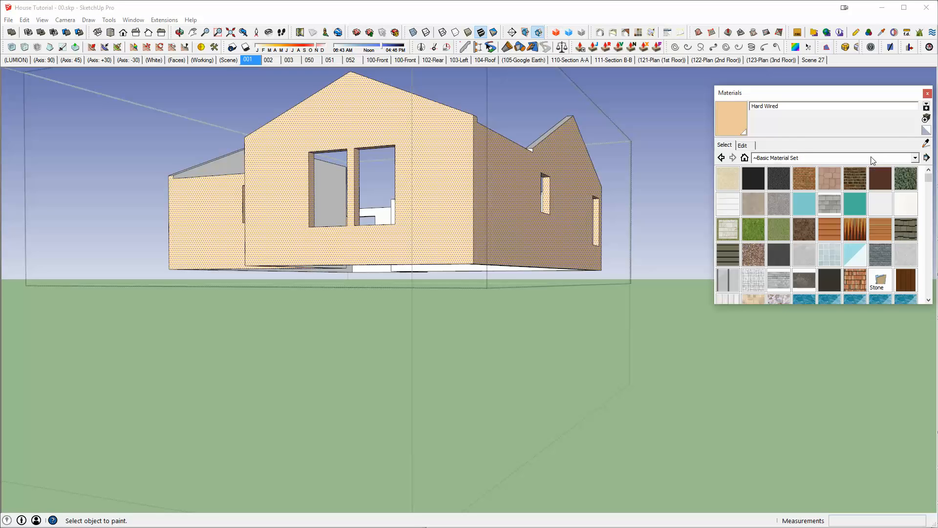
pyautogui.click(915, 157)
pyautogui.click(830, 254)
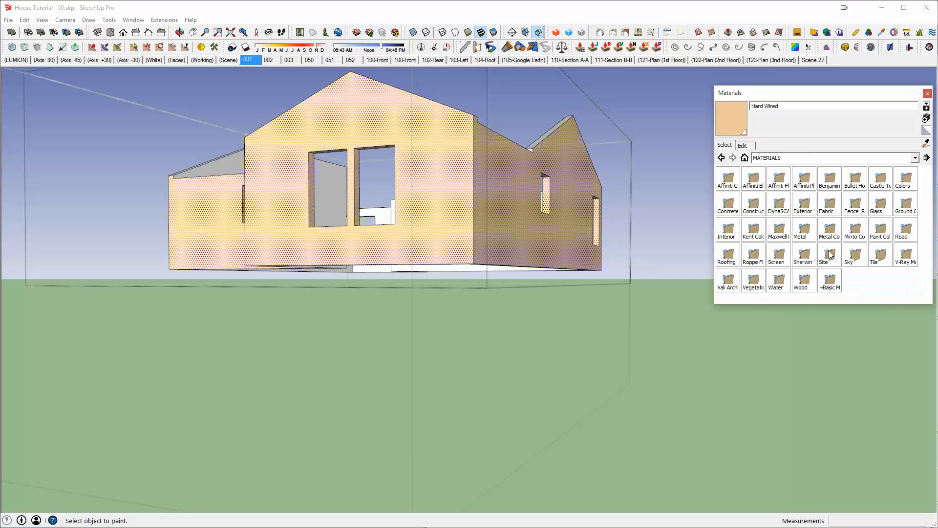
pyautogui.click(856, 232)
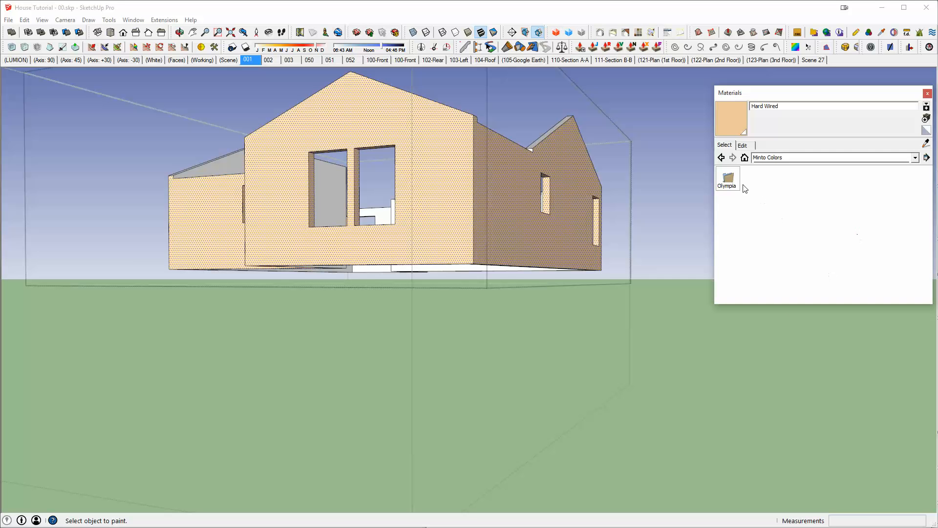
pyautogui.click(728, 181)
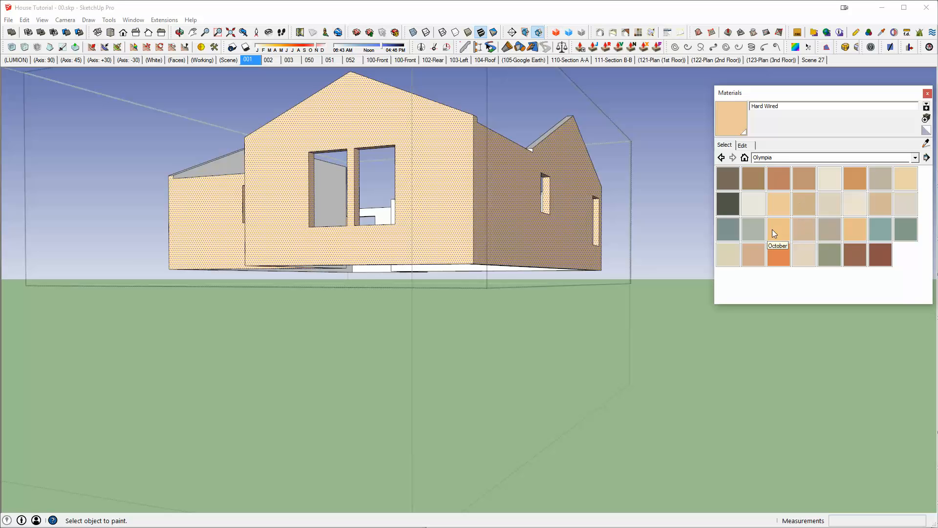
# Paint the selected second-floor wall faces with Gorge Water and leave the group.
pyautogui.click(757, 203)
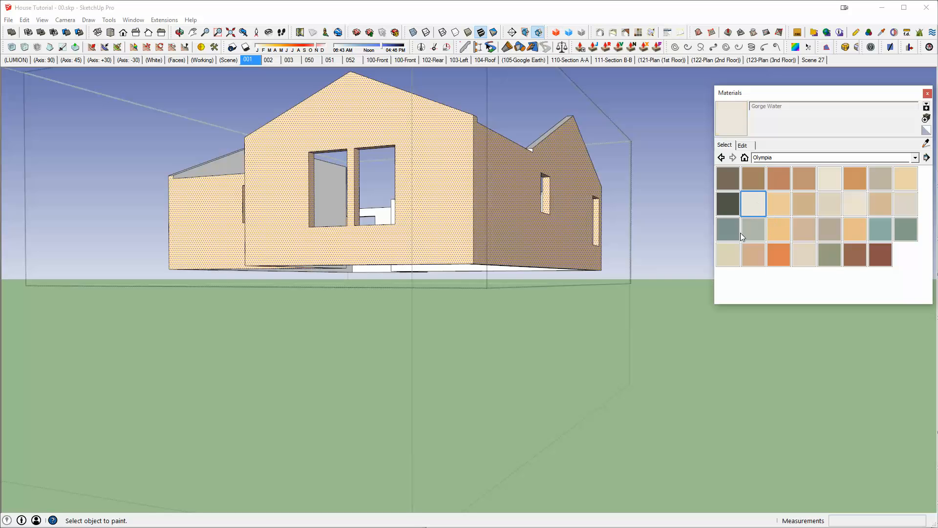
pyautogui.click(450, 182)
pyautogui.moveTo(454, 183)
pyautogui.mouseDown(button='middle')
pyautogui.moveTo(459, 235)
pyautogui.moveTo(429, 214)
pyautogui.mouseUp(button='middle')
pyautogui.press('i')
pyautogui.press('space')
pyautogui.press('Escape')
pyautogui.scroll(-4, 480, 219)
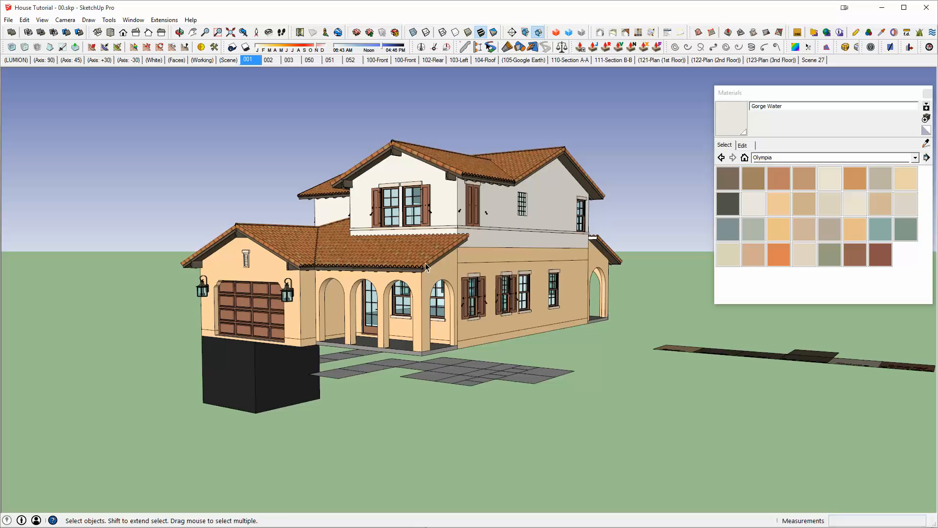
# Reopen the second-floor walls group for editing and hide the rest of the model.
pyautogui.moveTo(412, 236); pyautogui.dragTo(512, 242, button='middle')
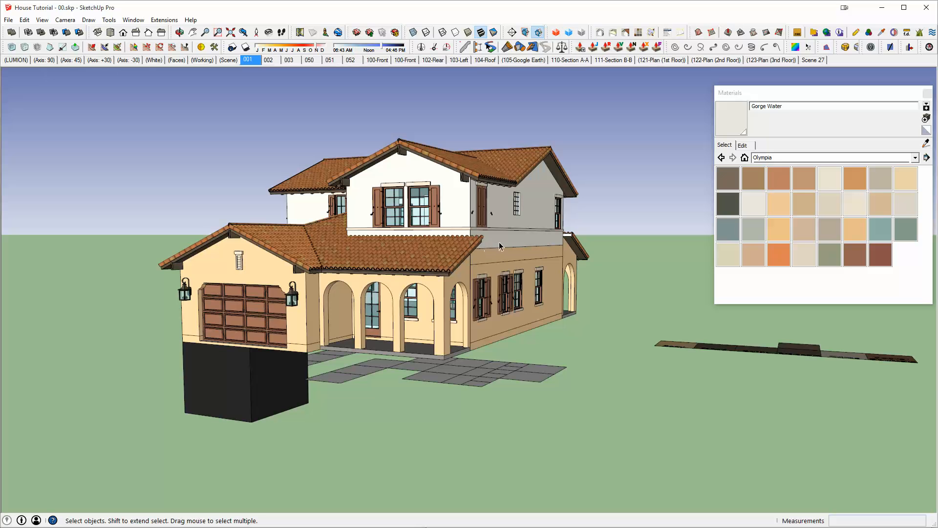
pyautogui.scroll(8, 499, 239)
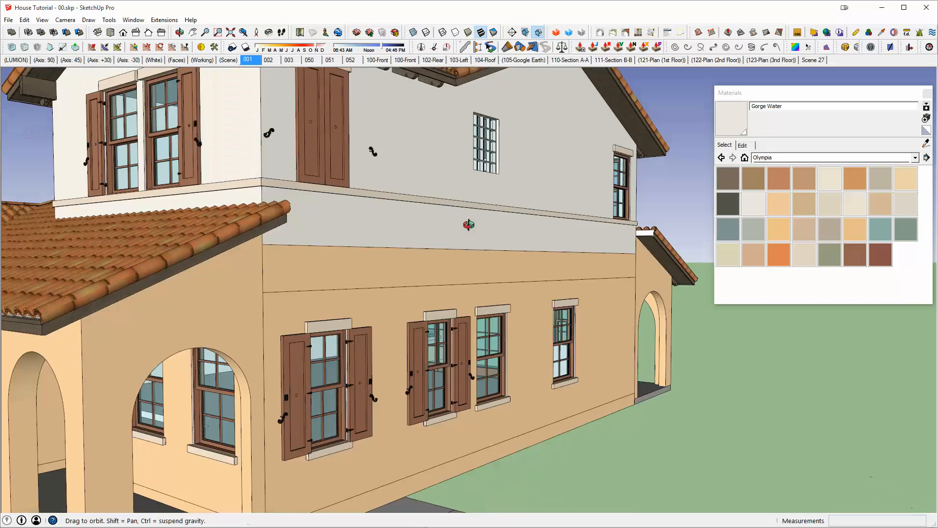
pyautogui.moveTo(468, 225); pyautogui.dragTo(462, 223, button='middle')
pyautogui.doubleClick(462, 224)
pyautogui.tripleClick(462, 224)
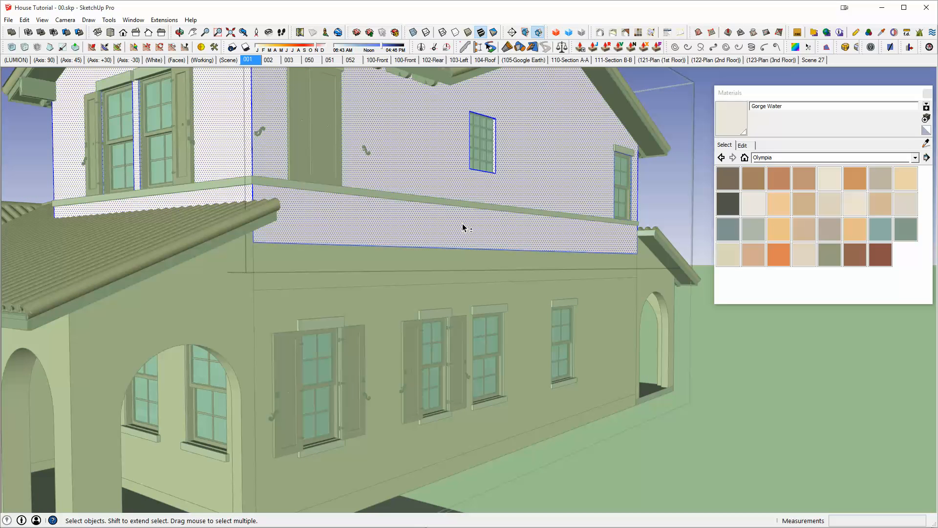
pyautogui.press('h')
# Select the exterior faces of the second-floor walls and intersect them with the model.
pyautogui.click(311, 223)
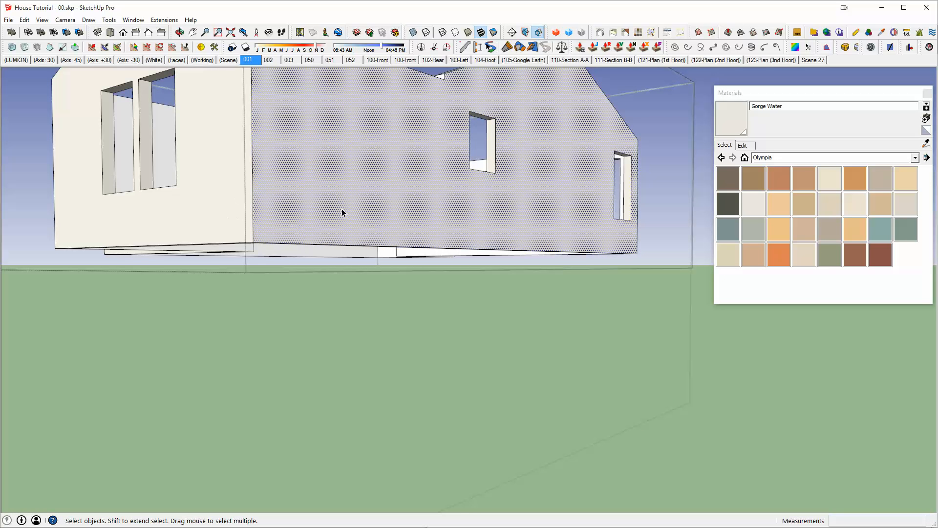
pyautogui.press('h')
pyautogui.press('h')
pyautogui.keyDown('ctrl'); pyautogui.click(210, 220); pyautogui.keyUp('ctrl')
pyautogui.moveTo(390, 196); pyautogui.dragTo(38, 204, button='middle')
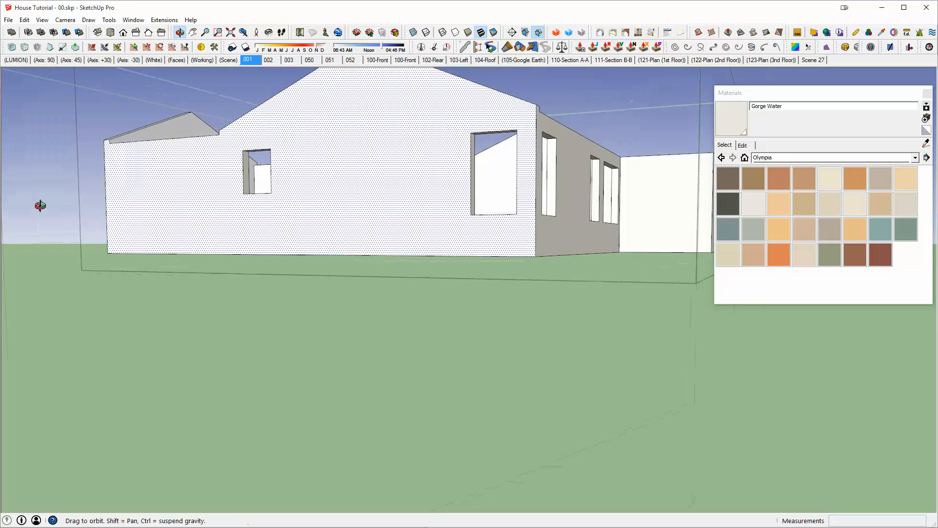
pyautogui.rightClick(546, 238)
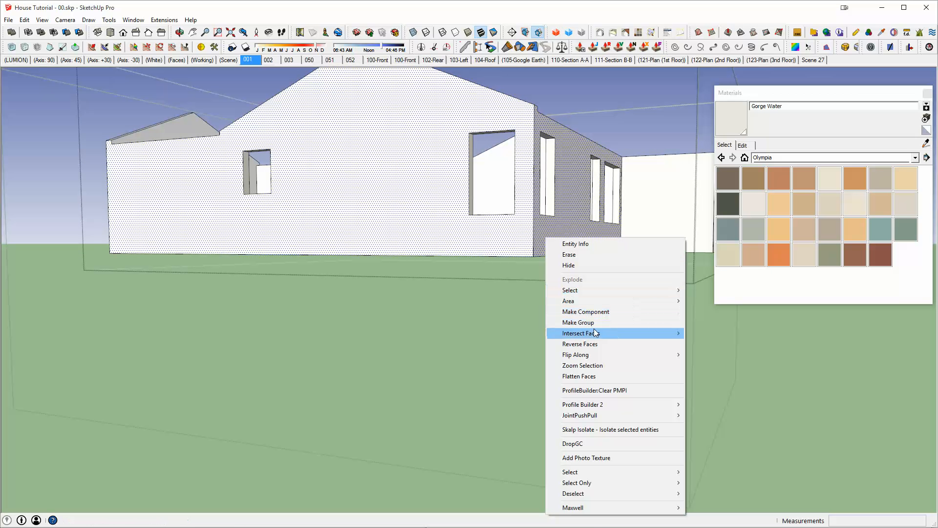
pyautogui.moveTo(593, 332)
pyautogui.click(519, 335)
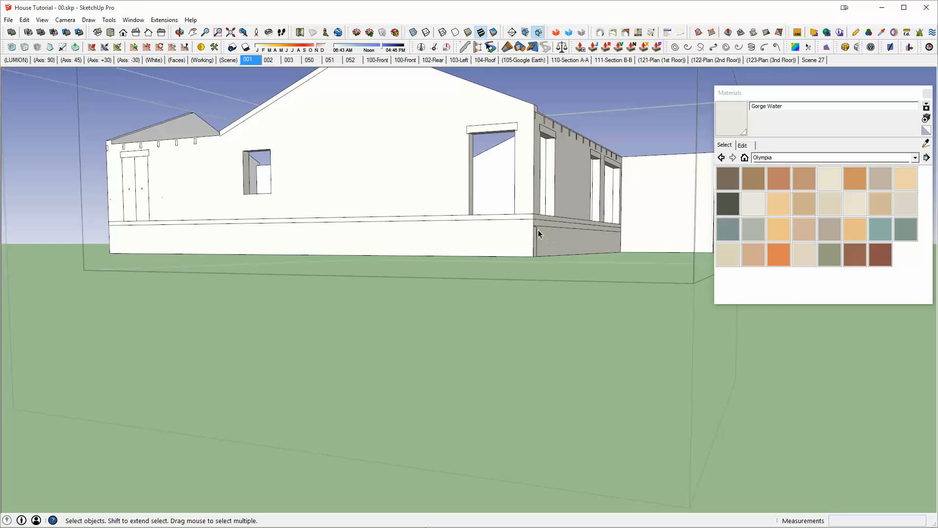
# Remove the intersection lines from the second-floor walls, keeping only the horizontal trim's lower edge around the exterior.
pyautogui.scroll(5, 537, 228)
pyautogui.click(515, 205)
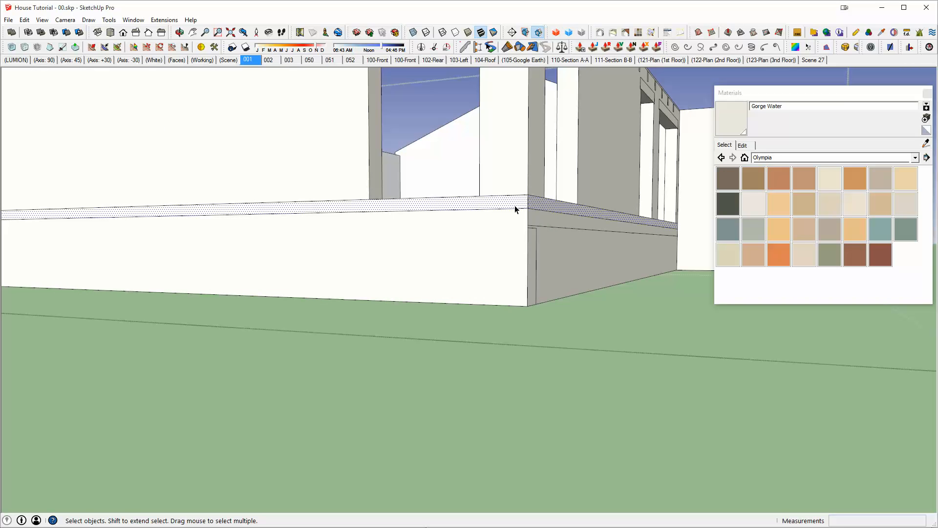
pyautogui.scroll(-5, 514, 205)
pyautogui.moveTo(349, 156); pyautogui.dragTo(557, 245, button='middle')
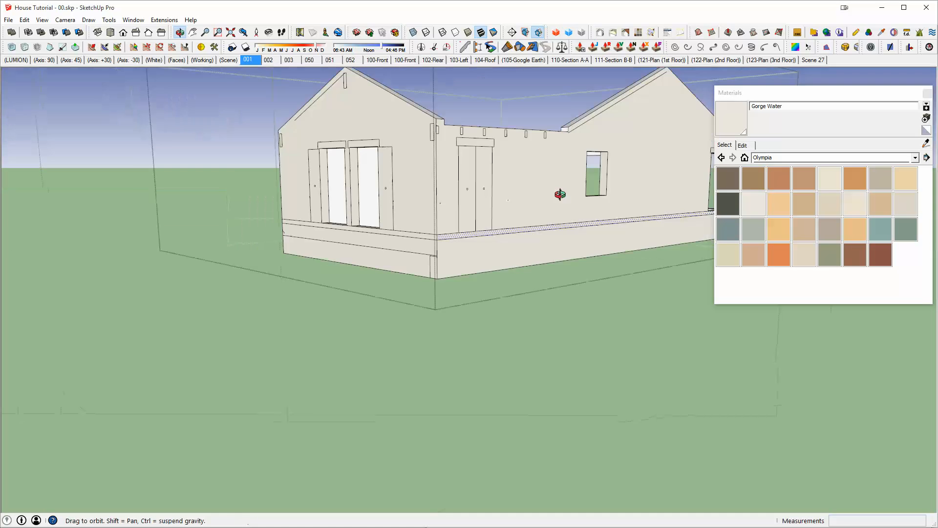
pyautogui.scroll(3, 603, 265)
pyautogui.click(602, 262)
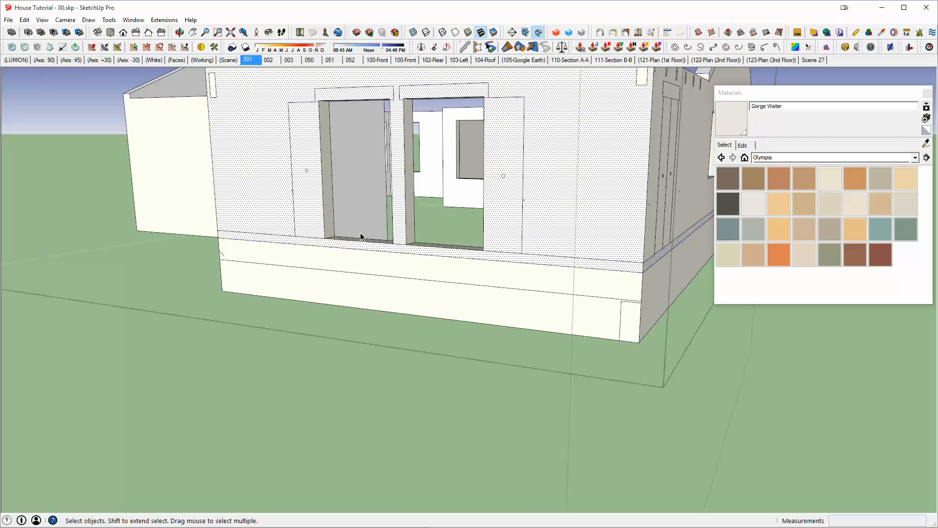
pyautogui.keyDown('shift'); pyautogui.click(579, 268); pyautogui.keyUp('shift')
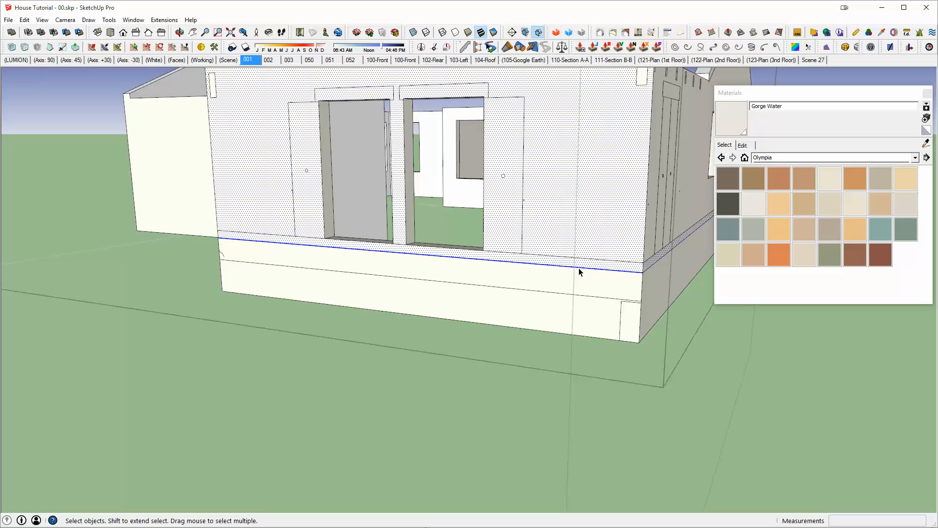
pyautogui.moveTo(622, 259); pyautogui.dragTo(536, 239, button='middle')
pyautogui.click(438, 239)
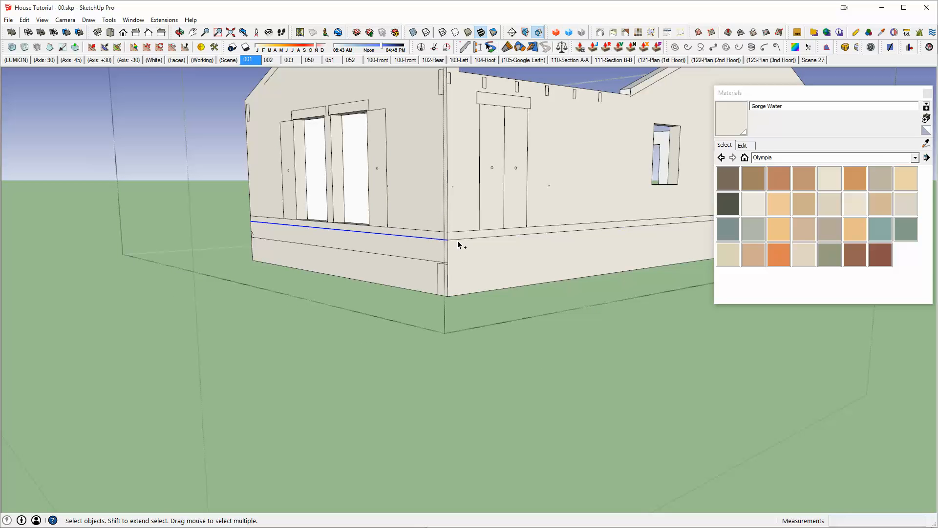
pyautogui.moveTo(366, 228); pyautogui.dragTo(266, 226, button='middle')
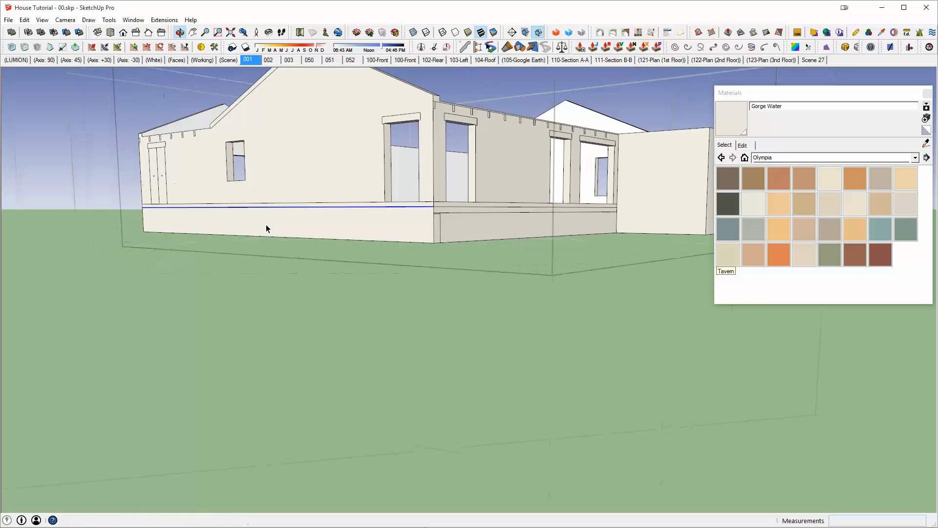
pyautogui.keyDown('ctrl'); pyautogui.click(452, 207); pyautogui.keyUp('ctrl')
pyautogui.moveTo(405, 208); pyautogui.dragTo(605, 248, button='middle')
pyautogui.moveTo(500, 251); pyautogui.dragTo(515, 246, button='middle')
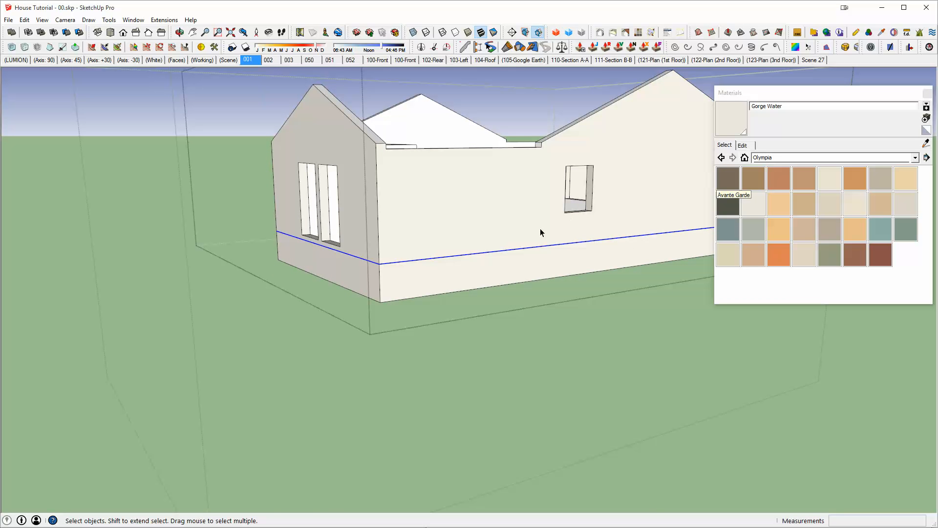
# Paint the wall strip below the second-floor trim line with Hard Wired sampled from the first floor, and leave the group.
pyautogui.press('i')
pyautogui.press('b')
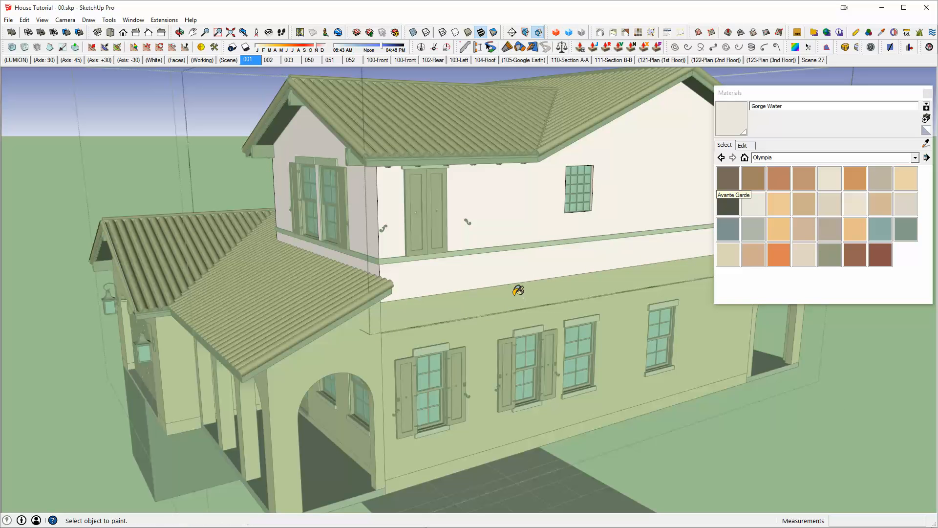
pyautogui.keyDown('alt'); pyautogui.click(494, 300); pyautogui.keyUp('alt')
pyautogui.click(471, 269)
pyautogui.press('i')
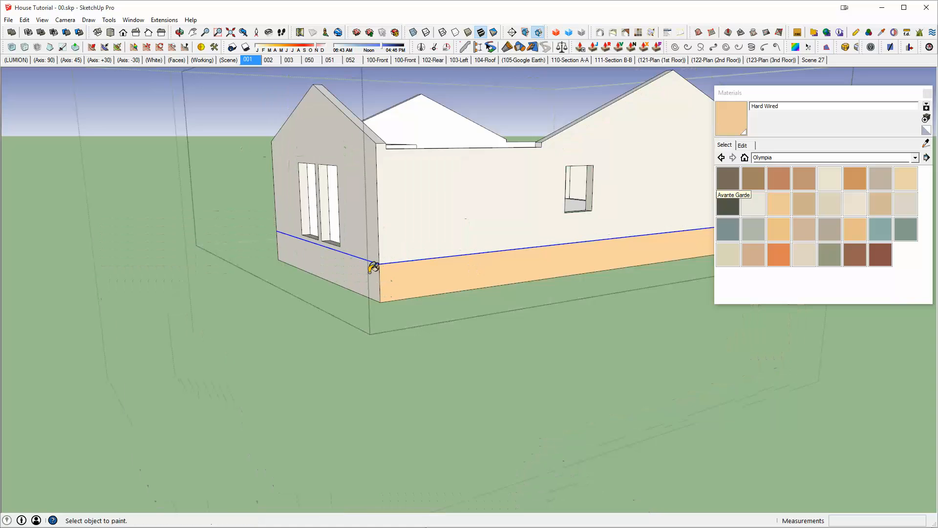
pyautogui.moveTo(534, 203); pyautogui.dragTo(207, 205, button='middle')
pyautogui.click(473, 237)
pyautogui.press('space')
pyautogui.press('Escape')
pyautogui.moveTo(435, 223)
pyautogui.mouseDown(button='middle')
pyautogui.moveTo(487, 226)
pyautogui.moveTo(447, 239)
pyautogui.moveTo(705, 191)
pyautogui.moveTo(445, 198)
pyautogui.mouseUp(button='middle')
pyautogui.press('Escape')
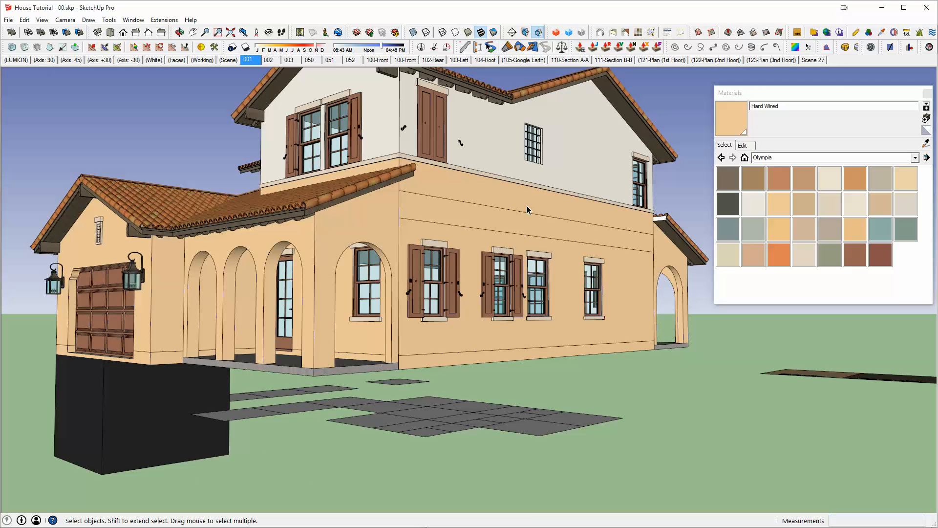
# Undo the strip painting, the trim-line split and the Gorge Water paint on the second-floor walls.
pyautogui.moveTo(527, 206); pyautogui.dragTo(420, 238, button='middle')
pyautogui.doubleClick(412, 214)
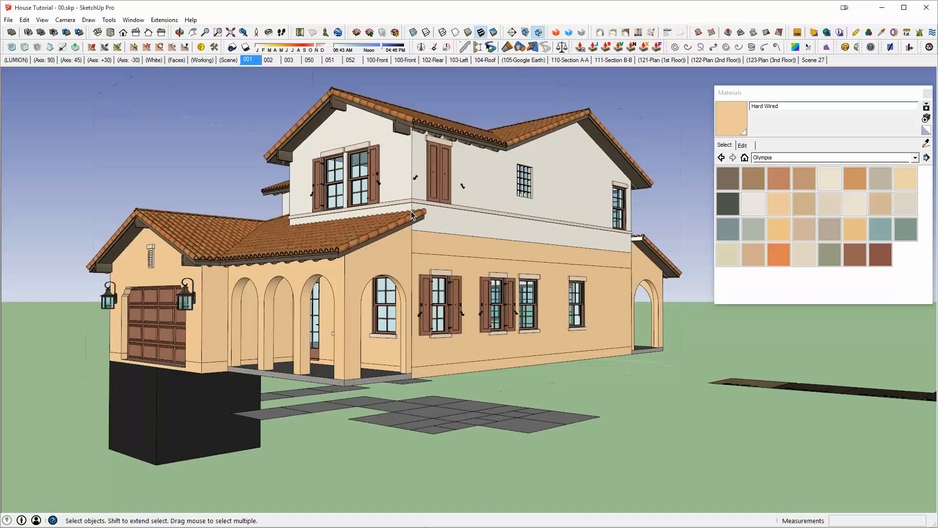
pyautogui.doubleClick(473, 228)
pyautogui.press('Escape')
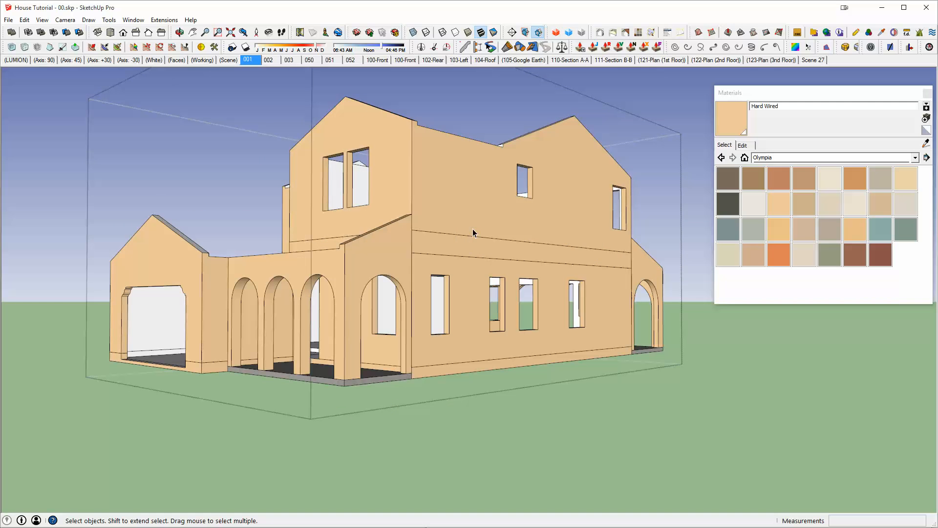
pyautogui.press('Escape')
# Copy the Body colour swatch 5' so the copy sits directly behind the original.
pyautogui.scroll(-3, 473, 266)
pyautogui.moveTo(652, 341); pyautogui.dragTo(686, 469, button='middle')
pyautogui.scroll(4, 637, 325)
pyautogui.click(602, 342)
pyautogui.press('m')
pyautogui.scroll(5, 516, 396)
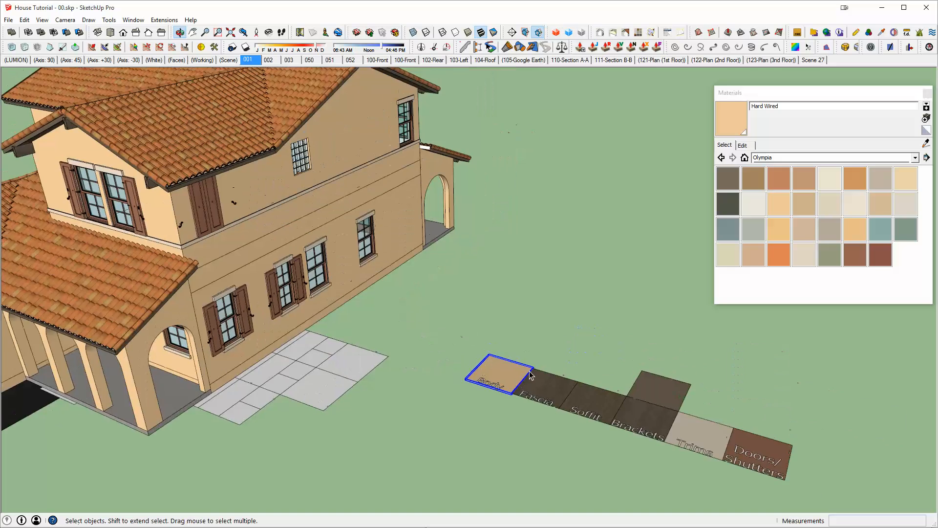
pyautogui.press('q')
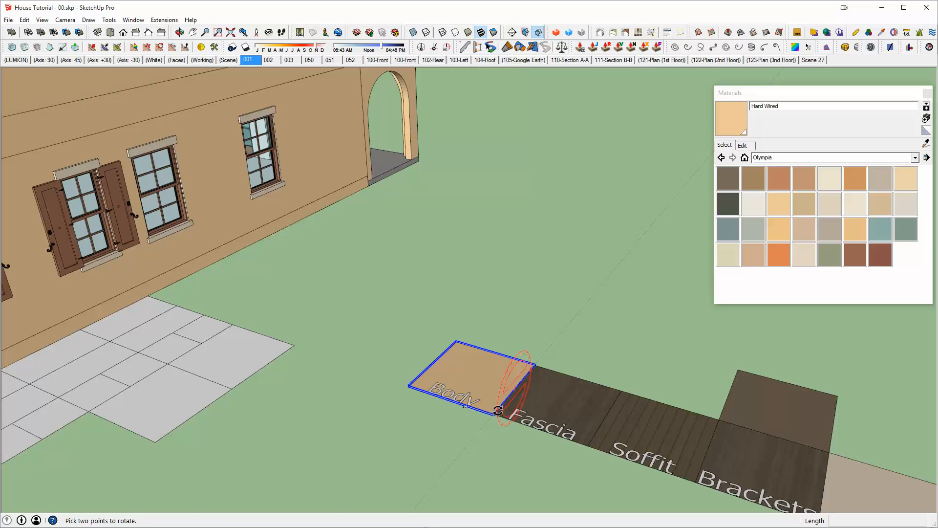
pyautogui.press('m')
pyautogui.click(495, 413)
pyautogui.press('ctrl')
pyautogui.click(535, 364)
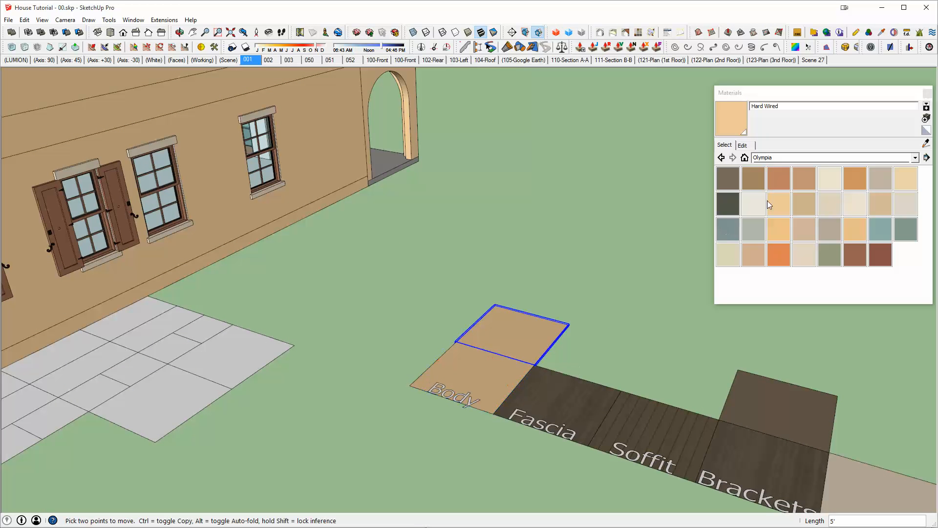
# Paint the copied Body swatch with Gorge Water from the Olympia collection and leave its group.
pyautogui.click(750, 211)
pyautogui.press('space')
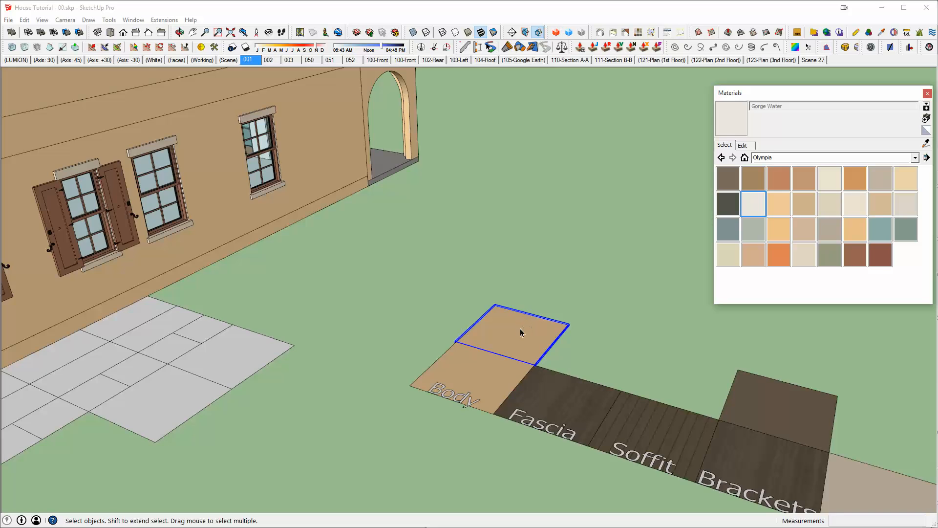
pyautogui.doubleClick(521, 331)
pyautogui.press('b')
pyautogui.click(517, 314)
pyautogui.press('space')
pyautogui.click(610, 309)
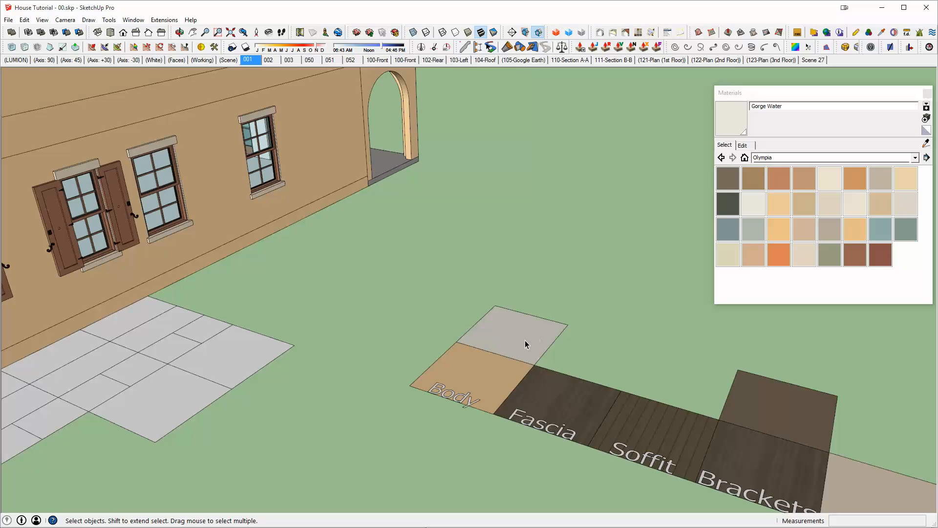
# Copy the Gorge Water body swatch 5' so the copy sits directly behind it in the same row.
pyautogui.click(525, 340)
pyautogui.press('m')
pyautogui.click(535, 364)
pyautogui.press('ctrl')
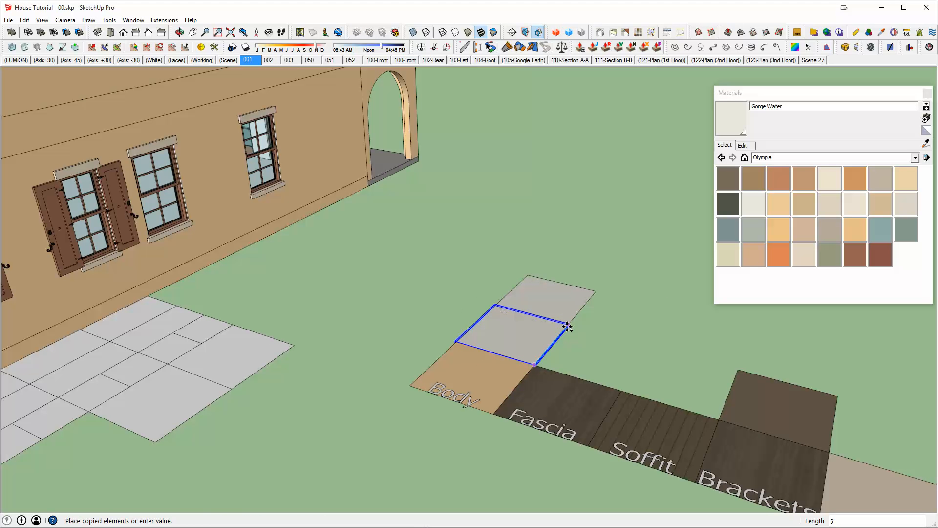
pyautogui.click(567, 327)
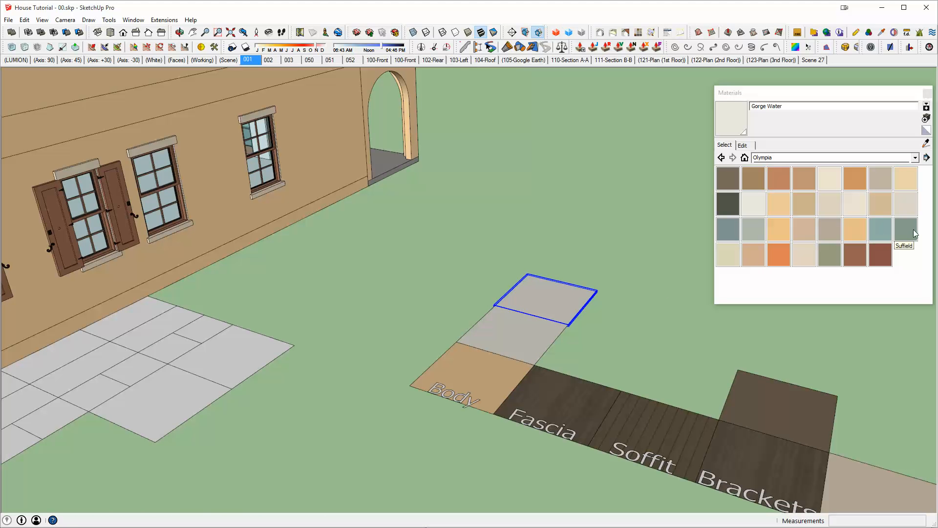
# Paint the rearmost body swatch with Nankeen from the Olympia collection and leave its group.
pyautogui.click(876, 199)
pyautogui.moveTo(569, 281); pyautogui.dragTo(567, 298, button='middle')
pyautogui.scroll(2, 567, 297)
pyautogui.press('space')
pyautogui.doubleClick(547, 290)
pyautogui.click(547, 290)
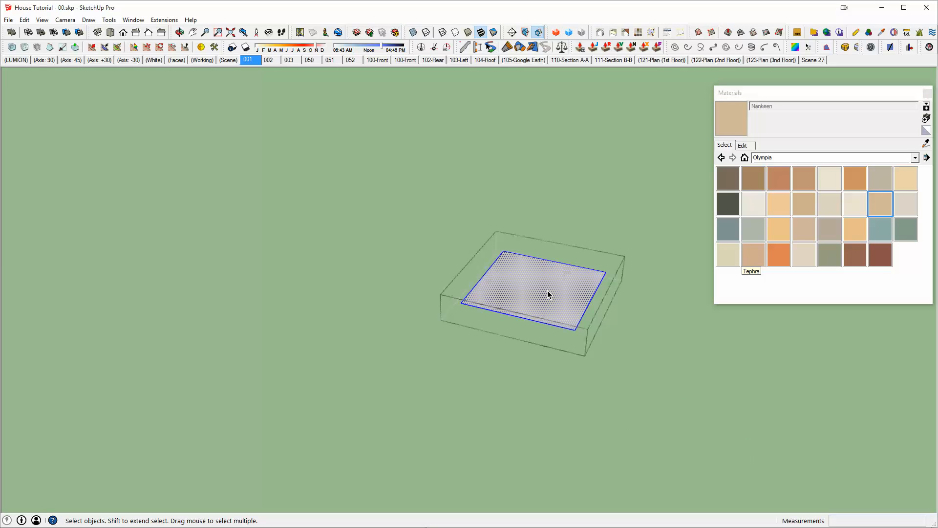
pyautogui.press('b')
pyautogui.click(547, 290)
pyautogui.press('space')
pyautogui.press('Escape')
# Replace the Hard Wired material with Gorge Water throughout the model, picking both colours from the body swatches.
pyautogui.scroll(-5, 552, 295)
pyautogui.moveTo(575, 355)
pyautogui.keyDown('shift'); pyautogui.mouseDown(button='middle')
pyautogui.moveTo(565, 283)
pyautogui.moveTo(523, 320)
pyautogui.mouseUp(button='middle'); pyautogui.keyUp('shift')
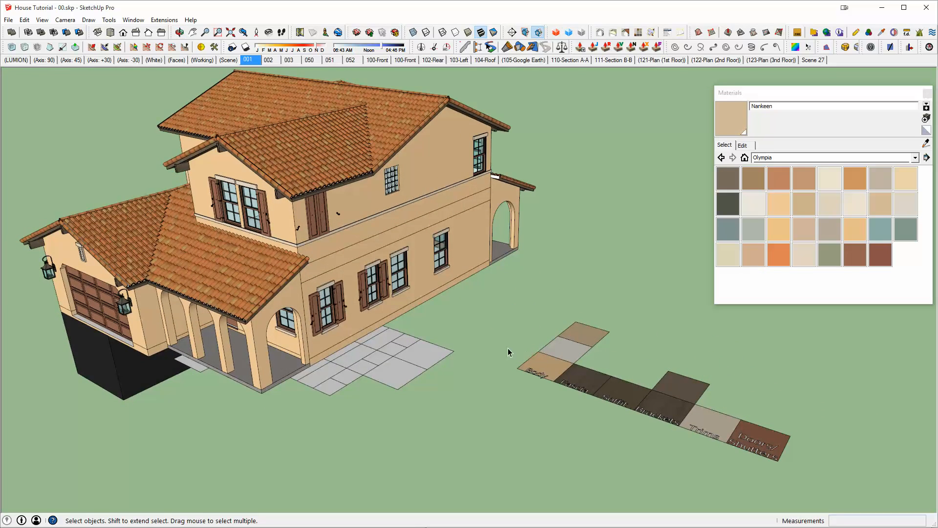
pyautogui.moveTo(450, 270); pyautogui.dragTo(375, 157, button='middle')
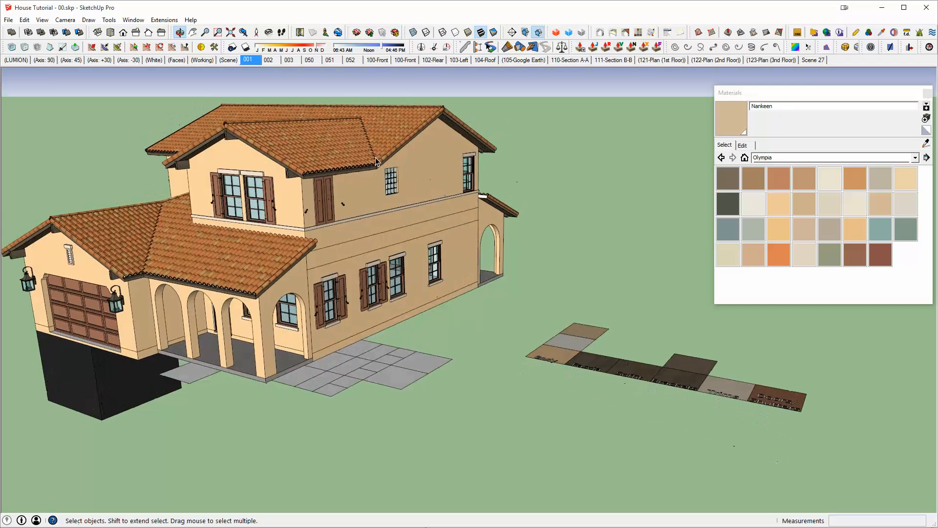
pyautogui.moveTo(419, 215); pyautogui.dragTo(504, 292, button='middle')
pyautogui.scroll(1, 557, 360)
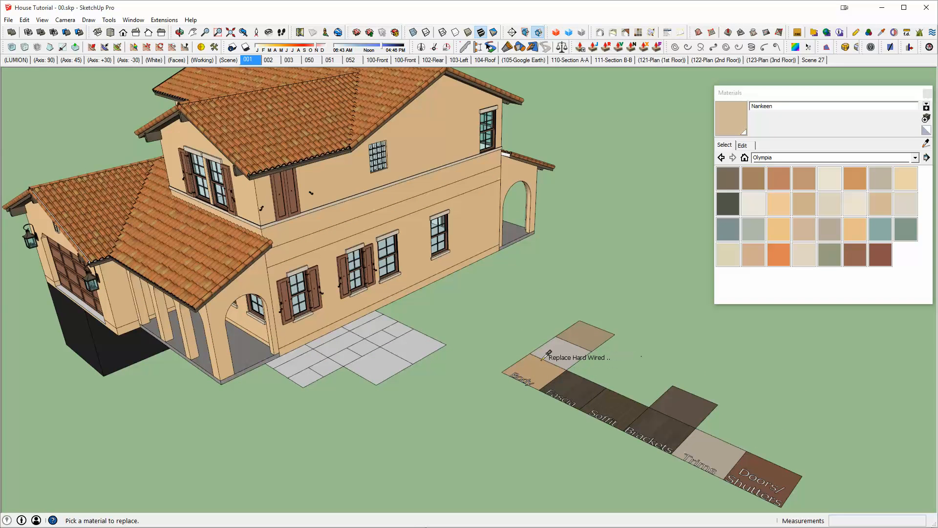
pyautogui.scroll(1, 543, 358)
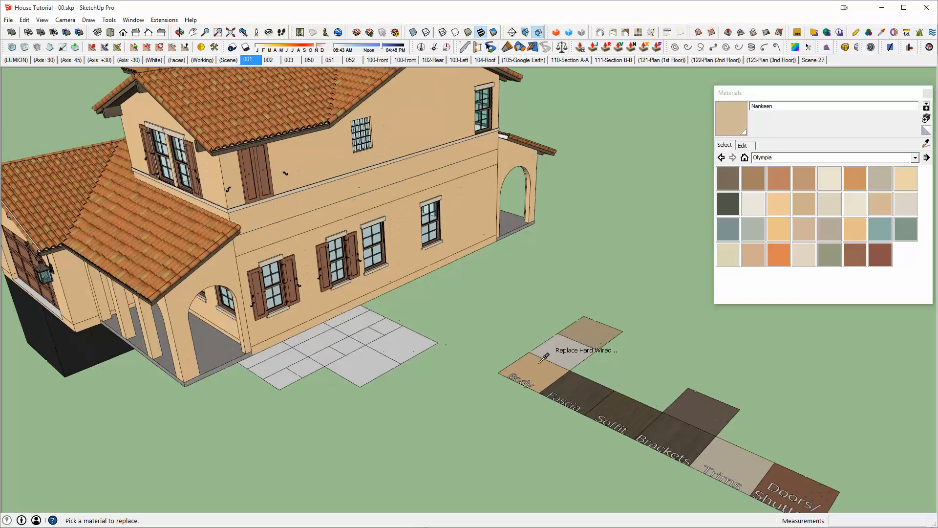
pyautogui.click(533, 367)
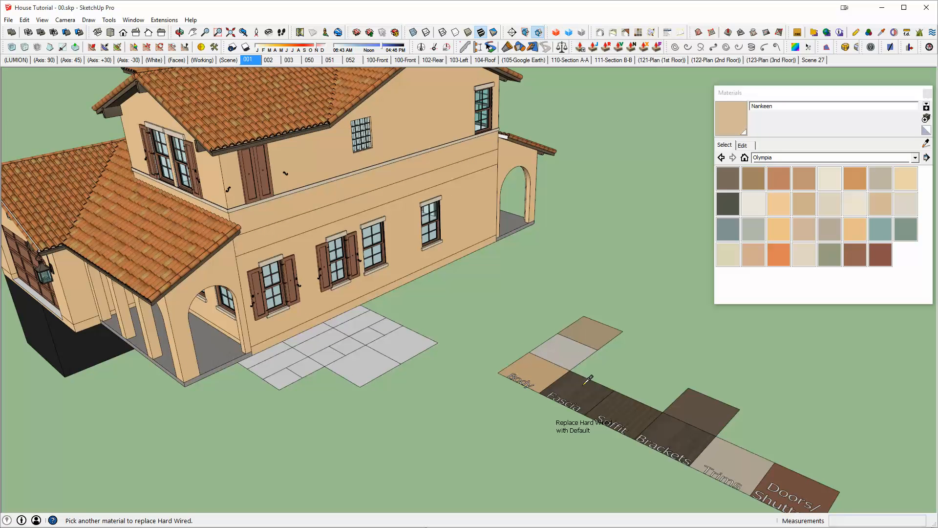
pyautogui.click(571, 351)
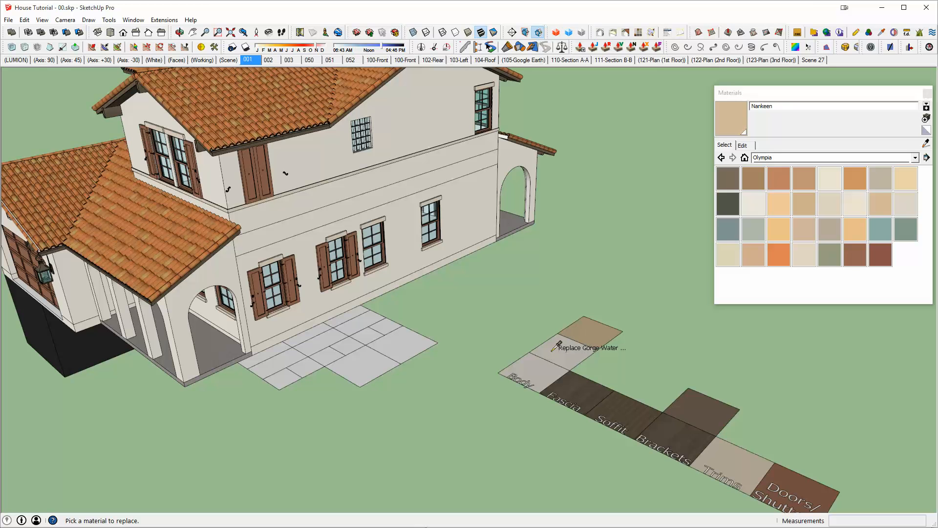
# Open the Body swatch group, leave it, and undo the replacement of Hard Wired with Gorge Water.
pyautogui.press('space')
pyautogui.doubleClick(538, 368)
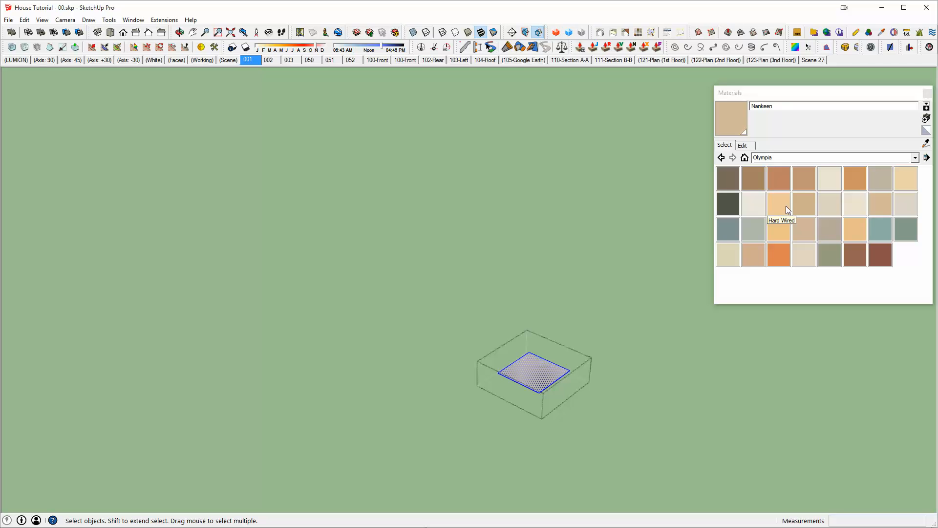
pyautogui.click(533, 327)
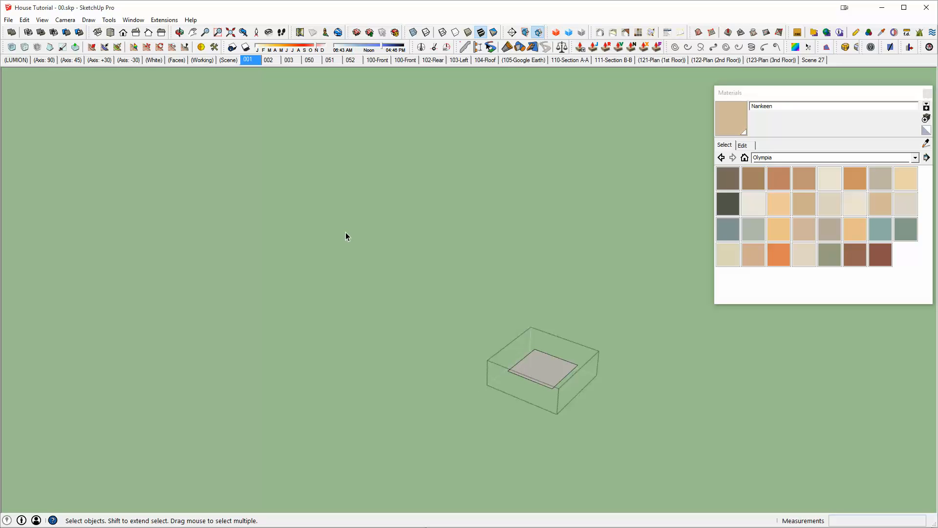
pyautogui.click(345, 232)
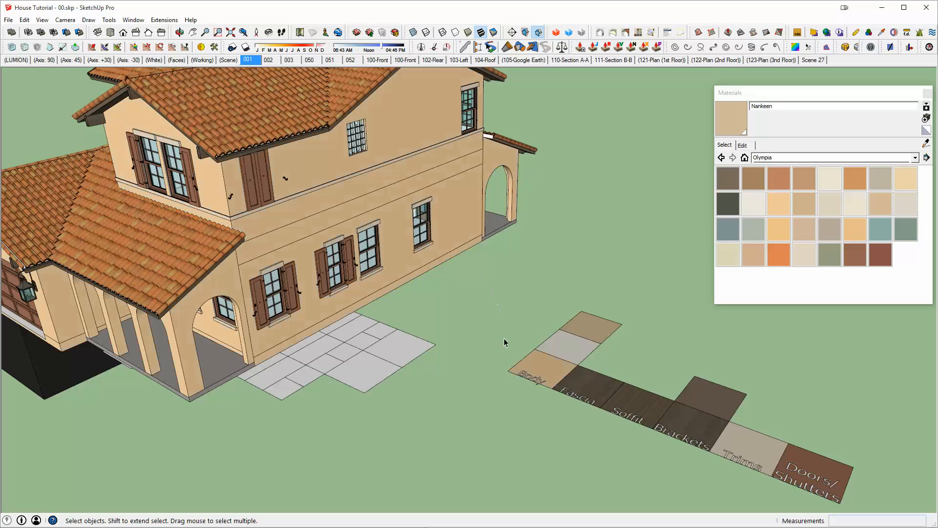
# Copy the Hard Wired, Gorge Water and Nankeen body swatches to the clipboard and clear the selection.
pyautogui.click(547, 373)
pyautogui.click(544, 351)
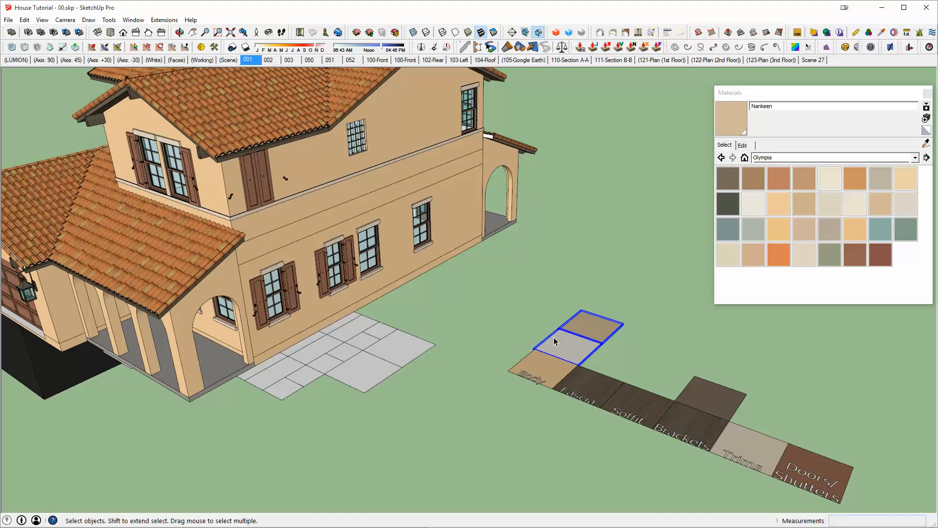
pyautogui.moveTo(532, 355); pyautogui.dragTo(520, 358)
pyautogui.click(517, 329)
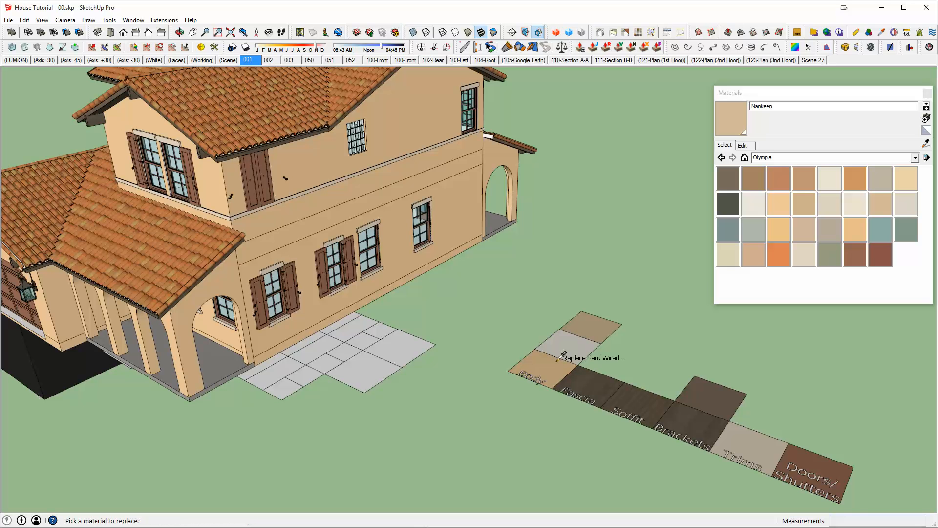
# Replace Hard Wired with Gorge Water throughout the model, and replace Gorge Water with Nankeen sampled from the rearmost swatch.
pyautogui.keyDown('shift'); pyautogui.click(559, 359); pyautogui.keyUp('shift')
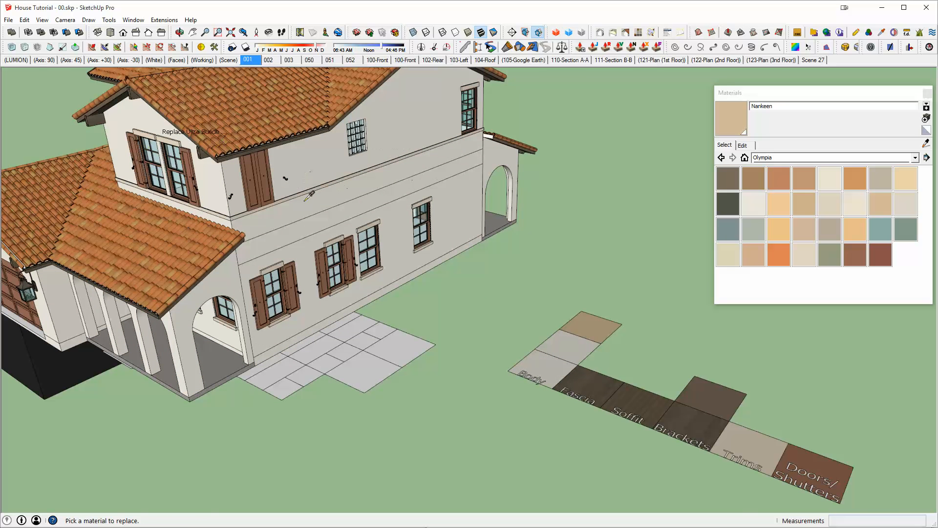
pyautogui.moveTo(391, 135); pyautogui.dragTo(578, 413, button='middle')
pyautogui.scroll(2, 579, 413)
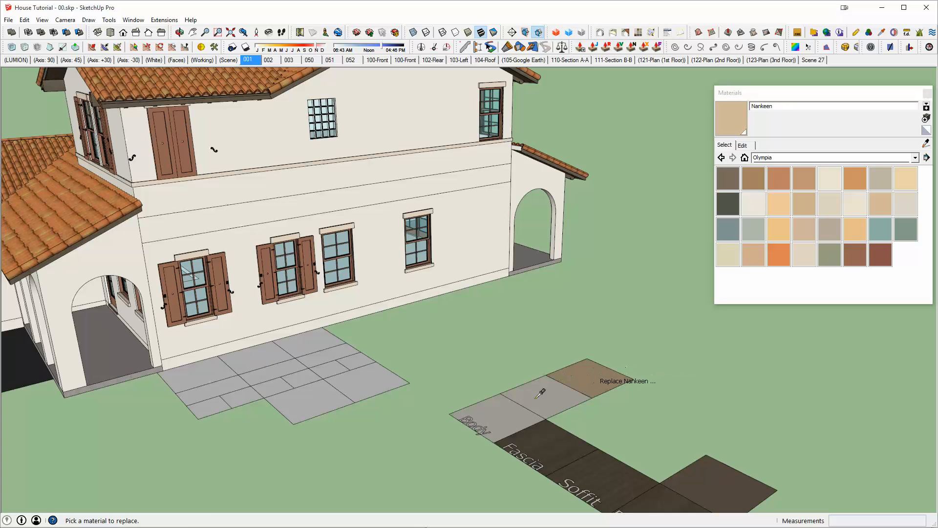
pyautogui.moveTo(537, 396); pyautogui.dragTo(557, 382, button='middle')
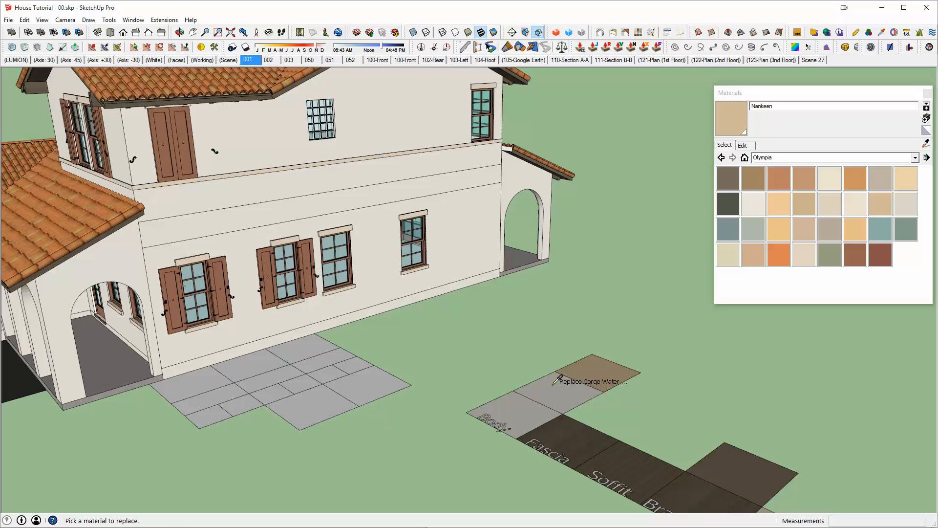
pyautogui.click(557, 381)
pyautogui.moveTo(549, 384); pyautogui.dragTo(531, 355, button='middle')
pyautogui.moveTo(578, 332)
pyautogui.mouseDown(button='middle')
pyautogui.moveTo(592, 329)
pyautogui.moveTo(546, 348)
pyautogui.mouseUp(button='middle')
# Paste the three copied body swatches near the palette and align them alongside the recoloured Body row.
pyautogui.press('space')
pyautogui.press('m')
pyautogui.press('ctrl')
pyautogui.click(596, 327)
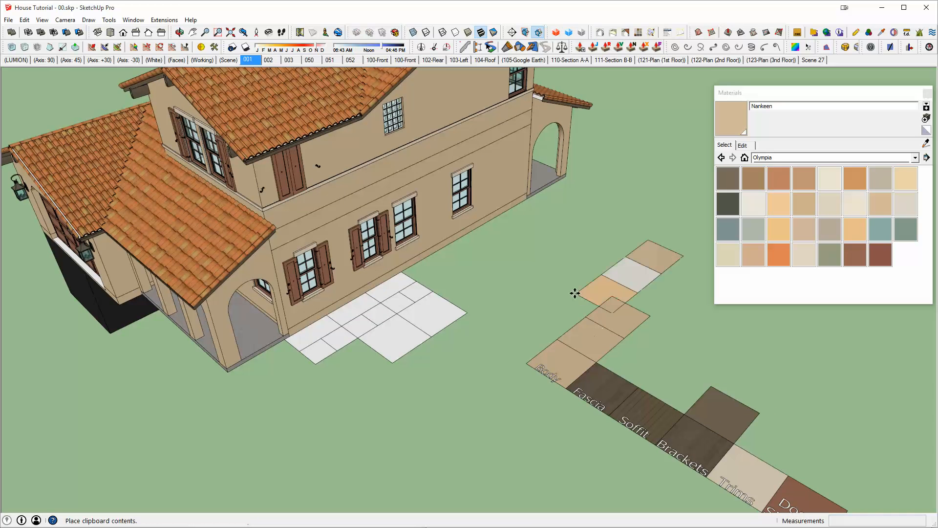
pyautogui.click(503, 314)
pyautogui.scroll(2, 563, 278)
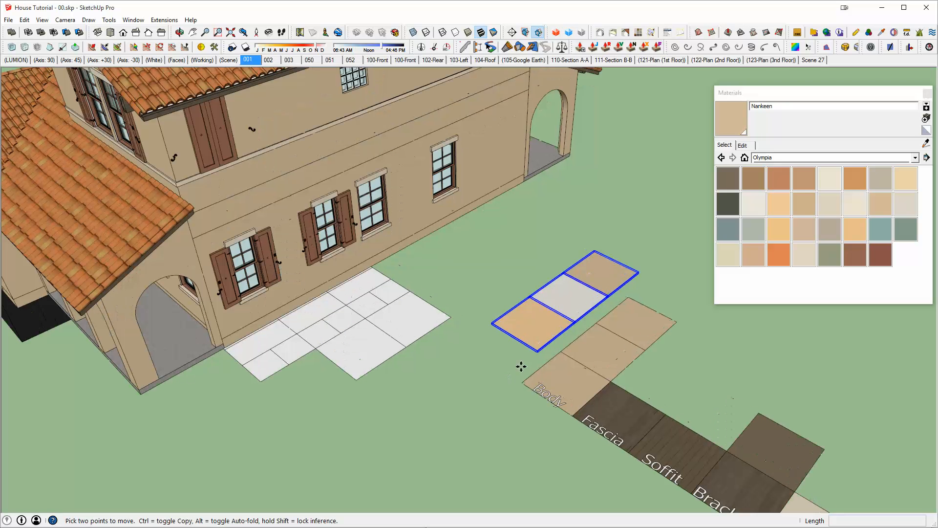
pyautogui.click(538, 350)
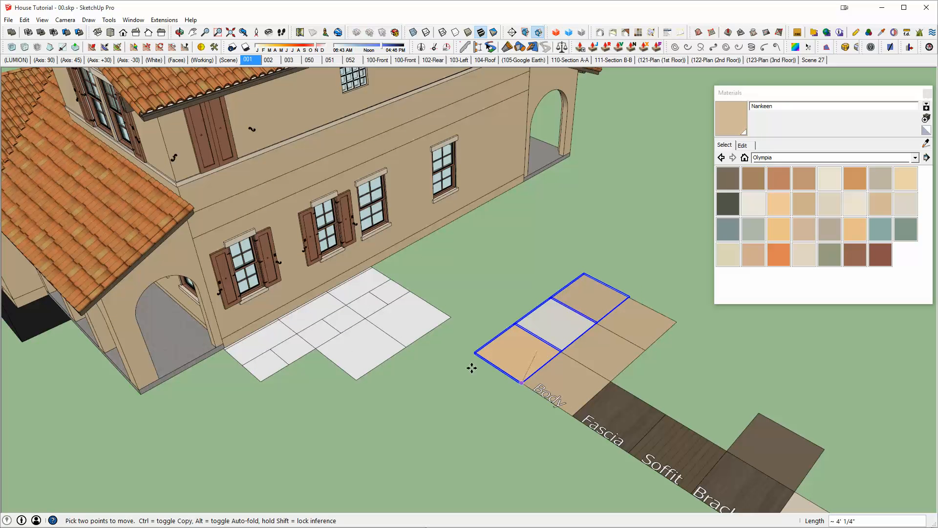
# Delete the three recoloured body swatches between the pasted row and the Fascia swatch.
pyautogui.moveTo(615, 332)
pyautogui.mouseDown(button='middle')
pyautogui.moveTo(642, 318)
pyautogui.moveTo(617, 341)
pyautogui.mouseUp(button='middle')
pyautogui.press('space')
pyautogui.click(622, 335)
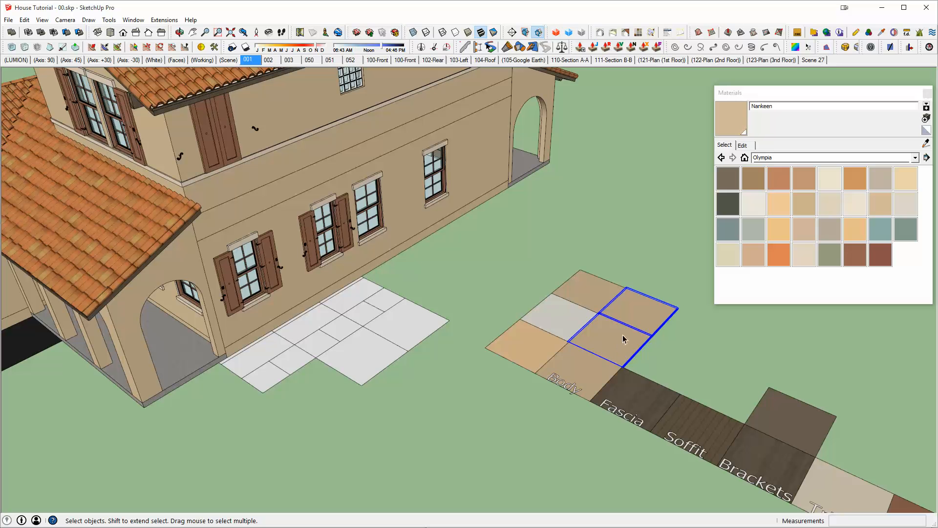
pyautogui.press('Delete')
pyautogui.click(601, 371)
pyautogui.press('Delete')
# Move the three pasted body swatches into the empty Body position so they sit against the Fascia swatch.
pyautogui.moveTo(541, 339); pyautogui.dragTo(546, 359)
pyautogui.press('m')
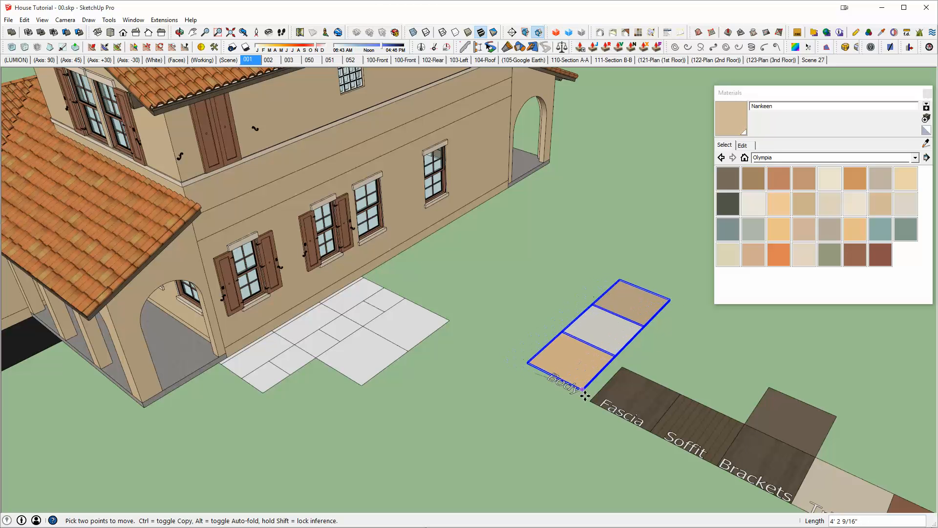
pyautogui.click(590, 401)
pyautogui.moveTo(593, 391); pyautogui.dragTo(631, 305, button='middle')
pyautogui.press('space')
# Examine the repainted house exterior from the front round to the shuttered window on the garage side wall.
pyautogui.moveTo(572, 307); pyautogui.dragTo(372, 288, button='middle')
pyautogui.scroll(2, 370, 287)
pyautogui.scroll(1, 370, 287)
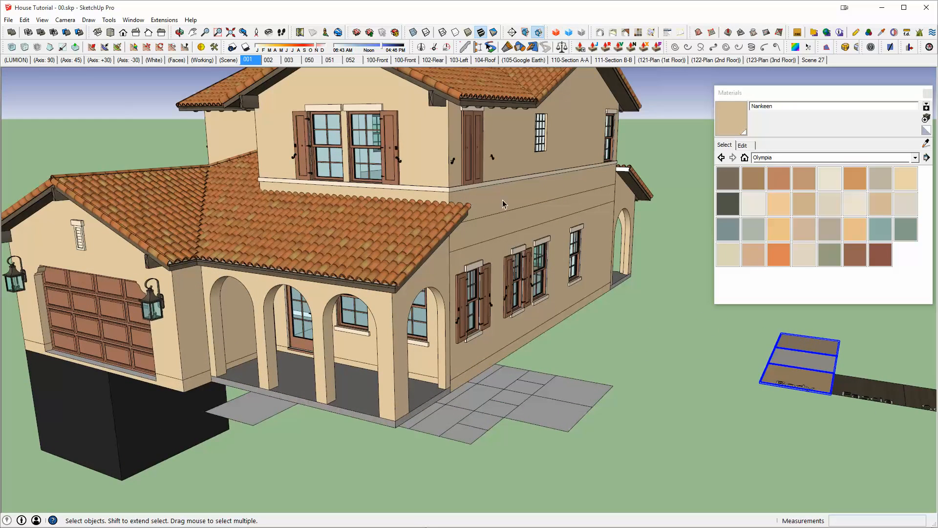
pyautogui.scroll(-2, 503, 205)
pyautogui.moveTo(513, 231); pyautogui.dragTo(554, 206, button='middle')
pyautogui.keyDown('shift'); pyautogui.moveTo(447, 269); pyautogui.dragTo(549, 280, button='middle'); pyautogui.keyUp('shift')
pyautogui.moveTo(555, 335); pyautogui.dragTo(471, 337, button='middle')
pyautogui.scroll(8, 368, 342)
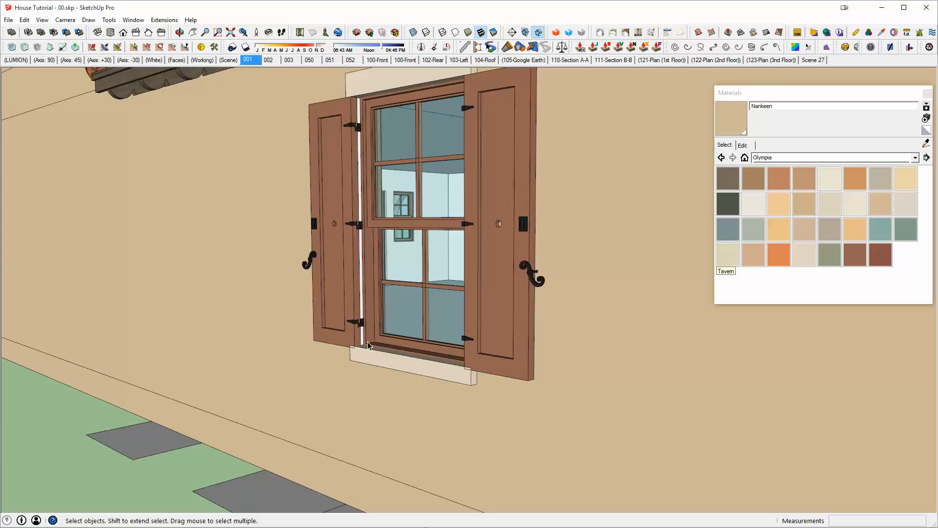
# Remove the unpainted white casing overlapping the frame of the shuttered garage-side window, and leave the window component.
pyautogui.scroll(6, 367, 341)
pyautogui.moveTo(369, 337); pyautogui.dragTo(329, 352, button='middle')
pyautogui.scroll(-3, 450, 377)
pyautogui.scroll(2, 391, 247)
pyautogui.doubleClick(439, 257)
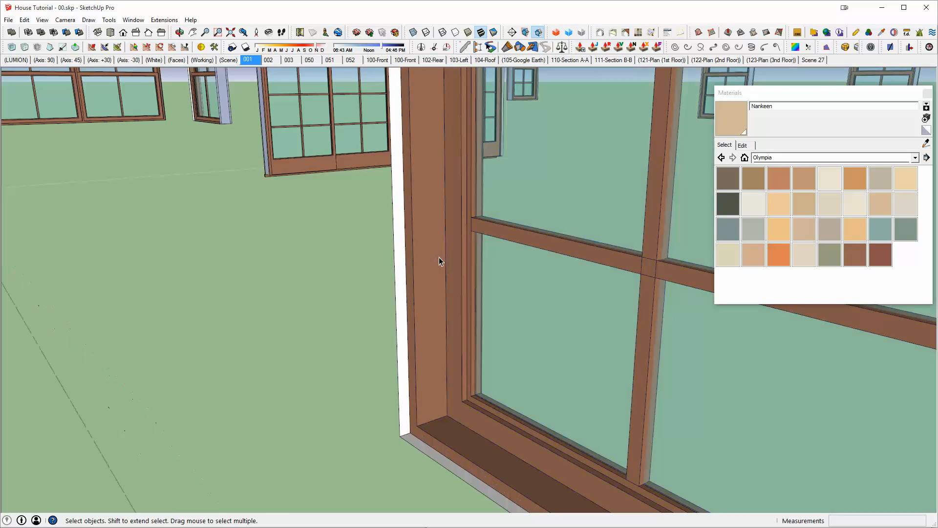
pyautogui.scroll(-3, 439, 257)
pyautogui.click(420, 247)
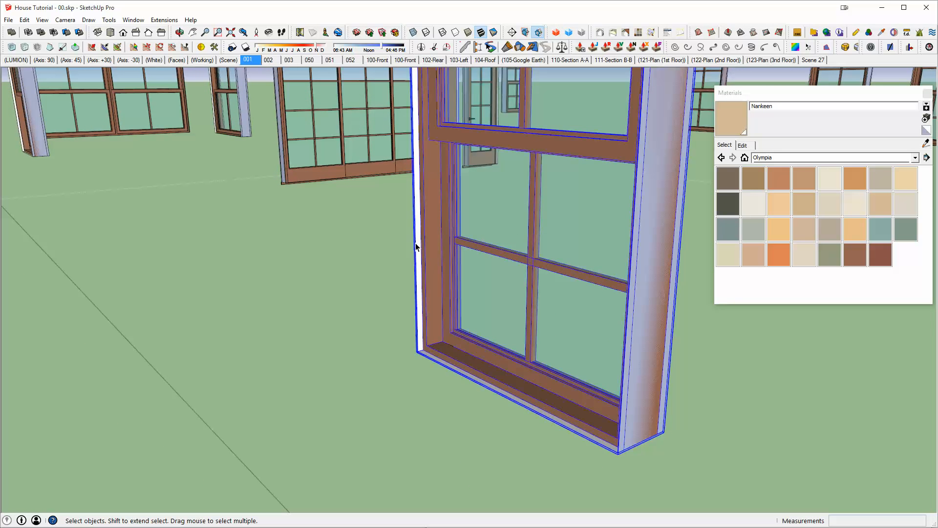
pyautogui.doubleClick(420, 246)
pyautogui.scroll(-4, 462, 228)
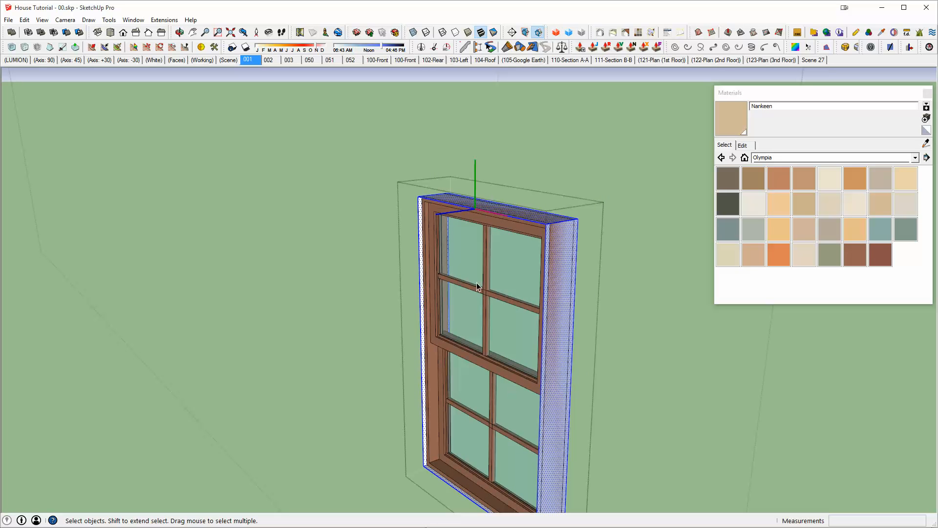
pyautogui.scroll(-2, 439, 245)
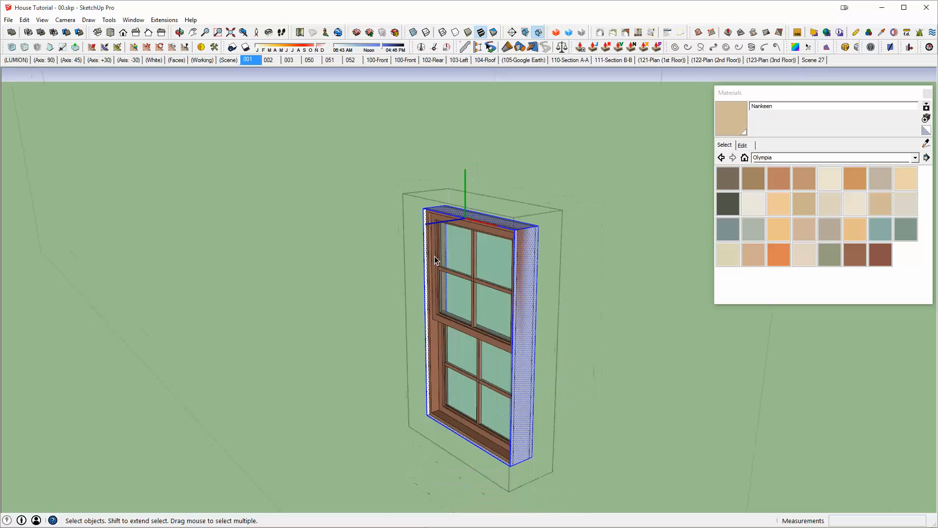
pyautogui.moveTo(438, 245); pyautogui.dragTo(495, 286, button='middle')
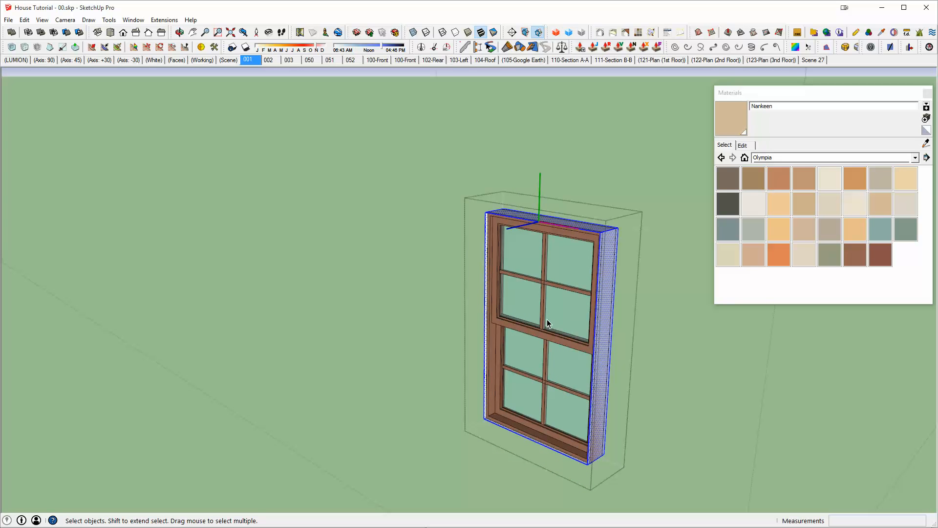
pyautogui.press('Escape')
pyautogui.press('Escape')
pyautogui.scroll(1, 517, 348)
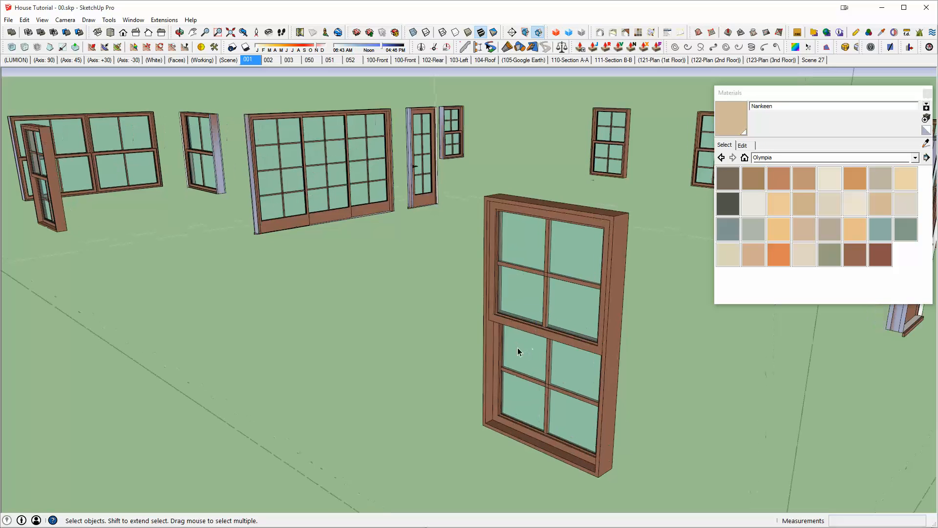
pyautogui.press('Escape')
# Examine the gap beside the garage-side window frame and review the house exterior from the garage side round to the front.
pyautogui.scroll(-2, 512, 344)
pyautogui.moveTo(552, 333); pyautogui.dragTo(448, 295, button='middle')
pyautogui.scroll(5, 408, 300)
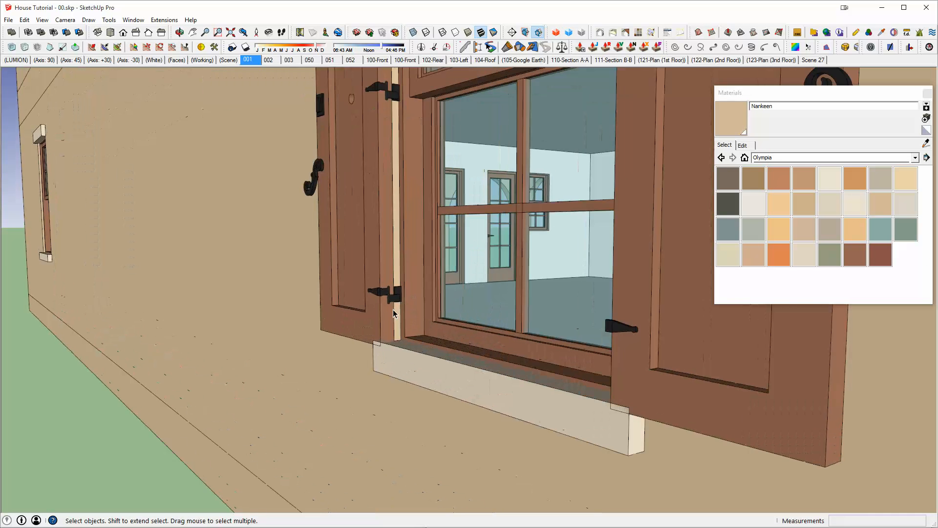
pyautogui.scroll(2, 393, 309)
pyautogui.moveTo(402, 321); pyautogui.dragTo(428, 320, button='middle')
pyautogui.scroll(-5, 435, 313)
pyautogui.keyDown('shift'); pyautogui.moveTo(532, 242); pyautogui.dragTo(426, 293, button='middle'); pyautogui.keyUp('shift')
pyautogui.scroll(-1, 542, 264)
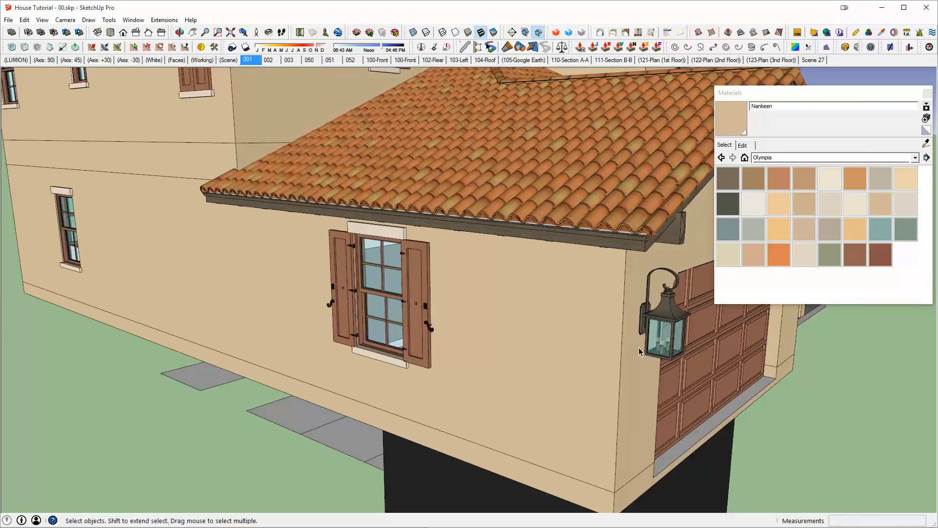
pyautogui.moveTo(638, 347); pyautogui.dragTo(426, 301, button='middle')
pyautogui.scroll(-2, 426, 301)
pyautogui.scroll(-1, 585, 302)
pyautogui.keyDown('shift'); pyautogui.moveTo(585, 302); pyautogui.dragTo(274, 361, button='middle'); pyautogui.keyUp('shift')
pyautogui.scroll(-2, 544, 217)
pyautogui.keyDown('shift'); pyautogui.moveTo(544, 217); pyautogui.dragTo(519, 232, button='middle'); pyautogui.keyUp('shift')
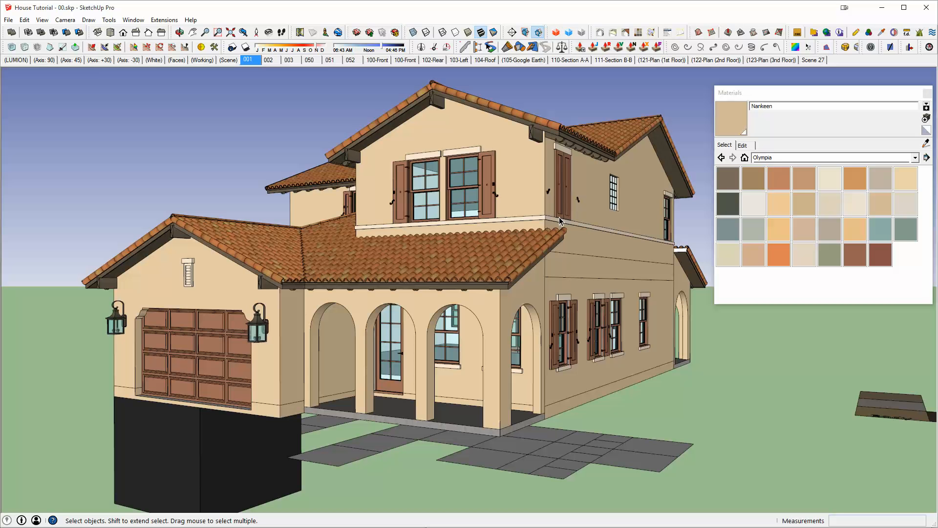
pyautogui.moveTo(554, 217); pyautogui.dragTo(406, 505, button='middle')
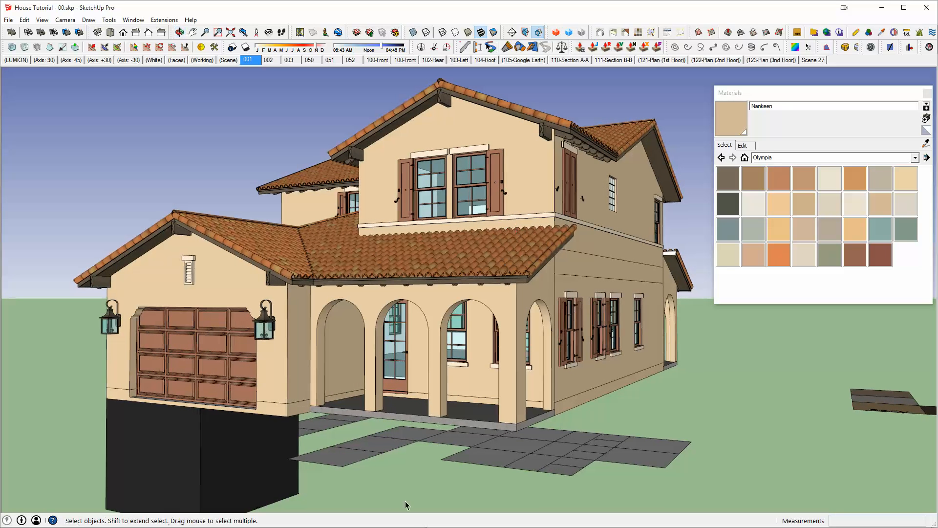